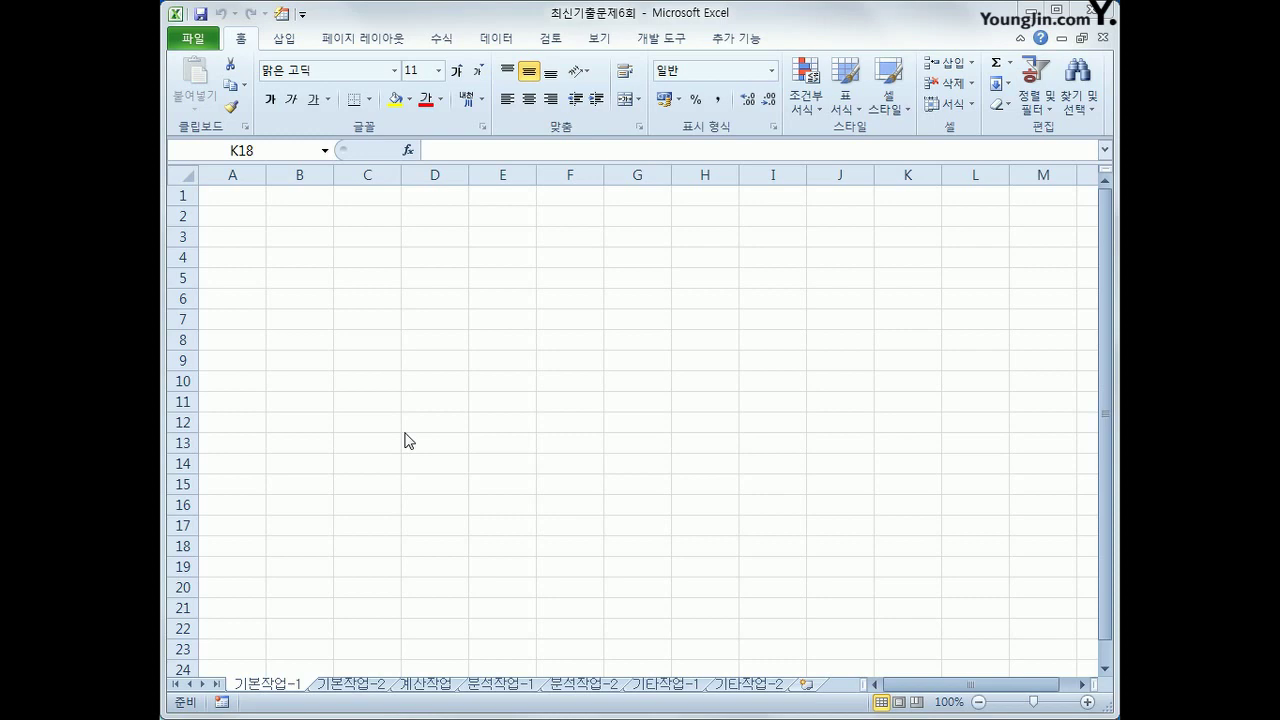
Start a Microsoft Query import at cell A2 from the MS Access database 보험료청구.accdb
{"action": "left_click", "coordinate": [242, 217]}
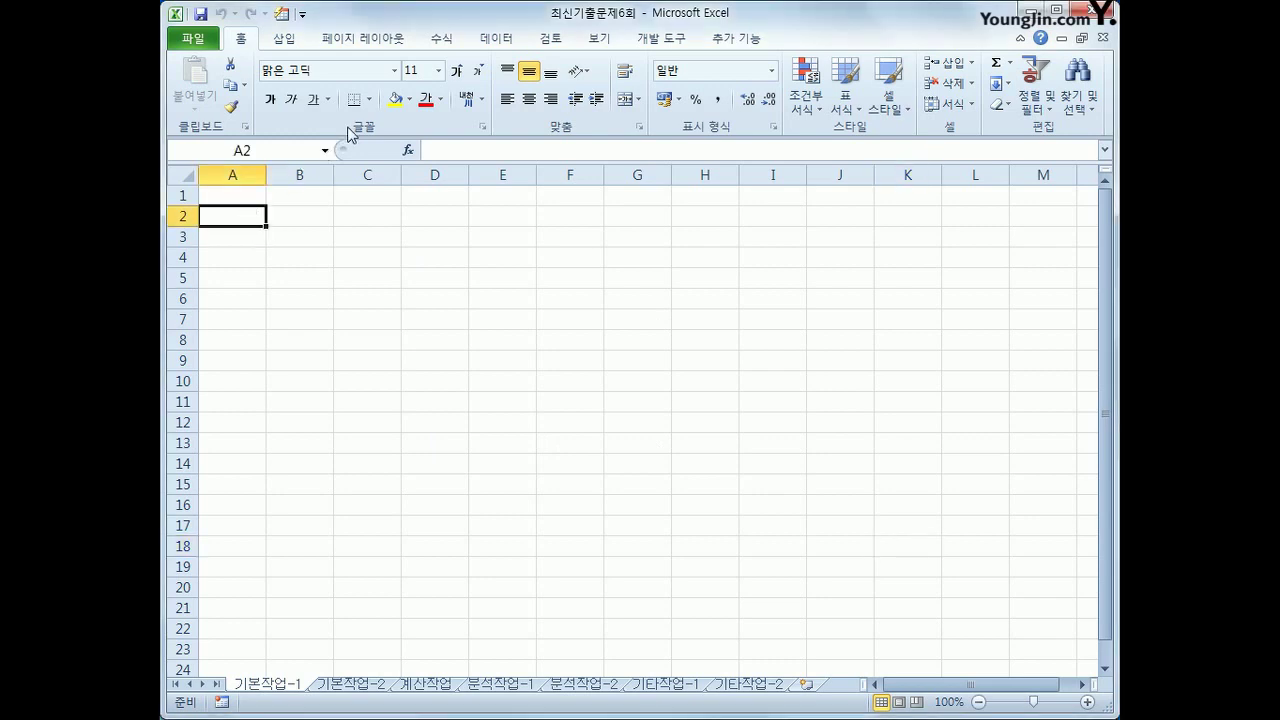
{"action": "left_click", "coordinate": [484, 44]}
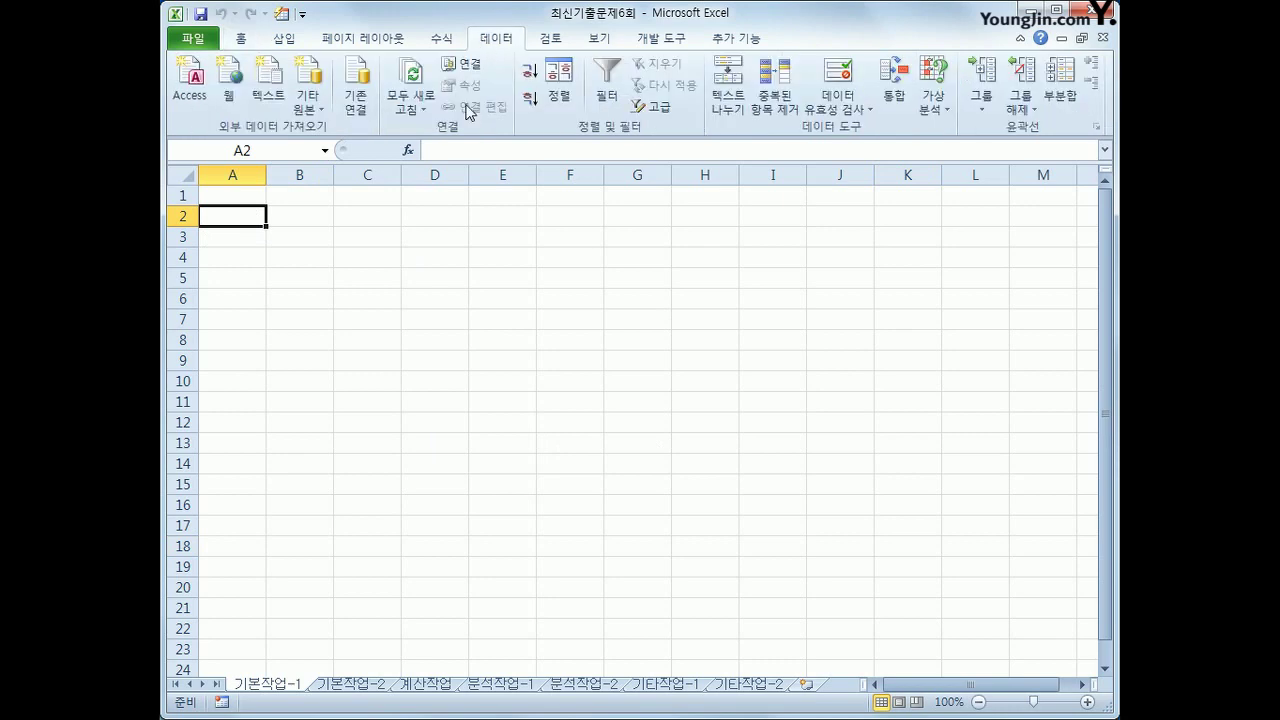
{"action": "left_click", "coordinate": [315, 113]}
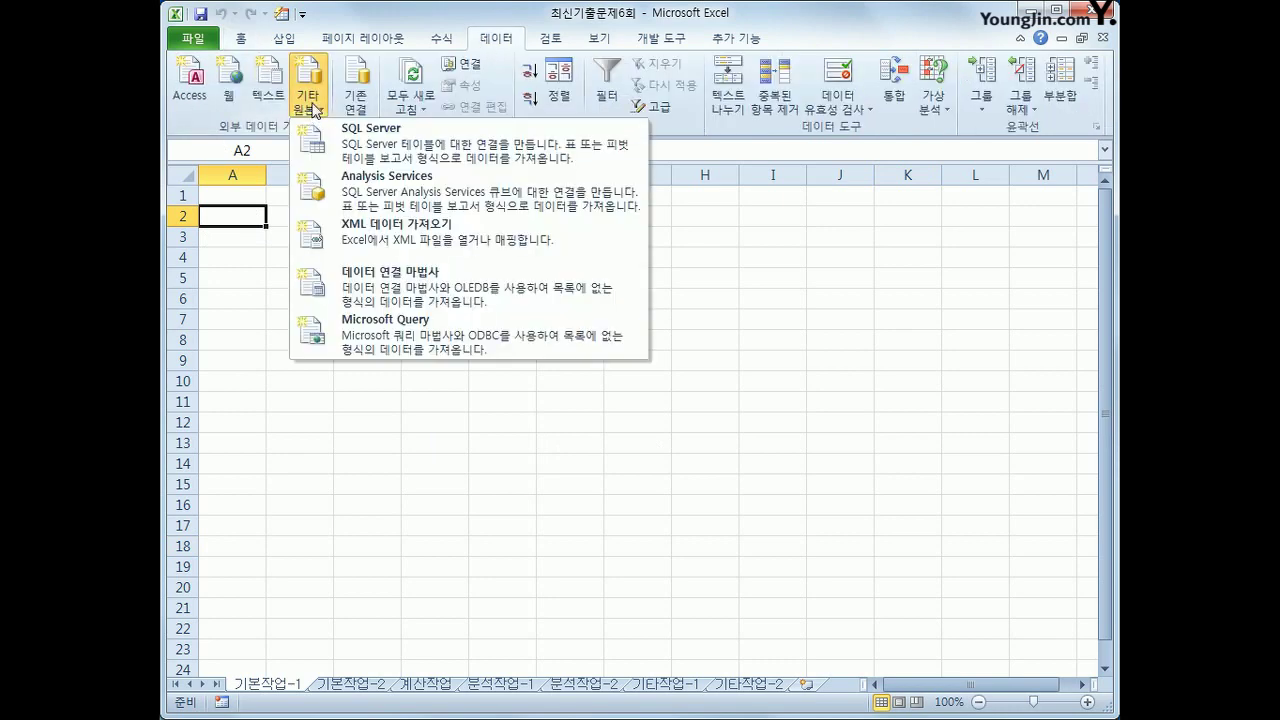
{"action": "left_click", "coordinate": [378, 337]}
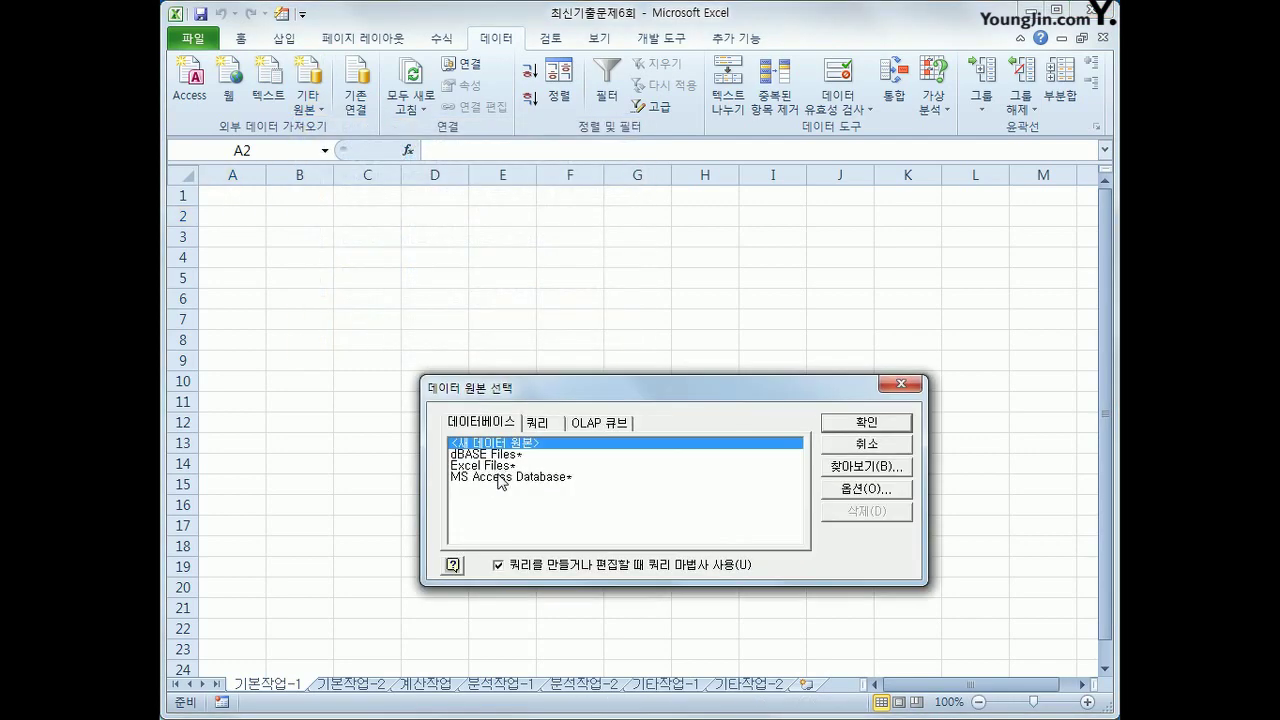
{"action": "left_click", "coordinate": [500, 477]}
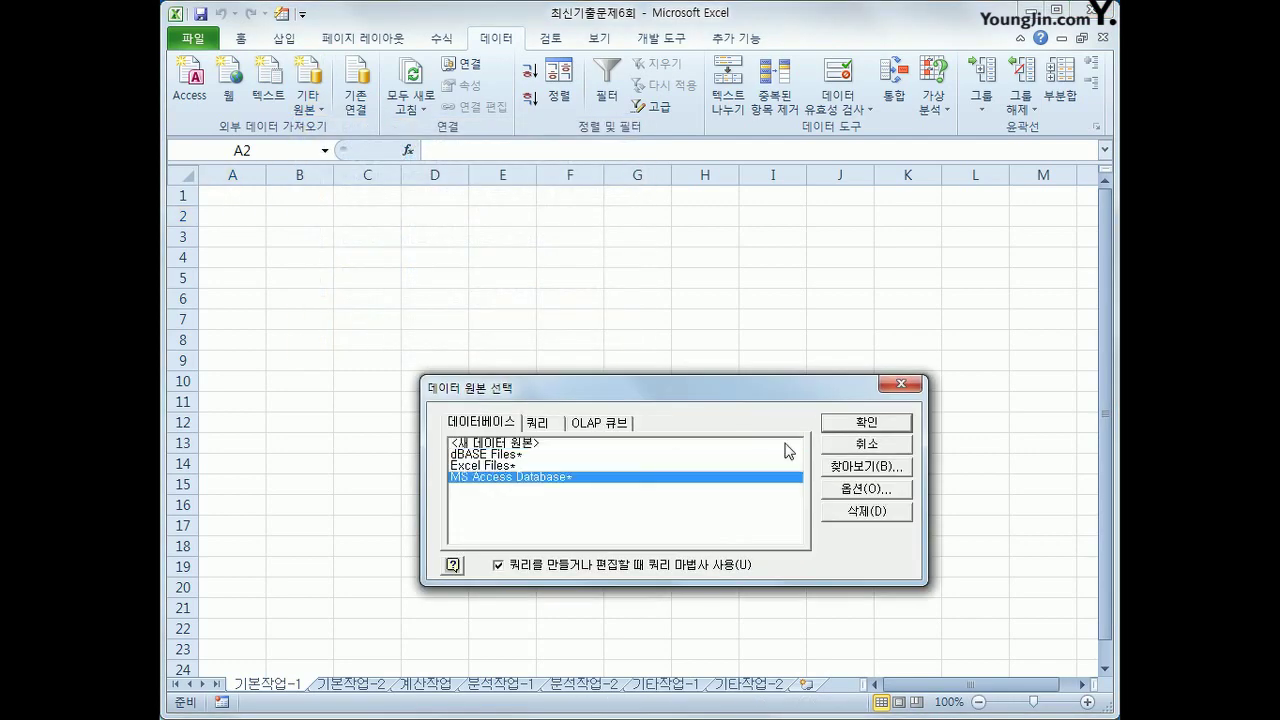
{"action": "left_click", "coordinate": [835, 427]}
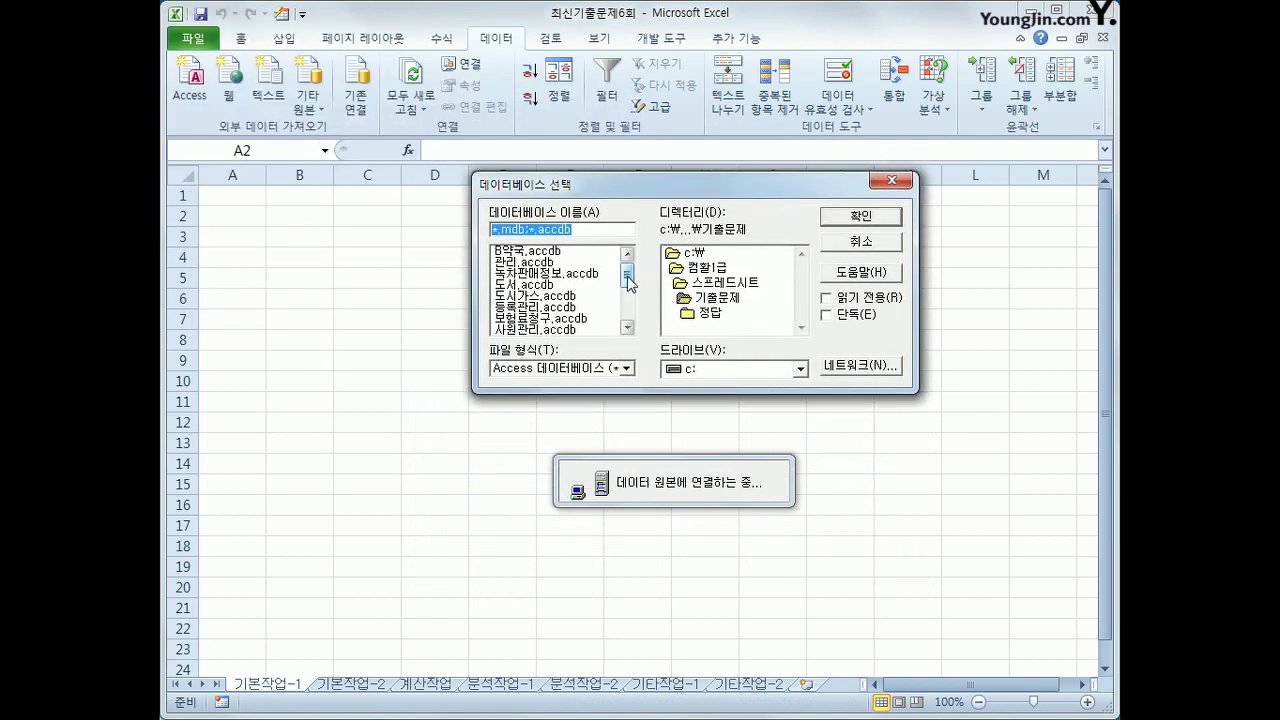
{"action": "left_click", "coordinate": [560, 318]}
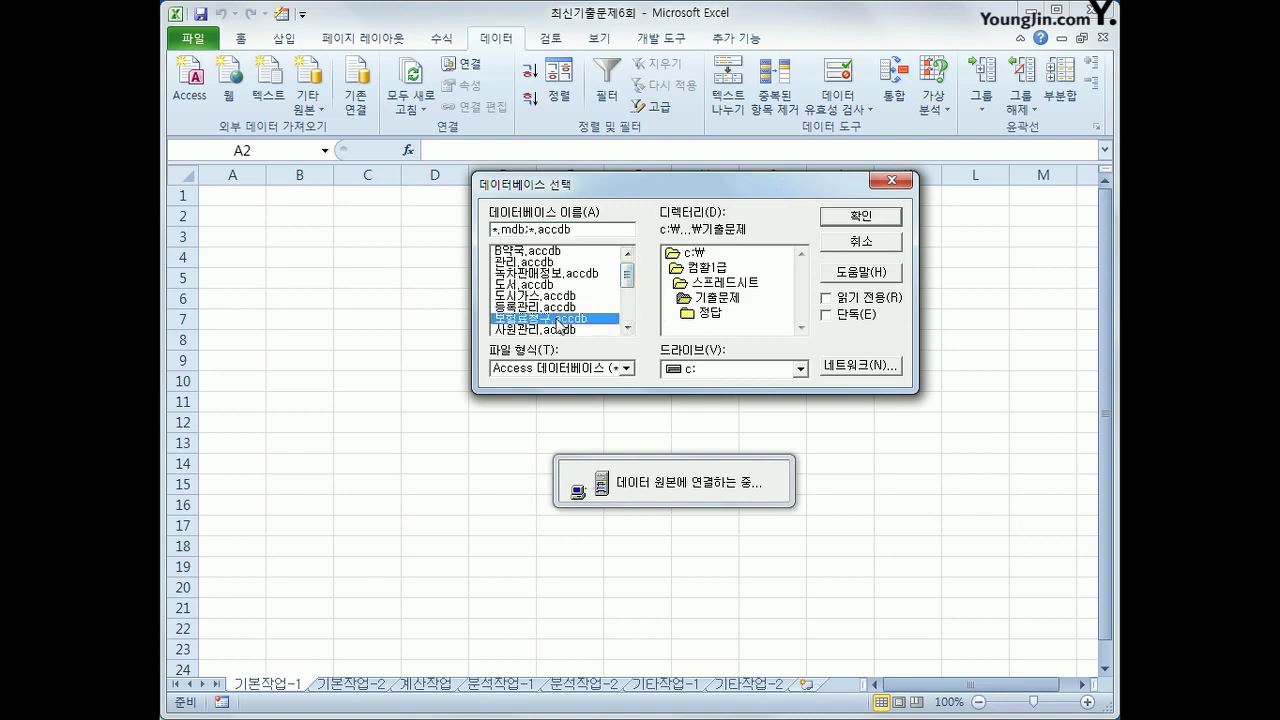
{"action": "left_click", "coordinate": [838, 226]}
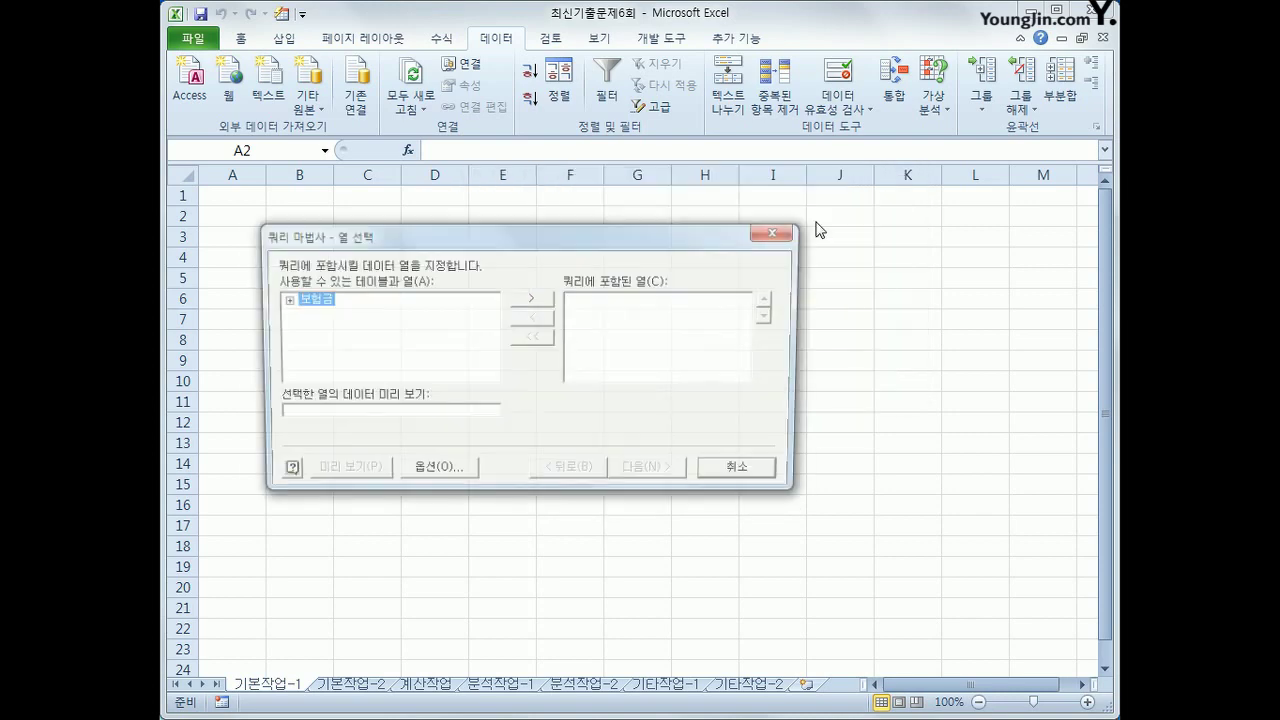
Include the 피보험자, 보험명, 병원 구분, 병원비 and 입원일 columns of the 보험금 table in the query
{"action": "double_click", "coordinate": [316, 300]}
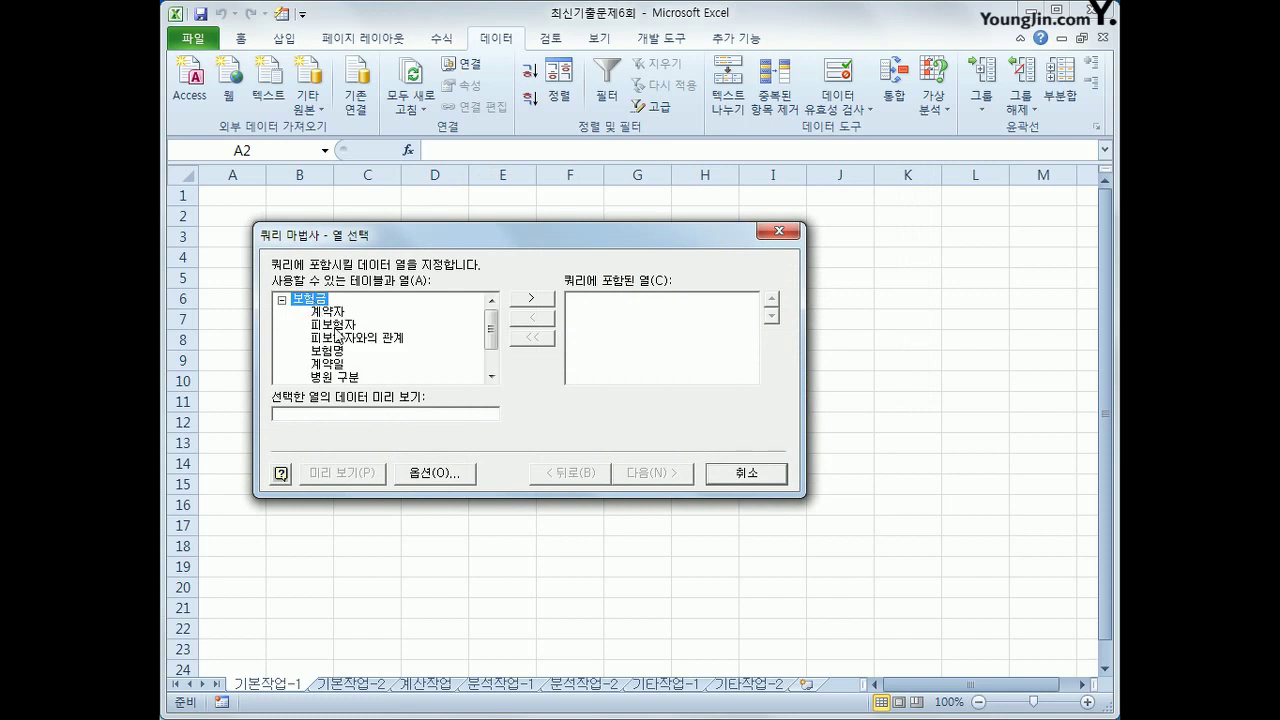
{"action": "double_click", "coordinate": [336, 326]}
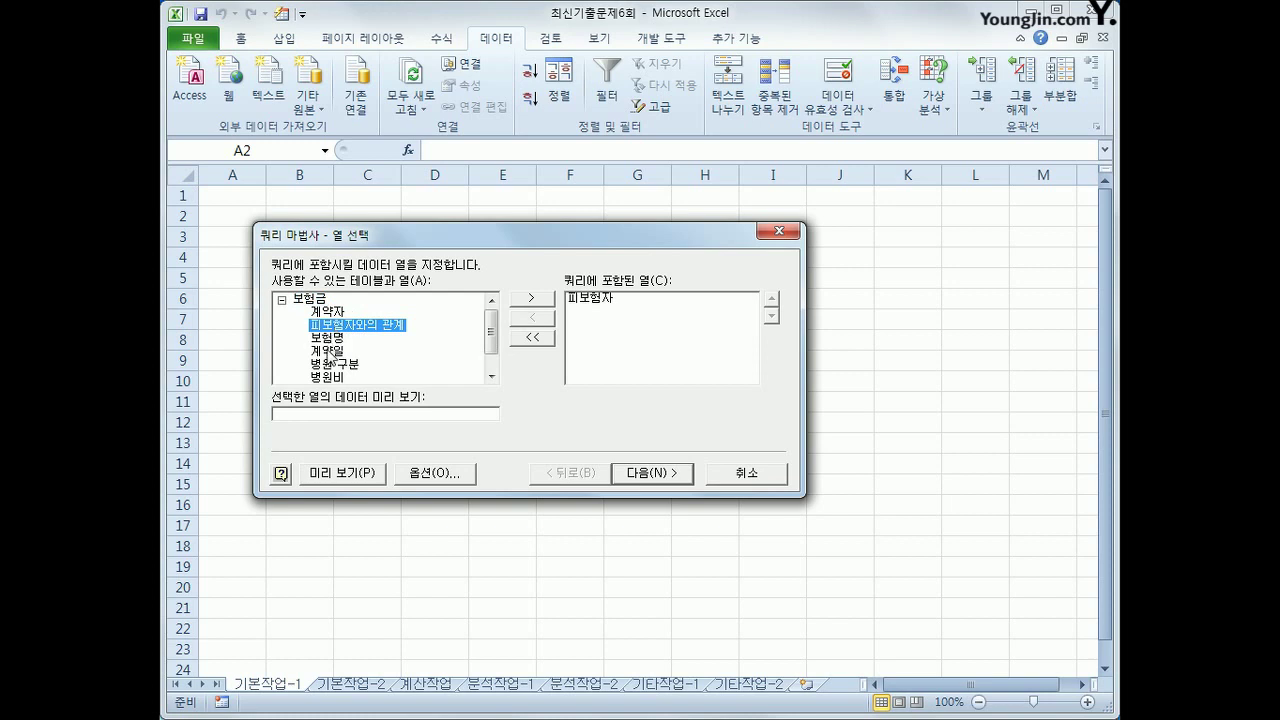
{"action": "double_click", "coordinate": [334, 340]}
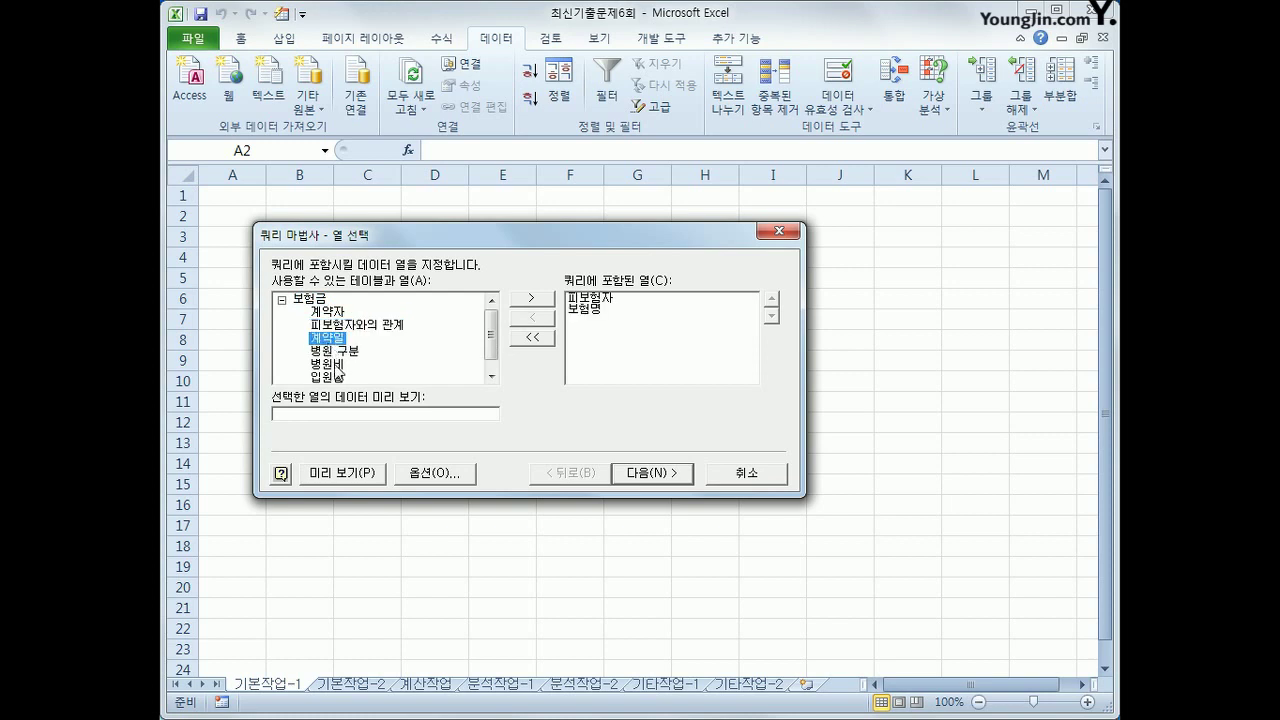
{"action": "double_click", "coordinate": [334, 351]}
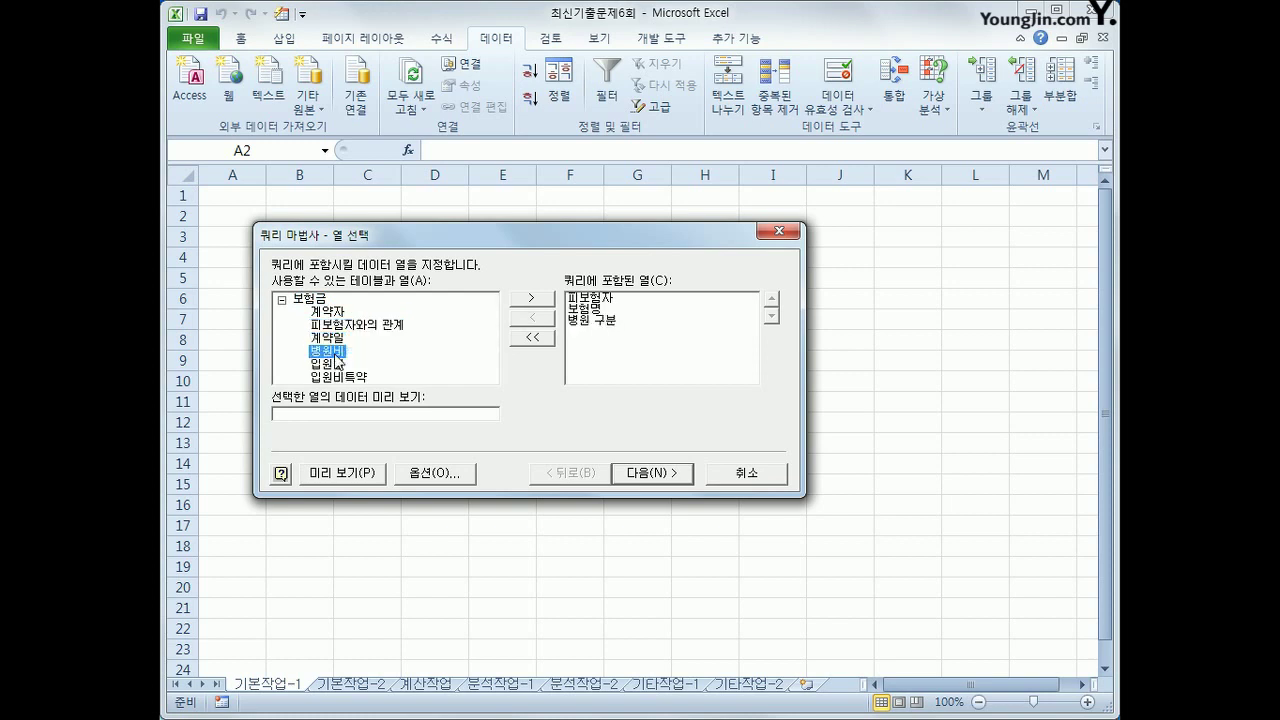
{"action": "double_click", "coordinate": [330, 352]}
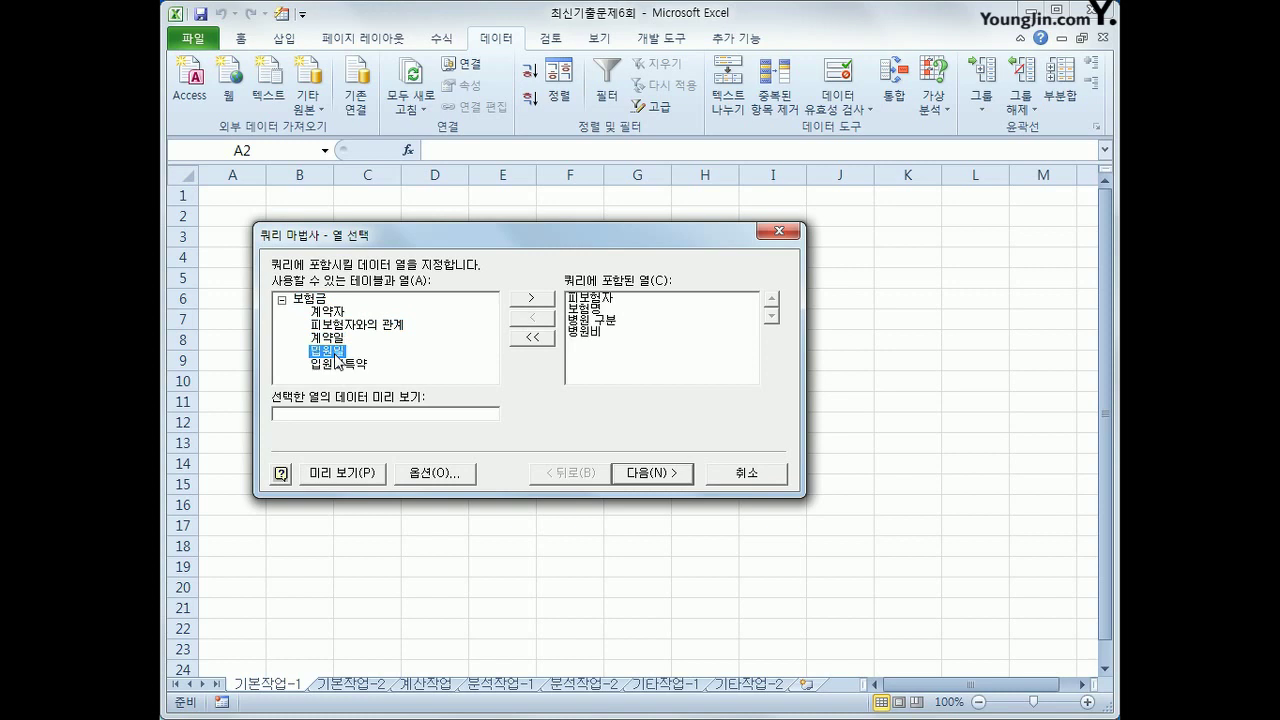
{"action": "double_click", "coordinate": [335, 352]}
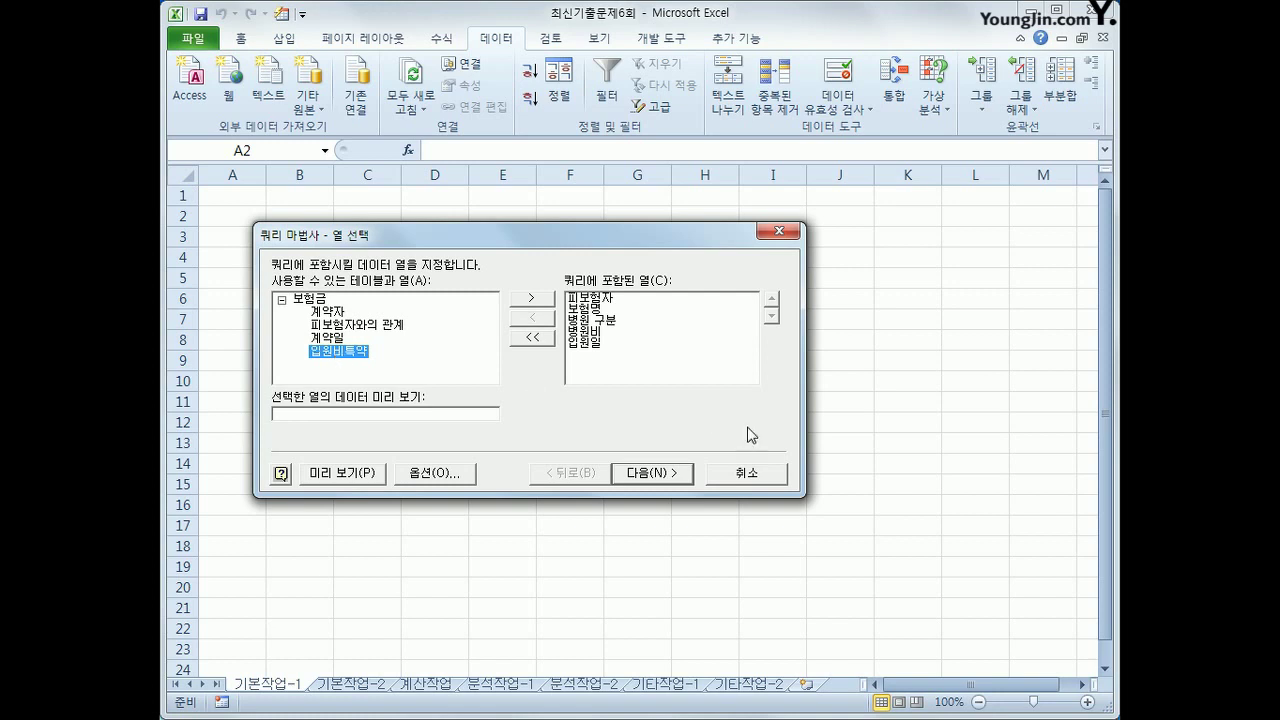
{"action": "left_click", "coordinate": [672, 478]}
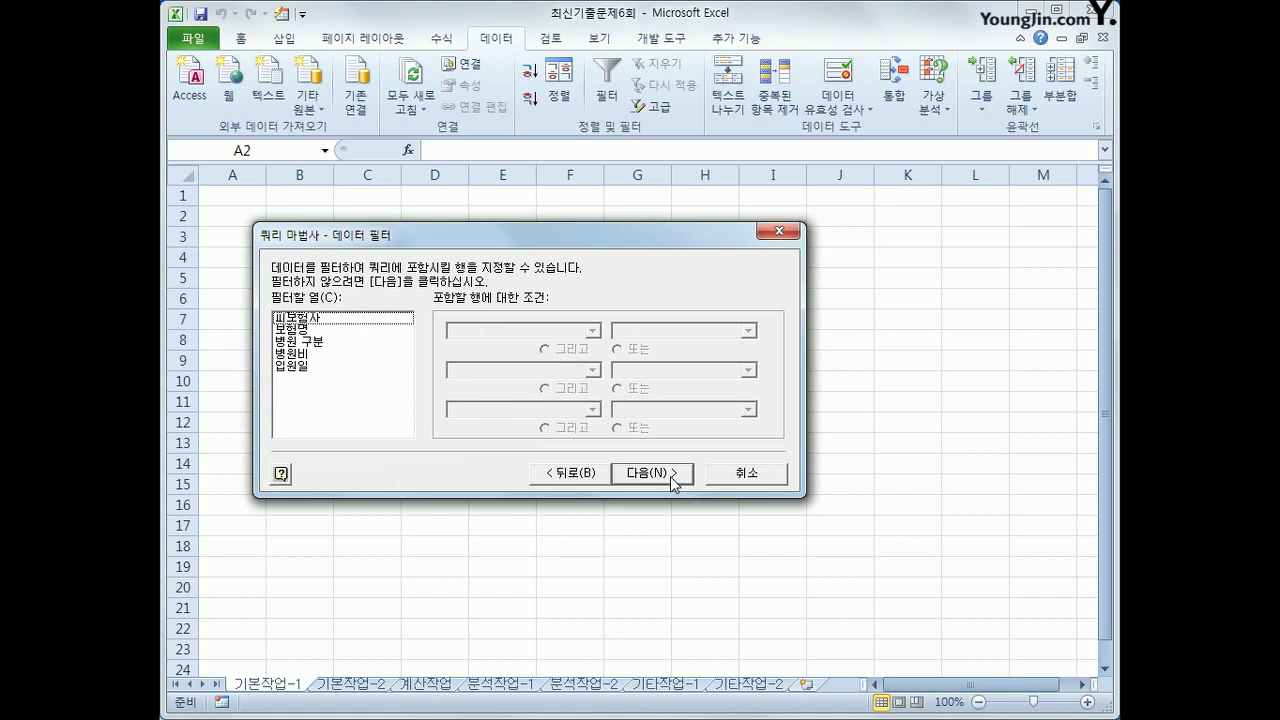
Filter the query rows so that 병원 구분 is not equal (<>) to 의원
{"action": "left_click", "coordinate": [386, 344]}
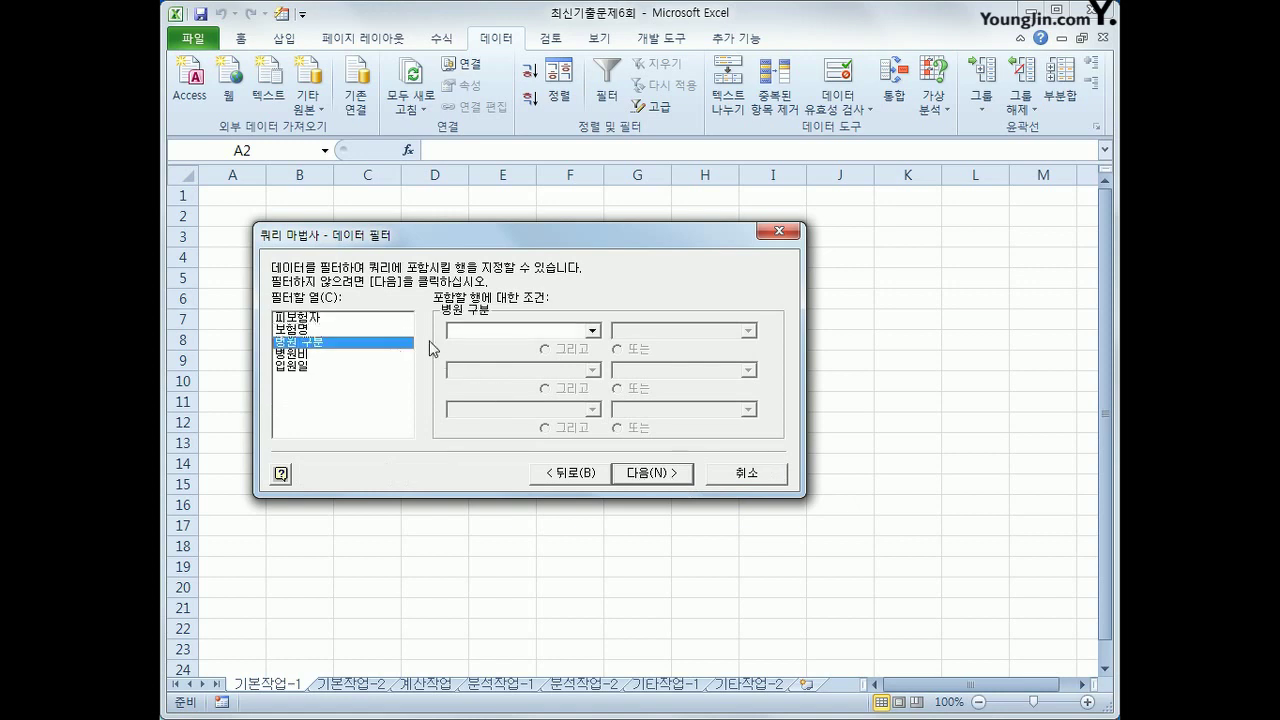
{"action": "left_click", "coordinate": [591, 330]}
{"action": "left_click", "coordinate": [521, 370]}
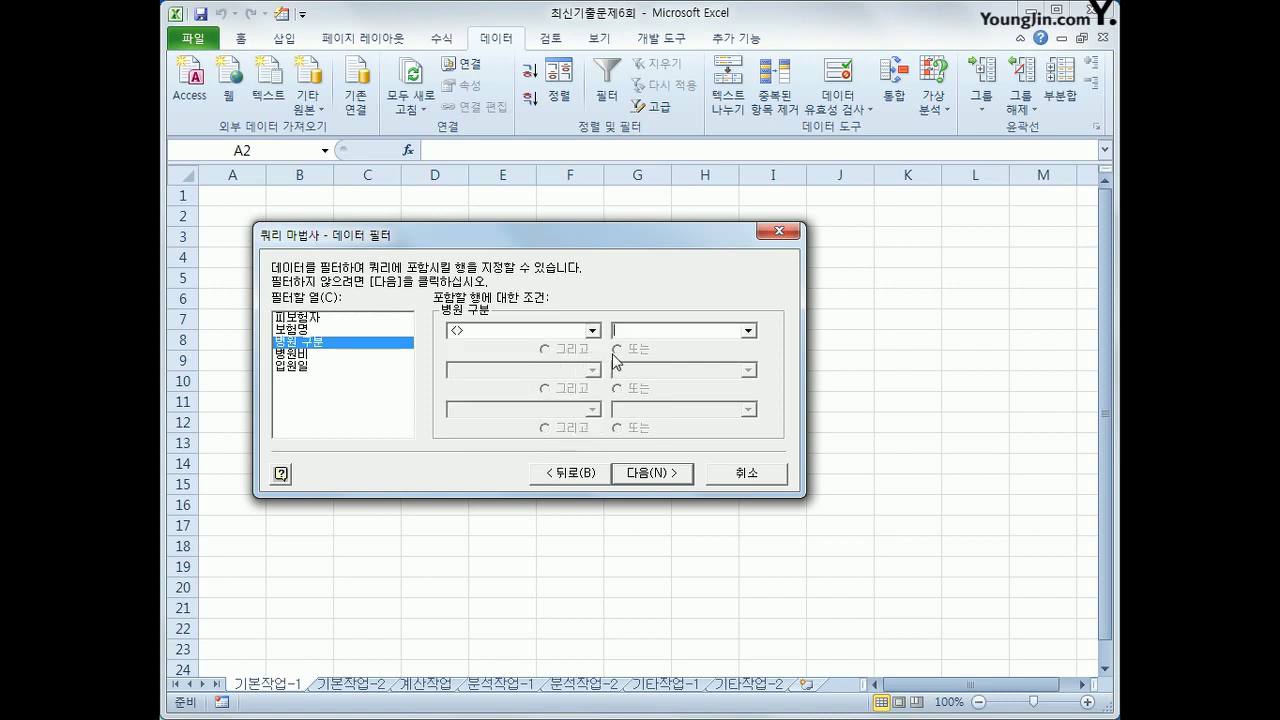
{"action": "type", "text": "종합"}
{"action": "key", "text": "BackSpace"}
{"action": "key", "text": "BackSpace"}
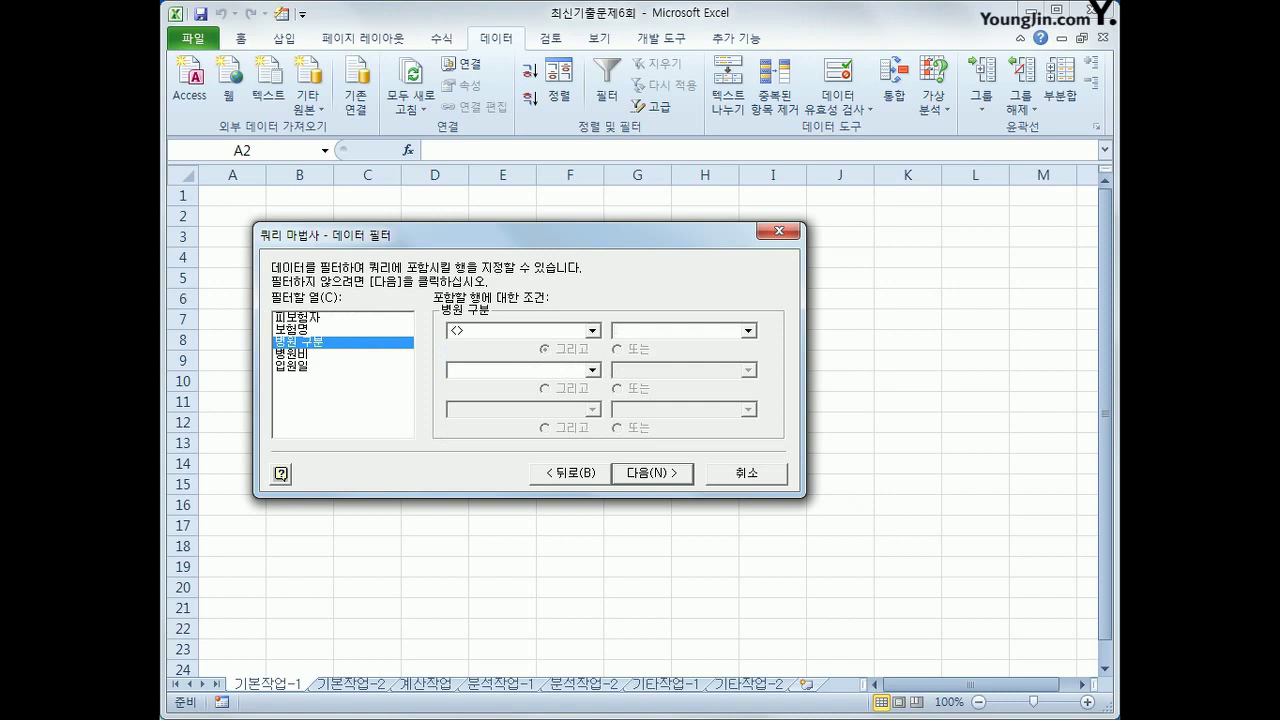
{"action": "type", "text": "의원"}
Add a filter condition that 입원일 is greater than or equal to (>=) 3
{"action": "left_click", "coordinate": [334, 366]}
{"action": "left_click", "coordinate": [500, 336]}
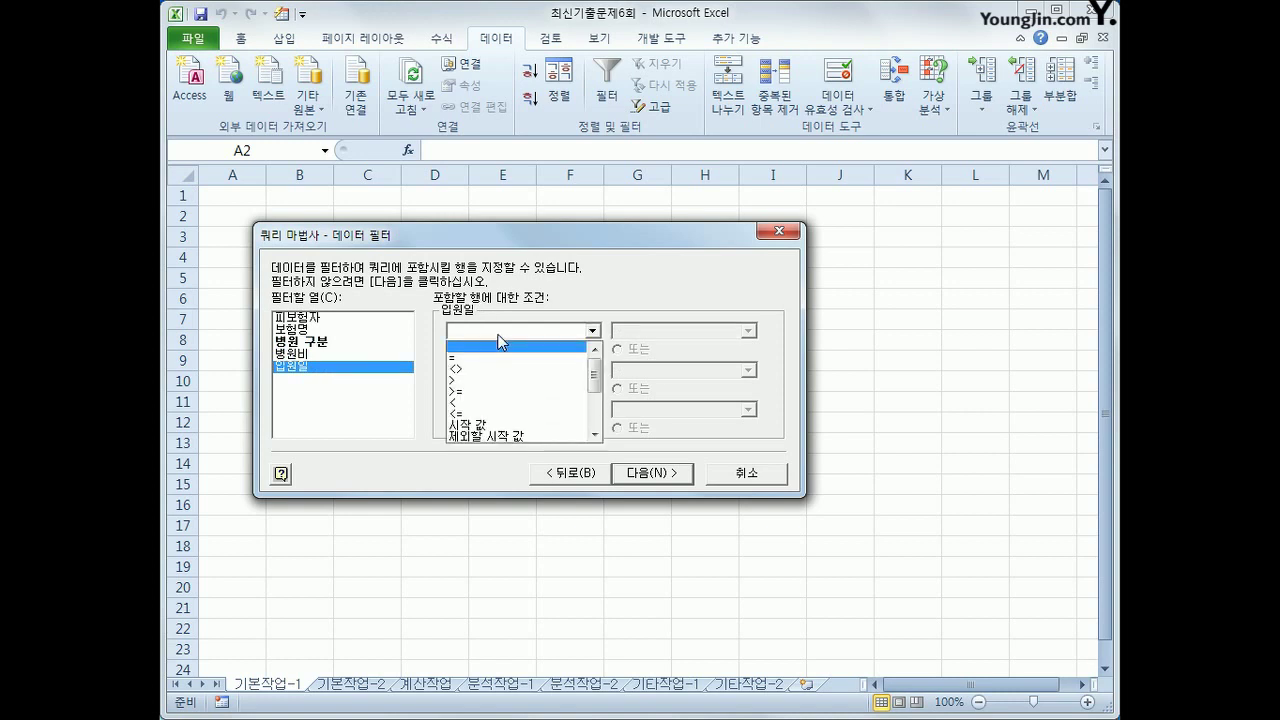
{"action": "left_click", "coordinate": [505, 394]}
{"action": "type", "text": "3"}
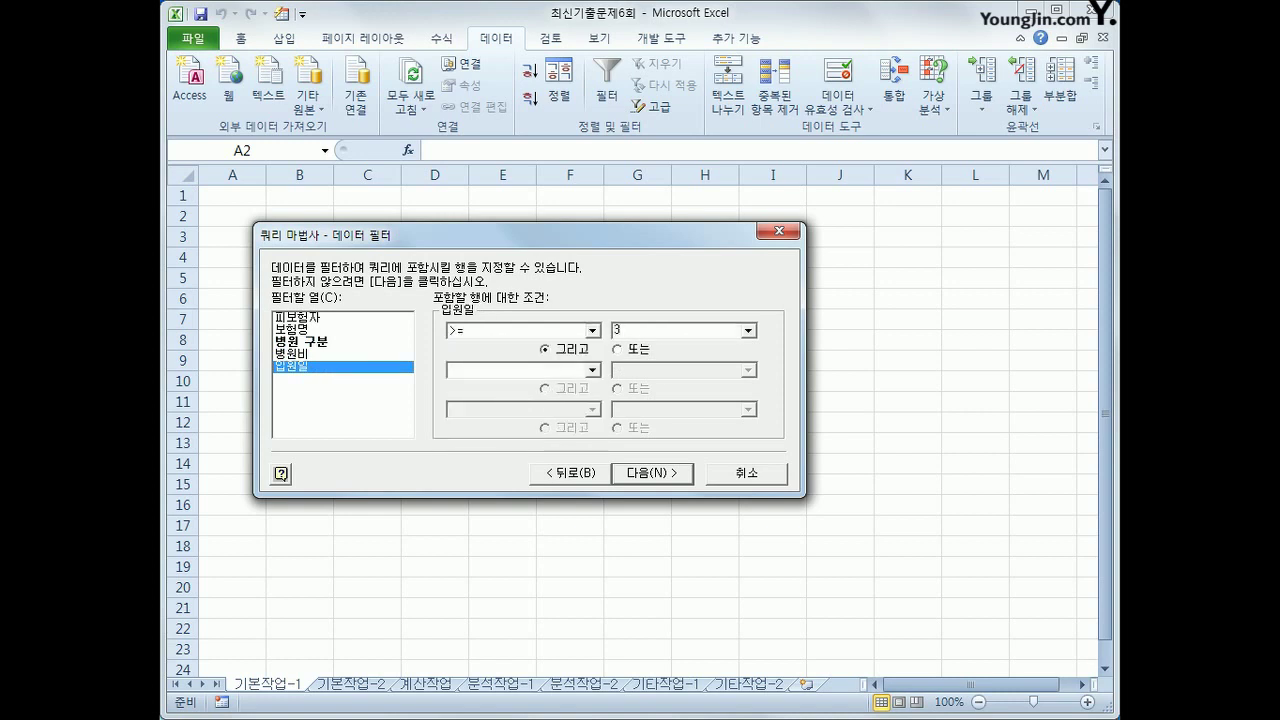
{"action": "left_click", "coordinate": [674, 476]}
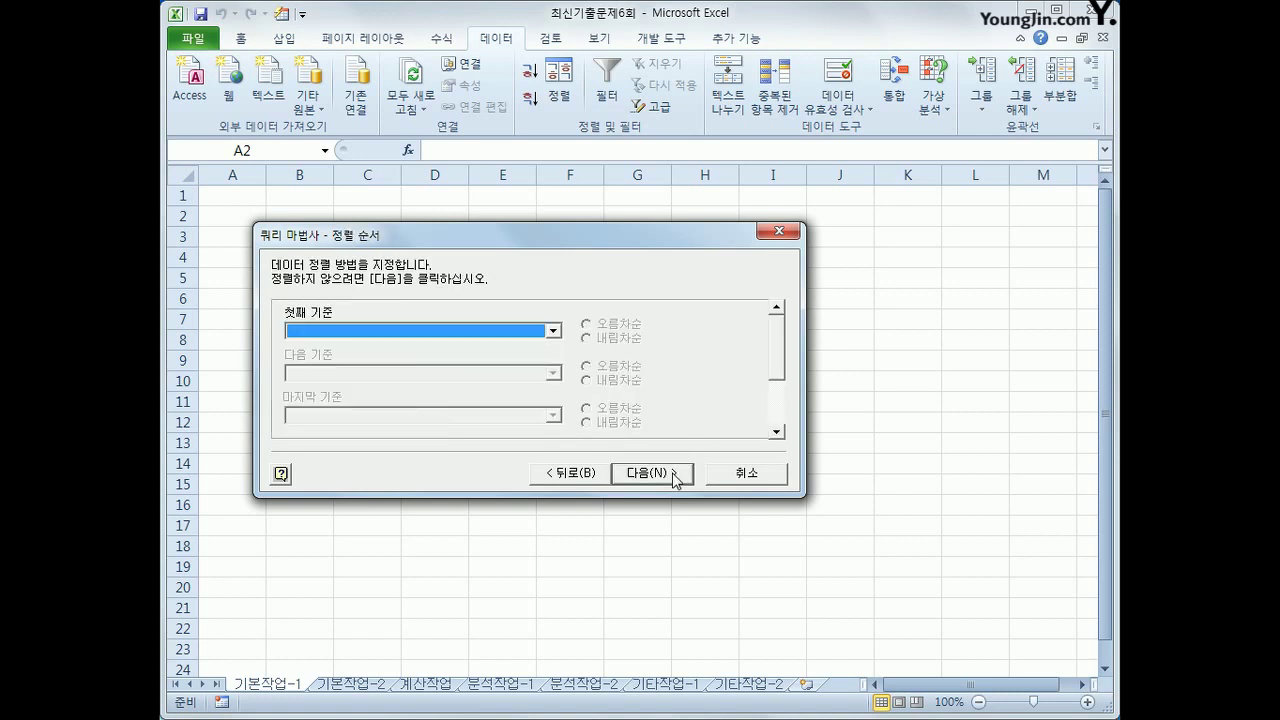
Sort the query by 피보험자 ascending (오름차순) and by 병원비 descending (내림차순)
{"action": "left_click", "coordinate": [515, 332]}
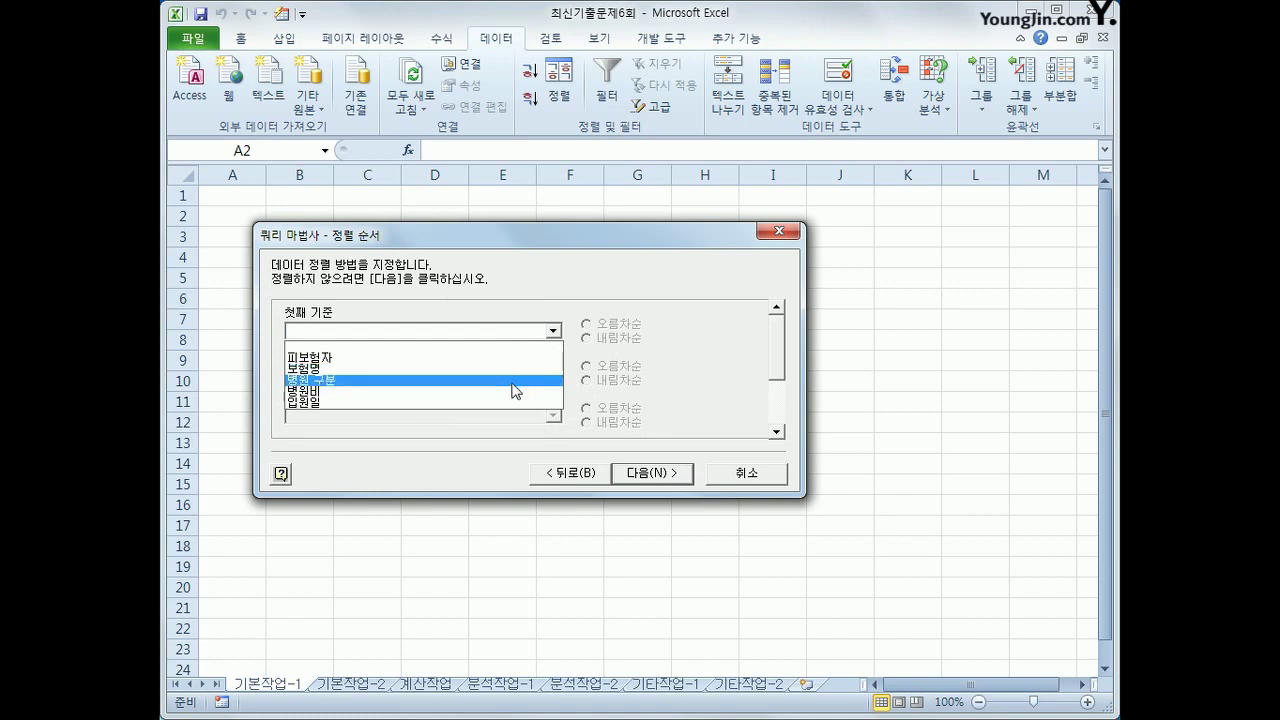
{"action": "left_click", "coordinate": [514, 358]}
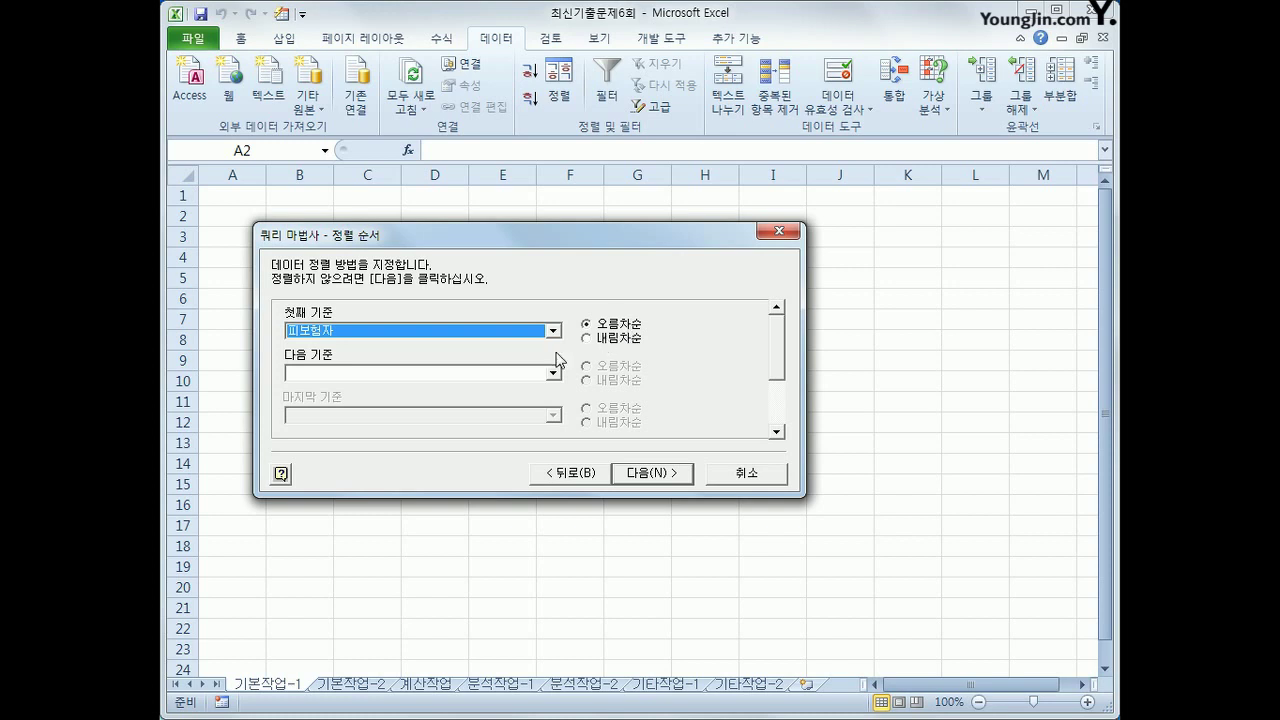
{"action": "left_click", "coordinate": [541, 374]}
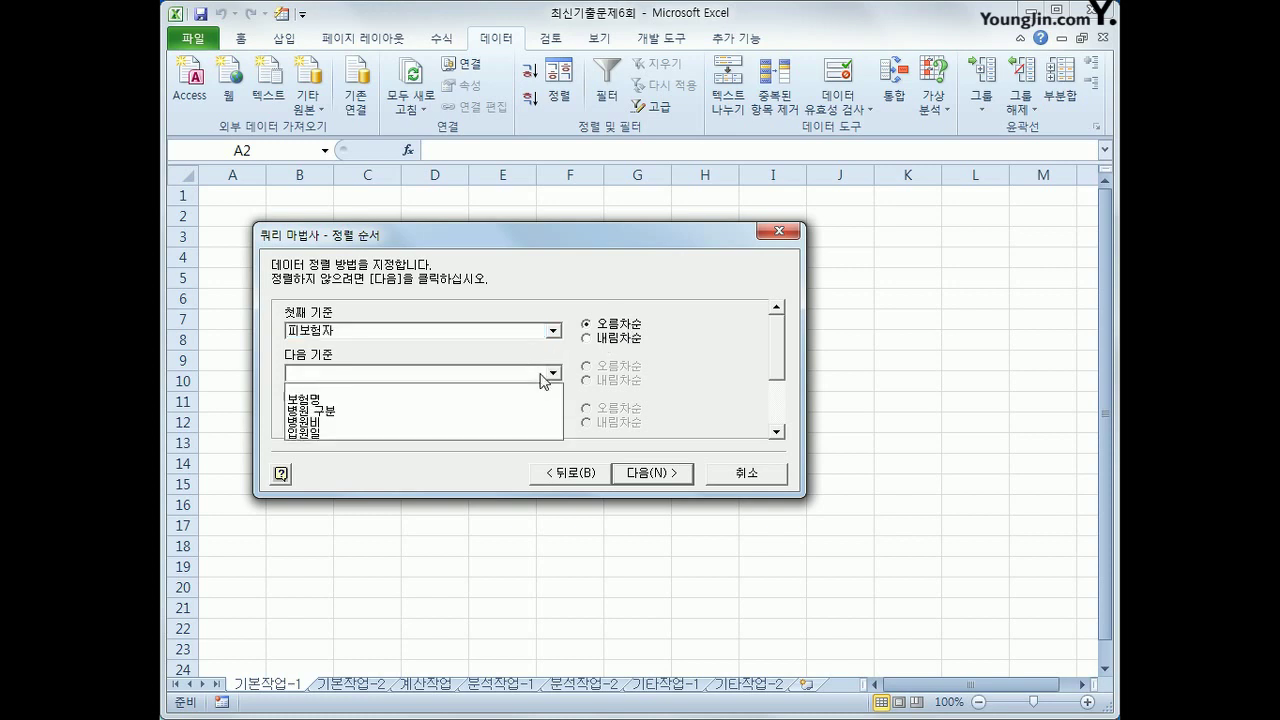
{"action": "left_click", "coordinate": [532, 423]}
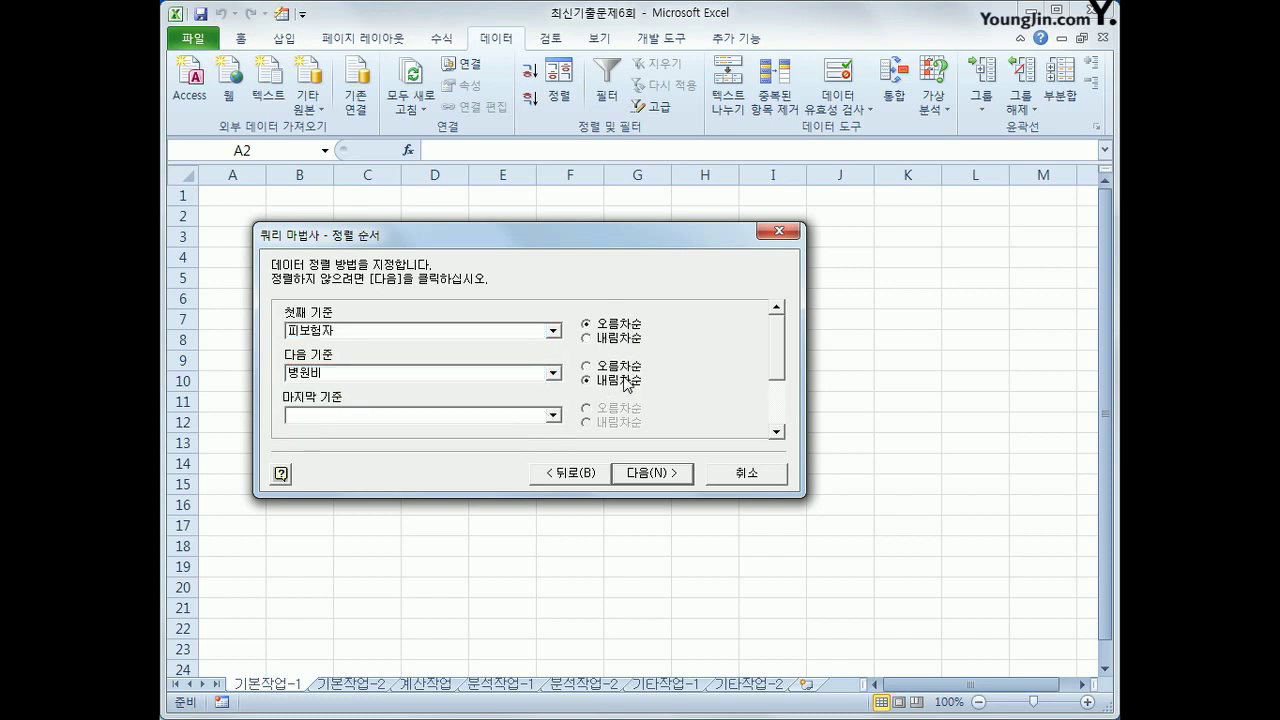
{"action": "left_click", "coordinate": [651, 475]}
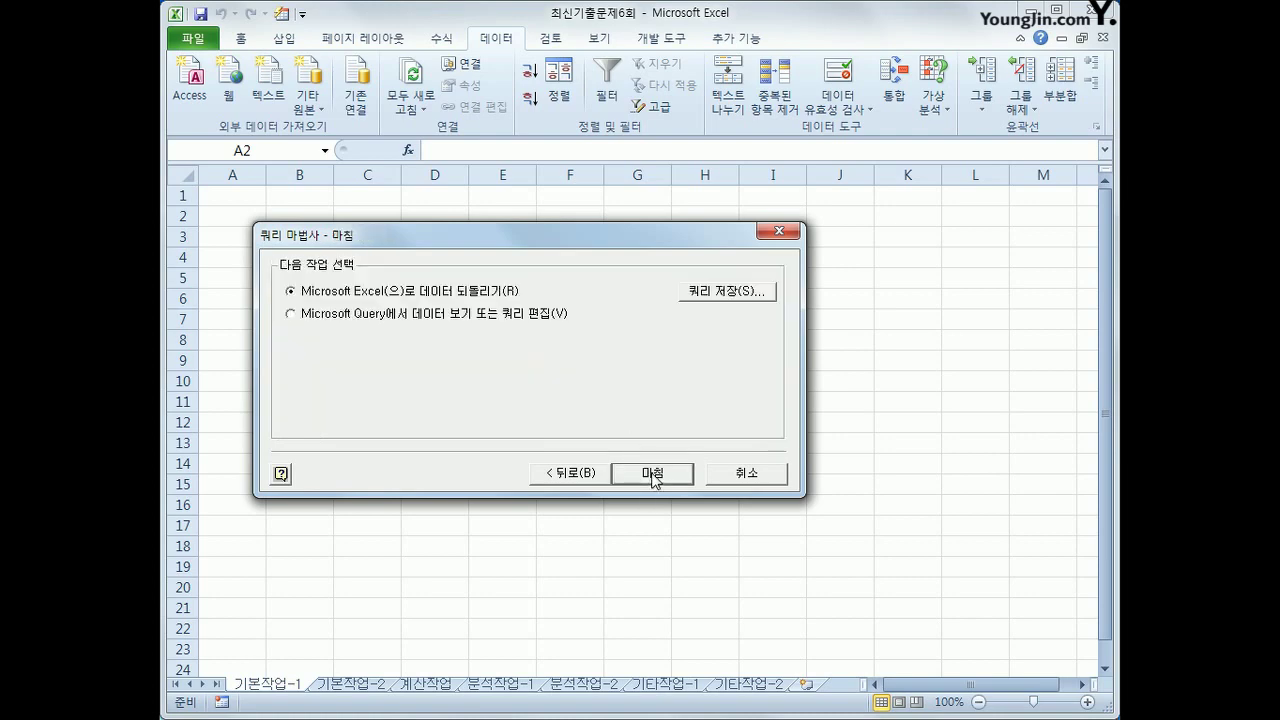
Finish the query and return the data to Excel as a table in the existing worksheet at $A$2
{"action": "left_click", "coordinate": [652, 476]}
{"action": "left_click_drag", "start_coordinate": [652, 430], "coordinate": [738, 223]}
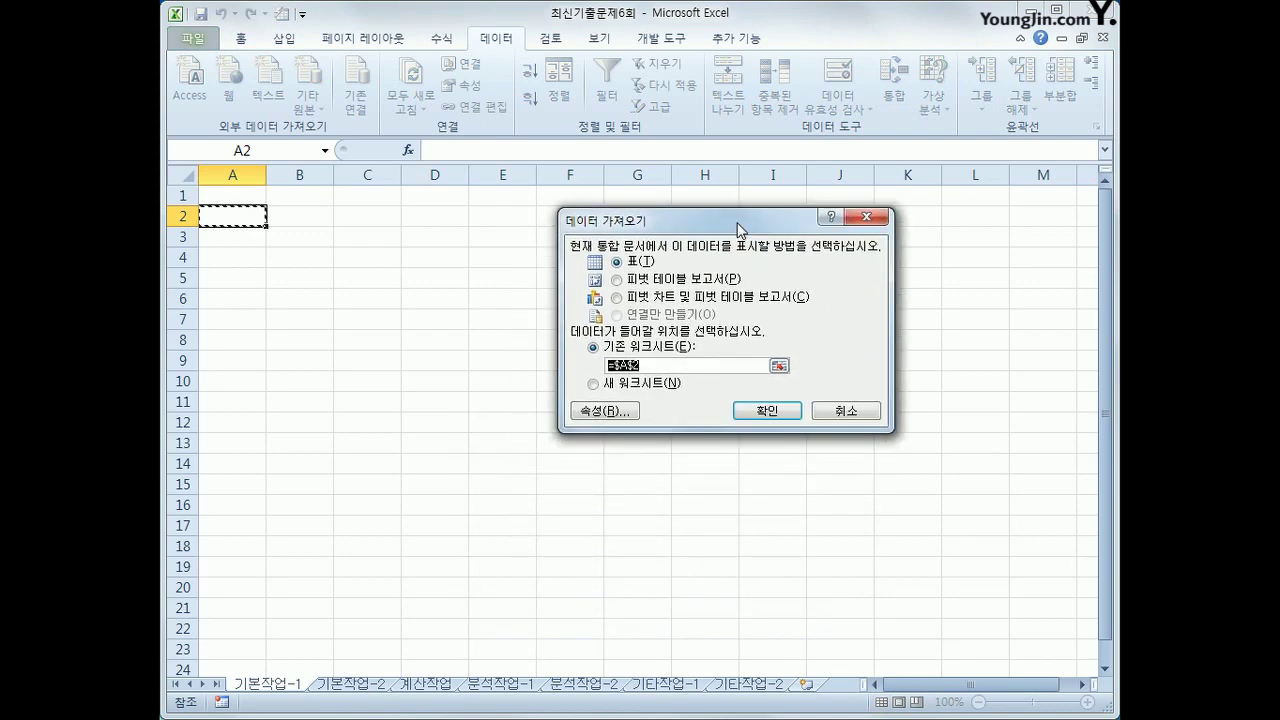
{"action": "left_click", "coordinate": [767, 411]}
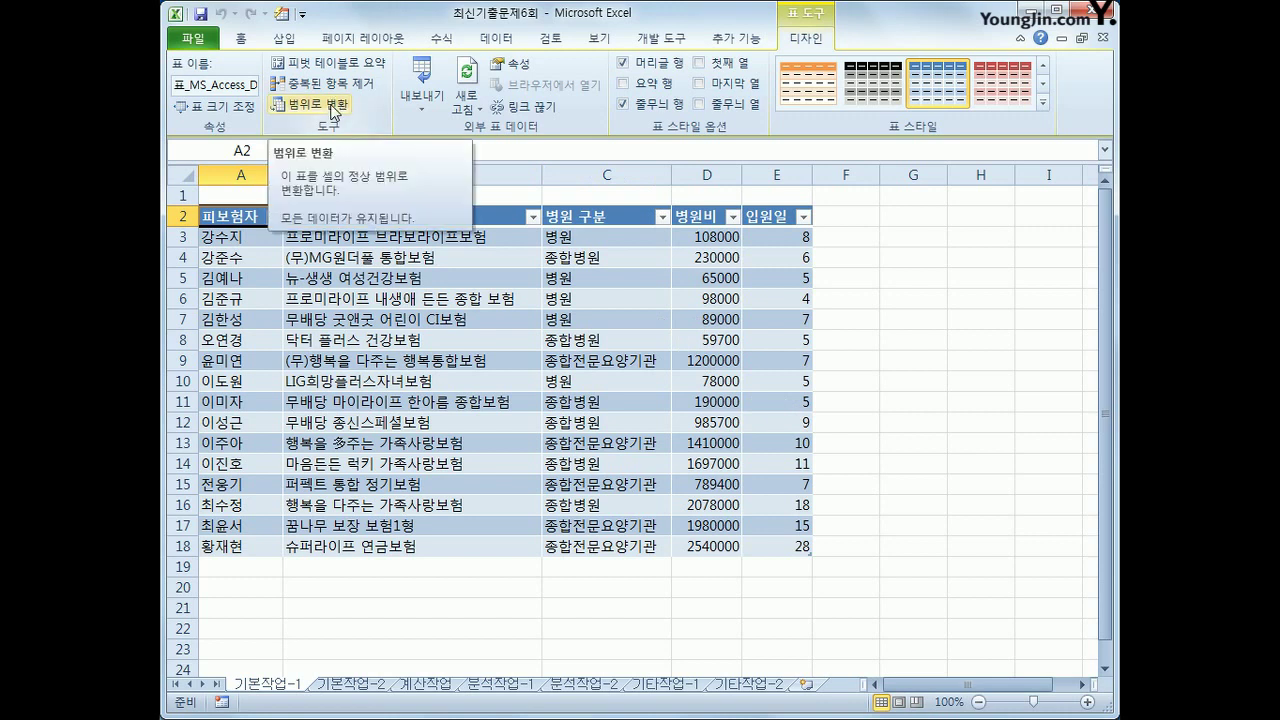
Convert the imported table to a normal range, permanently removing its query definition
{"action": "left_click", "coordinate": [334, 106]}
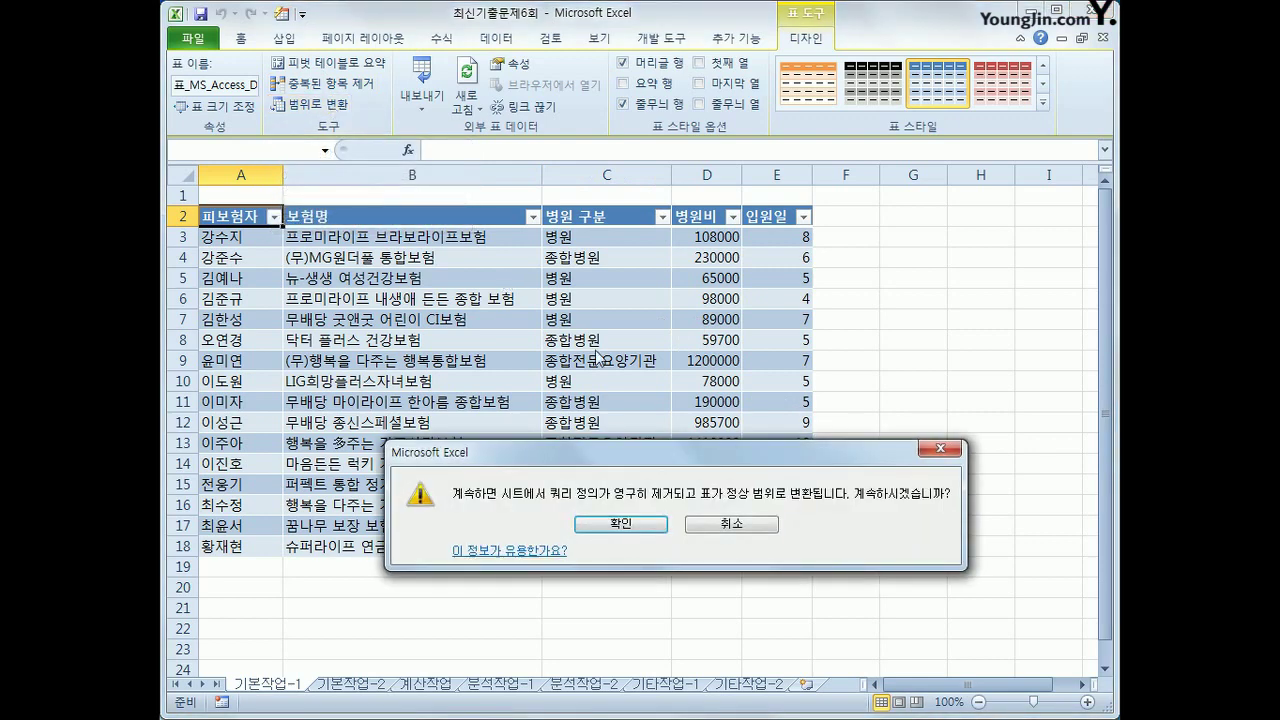
{"action": "left_click_drag", "start_coordinate": [685, 461], "coordinate": [661, 306]}
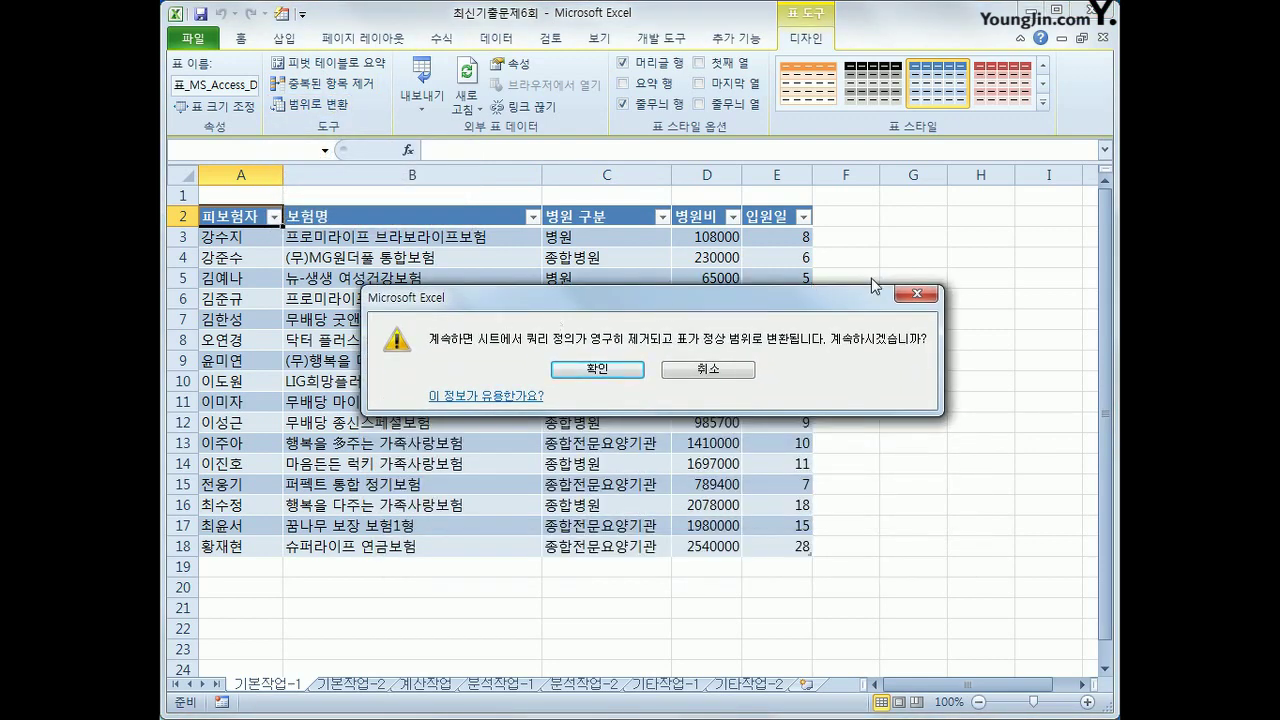
{"action": "left_click", "coordinate": [620, 378]}
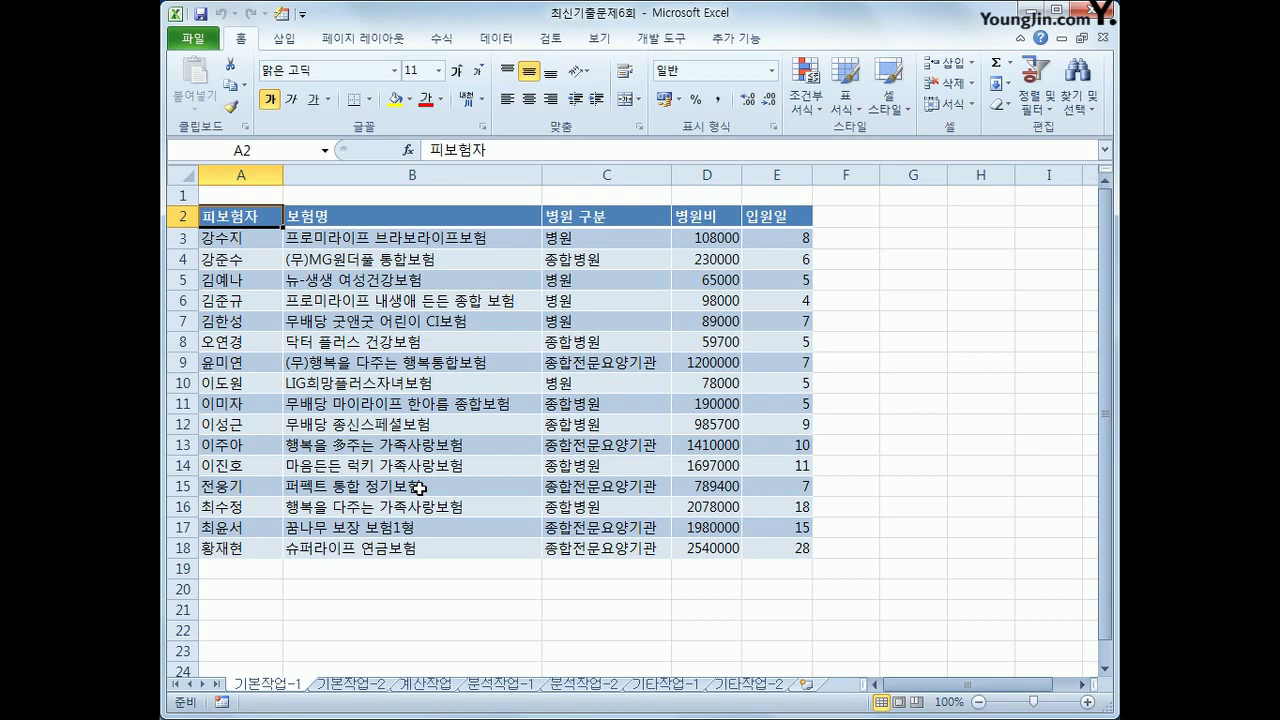
On the 기본작업-2 sheet, enter the criteria heading 조건 in cell A24
{"action": "left_click", "coordinate": [349, 686]}
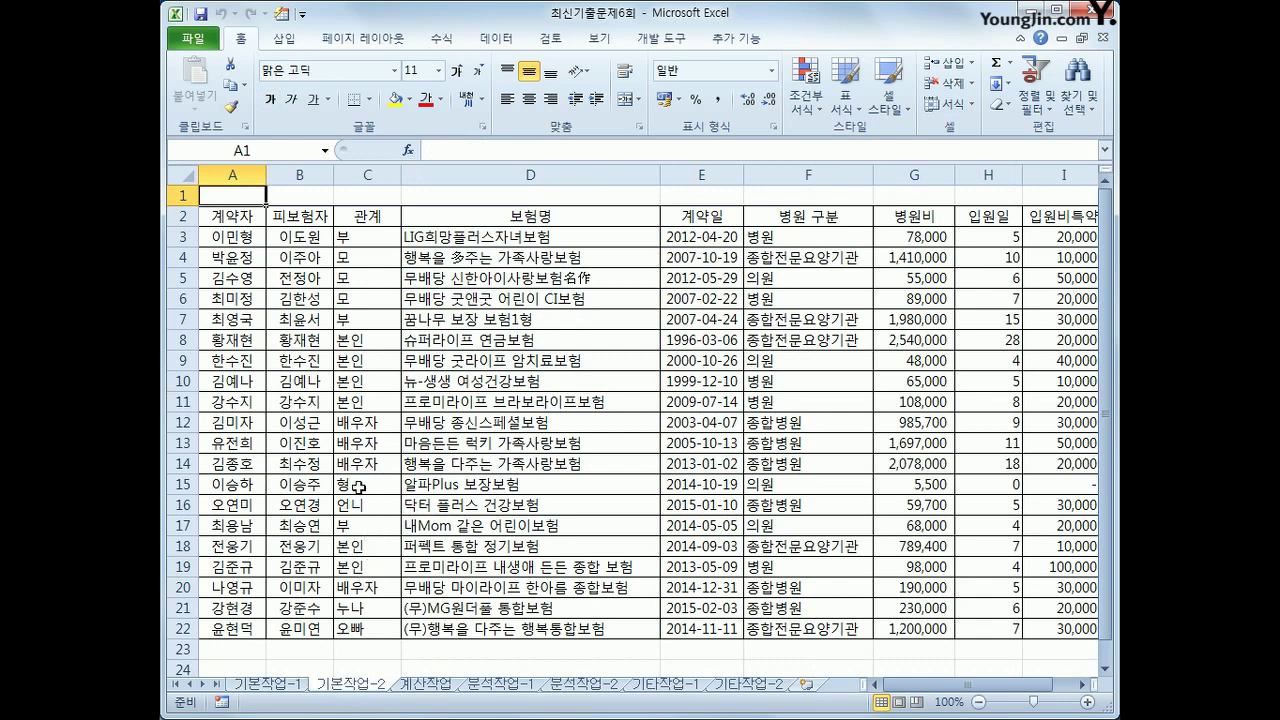
{"action": "left_click", "coordinate": [236, 220]}
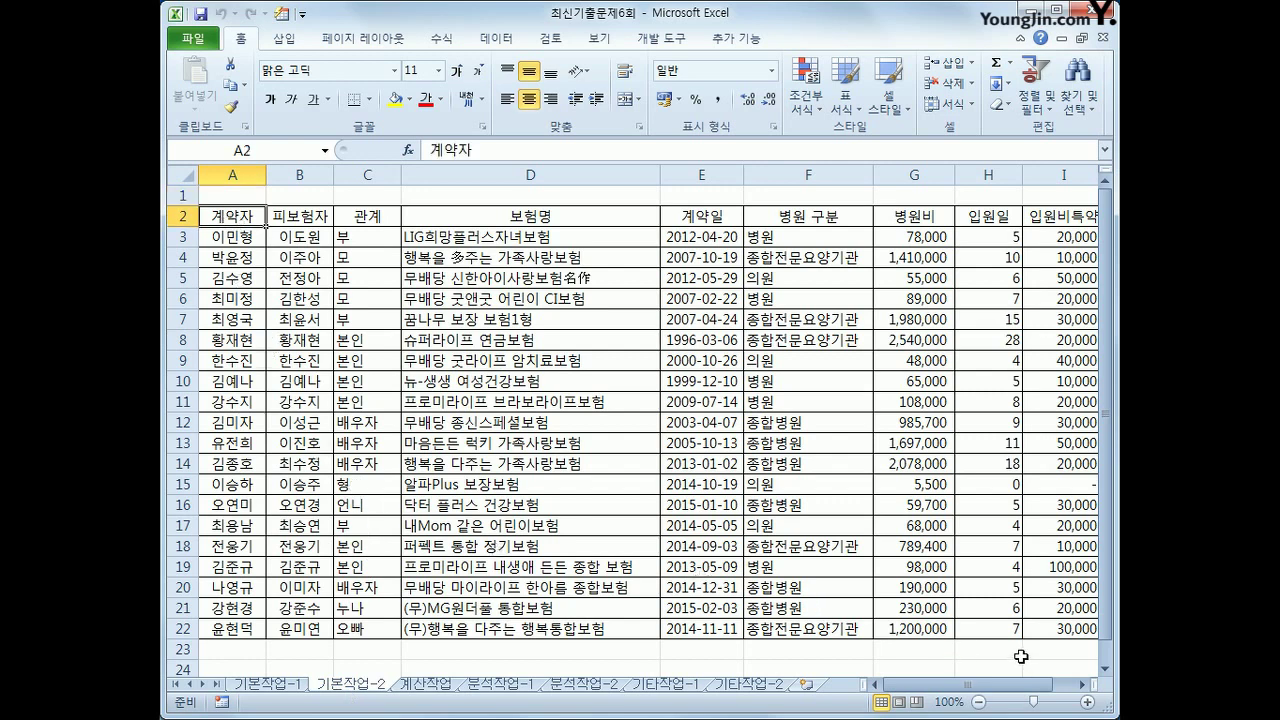
{"action": "scroll", "coordinate": [1021, 657], "scroll_direction": "down", "scroll_amount": 2}
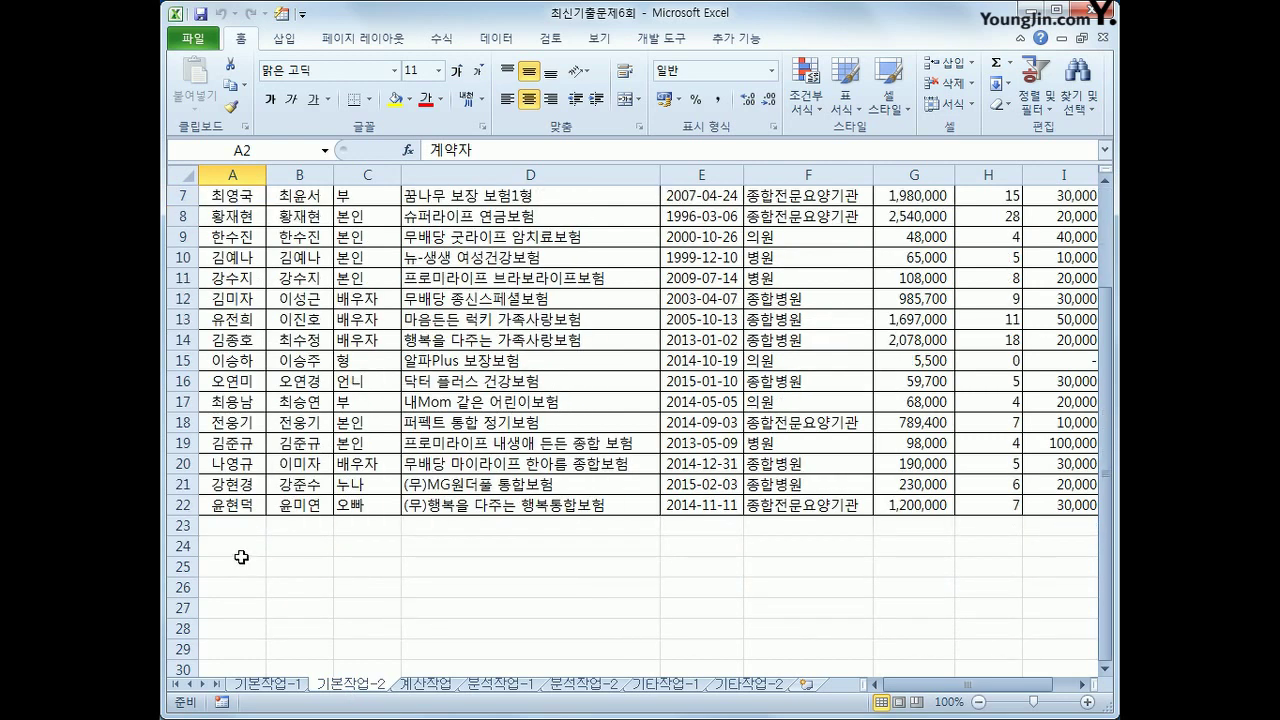
{"action": "left_click", "coordinate": [241, 548]}
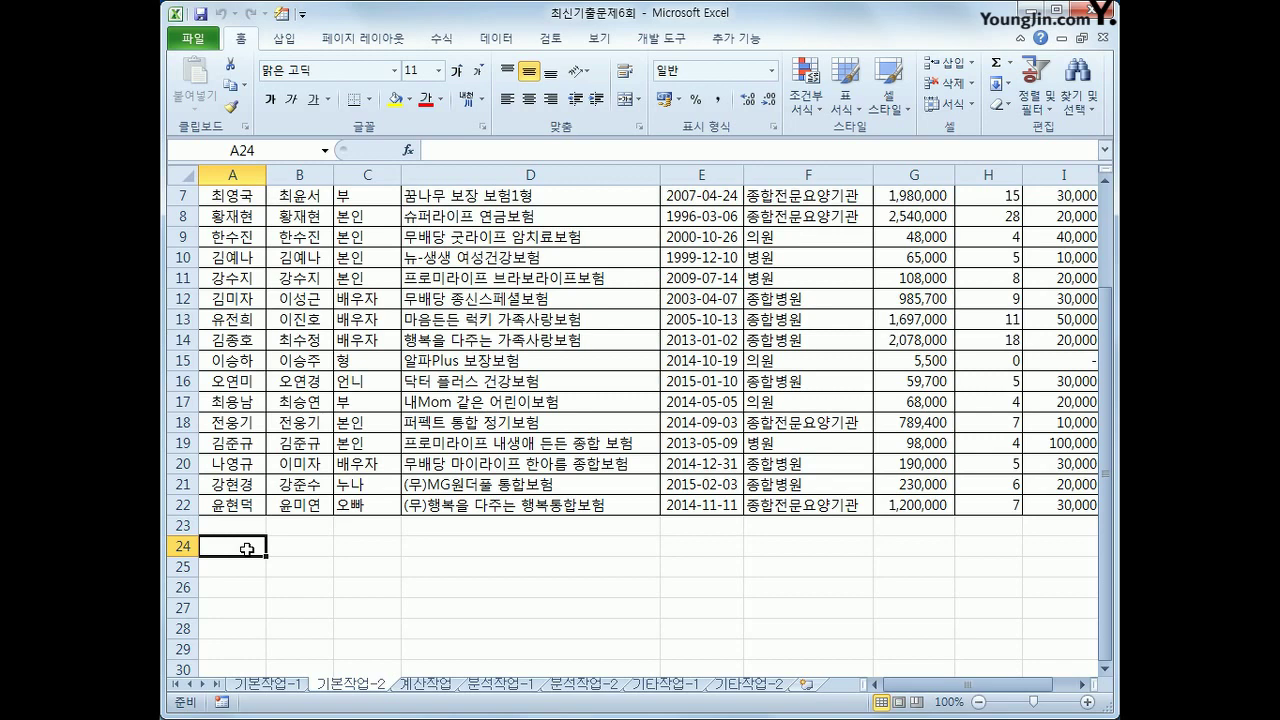
{"action": "type", "text": "wh"}
{"action": "key", "text": "BackSpace"}
{"action": "key", "text": "BackSpace"}
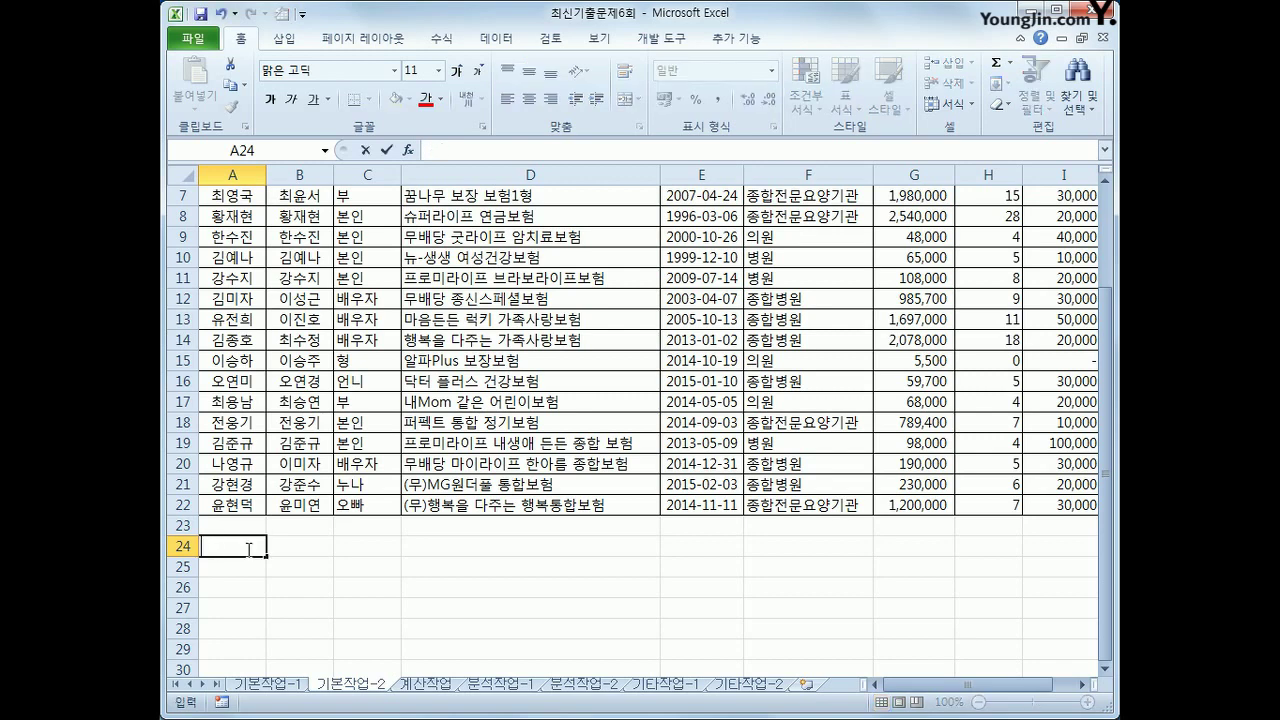
{"action": "key", "text": "Hangul"}
{"action": "type", "text": "ㅈㅗㄱㅓㄴ"}
{"action": "key", "text": "Return"}
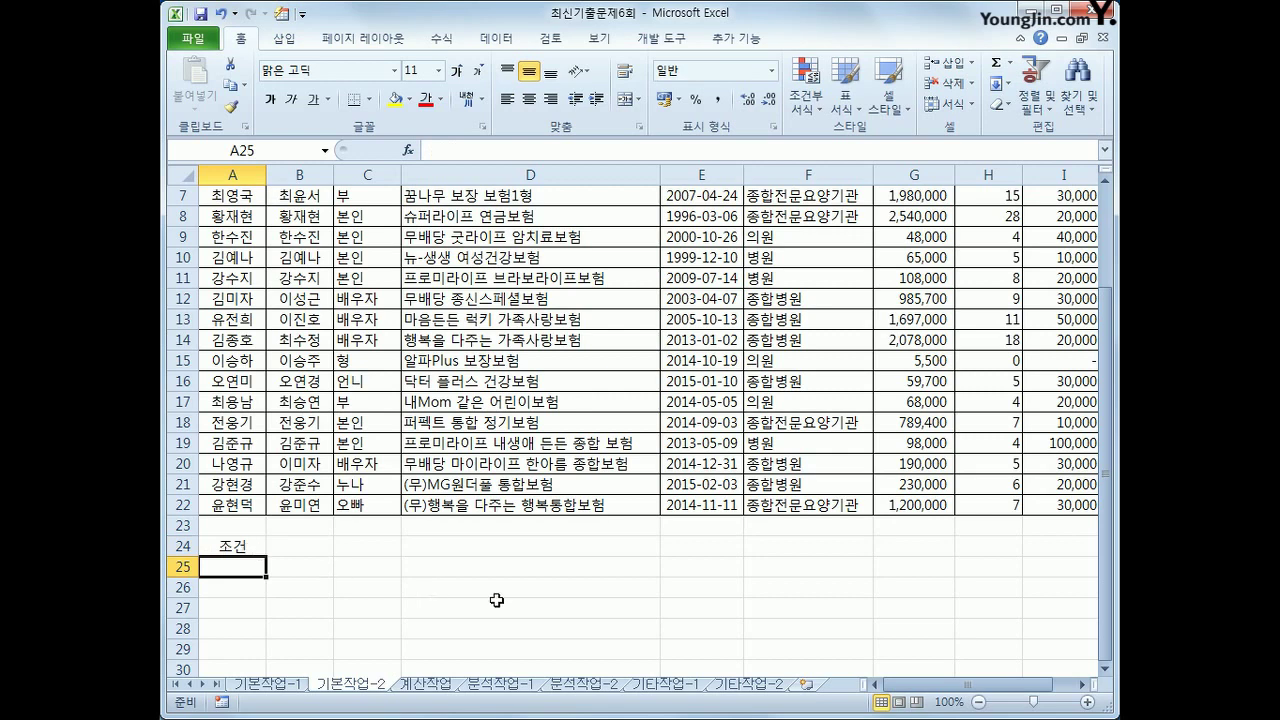
Begin an AND formula in A25 whose first condition is YEAR($E3)>=2010
{"action": "type", "text": "="}
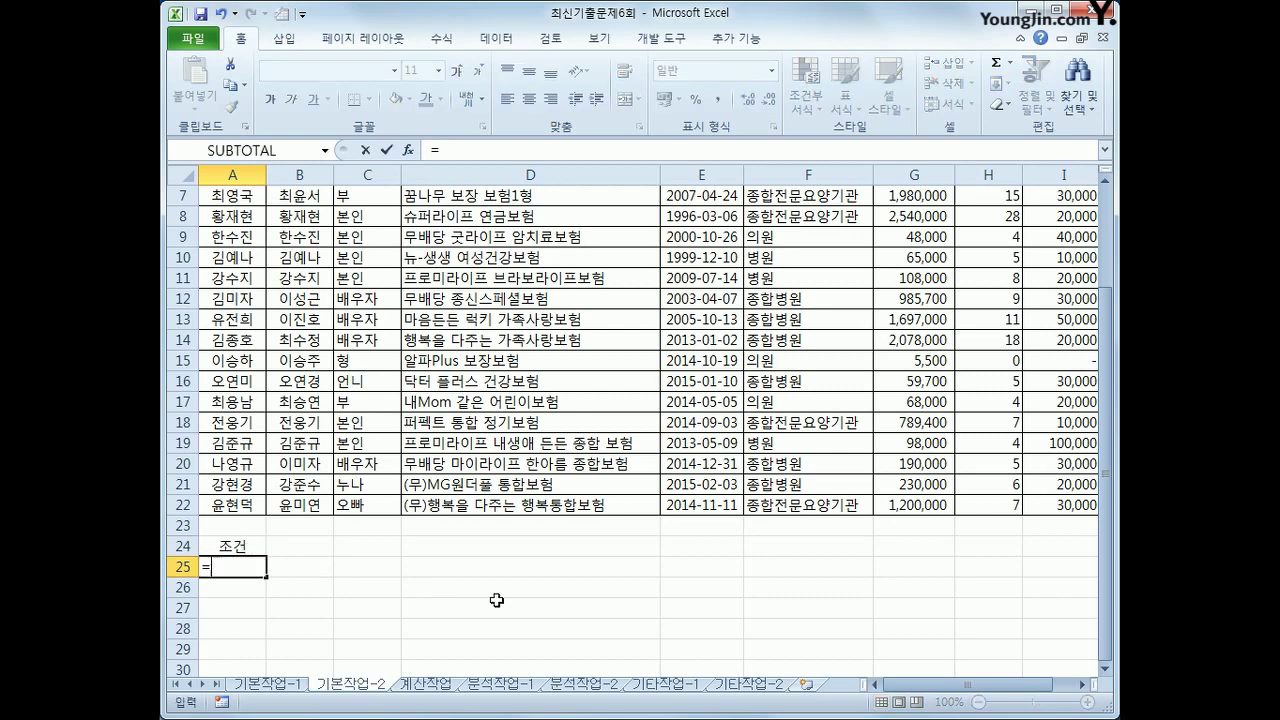
{"action": "type", "text": "and("}
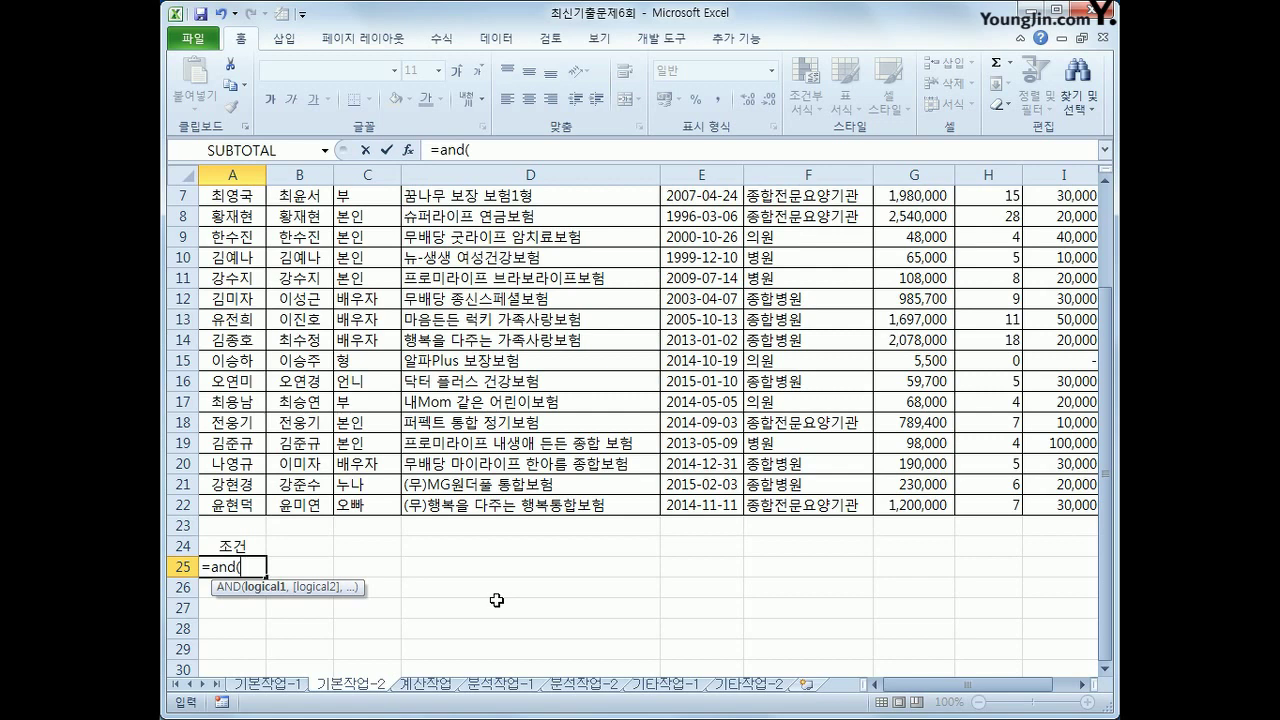
{"action": "type", "text": "year"}
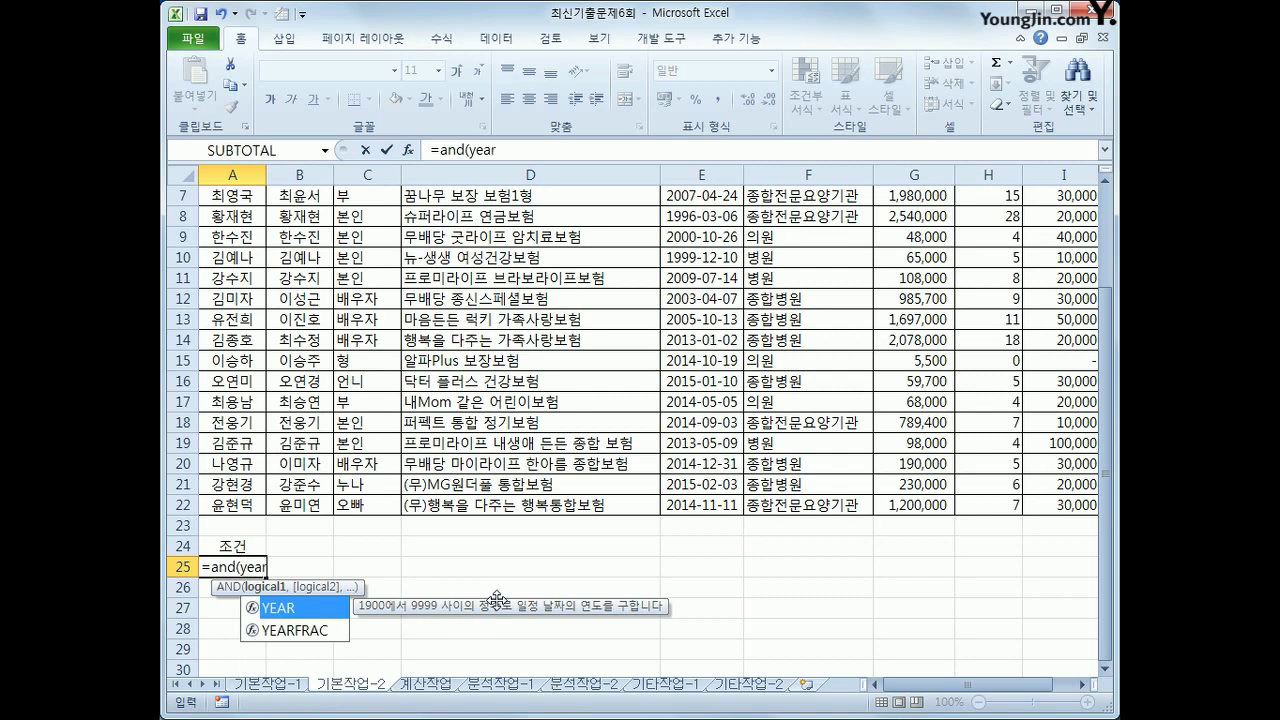
{"action": "type", "text": "("}
{"action": "scroll", "coordinate": [497, 600], "scroll_direction": "up", "scroll_amount": 2}
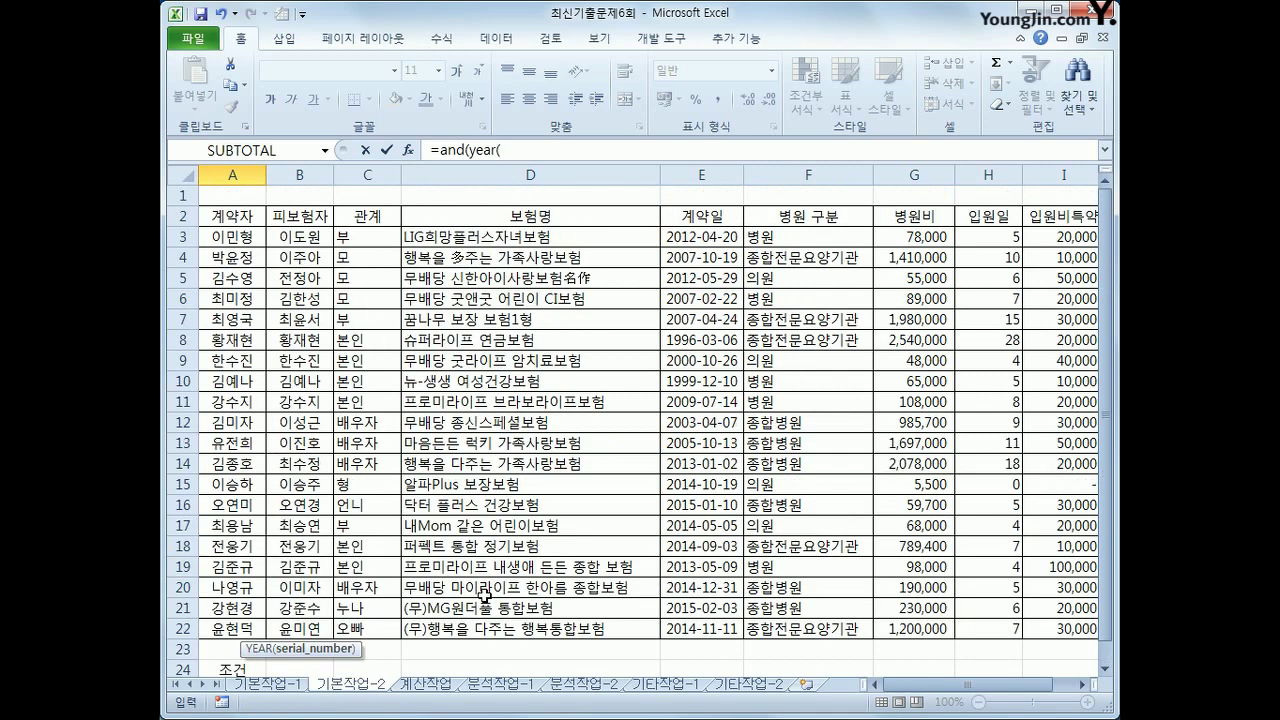
{"action": "left_click", "coordinate": [725, 238]}
{"action": "key", "text": "F4"}
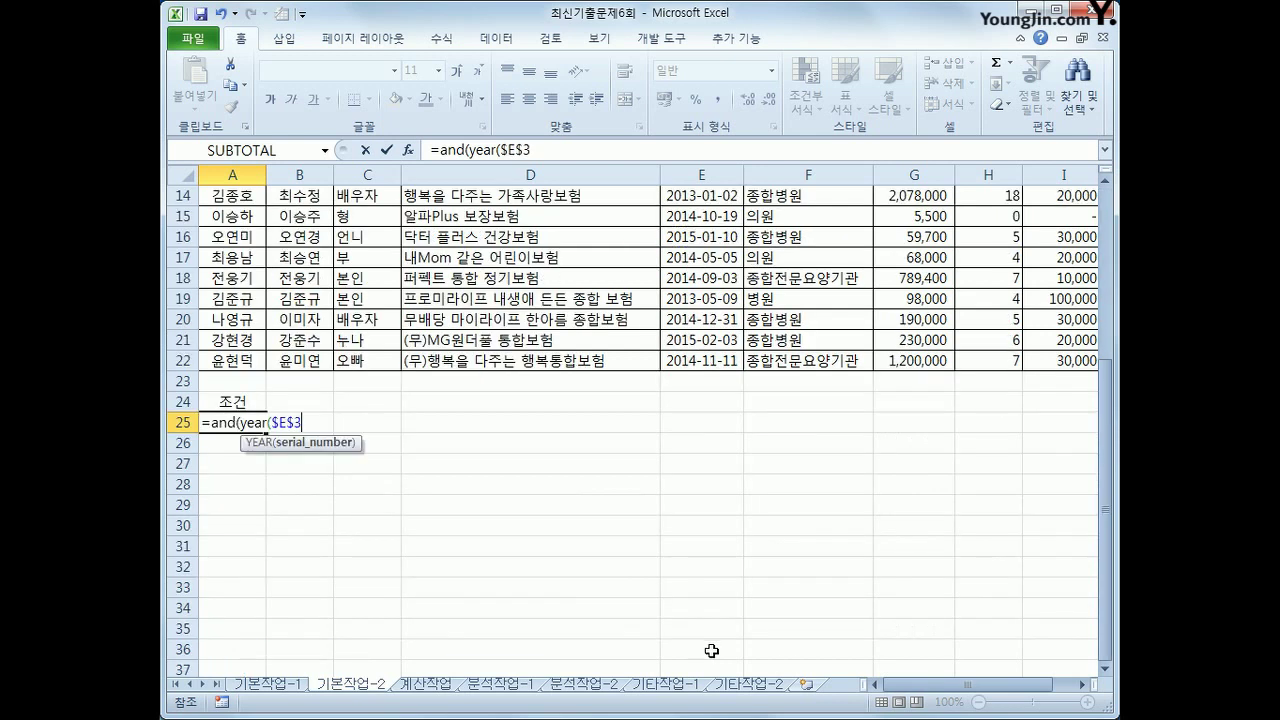
{"action": "key", "text": "F4"}
{"action": "key", "text": "F4"}
{"action": "type", "text": ")"}
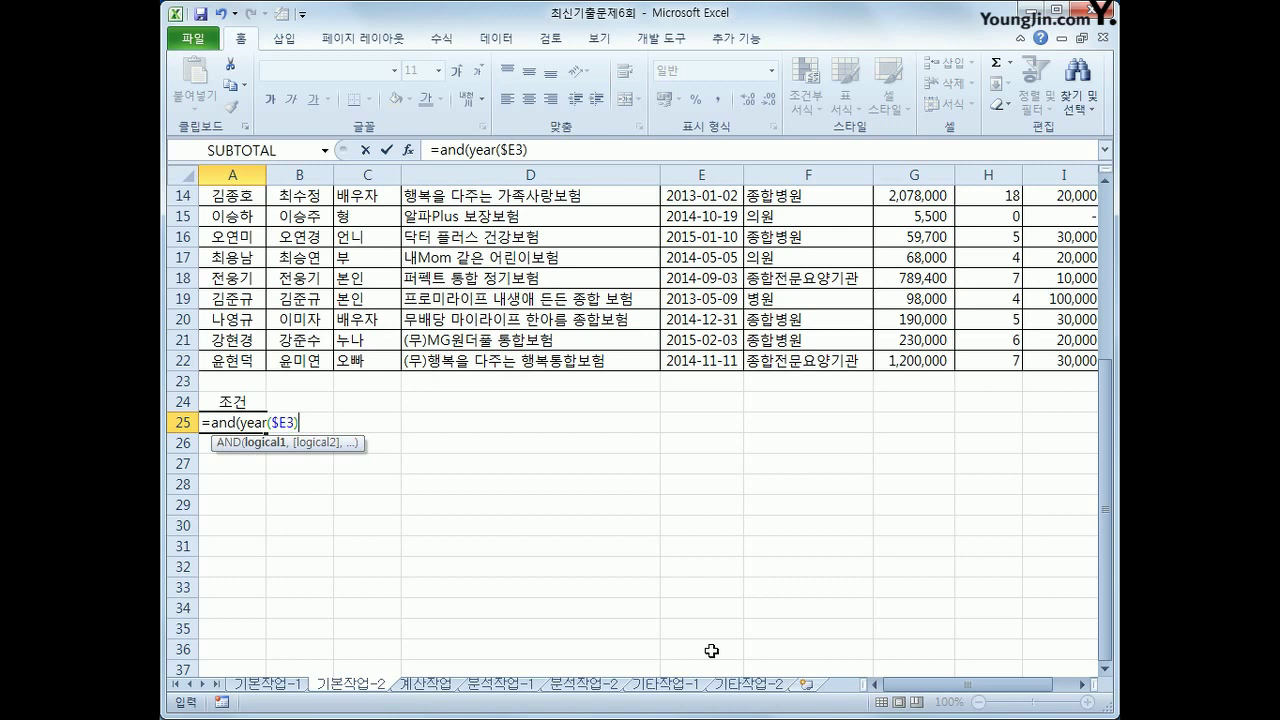
{"action": "type", "text": ">=2010,"}
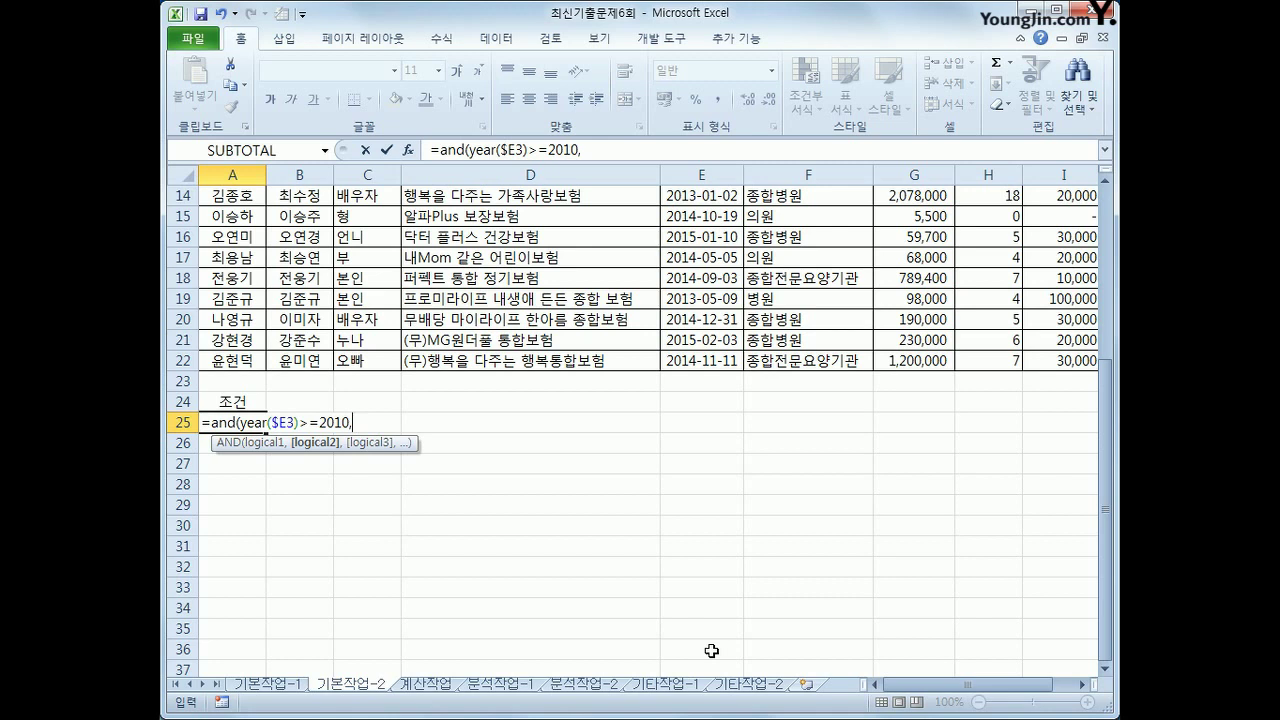
Add LARGE($G$3:$G$22,10) as the start of the AND formula's second condition
{"action": "type", "text": "large("}
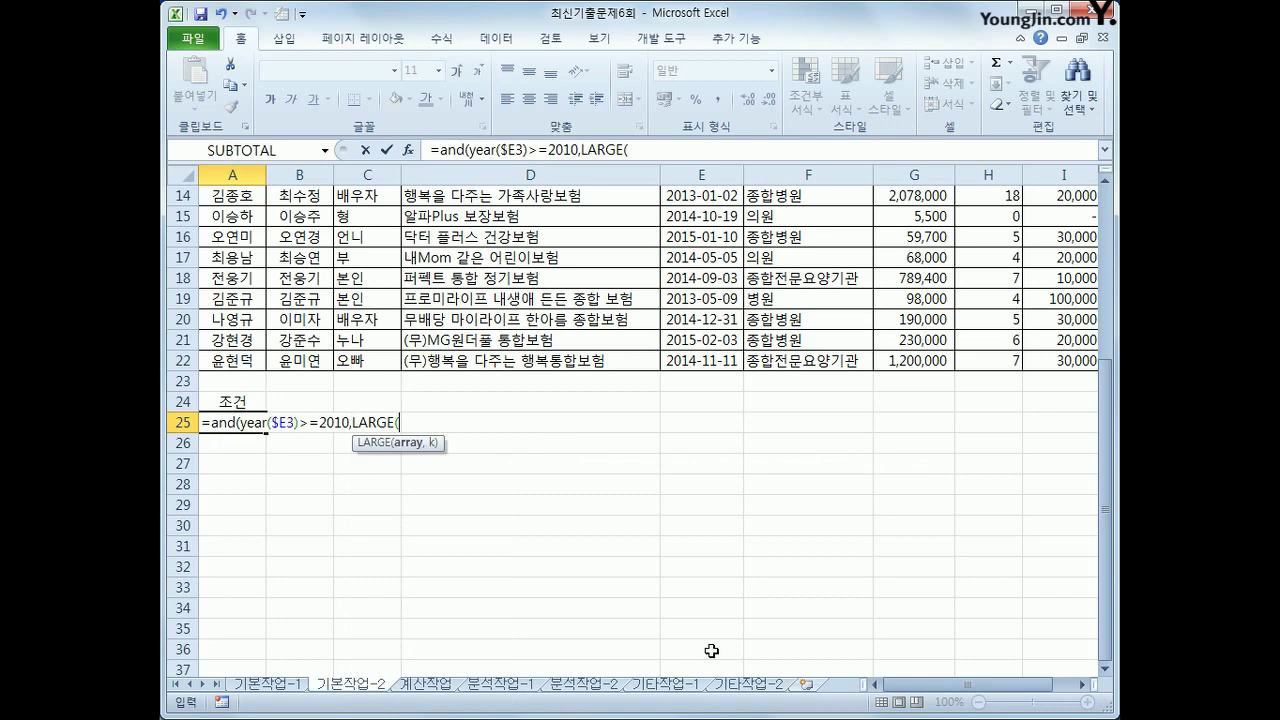
{"action": "scroll", "coordinate": [711, 651], "scroll_direction": "up", "scroll_amount": 5}
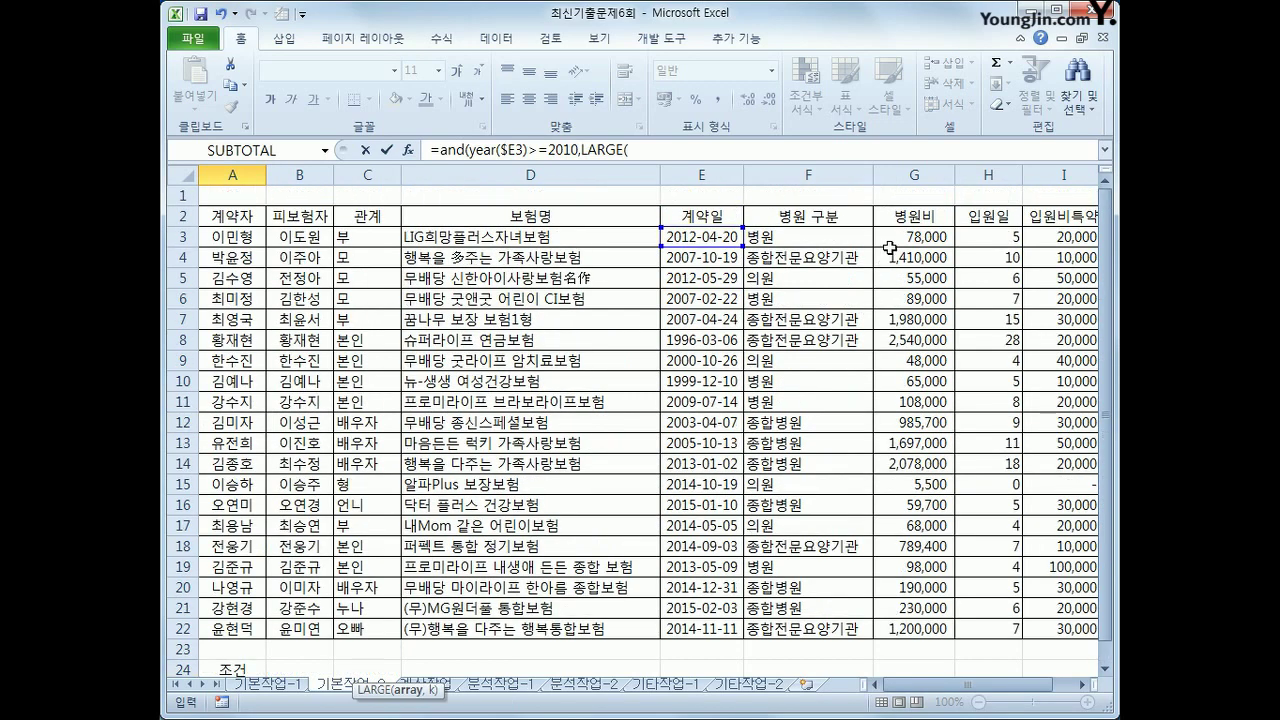
{"action": "left_click", "coordinate": [915, 240]}
{"action": "left_click_drag", "start_coordinate": [915, 240], "coordinate": [933, 622]}
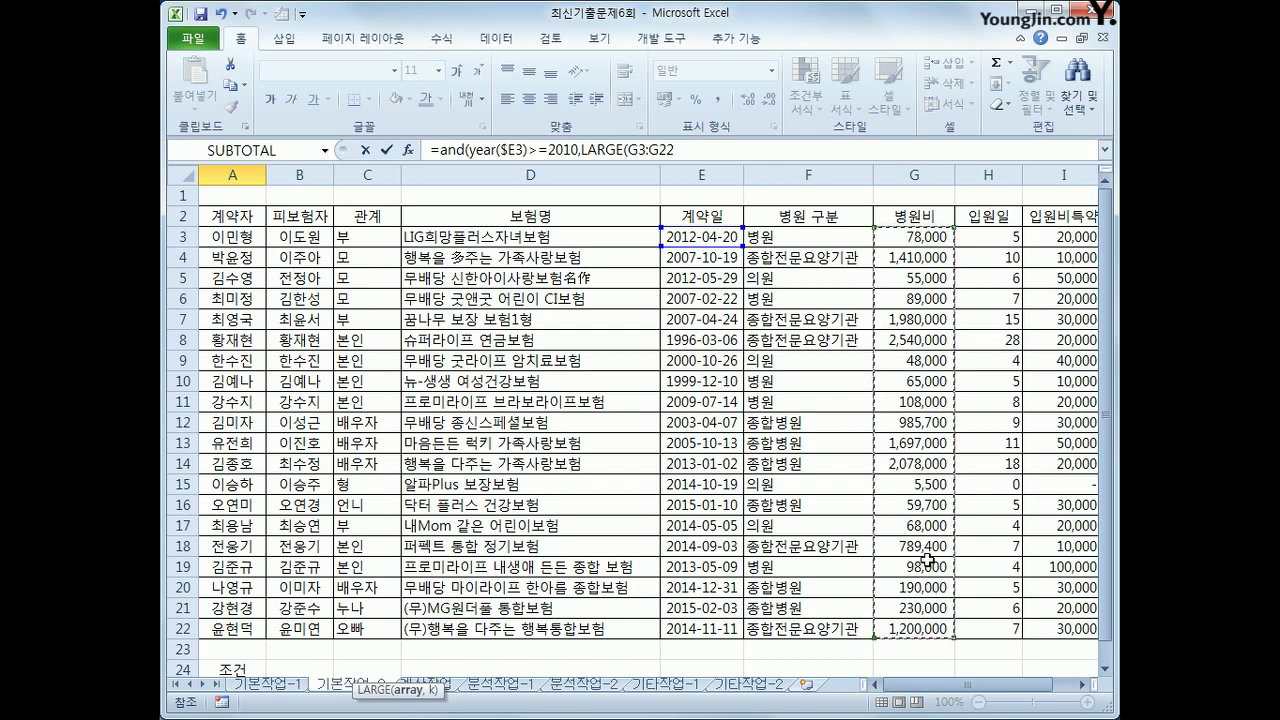
{"action": "key", "text": "F4"}
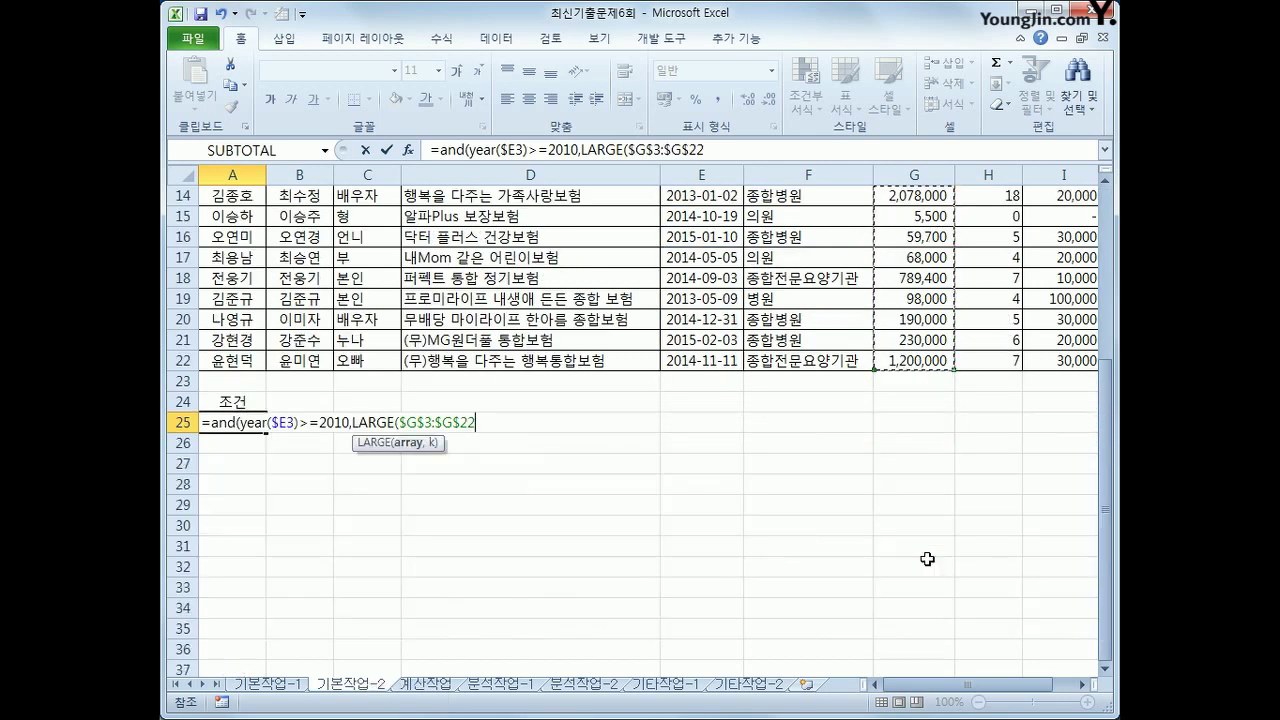
{"action": "type", "text": ","}
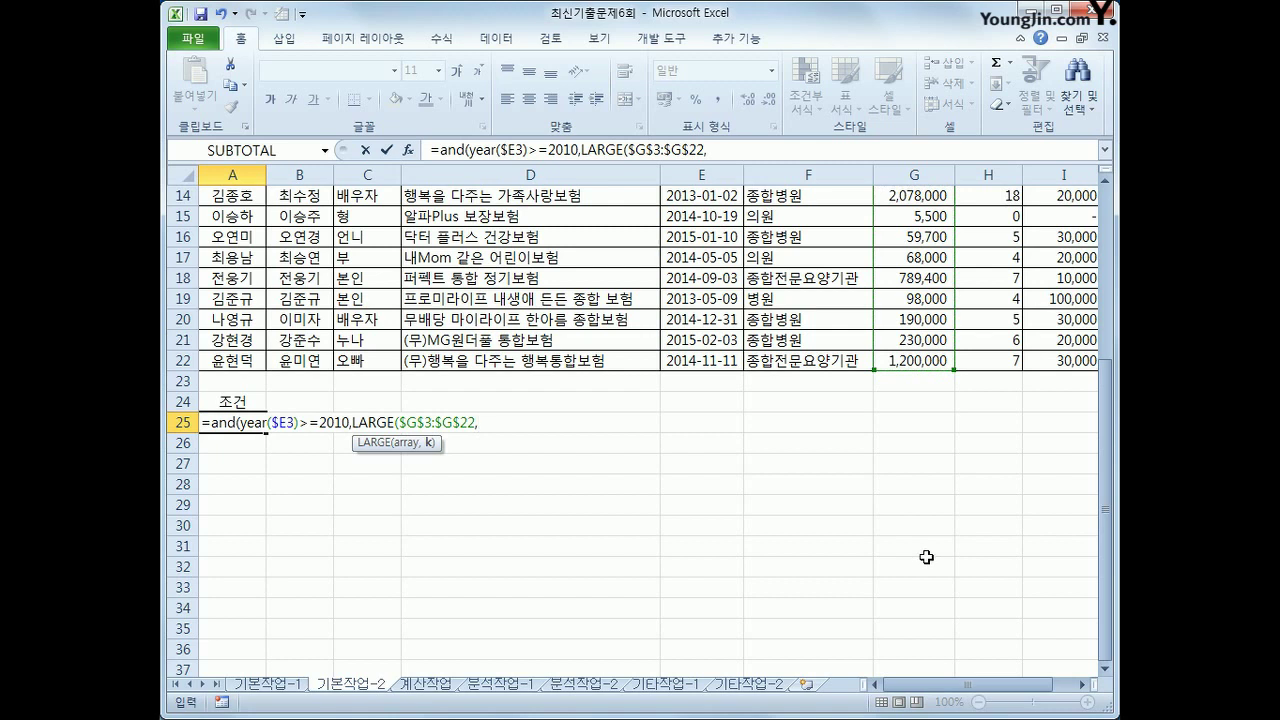
{"action": "type", "text": "10)"}
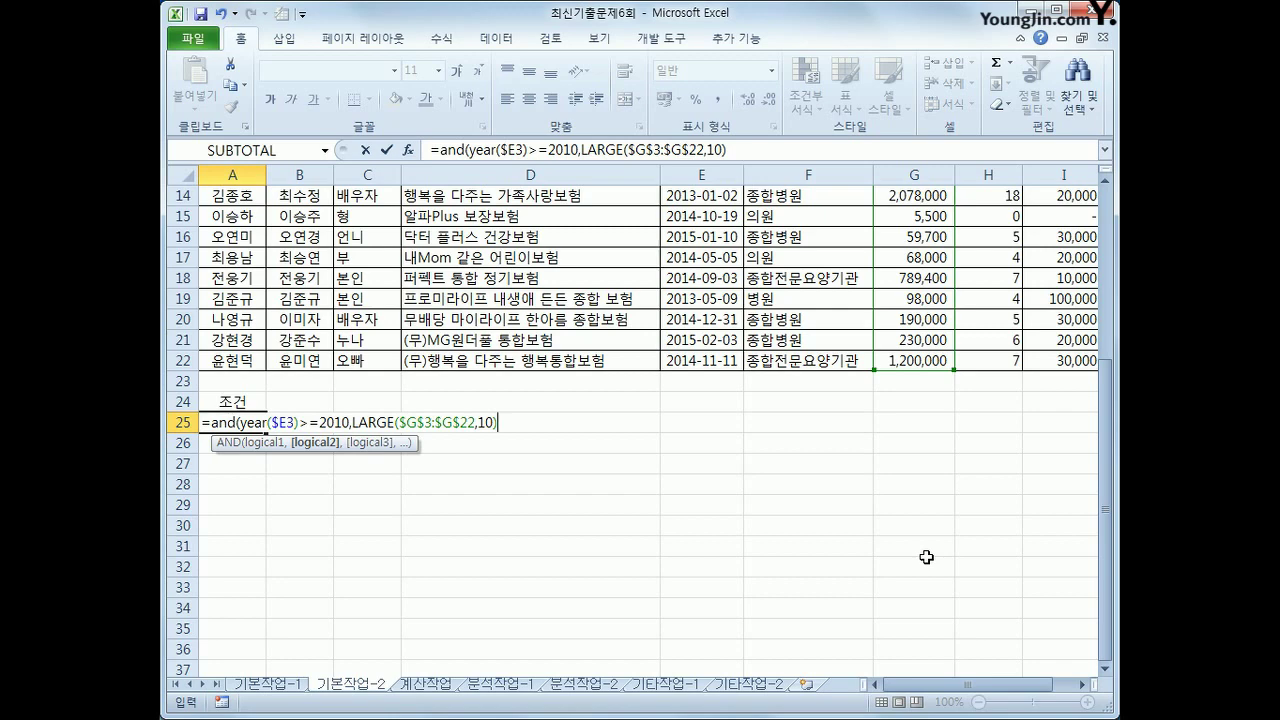
Complete the second condition by comparing the LARGE result with <$G3, enter the formula, and review it in A25
{"action": "type", "text": "<"}
{"action": "scroll", "coordinate": [990, 552], "scroll_direction": "up", "scroll_amount": 5}
{"action": "left_click", "coordinate": [940, 237]}
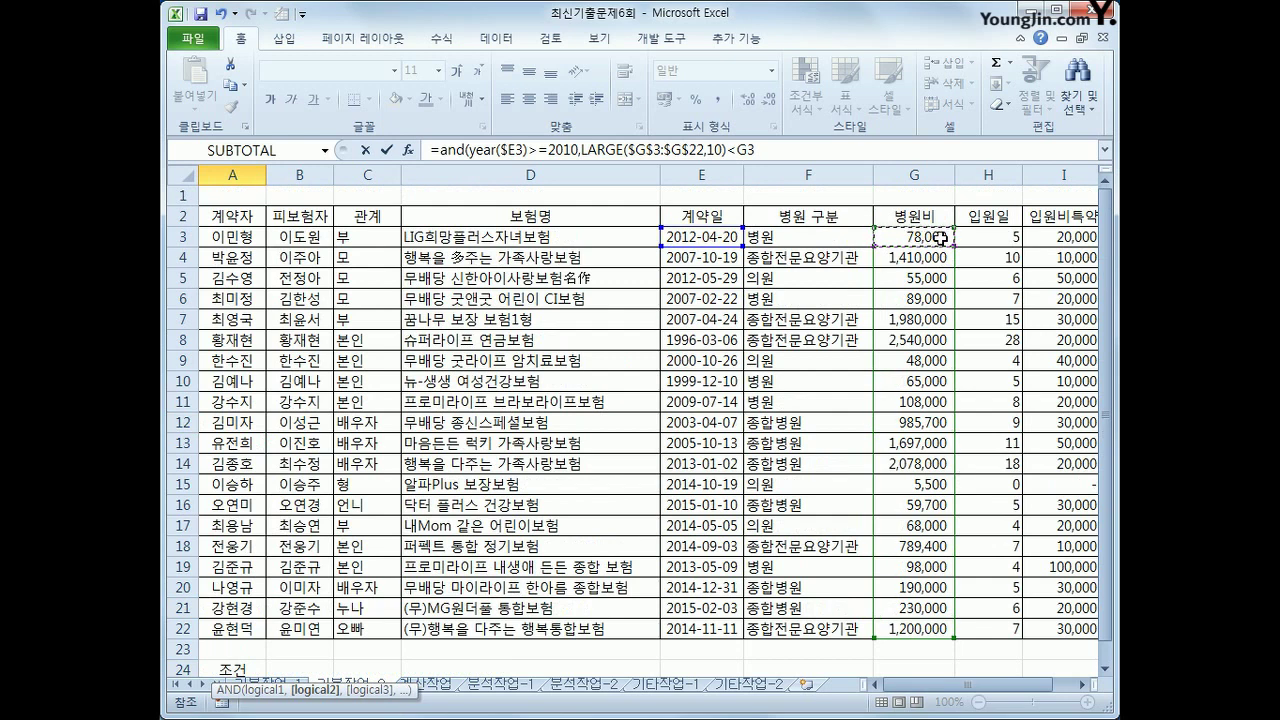
{"action": "key", "text": "F4"}
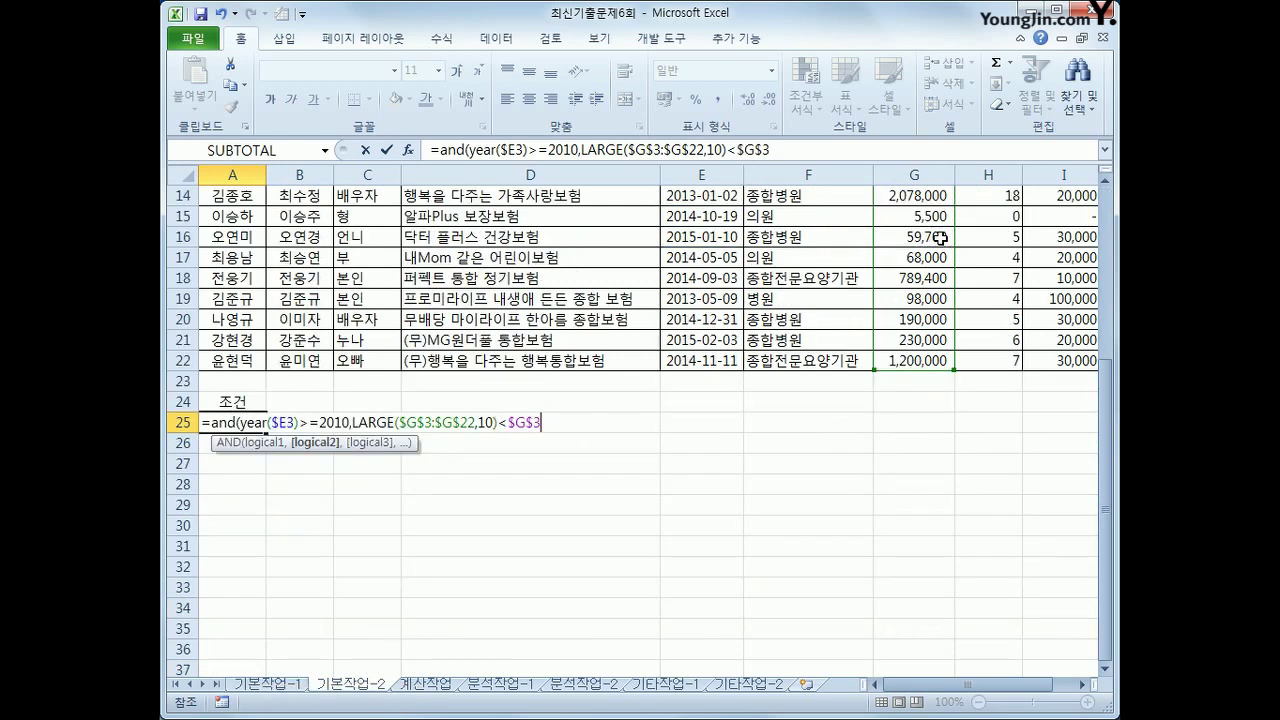
{"action": "key", "text": "F4"}
{"action": "key", "text": "F4"}
{"action": "key", "text": "Return"}
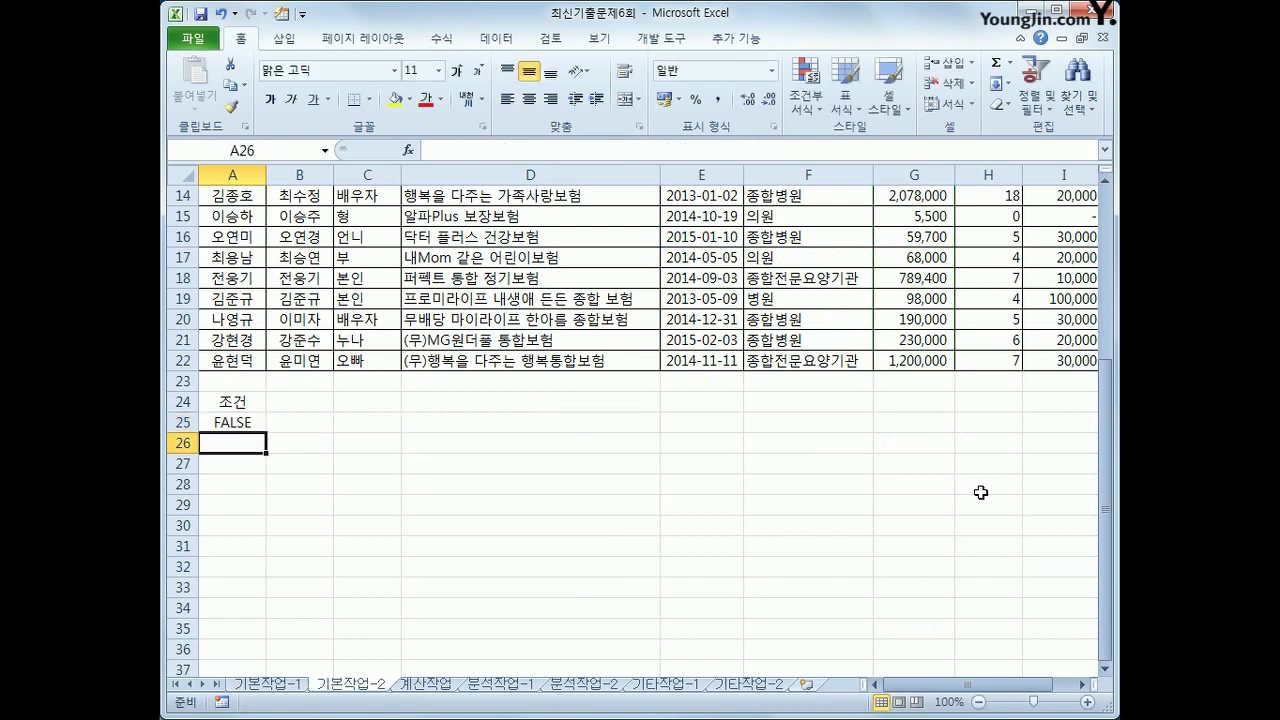
{"action": "left_click", "coordinate": [246, 422]}
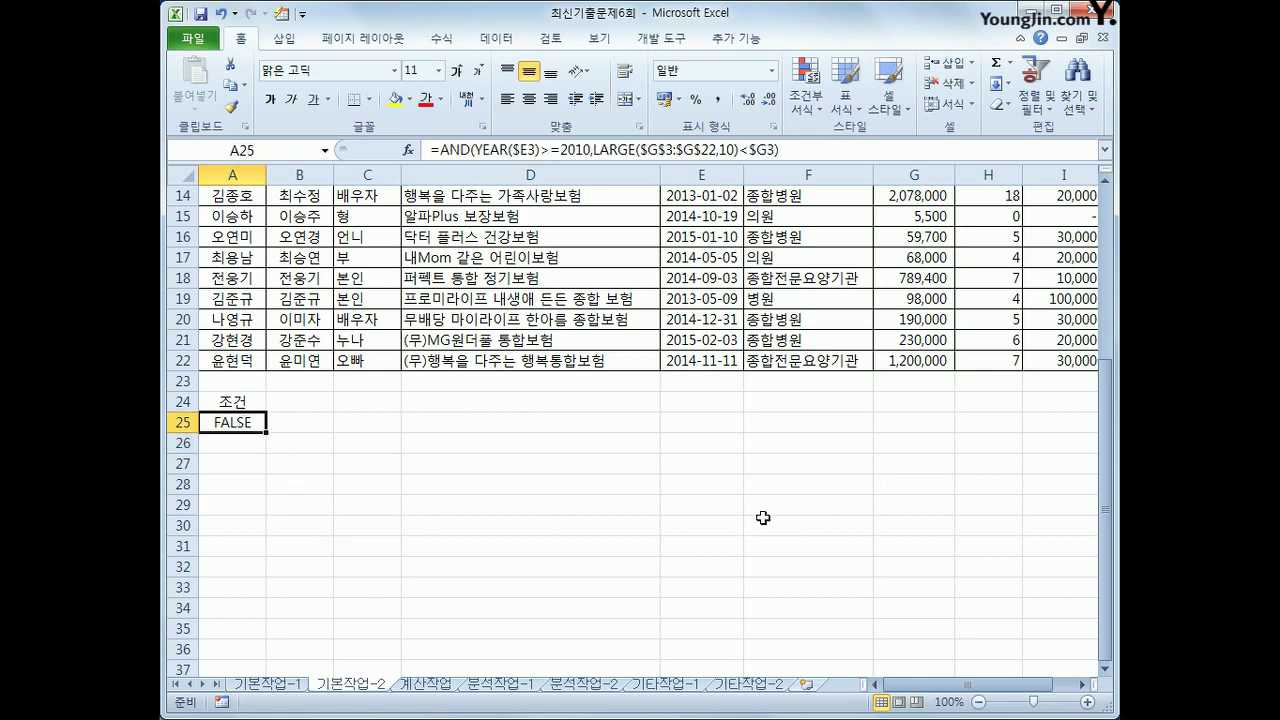
{"action": "scroll", "coordinate": [745, 538], "scroll_direction": "up", "scroll_amount": 5}
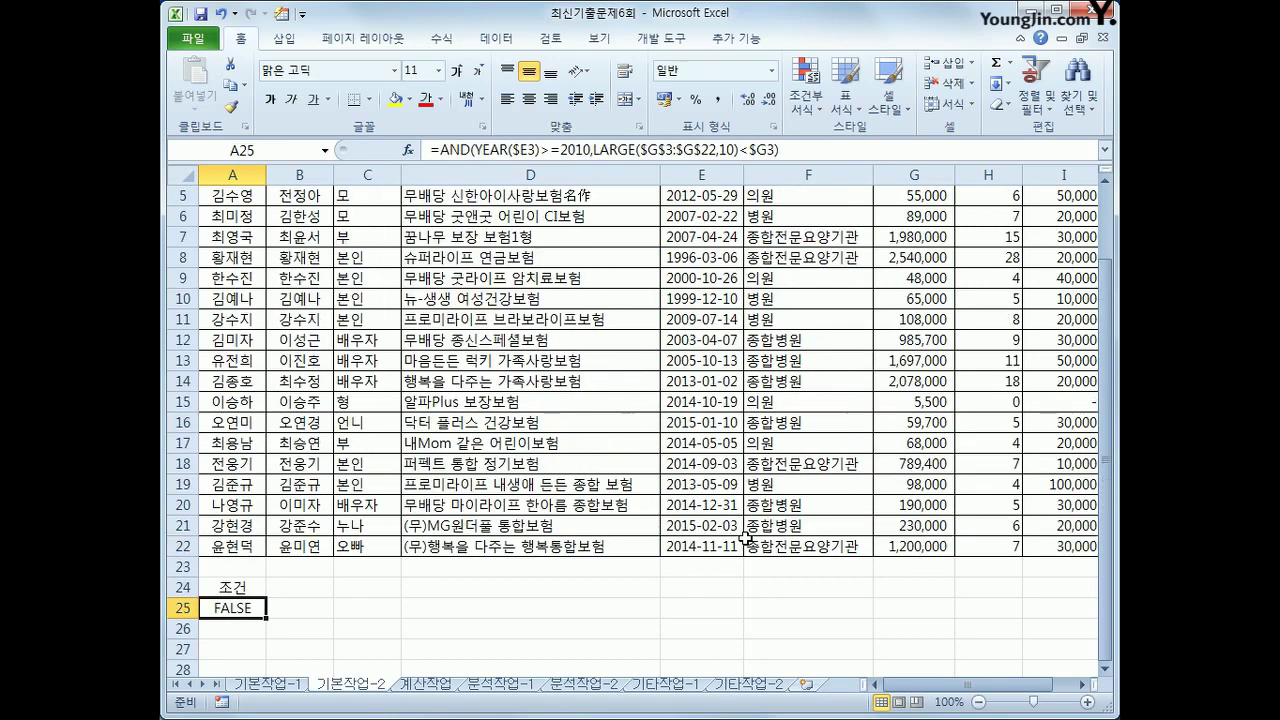
{"action": "scroll", "coordinate": [737, 545], "scroll_direction": "down", "scroll_amount": 2}
{"action": "scroll", "coordinate": [737, 545], "scroll_direction": "down", "scroll_amount": 1}
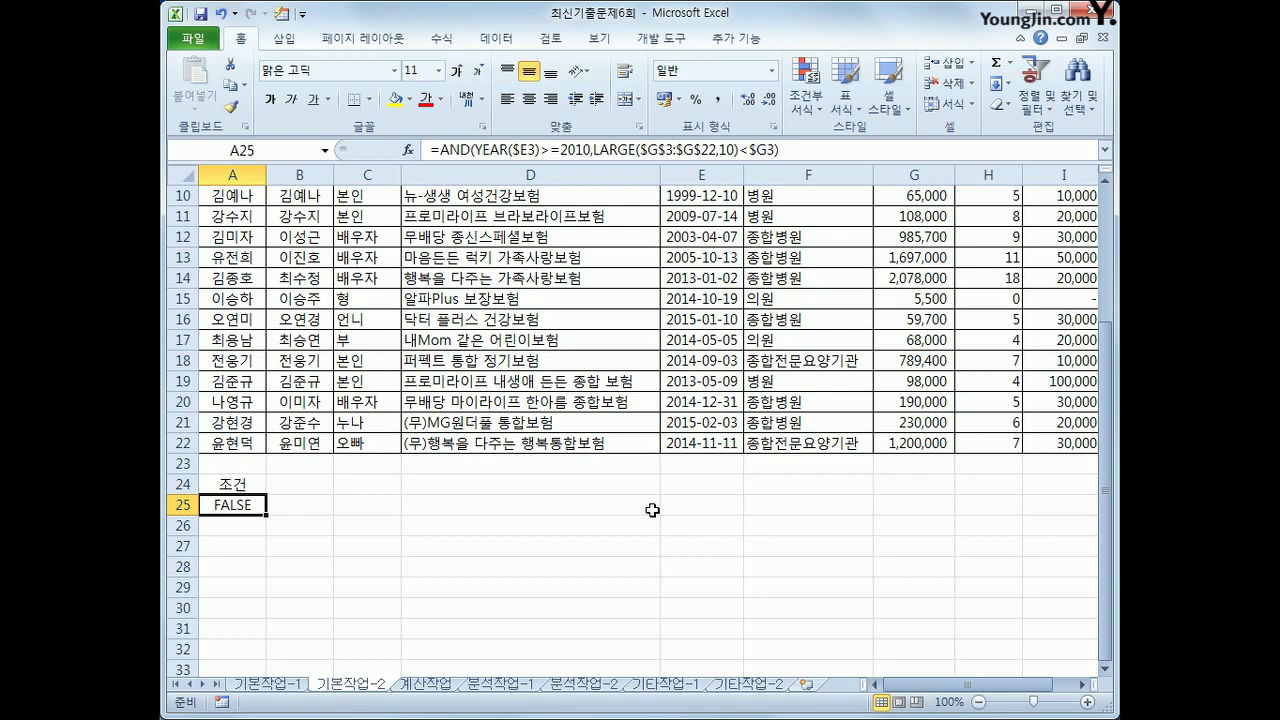
Set up an advanced filter (고급 필터) on the insurance table that copies to another location, with criteria range $A$24:$A$25
{"action": "left_click", "coordinate": [543, 262]}
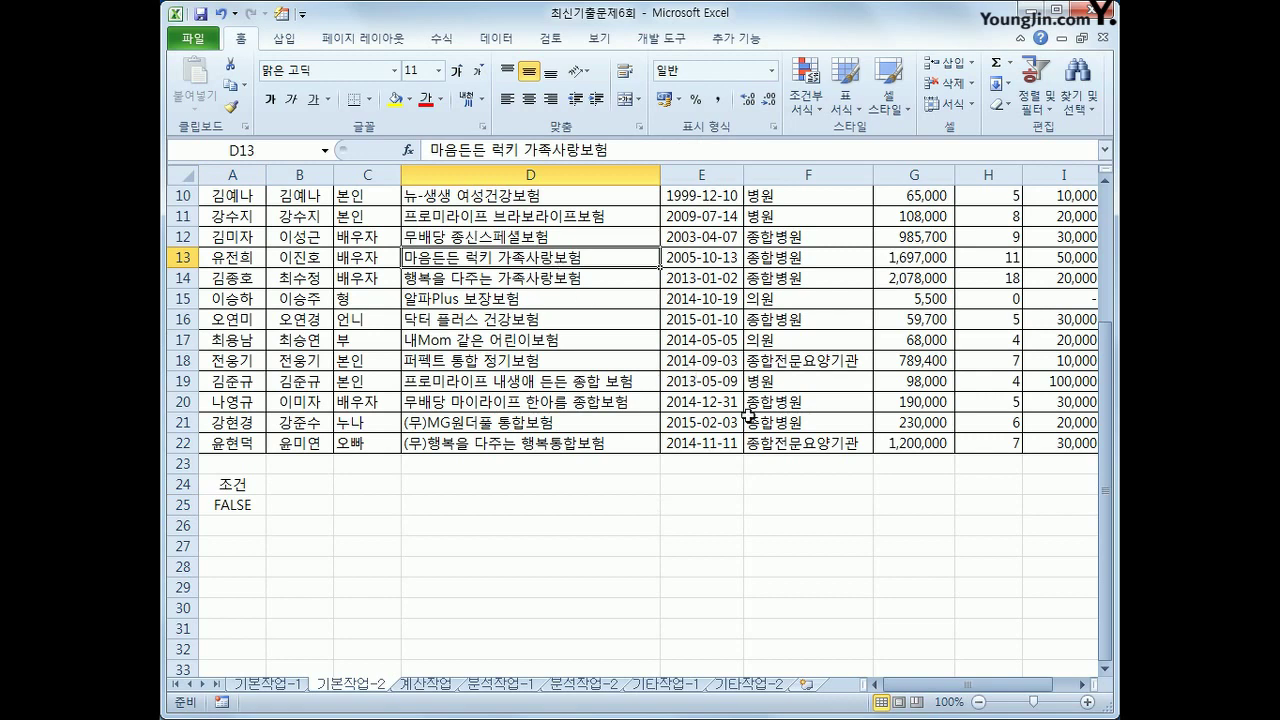
{"action": "left_click", "coordinate": [508, 38]}
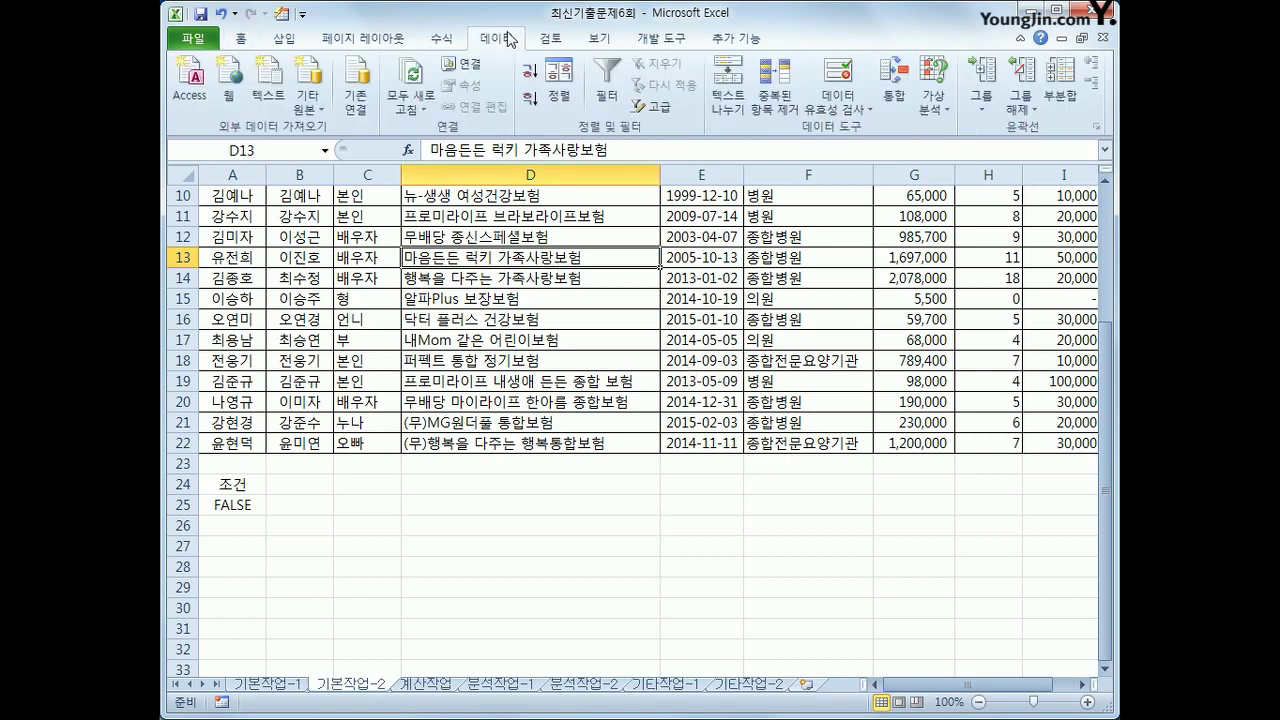
{"action": "left_click", "coordinate": [660, 110]}
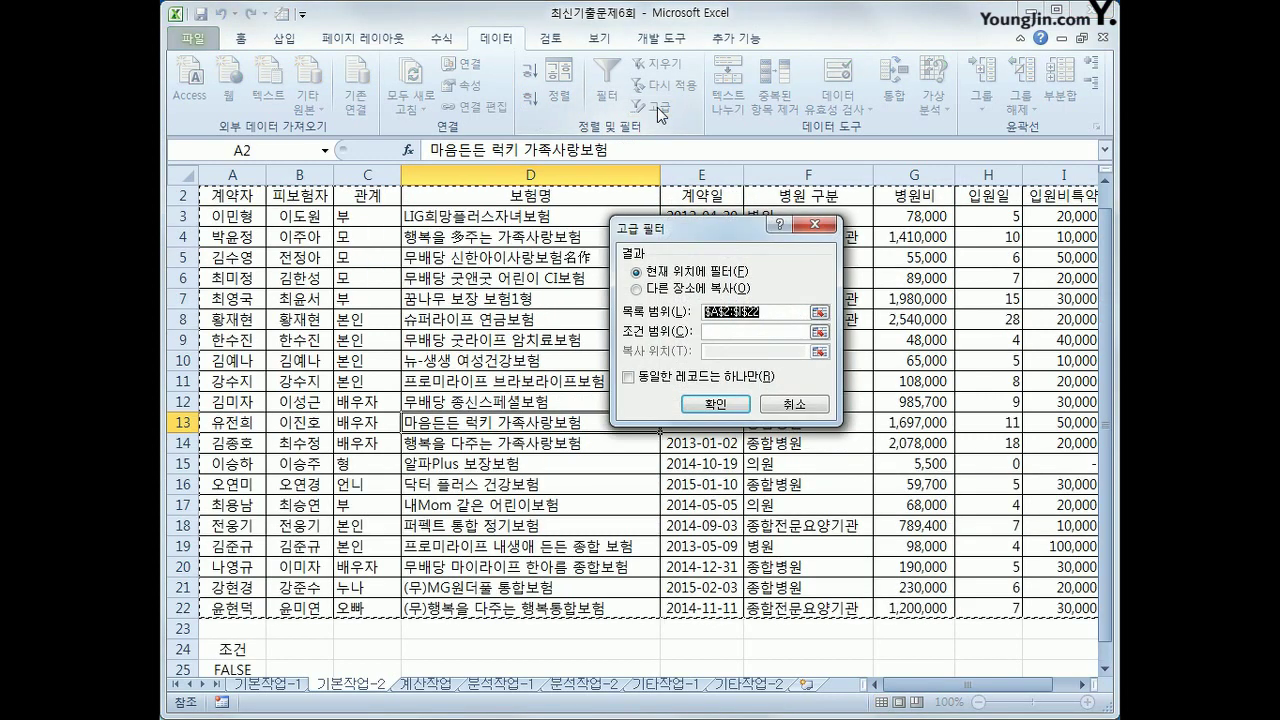
{"action": "left_click", "coordinate": [689, 292]}
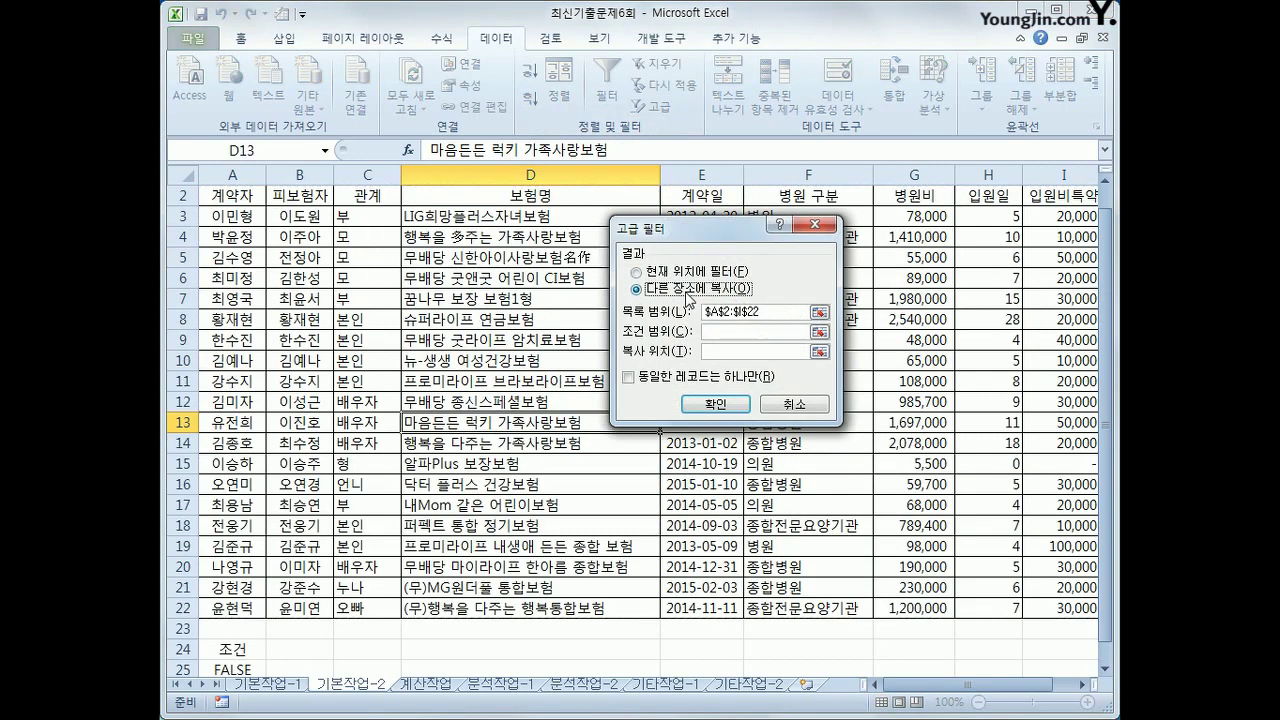
{"action": "left_click", "coordinate": [722, 334]}
{"action": "scroll", "coordinate": [172, 630], "scroll_direction": "down", "scroll_amount": 2}
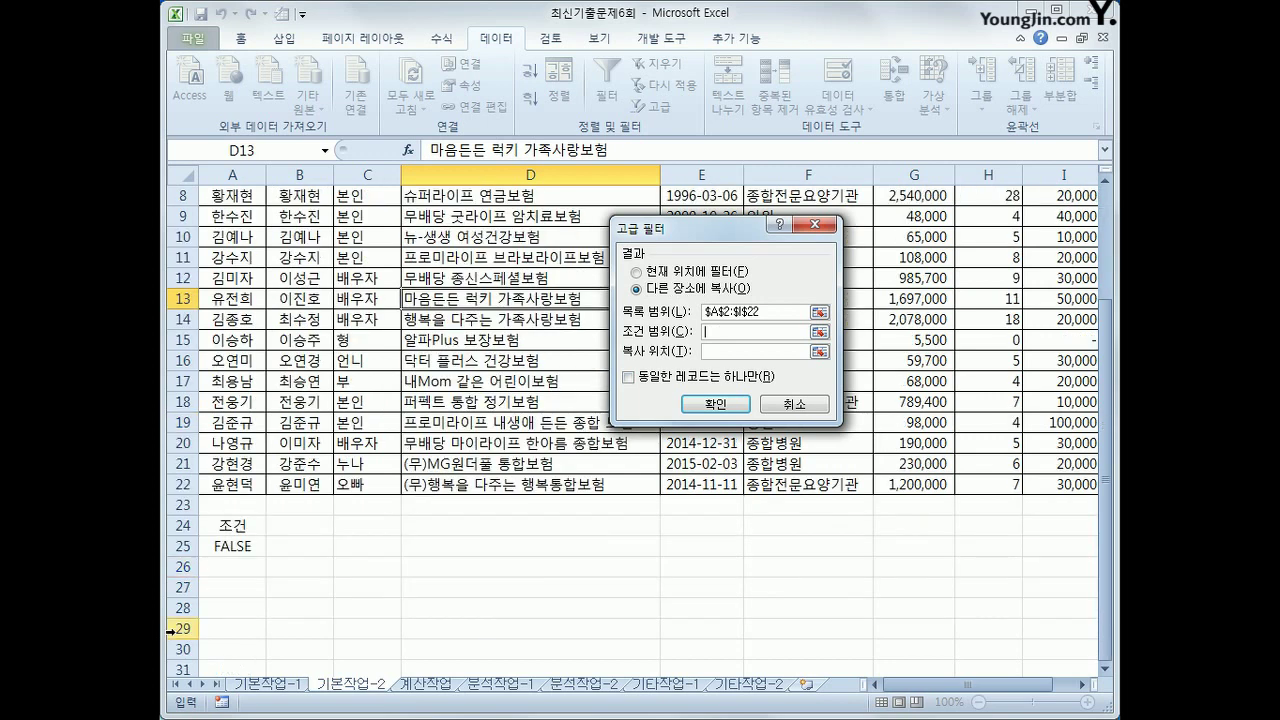
{"action": "left_click_drag", "start_coordinate": [222, 527], "coordinate": [251, 574]}
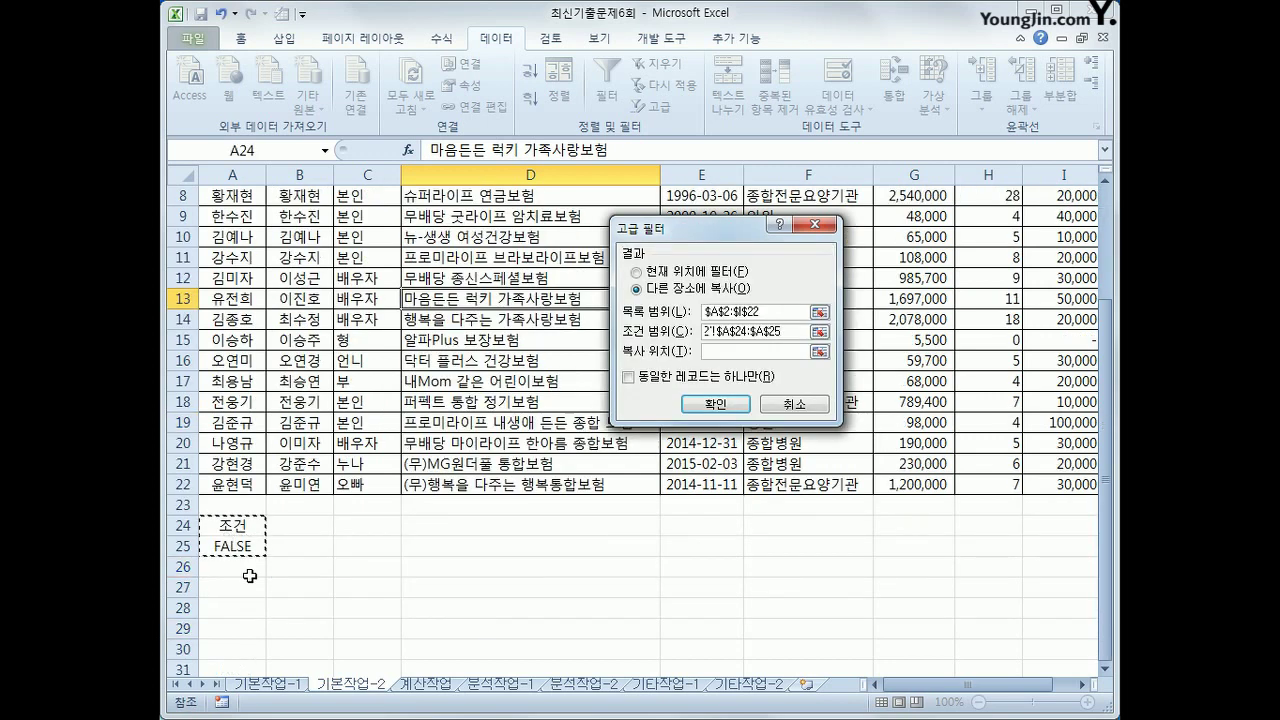
Set the filter's copy destination (복사 위치) to $A$27 and run the advanced filter
{"action": "left_click", "coordinate": [709, 352]}
{"action": "left_click", "coordinate": [231, 590]}
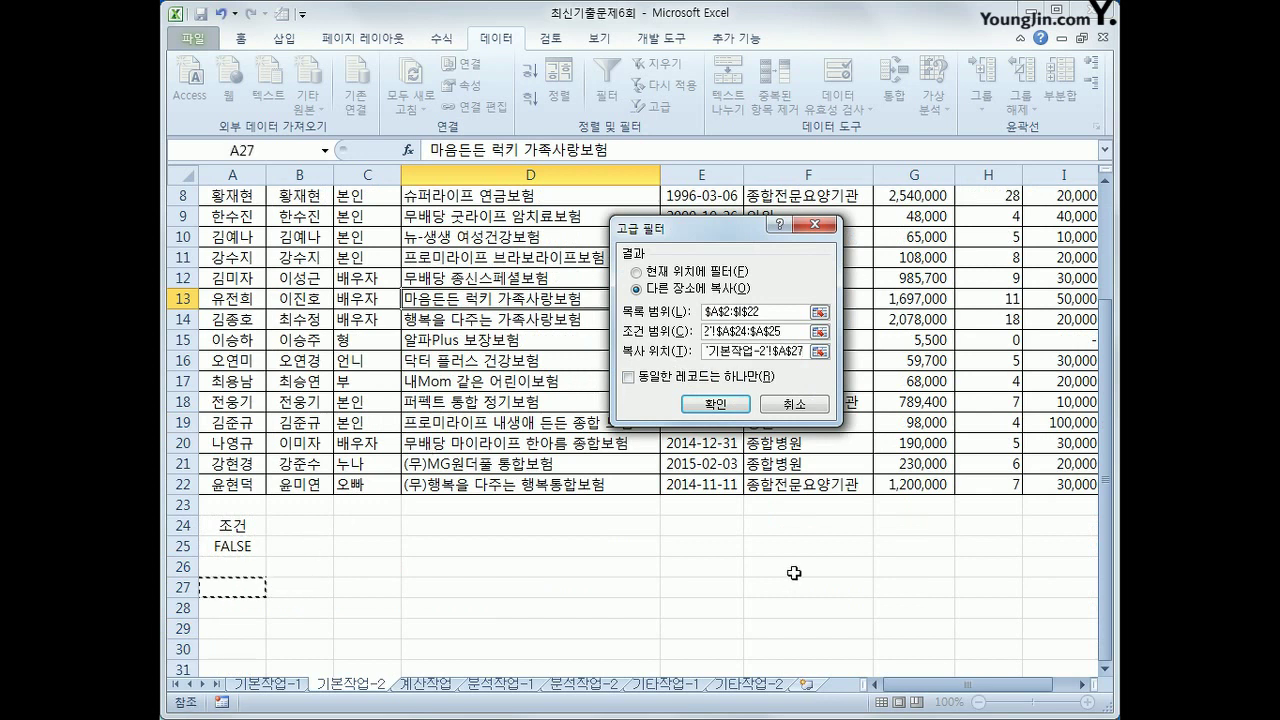
{"action": "left_click", "coordinate": [716, 405]}
{"action": "scroll", "coordinate": [682, 529], "scroll_direction": "down", "scroll_amount": 3}
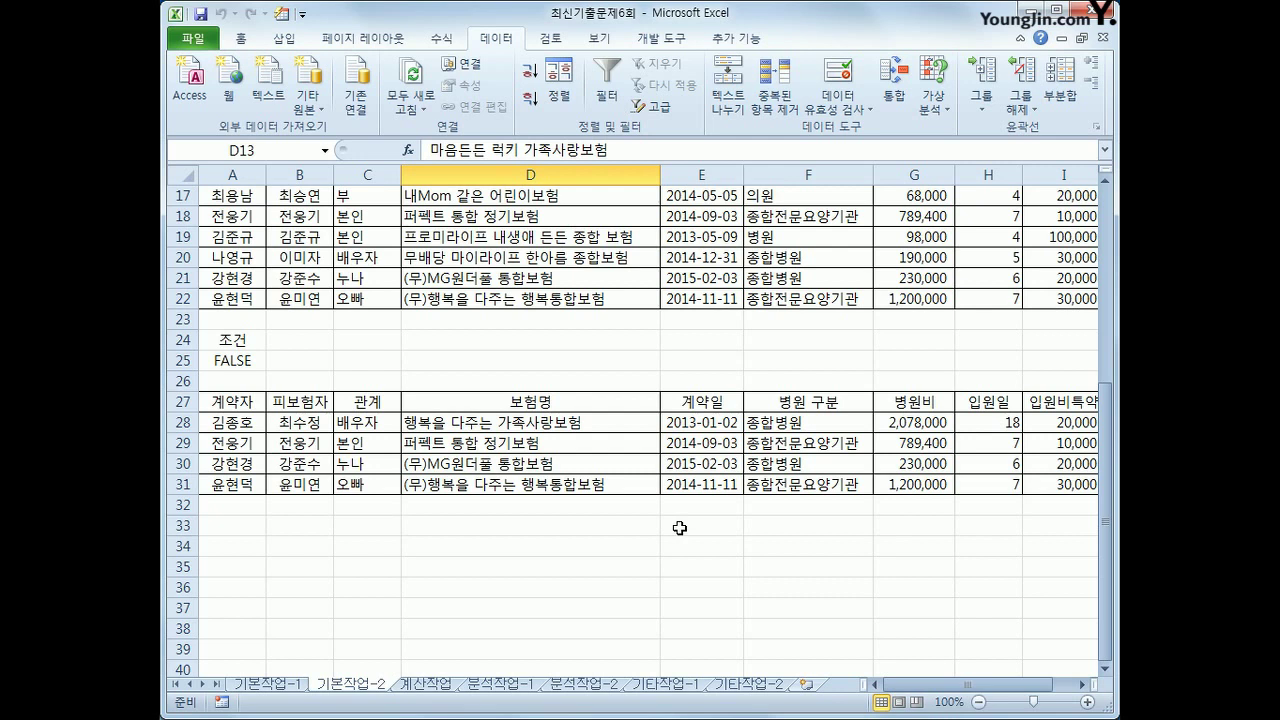
Start a new conditional formatting rule for A3:I22 that uses a formula to determine which cells to format
{"action": "scroll", "coordinate": [679, 528], "scroll_direction": "up", "scroll_amount": 5}
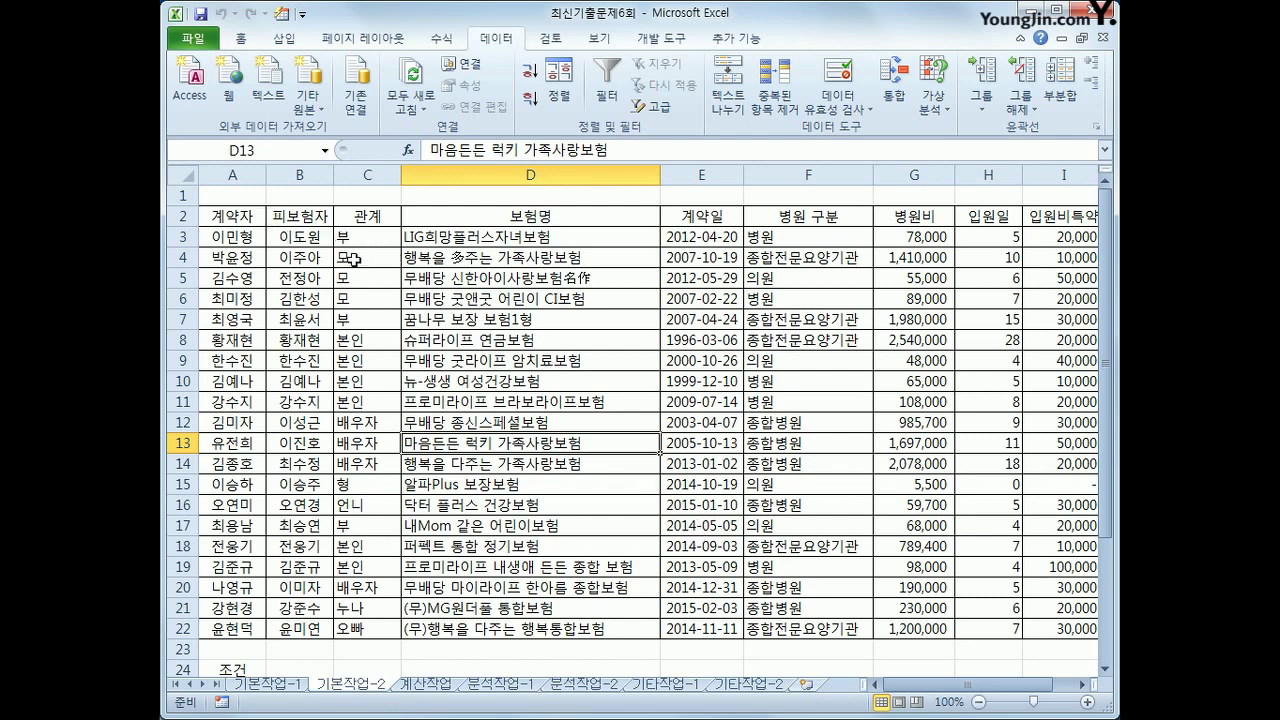
{"action": "left_click", "coordinate": [240, 237]}
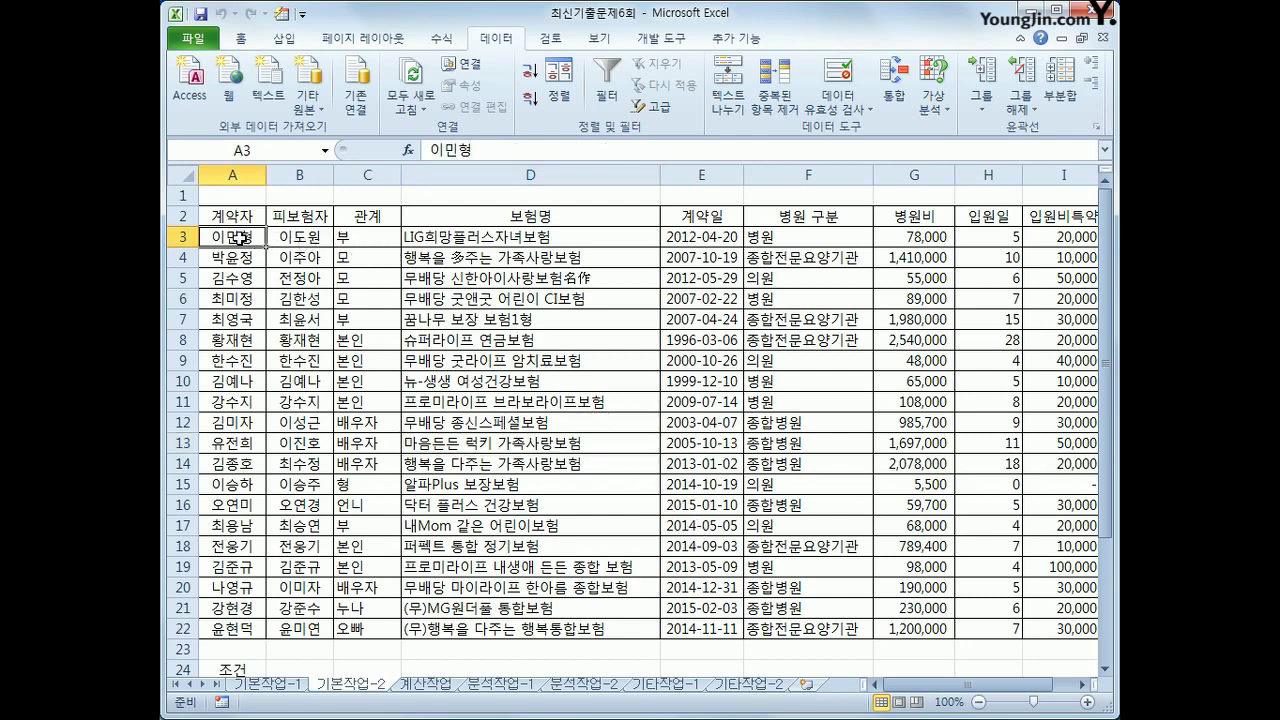
{"action": "left_click_drag", "start_coordinate": [240, 237], "coordinate": [1054, 619]}
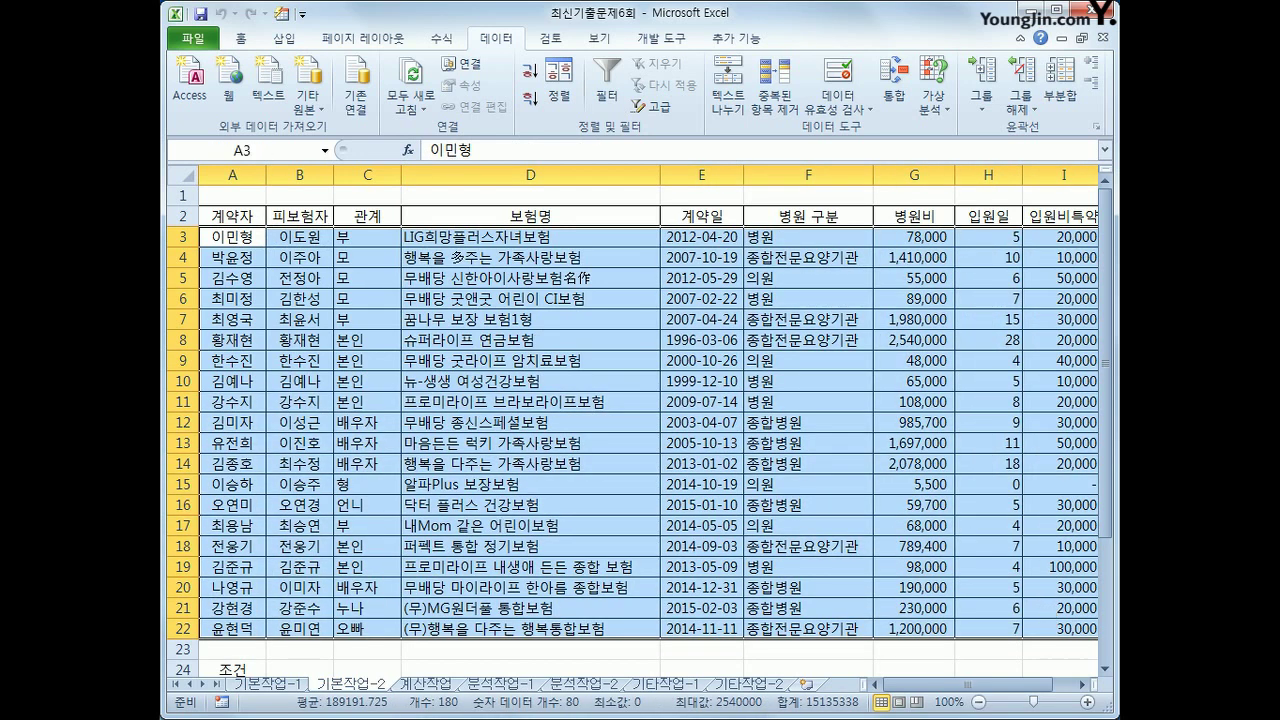
{"action": "left_click", "coordinate": [241, 39]}
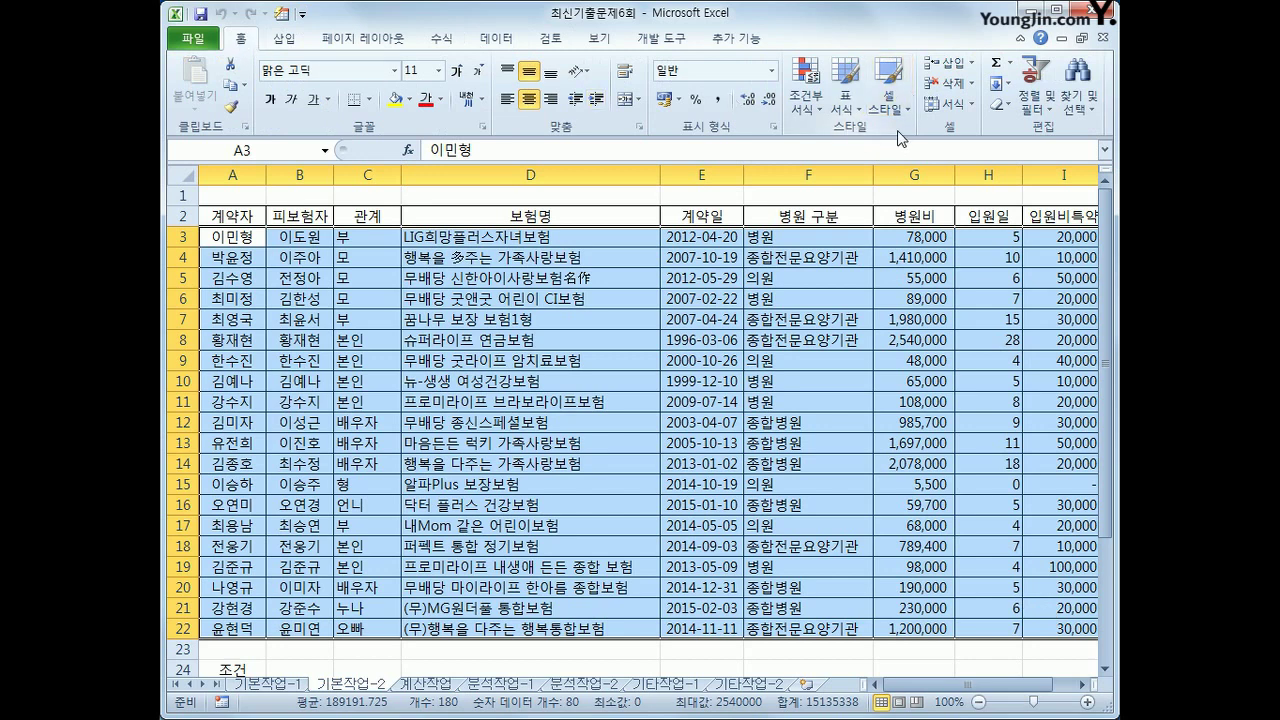
{"action": "left_click", "coordinate": [808, 104]}
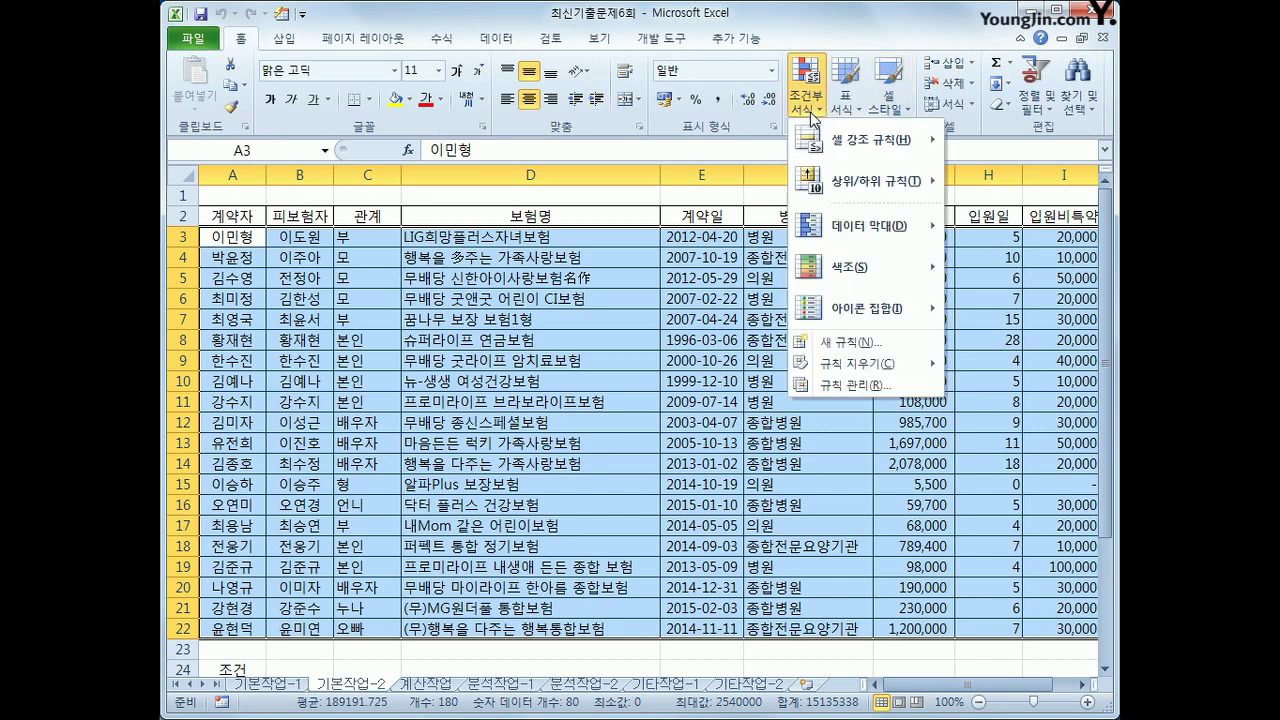
{"action": "left_click", "coordinate": [885, 342]}
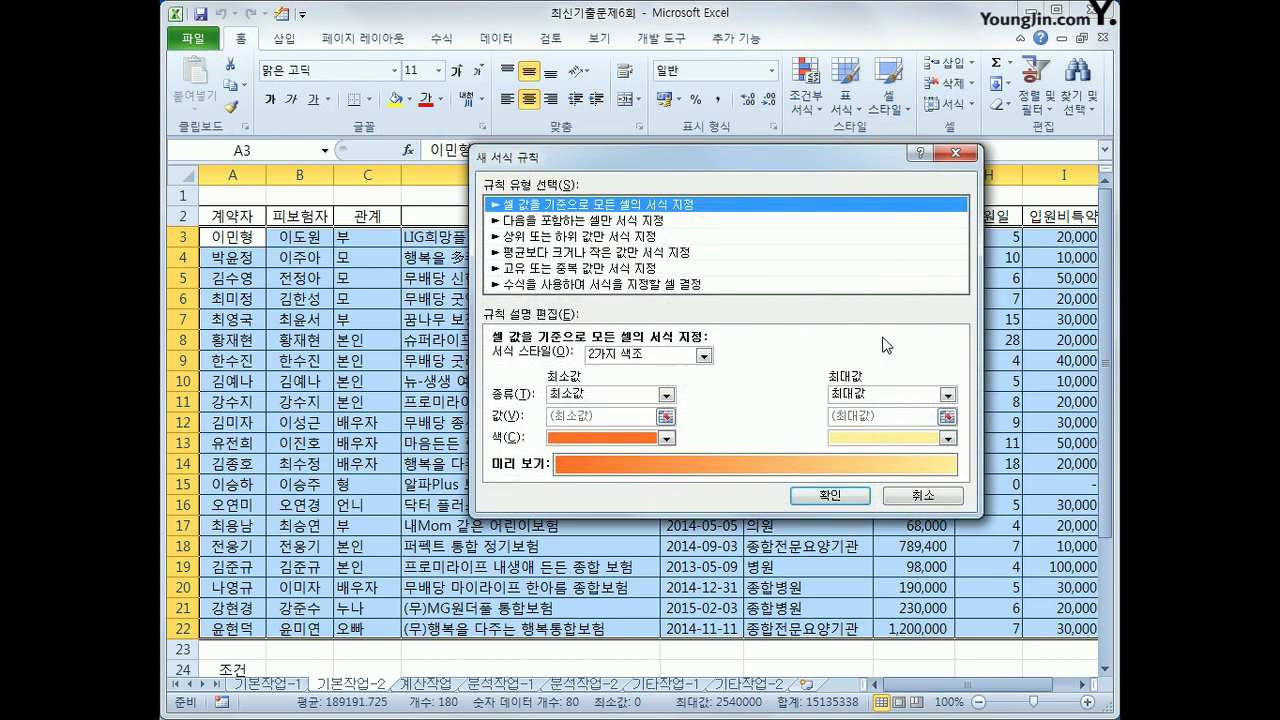
{"action": "left_click", "coordinate": [733, 284]}
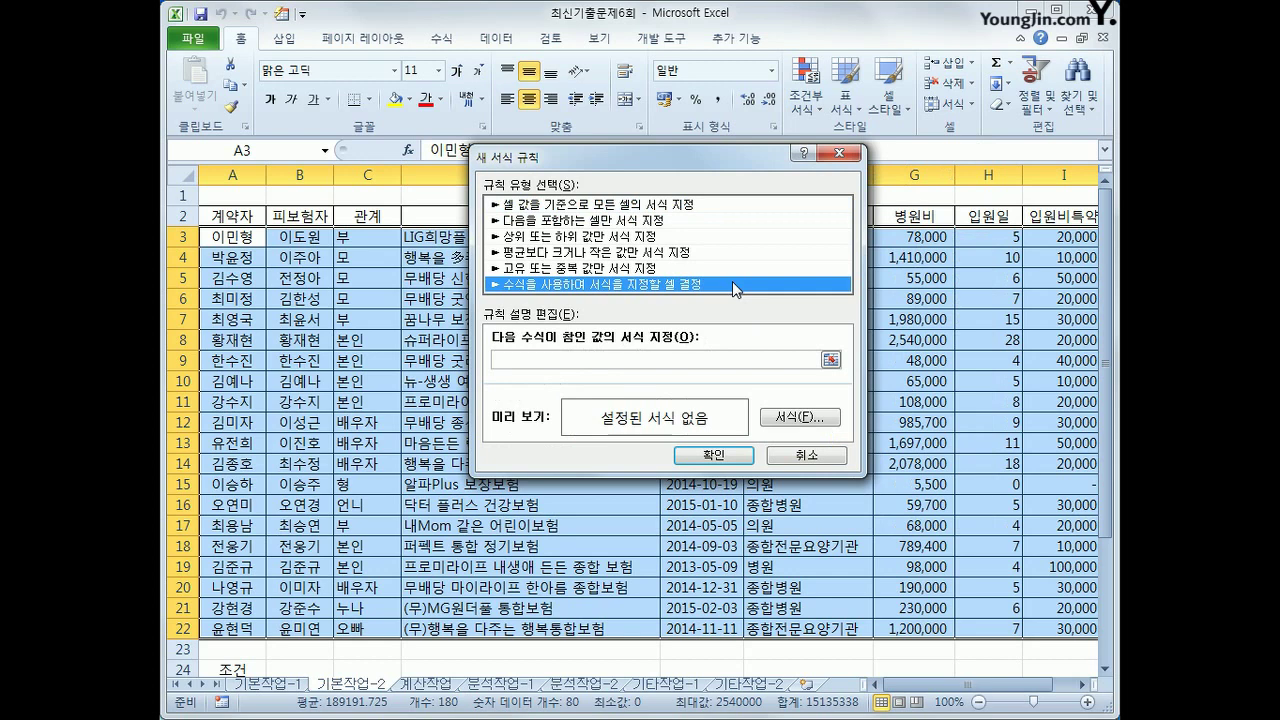
Begin the rule formula with =and($C3<>"본인", as its first condition
{"action": "left_click", "coordinate": [684, 362]}
{"action": "type", "text": "ㅋ"}
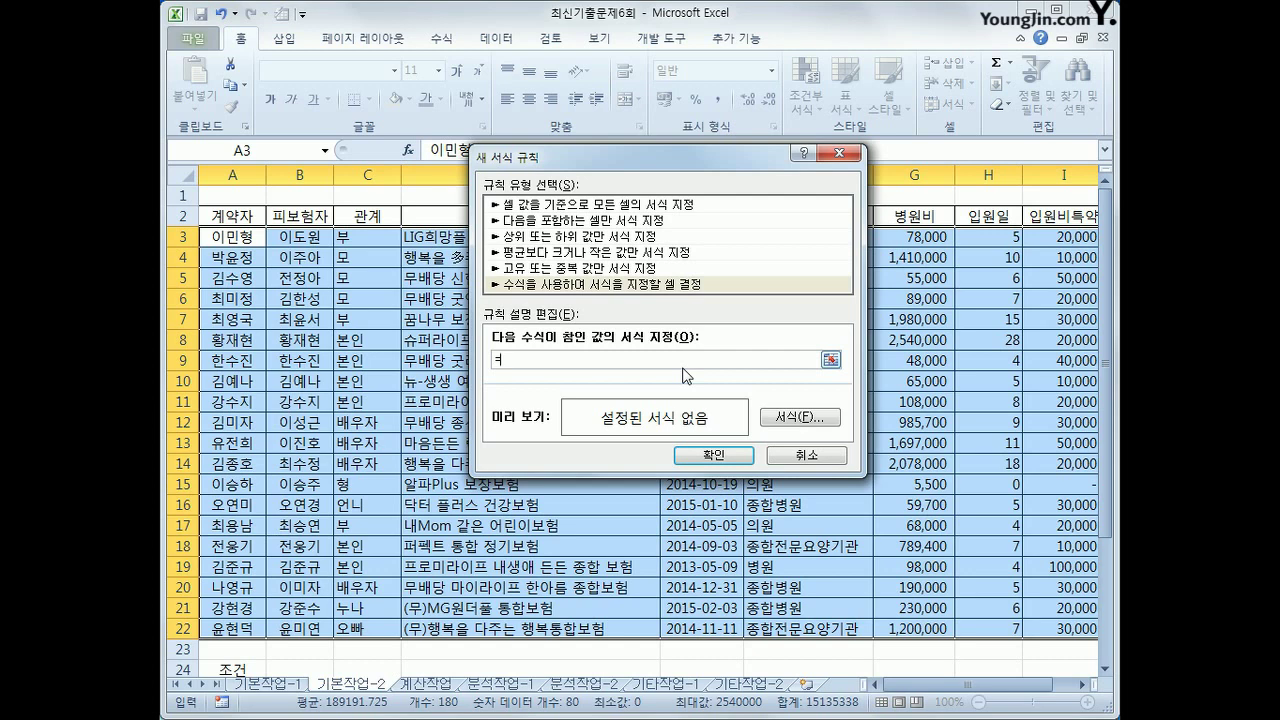
{"action": "type", "text": "and("}
{"action": "left_click", "coordinate": [367, 242]}
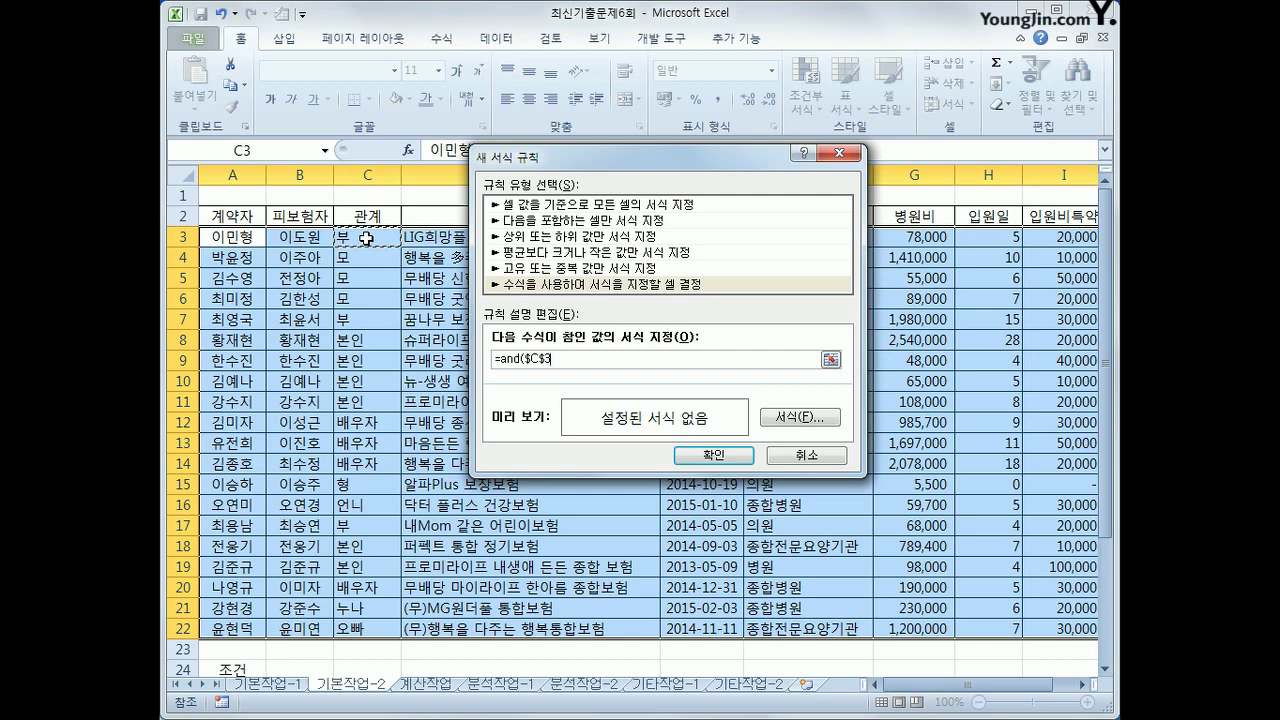
{"action": "key", "text": "F4"}
{"action": "key", "text": "F4"}
{"action": "type", "text": "<>\"본인"}
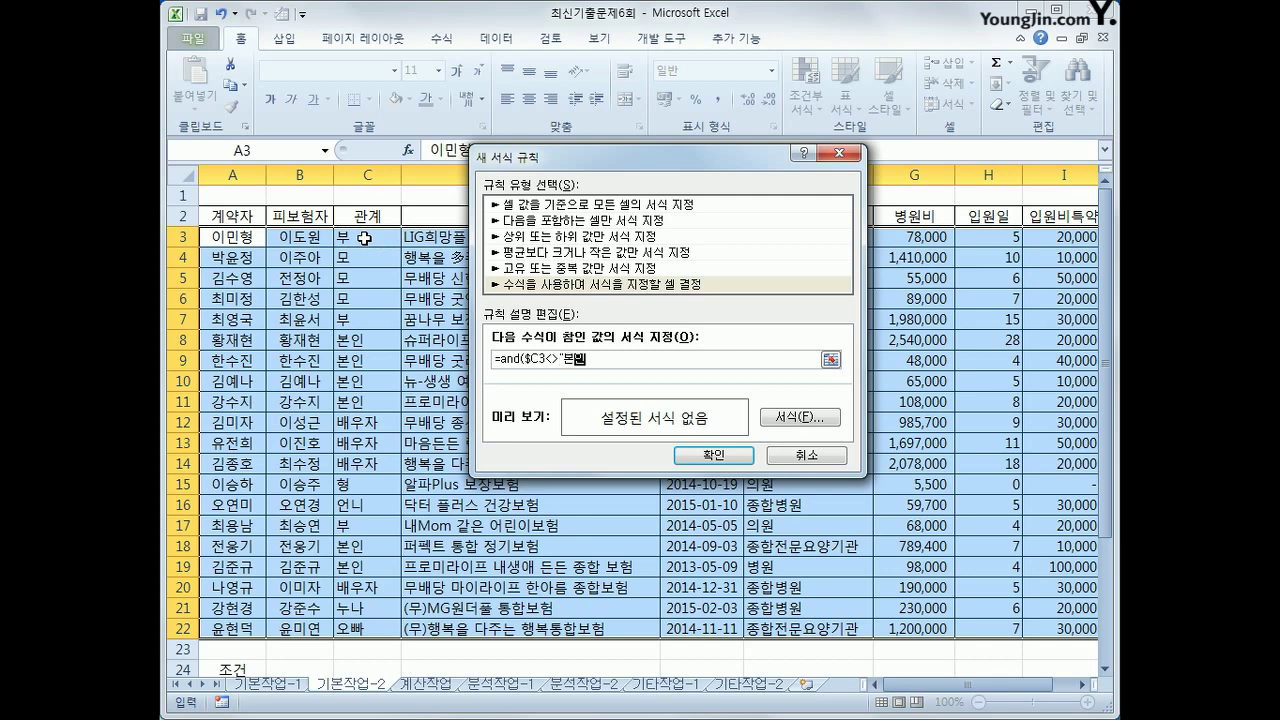
{"action": "type", "text": "\""}
{"action": "type", "text": ","}
Complete the rule formula with the second condition $G3>average($G$3:$G$22) and close the AND function
{"action": "left_click_drag", "start_coordinate": [685, 150], "coordinate": [742, 308]}
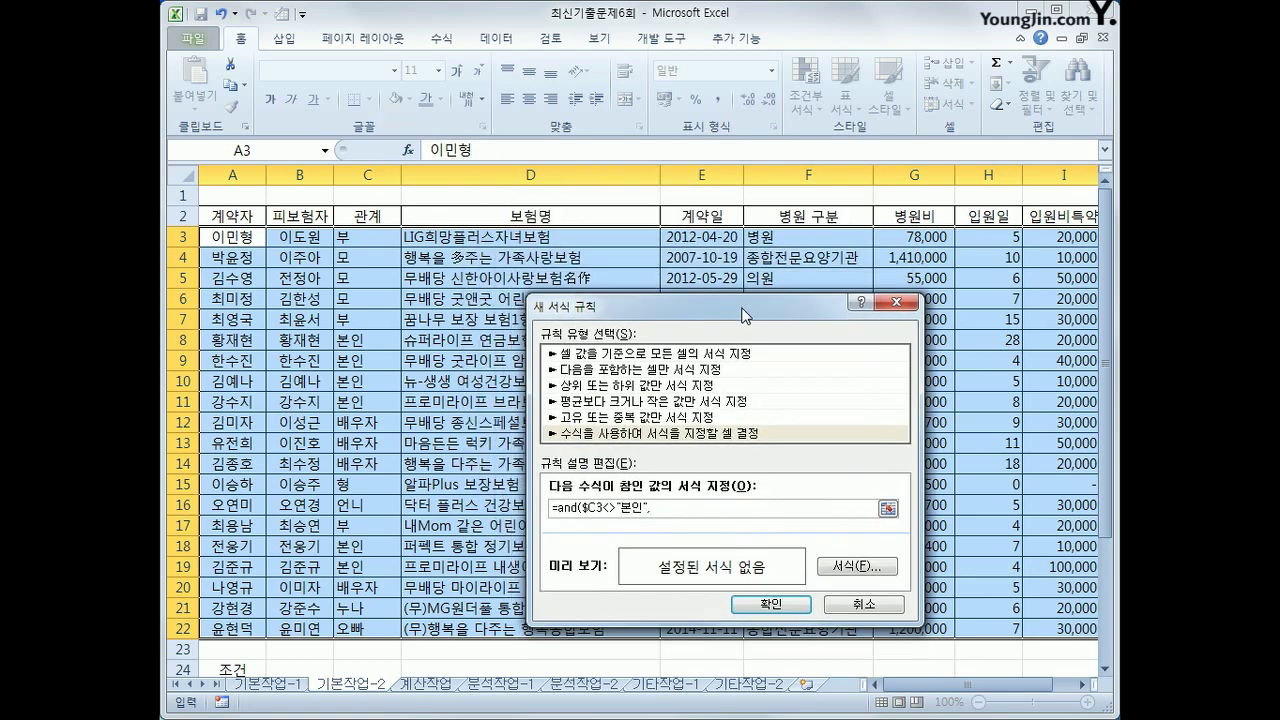
{"action": "left_click", "coordinate": [909, 238]}
{"action": "key", "text": "F4"}
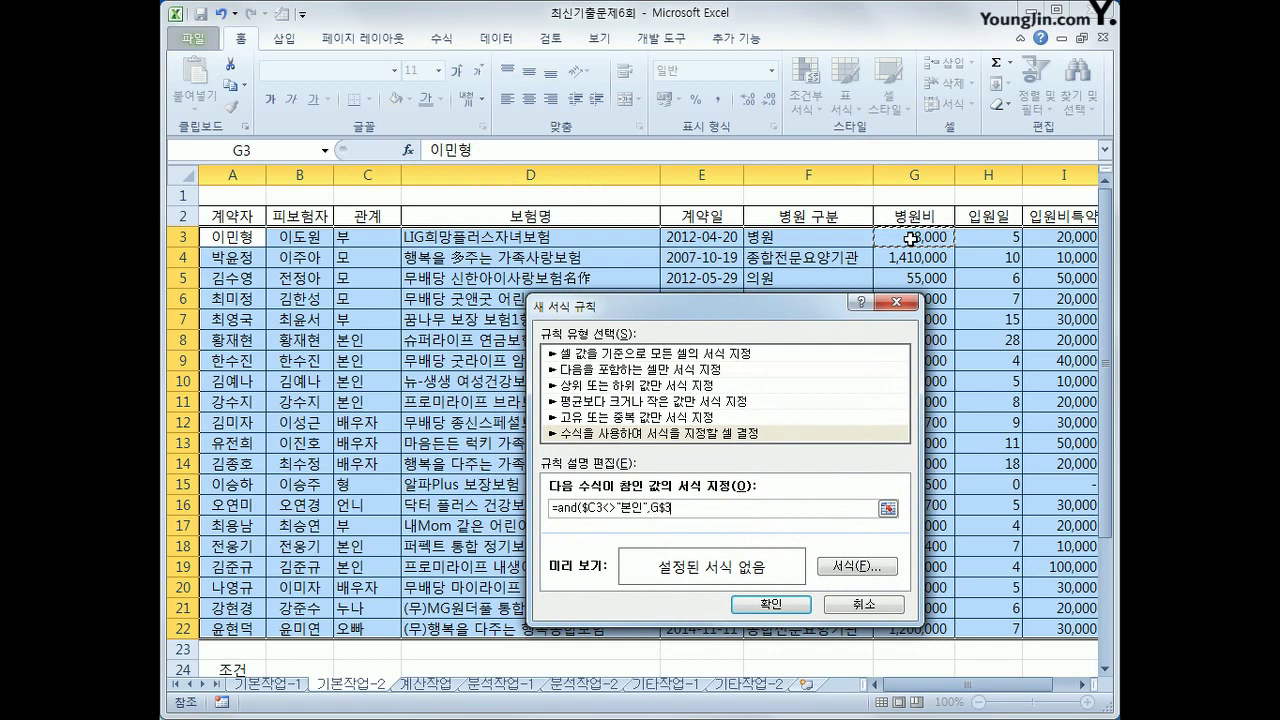
{"action": "key", "text": "F4"}
{"action": "type", "text": ">"}
{"action": "type", "text": "ㅁ"}
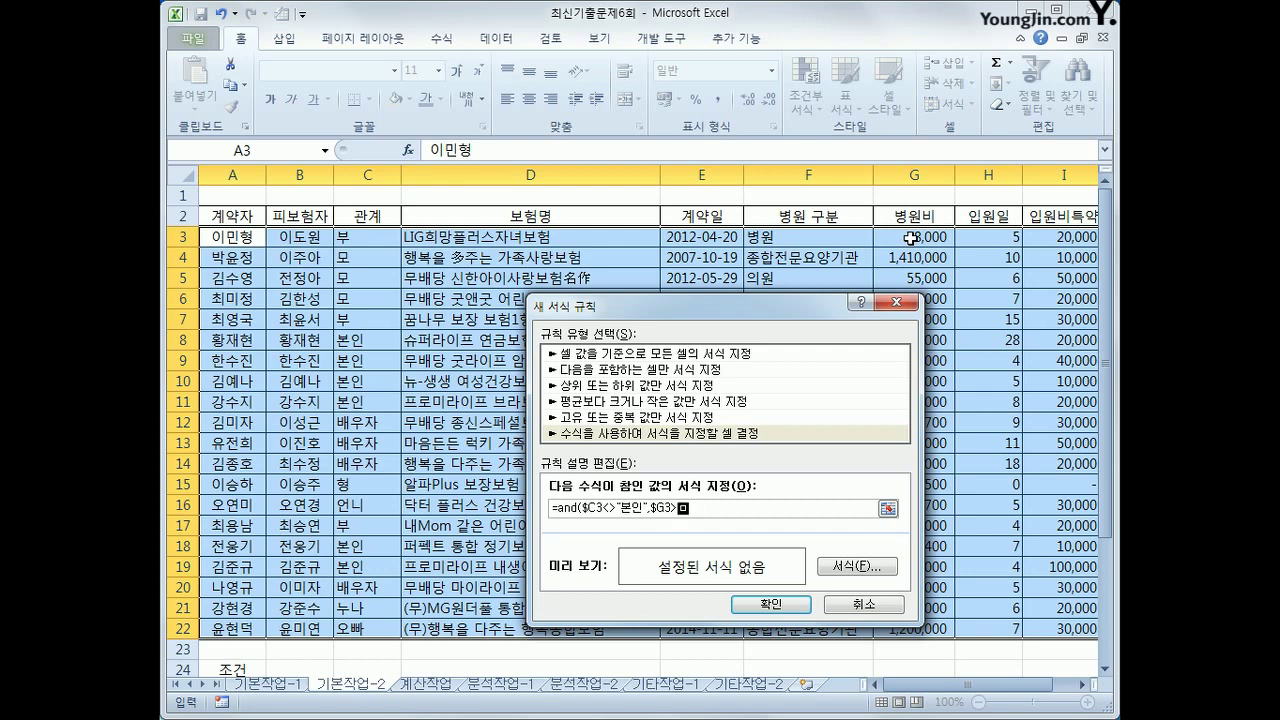
{"action": "key", "text": "BackSpace"}
{"action": "key", "text": "Hangul"}
{"action": "type", "text": "average("}
{"action": "left_click_drag", "start_coordinate": [911, 238], "coordinate": [919, 630]}
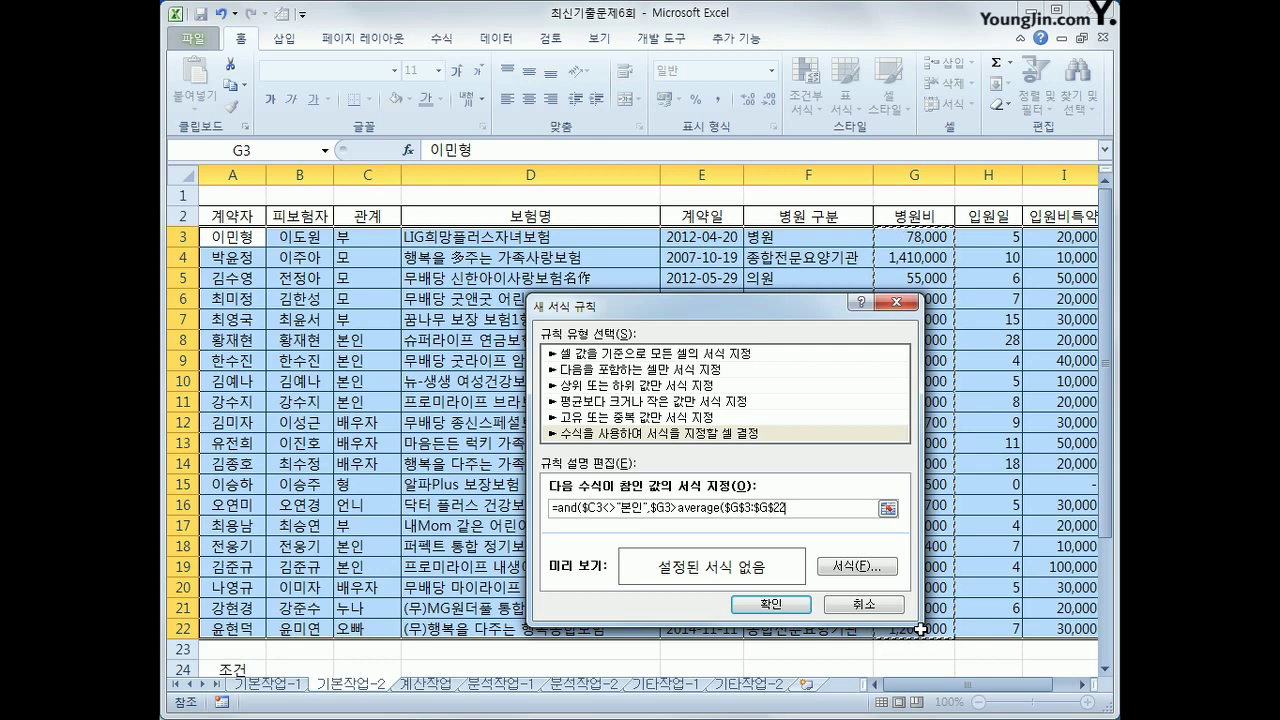
{"action": "type", "text": ")"}
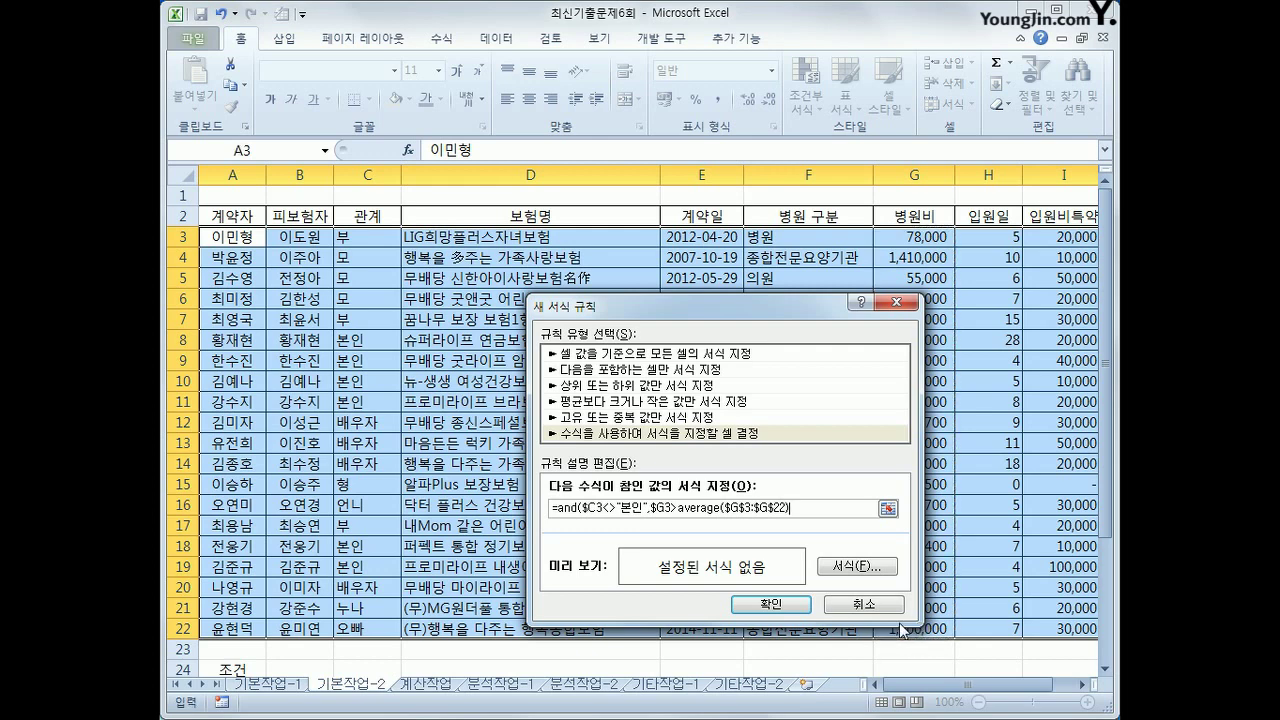
{"action": "type", "text": ")"}
Set the rule's font format to bold italic (굵은 기울임꼴) in standard blue and apply the rule
{"action": "left_click", "coordinate": [842, 575]}
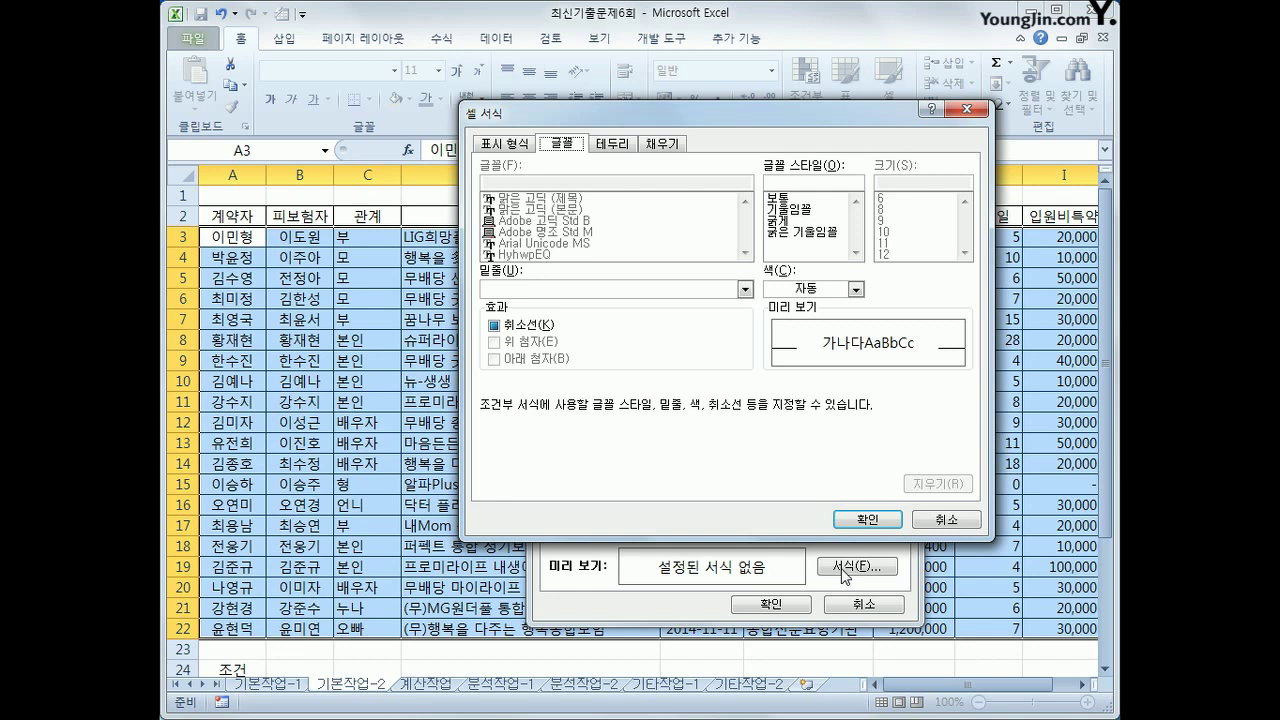
{"action": "left_click", "coordinate": [816, 233]}
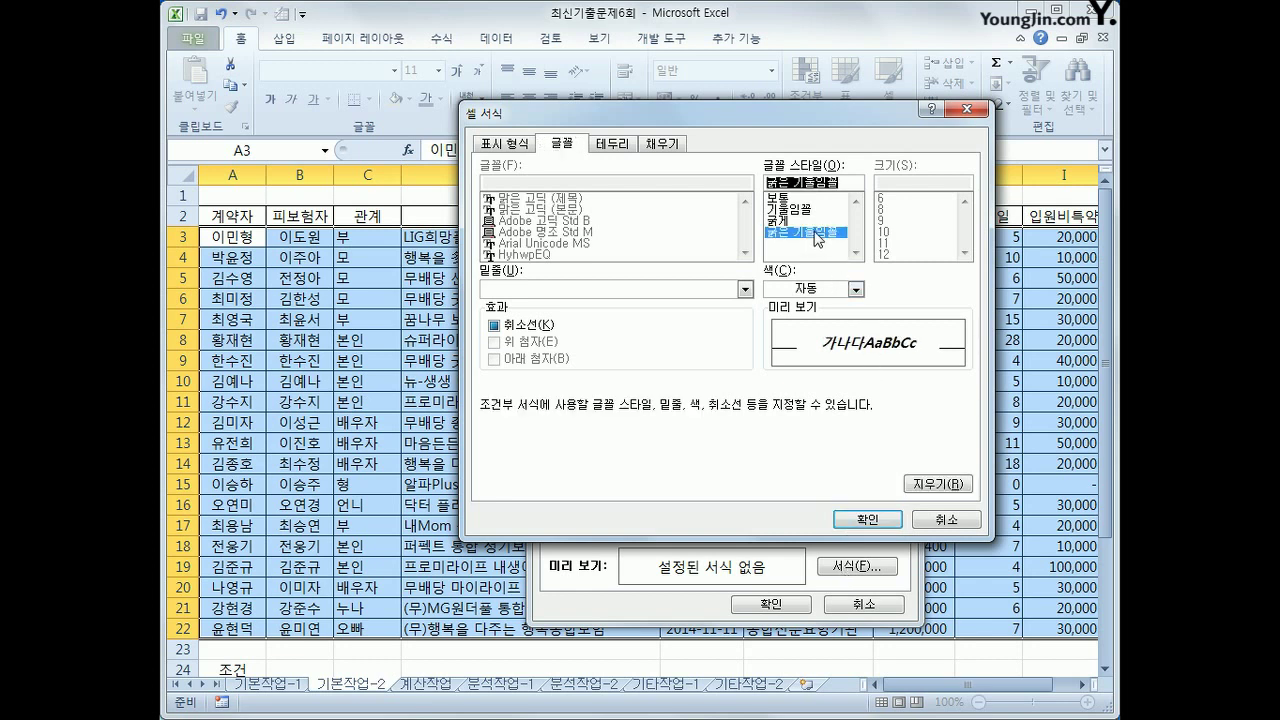
{"action": "left_click", "coordinate": [804, 292]}
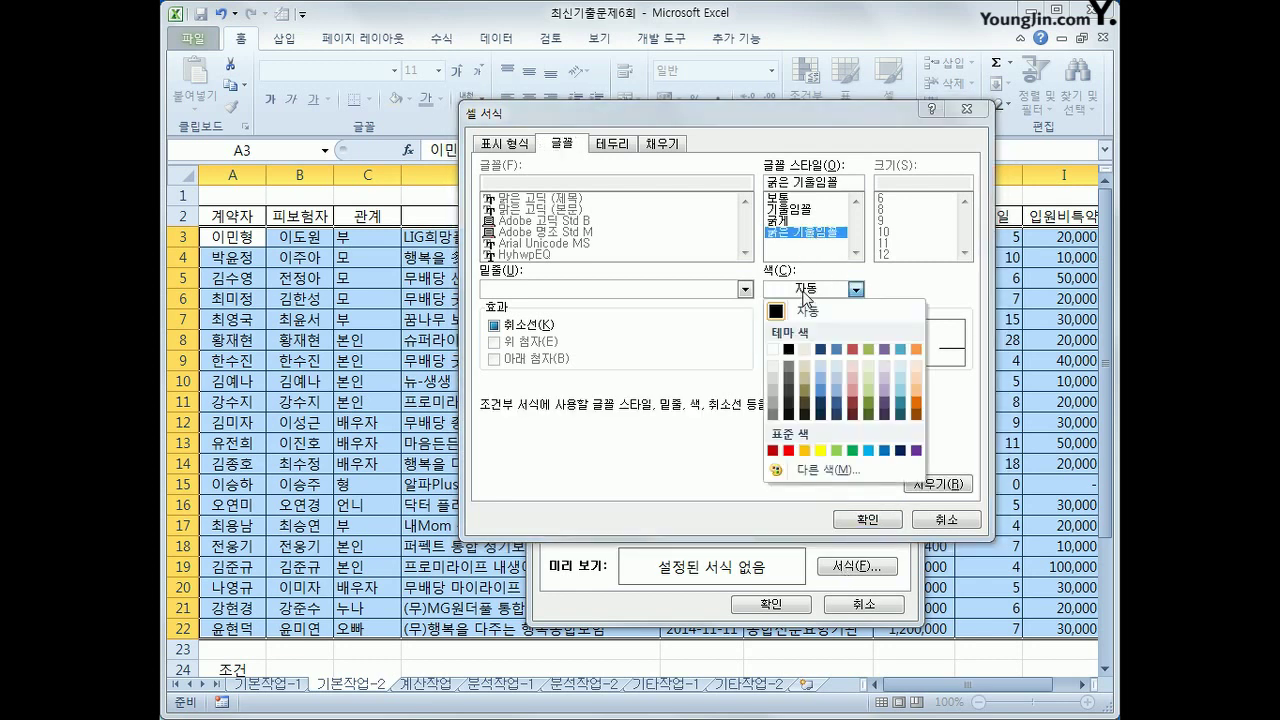
{"action": "left_click", "coordinate": [884, 452]}
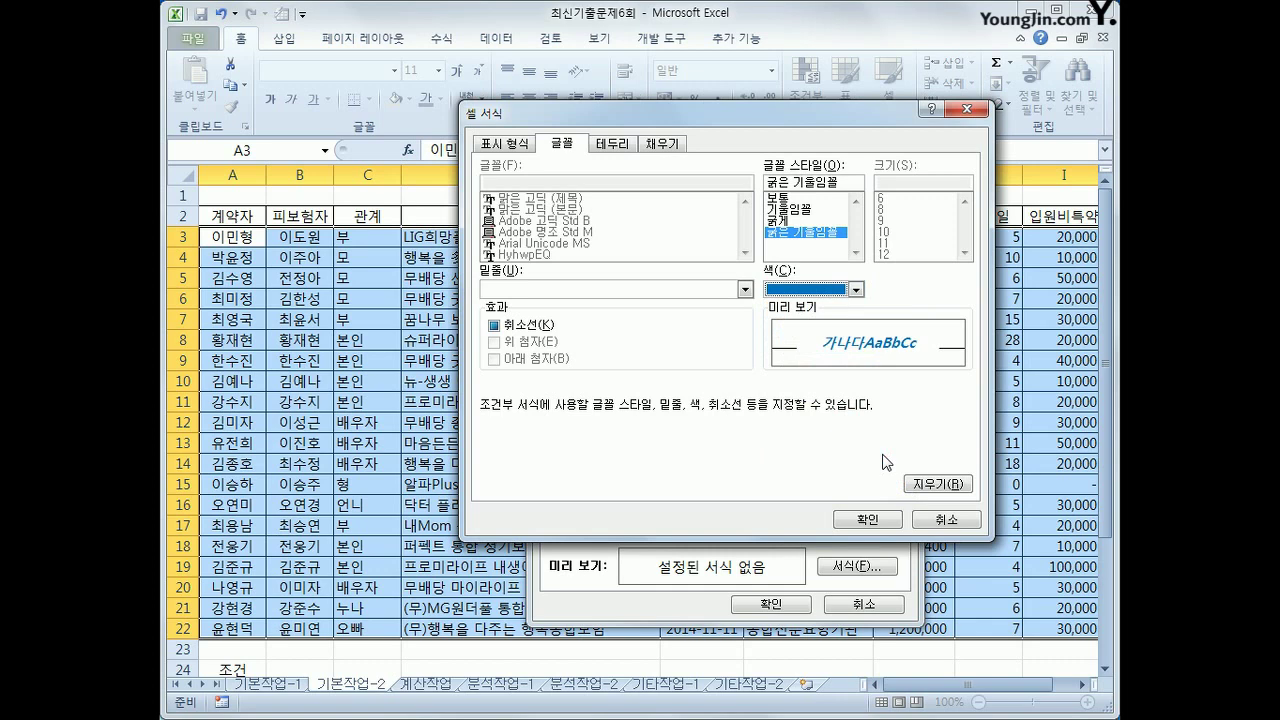
{"action": "left_click", "coordinate": [862, 520]}
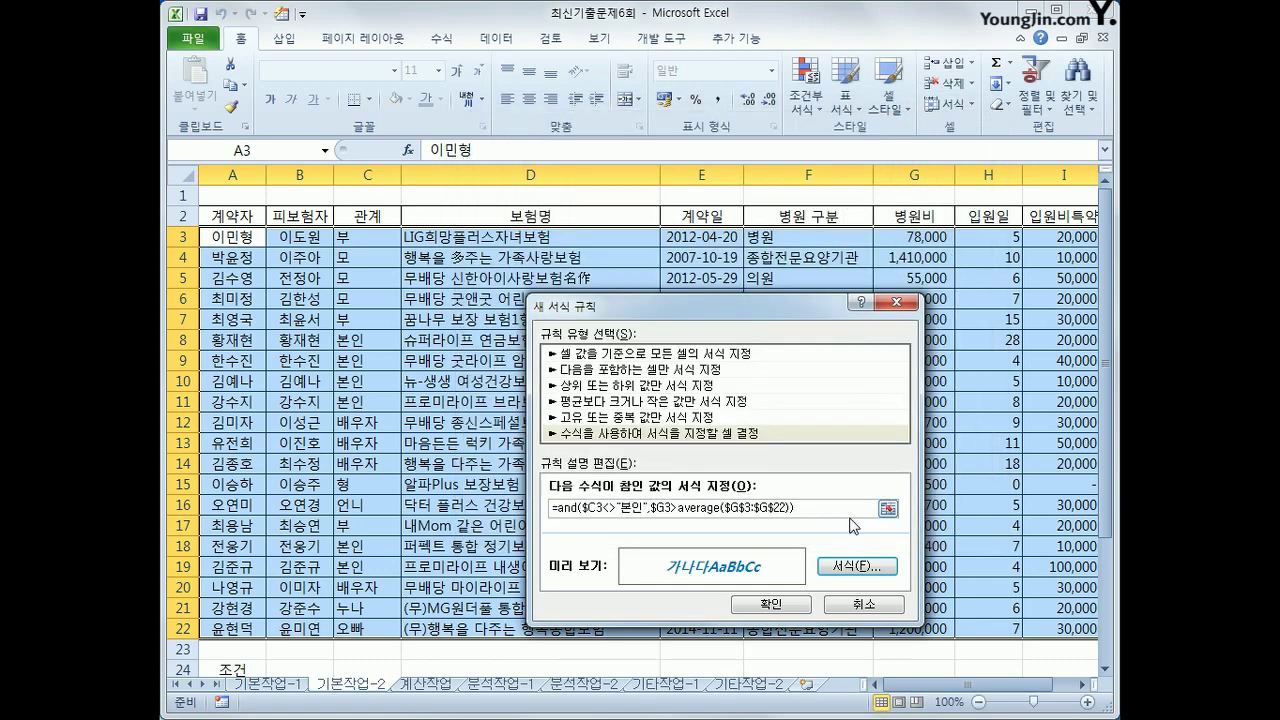
{"action": "left_click", "coordinate": [771, 605]}
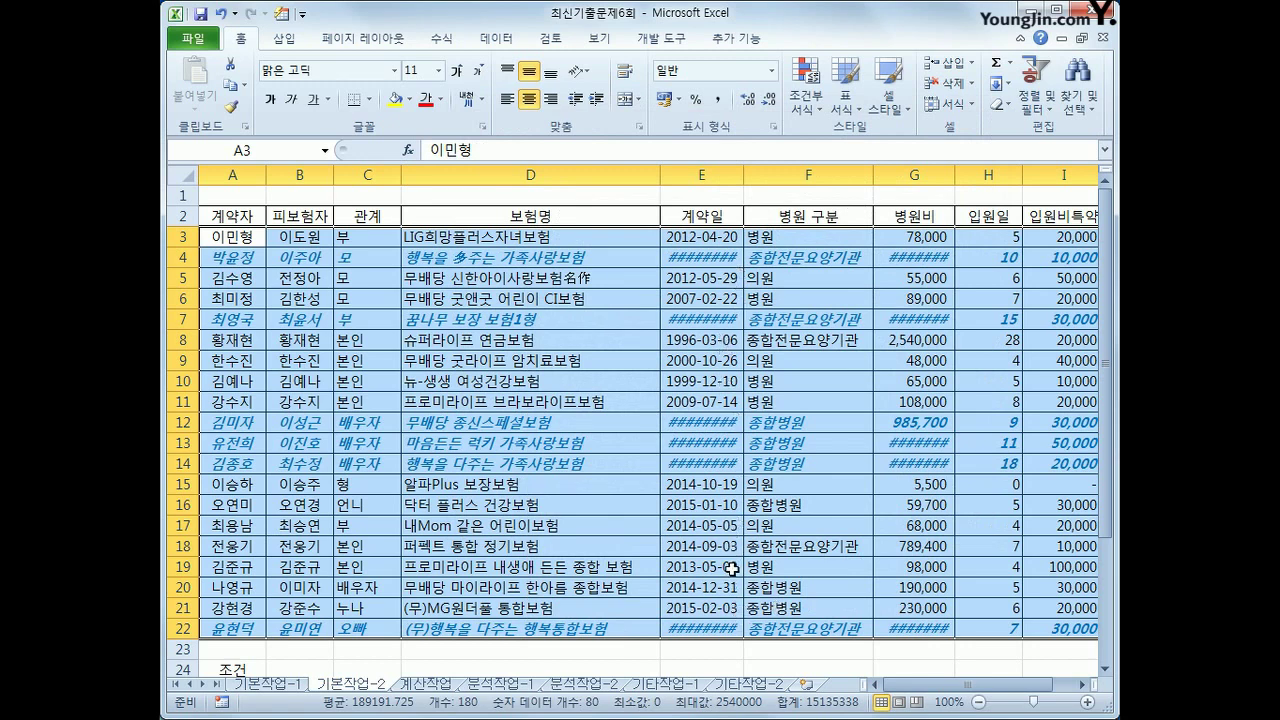
Auto-fit the widths of columns E and G to their contents
{"action": "double_click", "coordinate": [747, 181]}
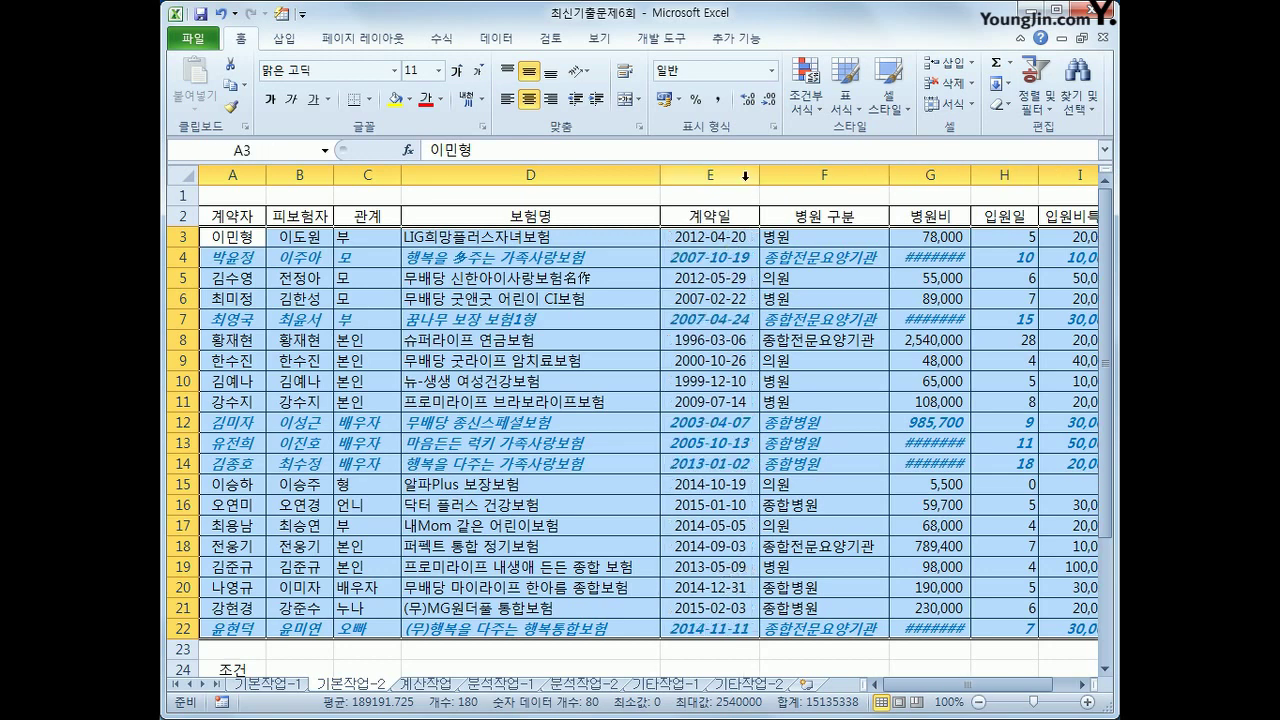
{"action": "double_click", "coordinate": [971, 175]}
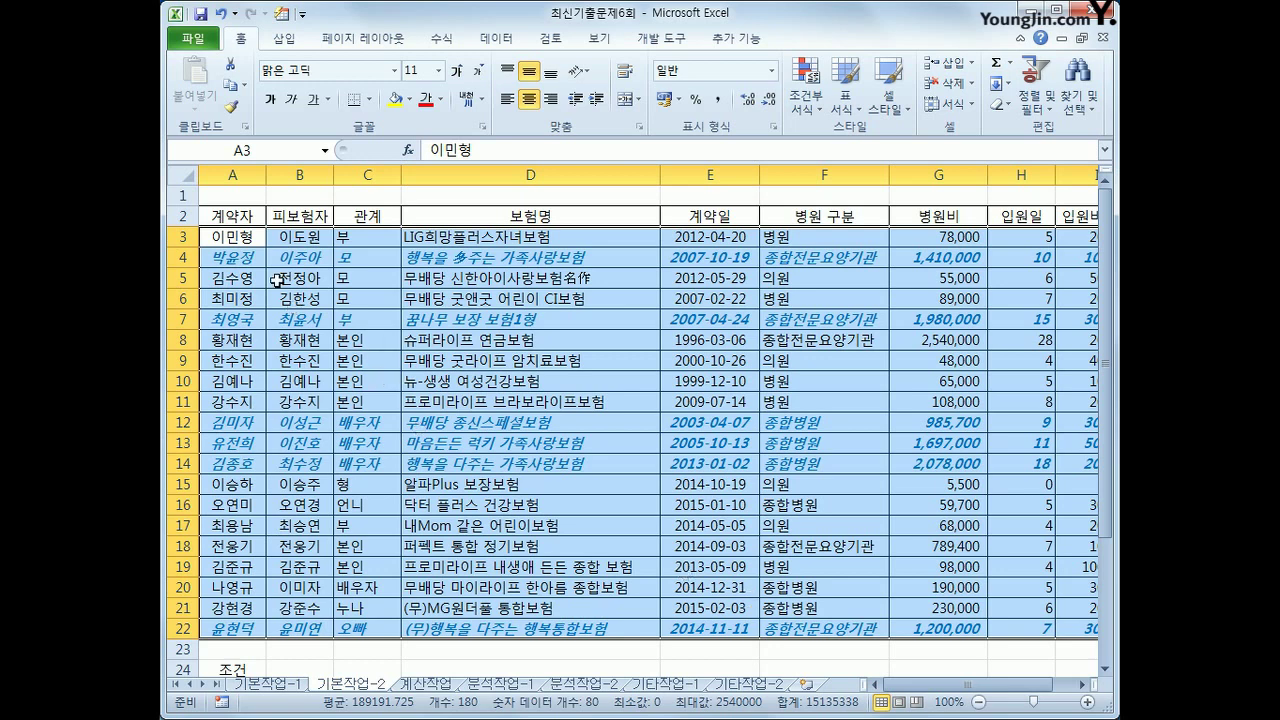
Set the insurance table A2:I22 as the print area
{"action": "left_click", "coordinate": [246, 216]}
{"action": "left_click_drag", "start_coordinate": [246, 216], "coordinate": [1044, 627]}
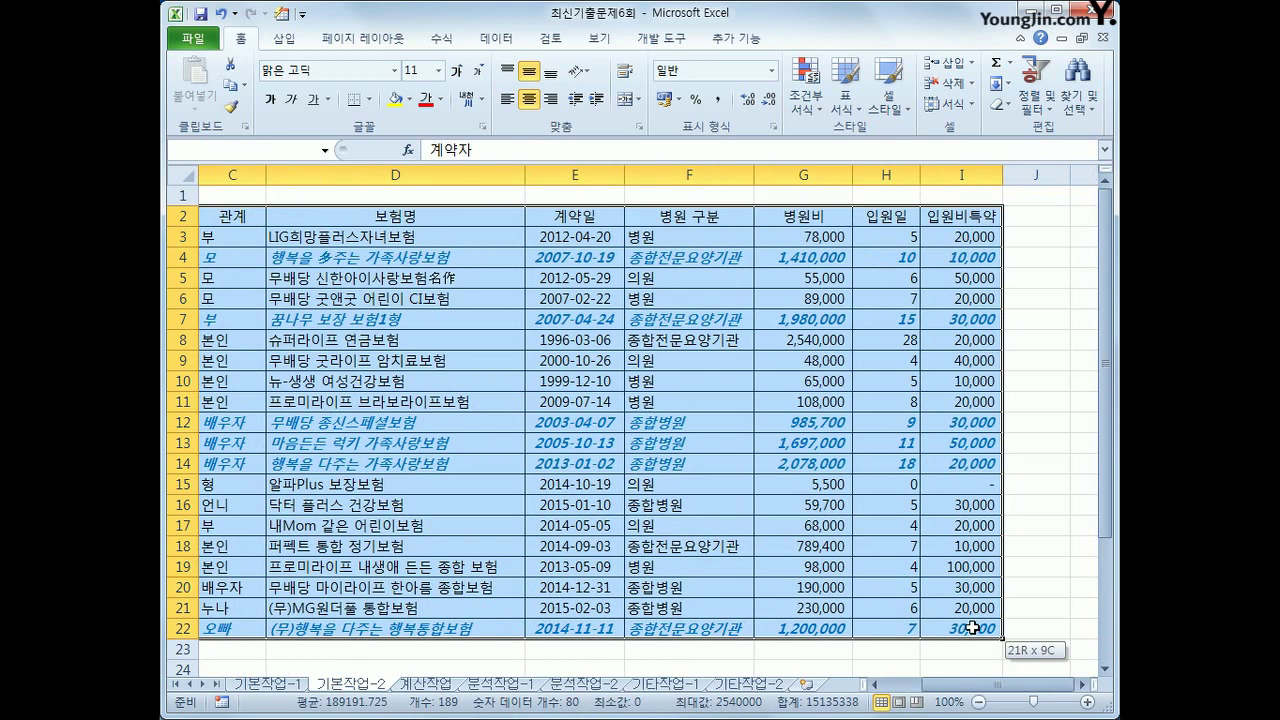
{"action": "left_click_drag", "start_coordinate": [972, 686], "coordinate": [930, 690]}
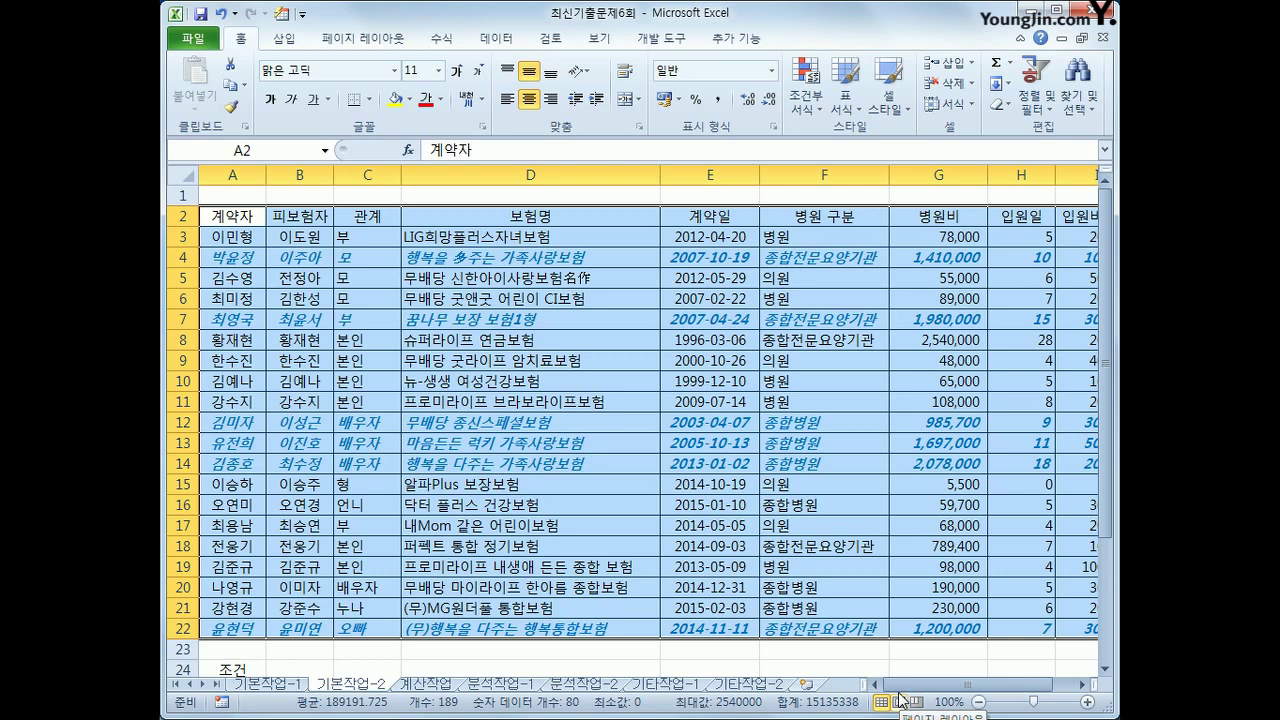
{"action": "left_click", "coordinate": [379, 45]}
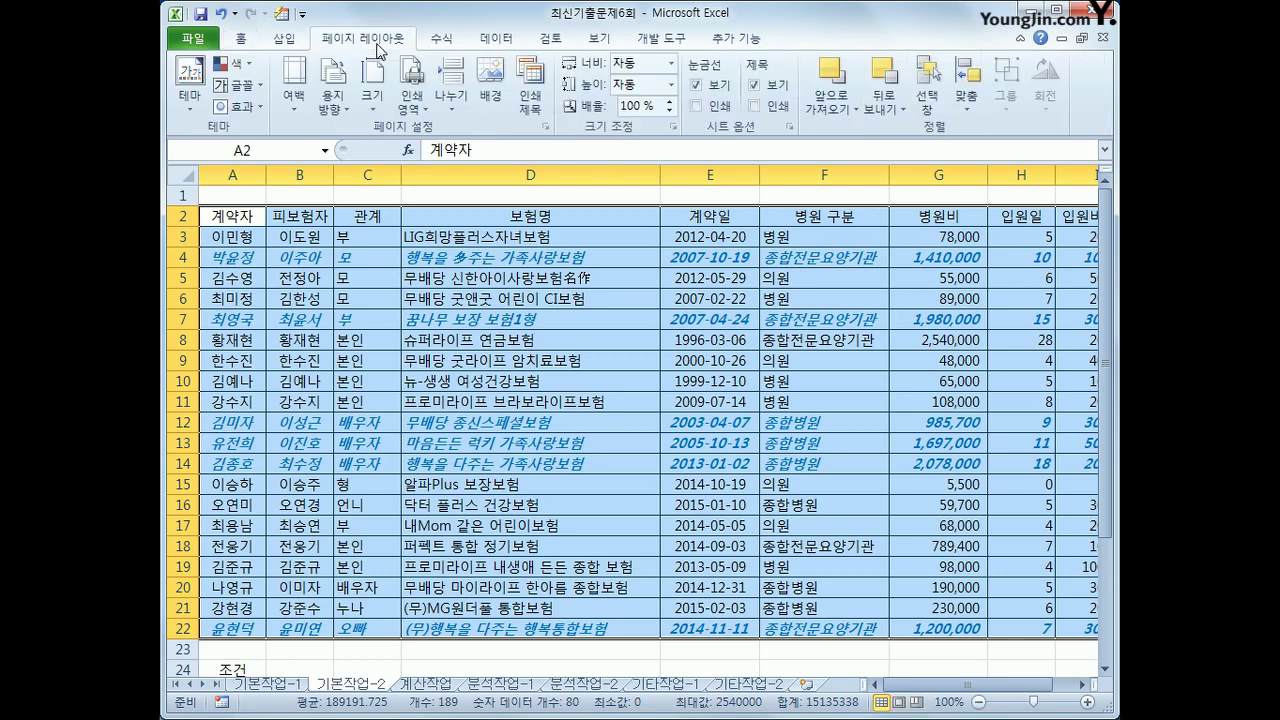
{"action": "left_click", "coordinate": [416, 108]}
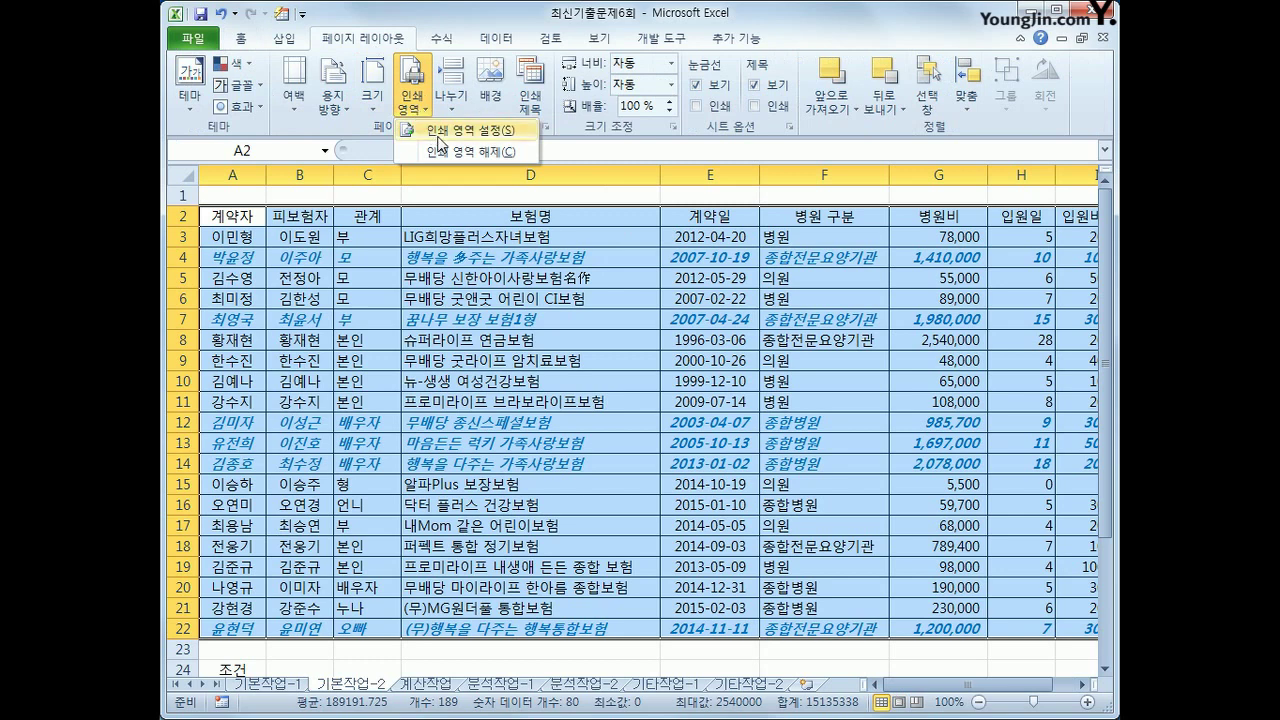
{"action": "left_click", "coordinate": [441, 130]}
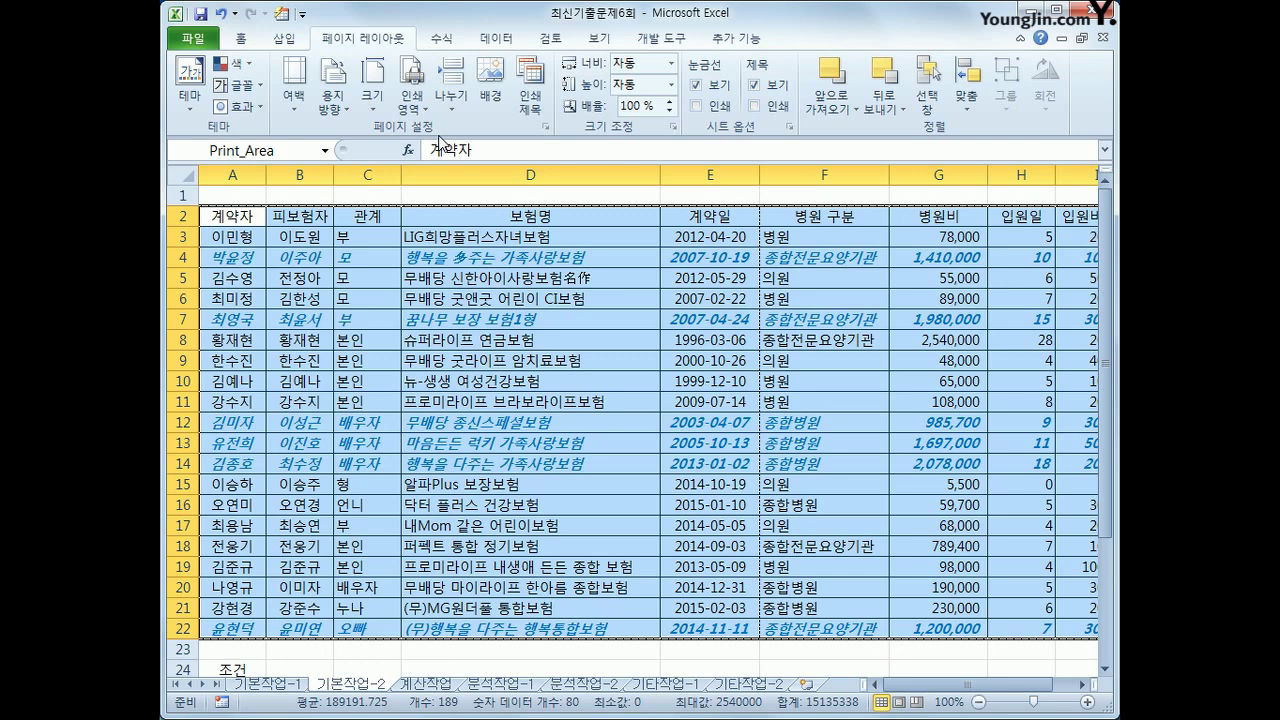
Apply the narrow (좁게) page margins and open the custom margin settings
{"action": "left_click", "coordinate": [300, 104]}
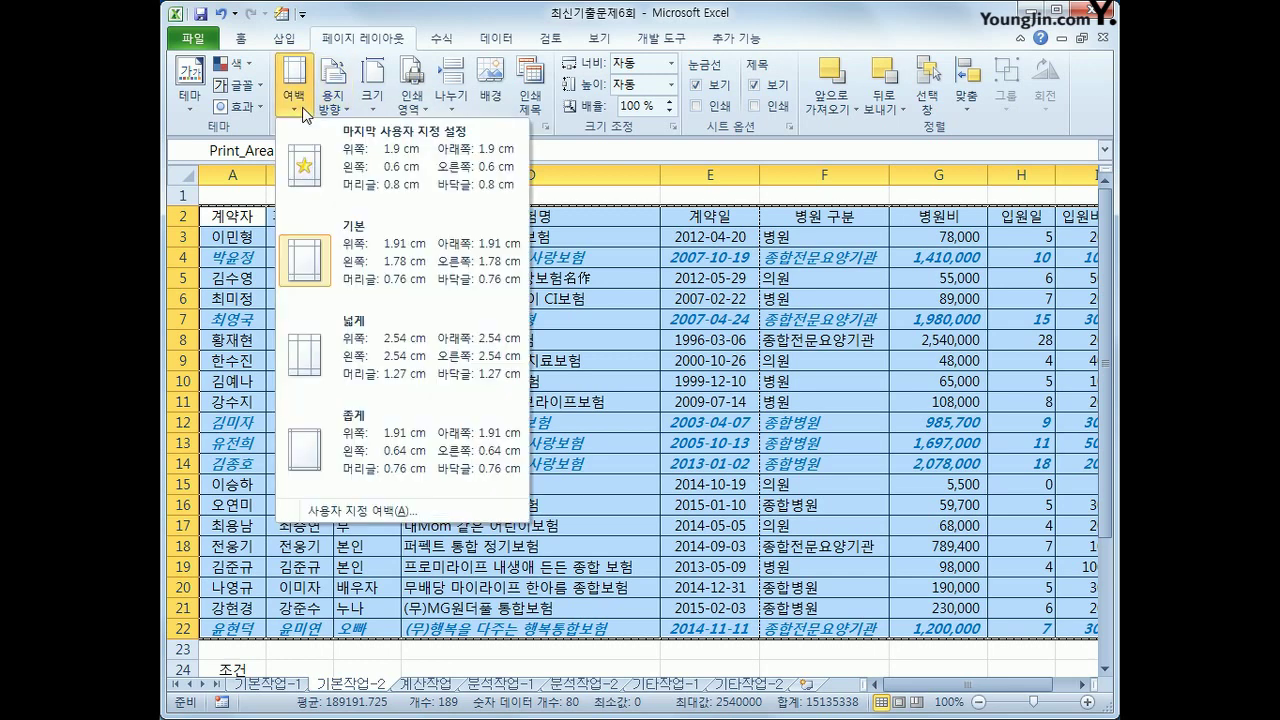
{"action": "left_click", "coordinate": [379, 433]}
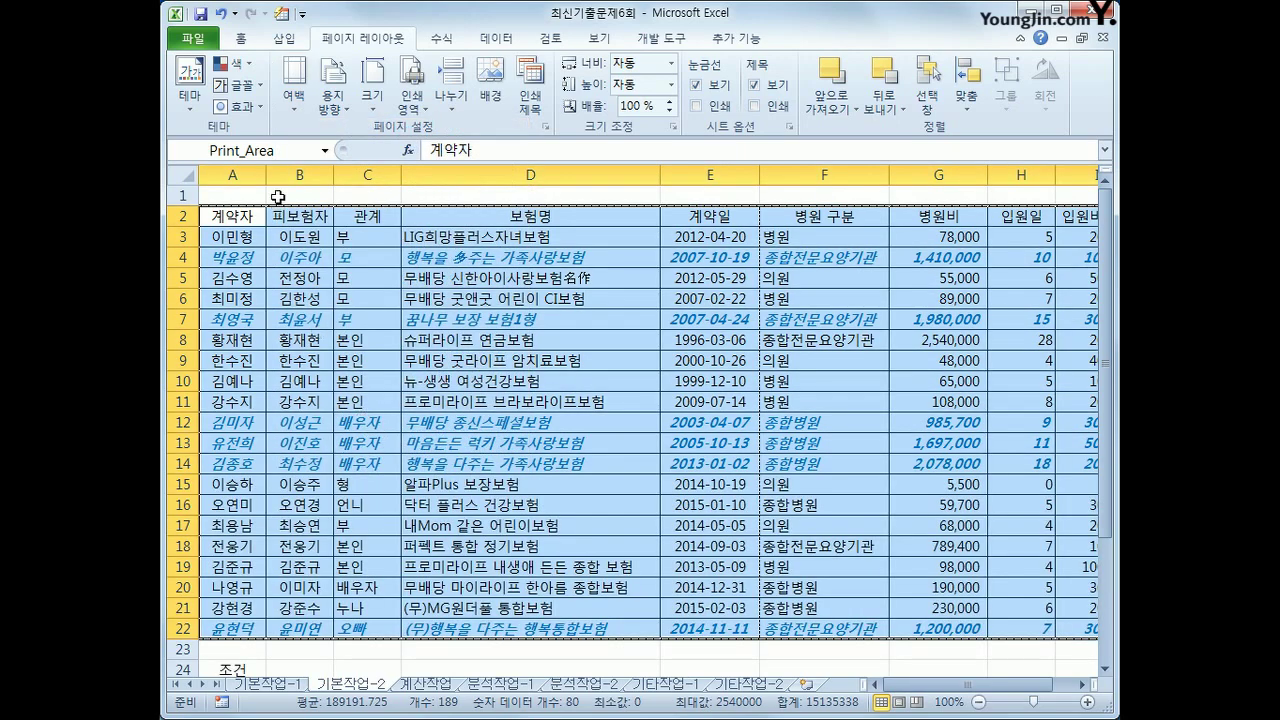
{"action": "left_click", "coordinate": [294, 98]}
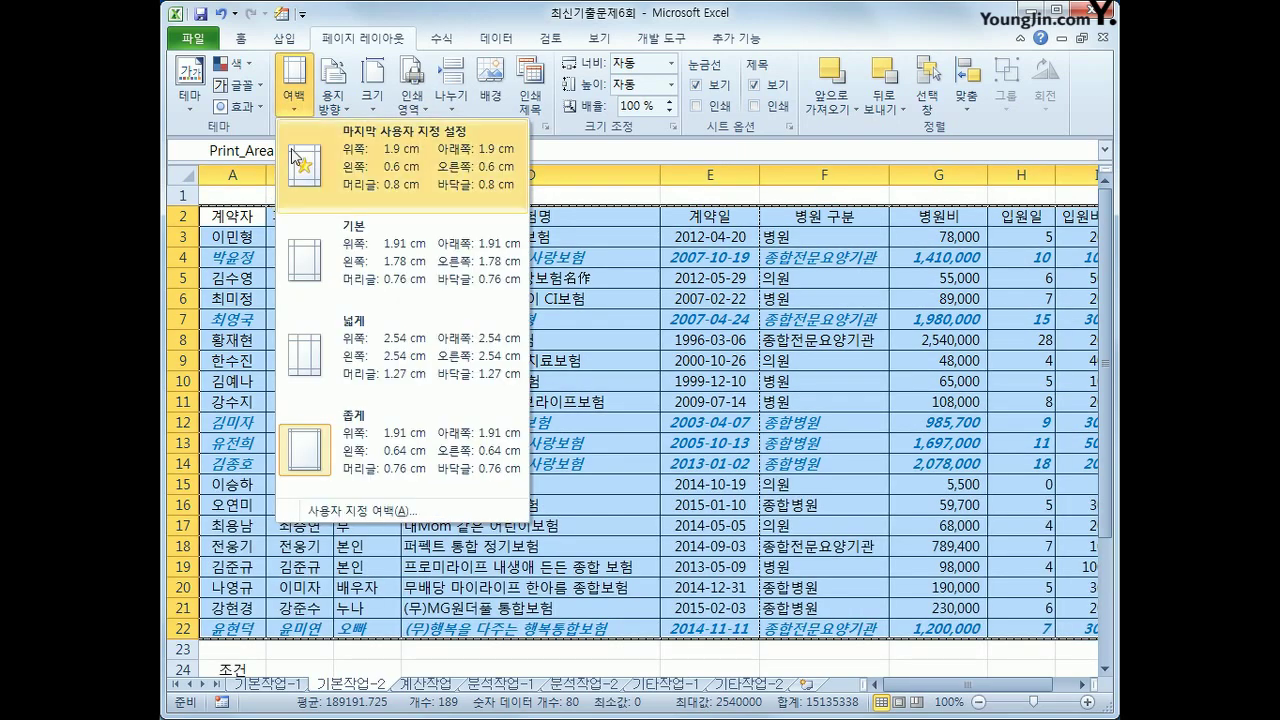
{"action": "left_click", "coordinate": [365, 510]}
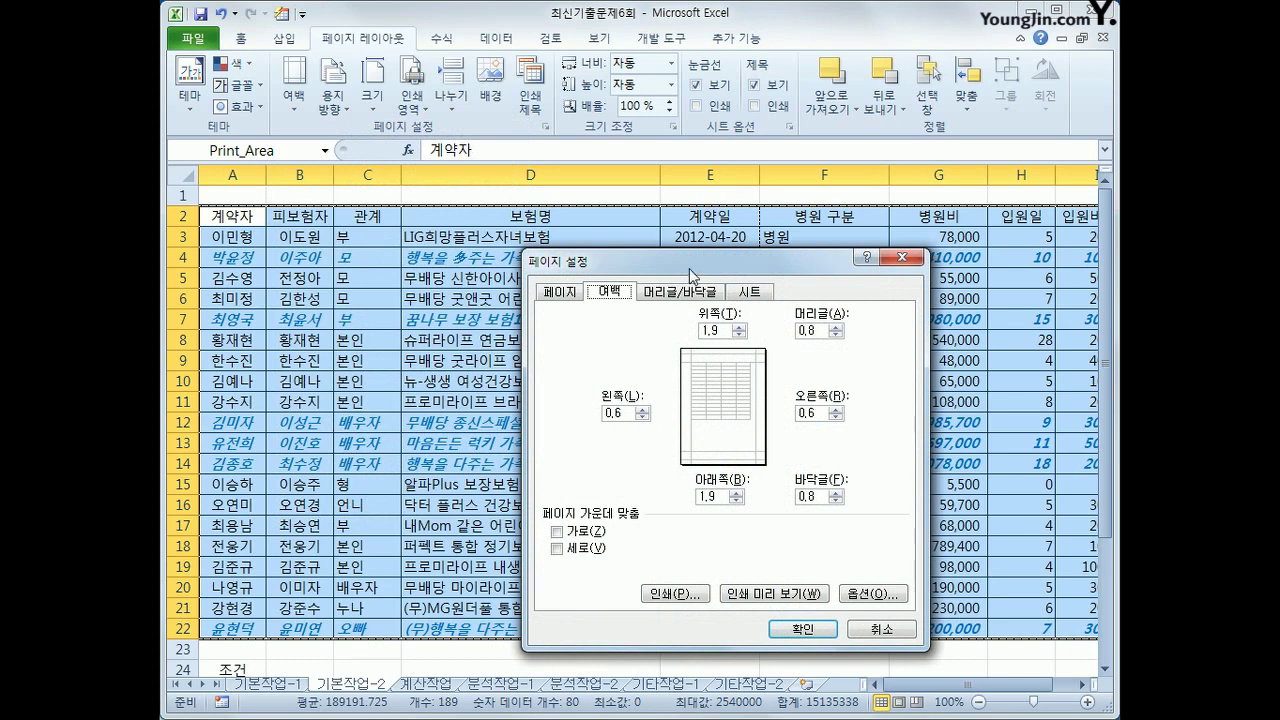
{"action": "left_click_drag", "start_coordinate": [689, 268], "coordinate": [700, 222]}
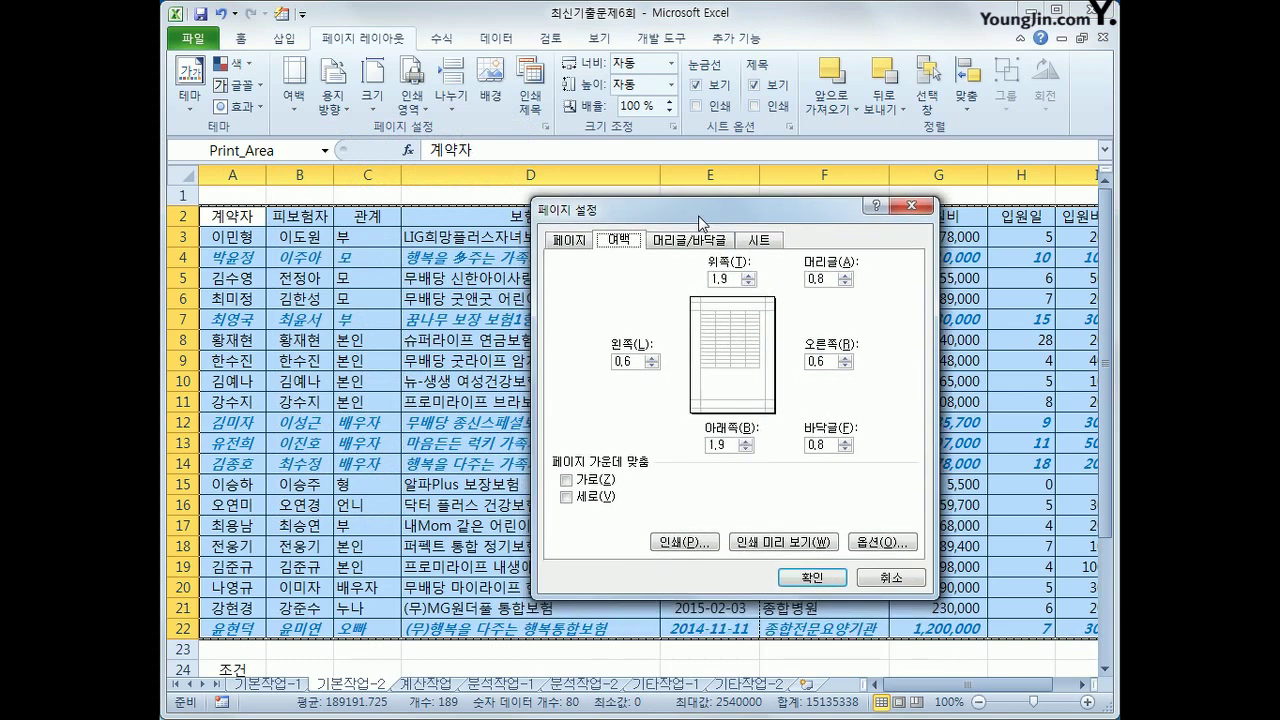
Set the left and right margins to 0.64 and the top and bottom margins to 1.91
{"action": "left_click", "coordinate": [638, 362]}
{"action": "type", "text": "4"}
{"action": "left_click", "coordinate": [830, 362]}
{"action": "type", "text": "4"}
{"action": "double_click", "coordinate": [738, 281]}
{"action": "type", "text": "1.91"}
{"action": "left_click", "coordinate": [738, 441]}
{"action": "type", "text": "1"}
Set the header and footer margins to 0.76 and center the printout horizontally (가로) on the page
{"action": "left_click", "coordinate": [820, 279]}
{"action": "key", "text": "BackSpace"}
{"action": "type", "text": "76"}
{"action": "left_click", "coordinate": [820, 445]}
{"action": "key", "text": "BackSpace"}
{"action": "type", "text": "76"}
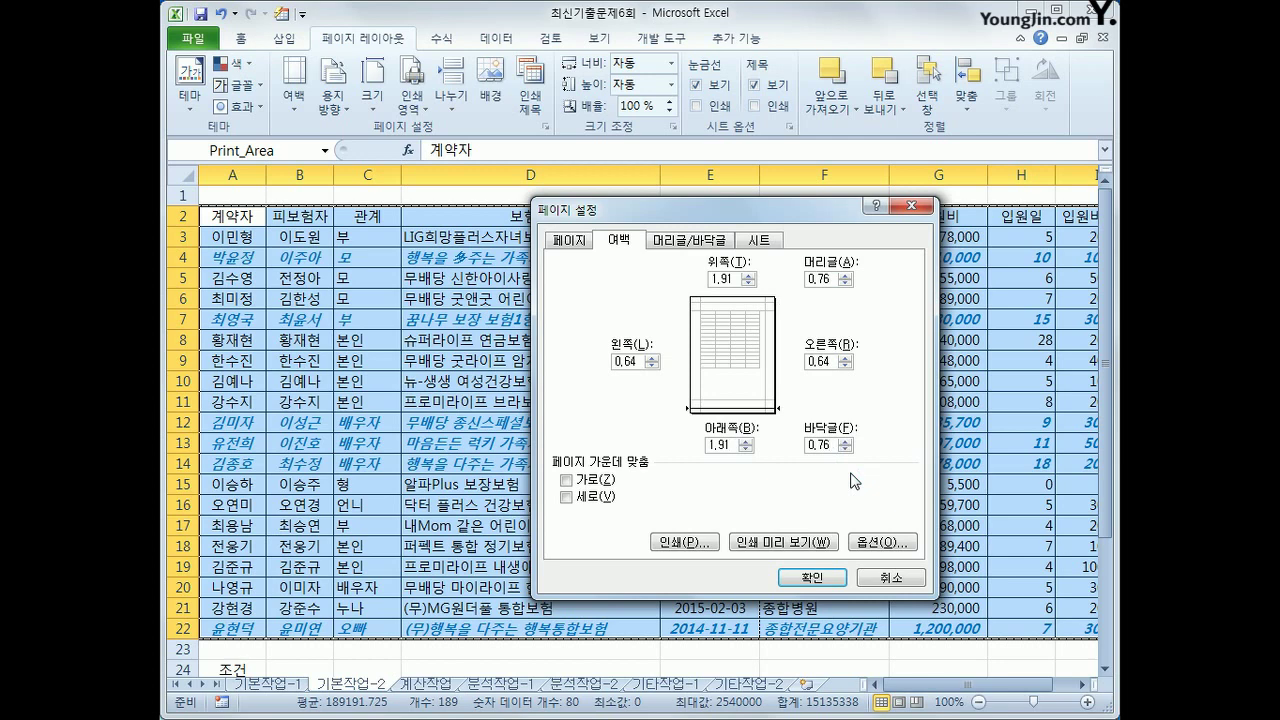
{"action": "left_click", "coordinate": [607, 489]}
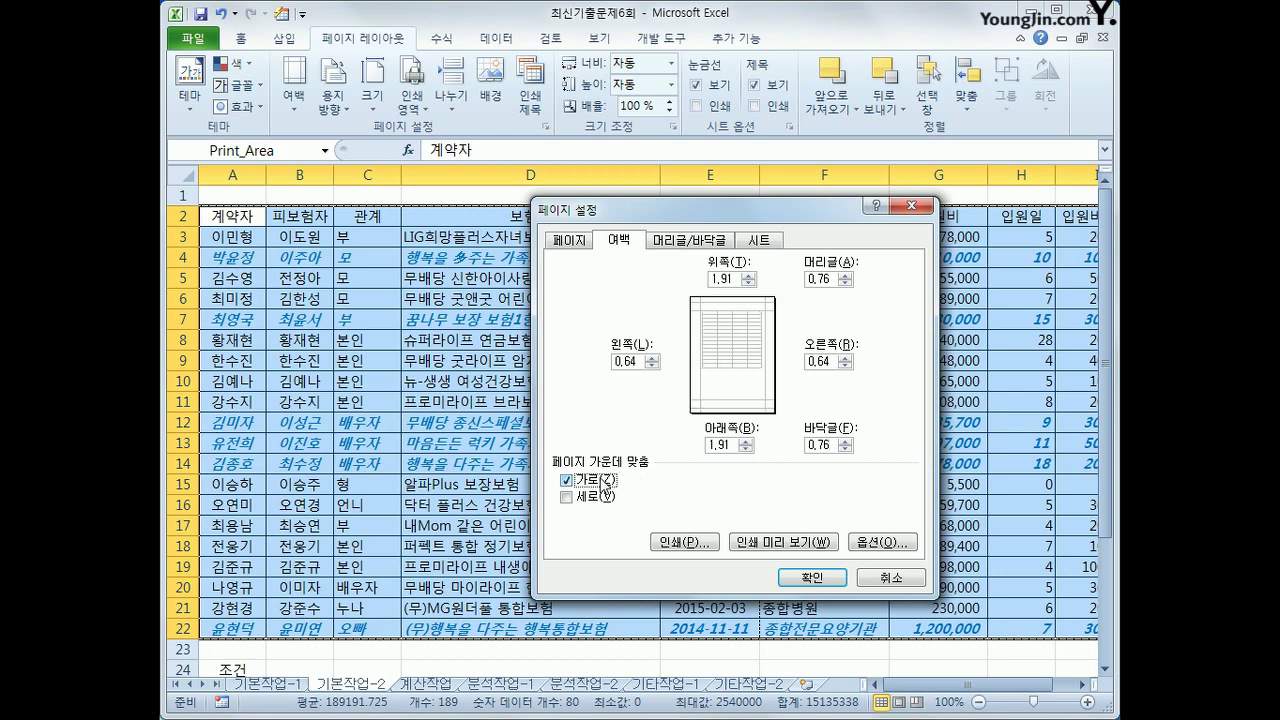
Center the printout vertically (세로) and add "출력 시간 : " followed by the current time to the header's left section
{"action": "left_click", "coordinate": [601, 505]}
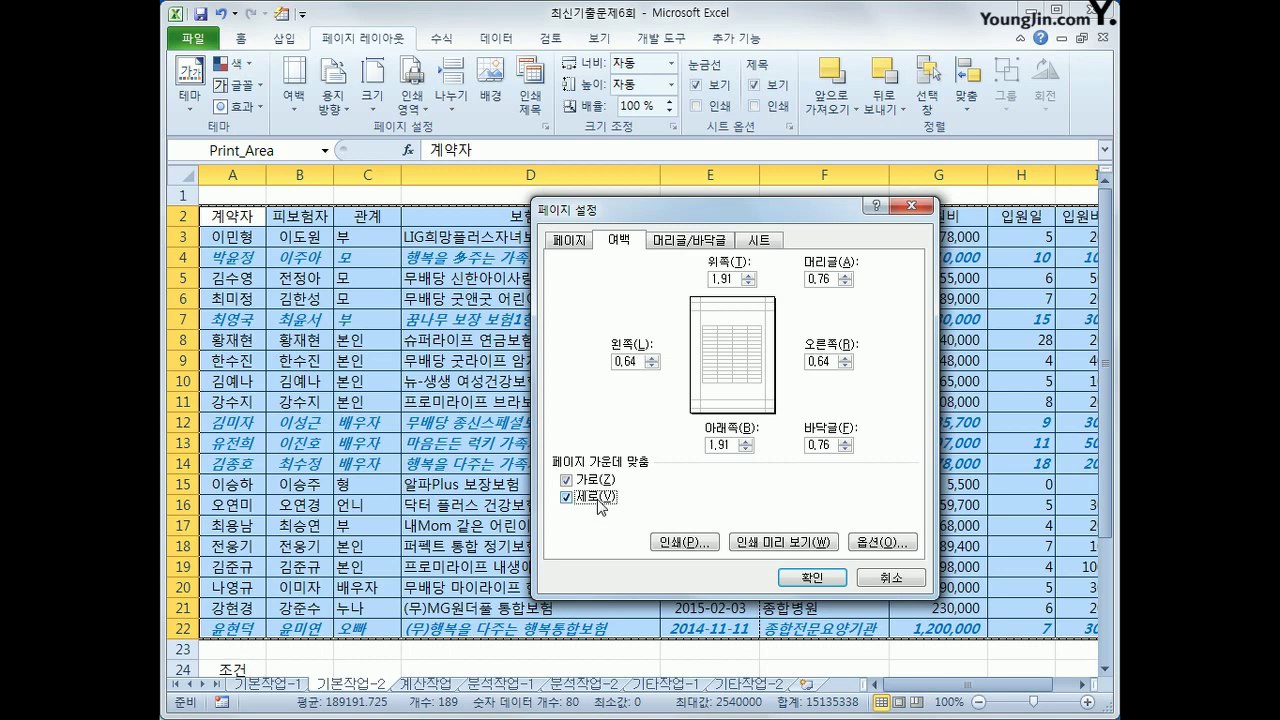
{"action": "left_click", "coordinate": [686, 243]}
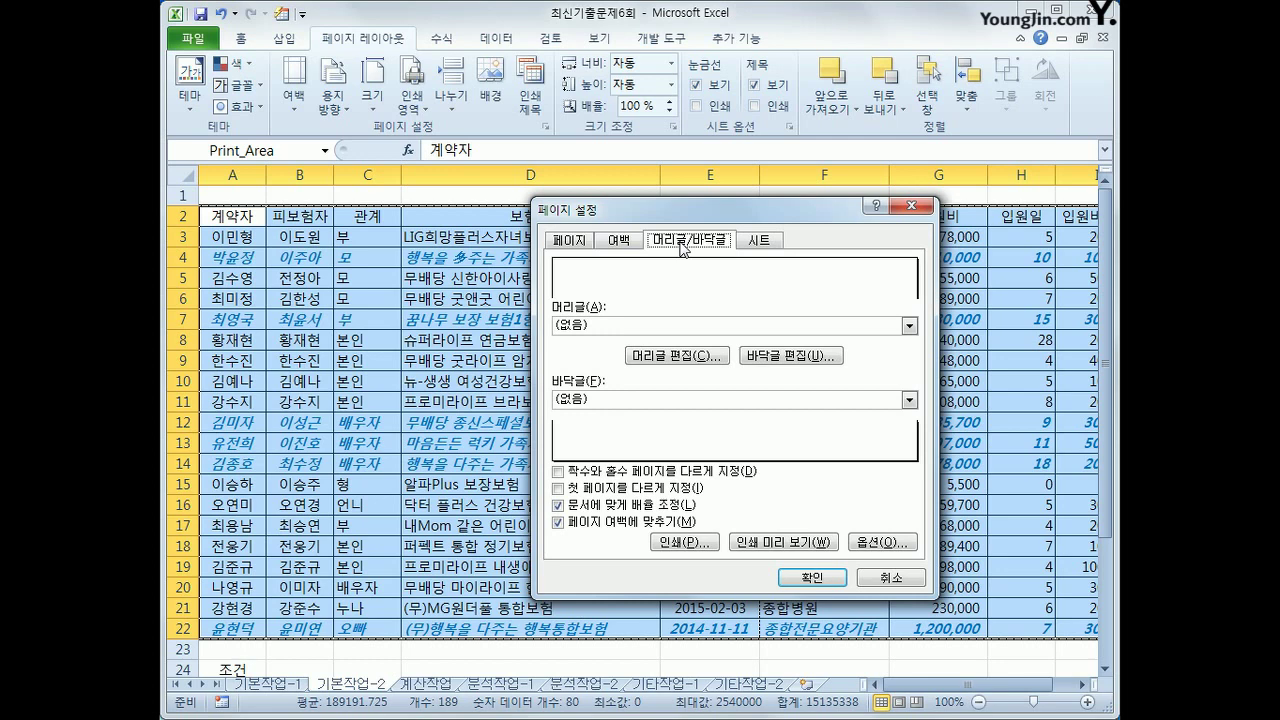
{"action": "left_click", "coordinate": [686, 360]}
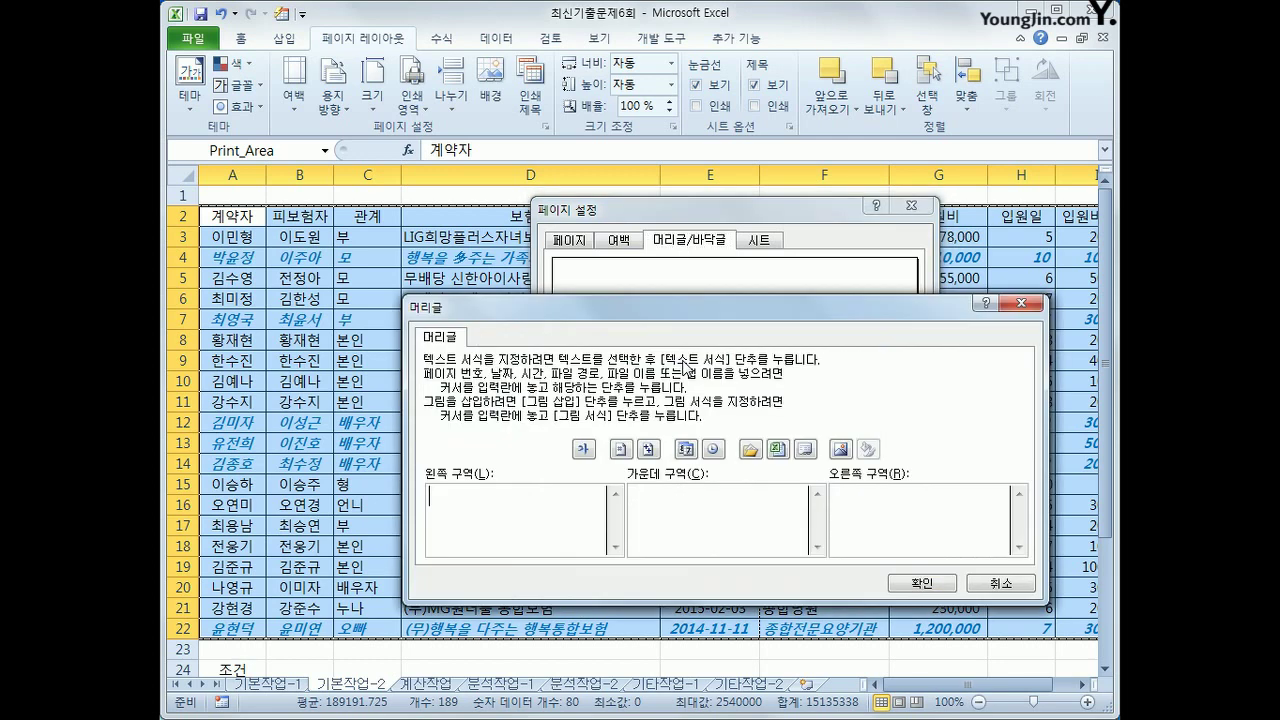
{"action": "left_click_drag", "start_coordinate": [672, 312], "coordinate": [664, 301]}
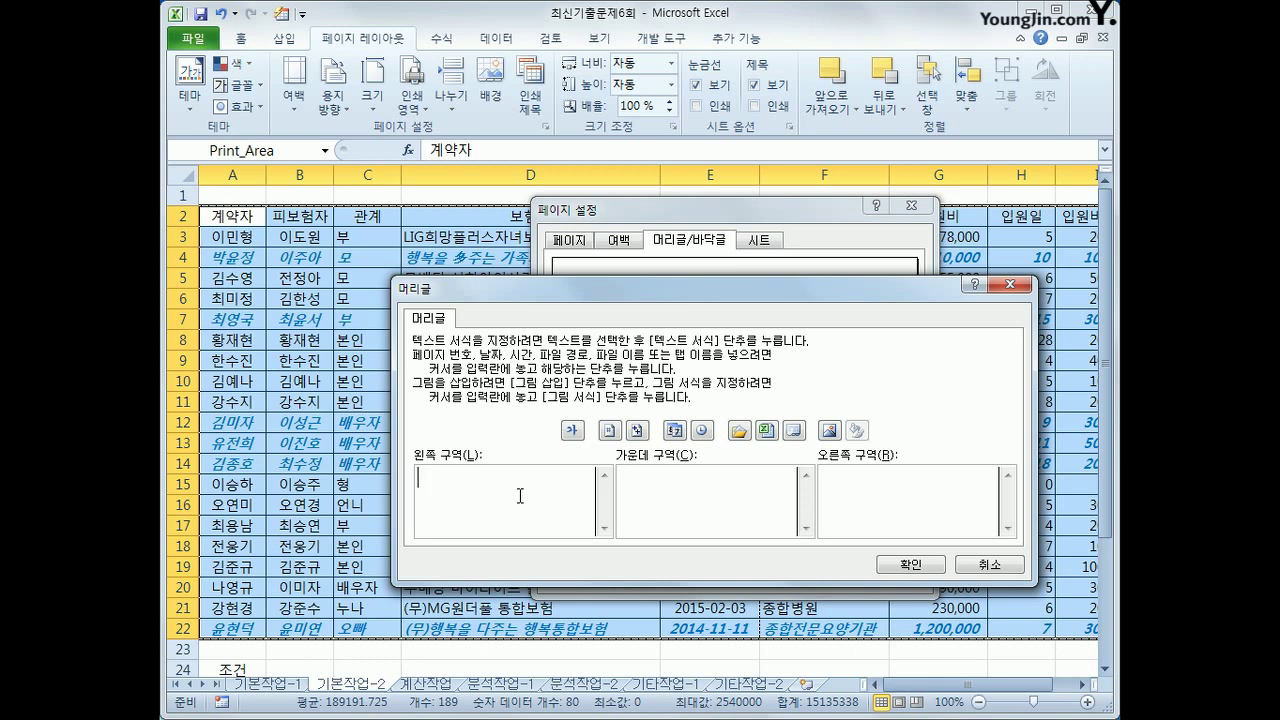
{"action": "type", "text": "cnf"}
{"action": "key", "text": "BackSpace"}
{"action": "key", "text": "BackSpace"}
{"action": "key", "text": "BackSpace"}
{"action": "type", "text": "출력 시간 :"}
{"action": "left_click", "coordinate": [702, 431]}
{"action": "left_click", "coordinate": [908, 565]}
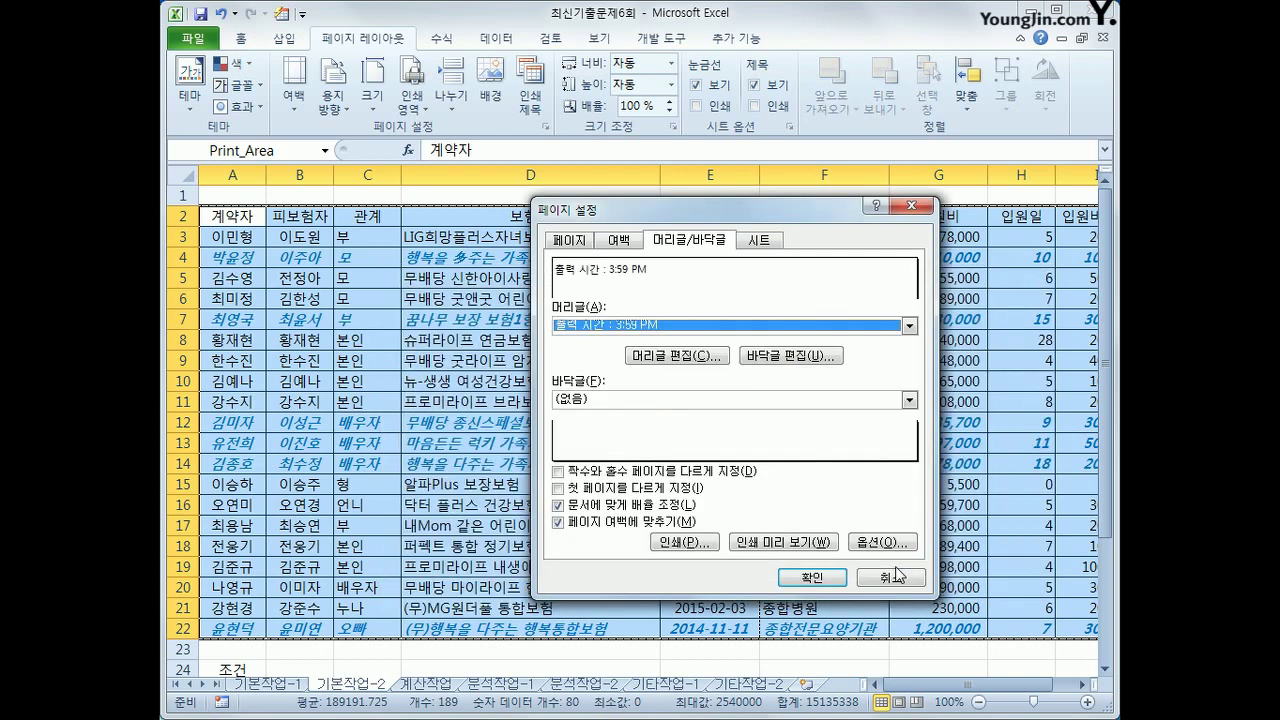
Preview the printout and compare how the table's columns are split between pages 1 and 2
{"action": "left_click", "coordinate": [792, 543]}
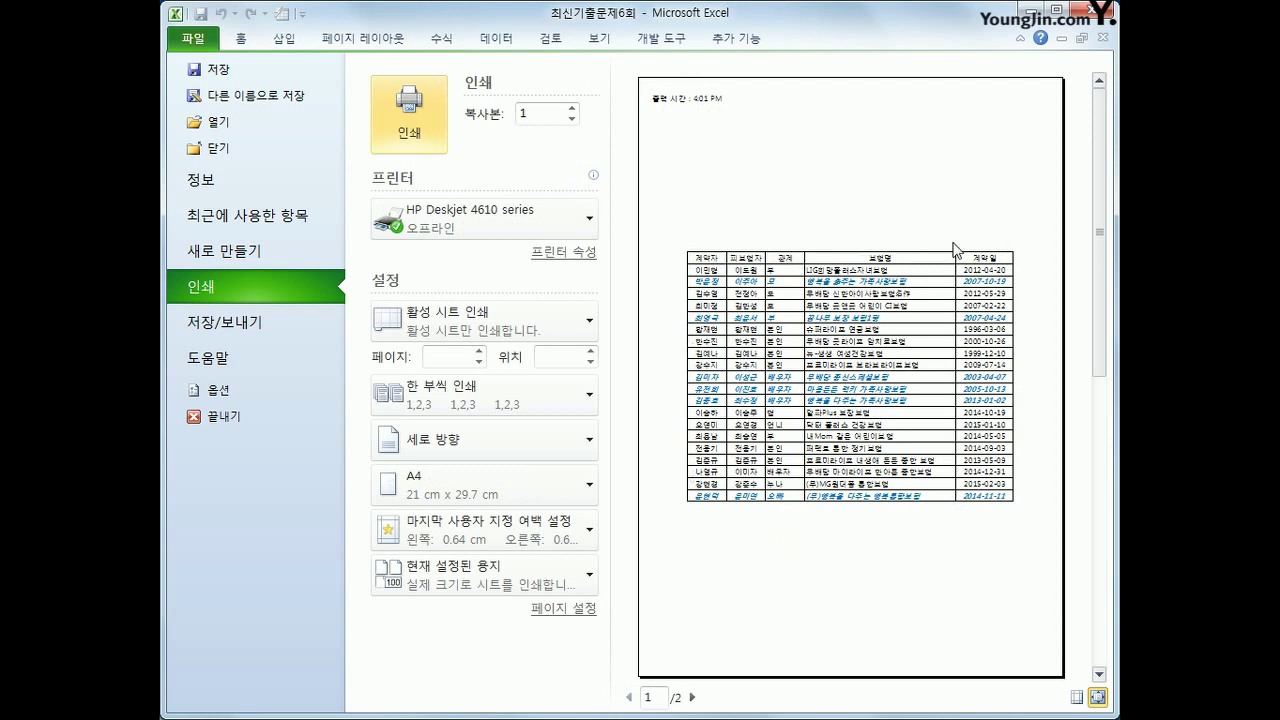
{"action": "left_click", "coordinate": [693, 698]}
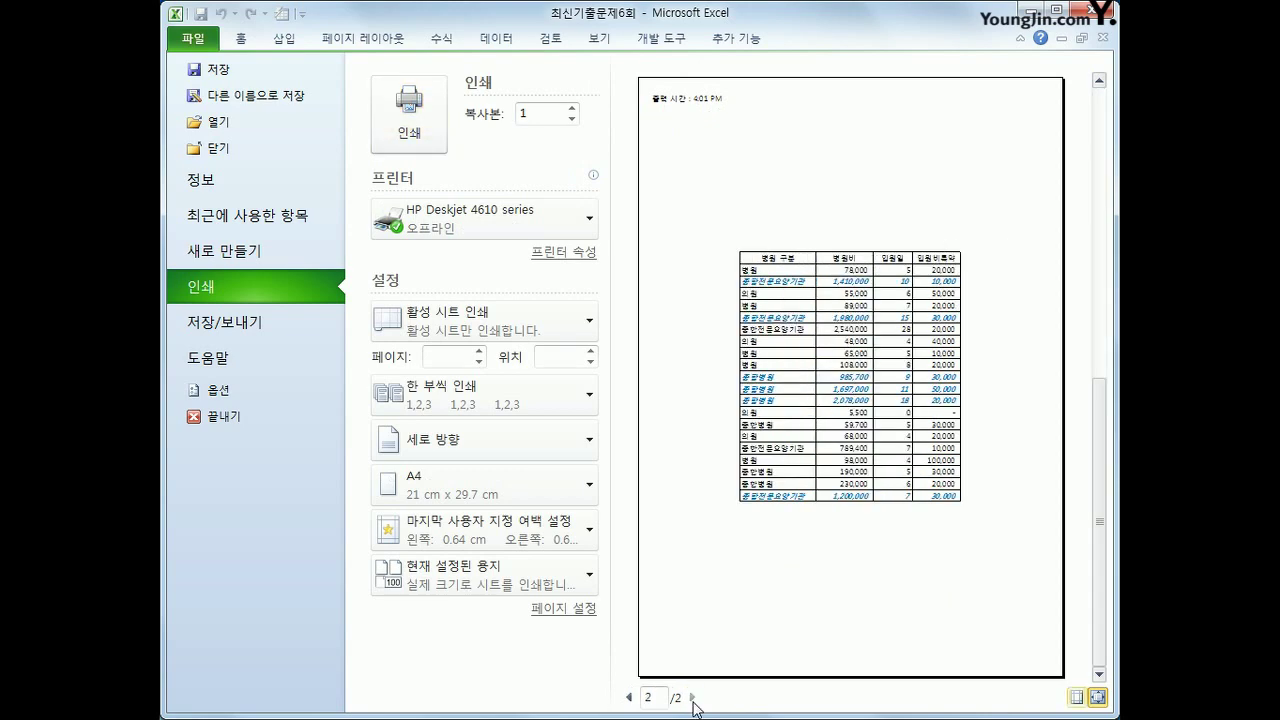
{"action": "left_click", "coordinate": [628, 697]}
{"action": "left_click", "coordinate": [690, 700]}
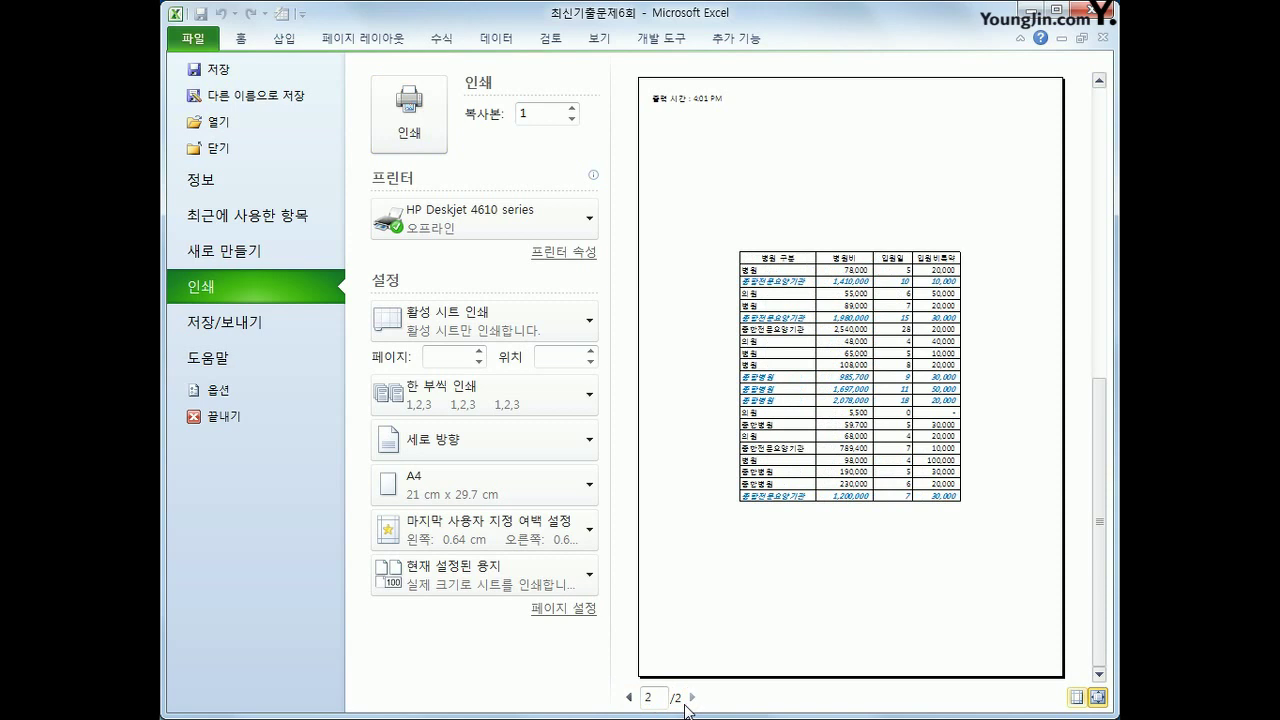
{"action": "left_click", "coordinate": [628, 697]}
{"action": "left_click", "coordinate": [690, 698]}
{"action": "left_click", "coordinate": [628, 697]}
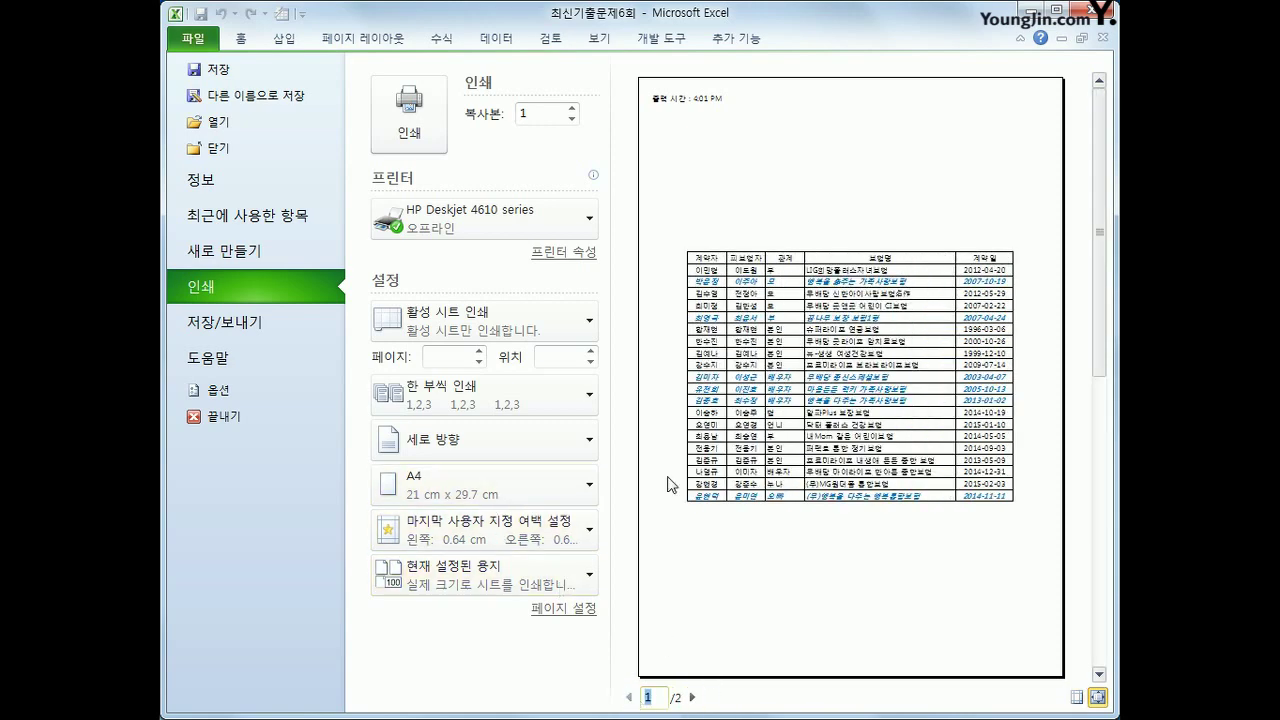
Change the page orientation to landscape (가로 방향) and return to the worksheet at cell A2
{"action": "left_click", "coordinate": [557, 458]}
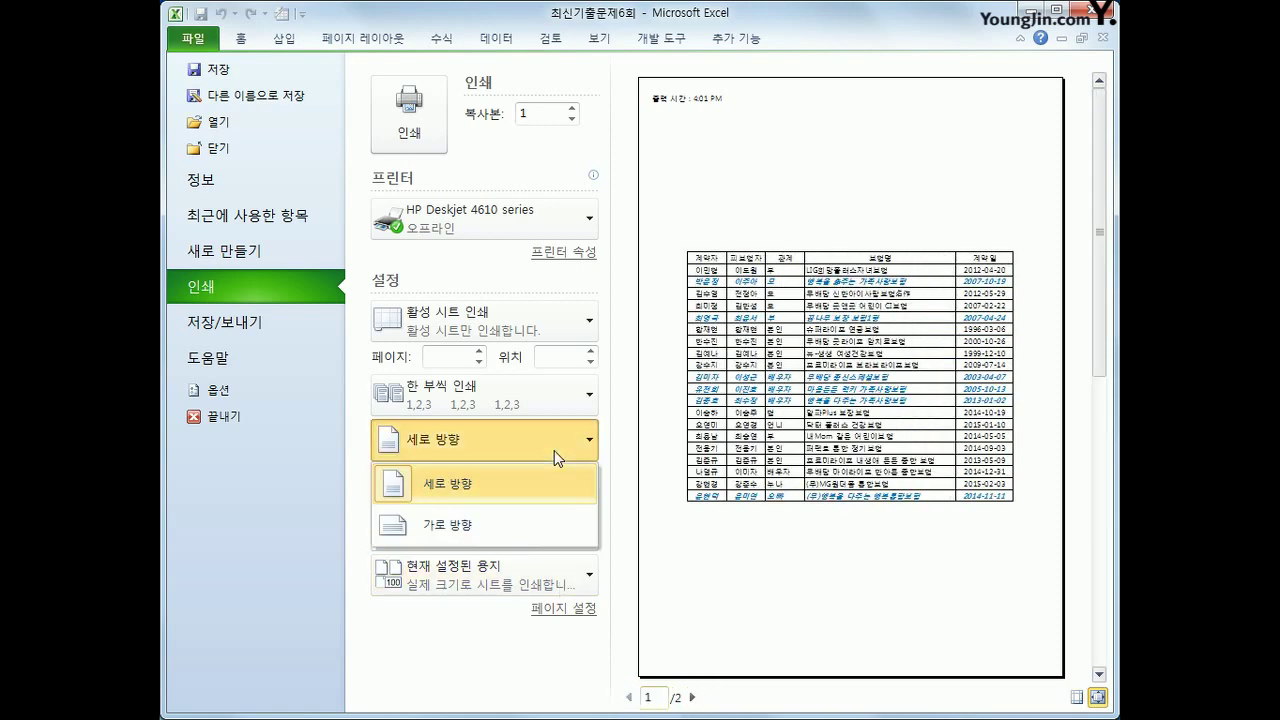
{"action": "left_click", "coordinate": [543, 530]}
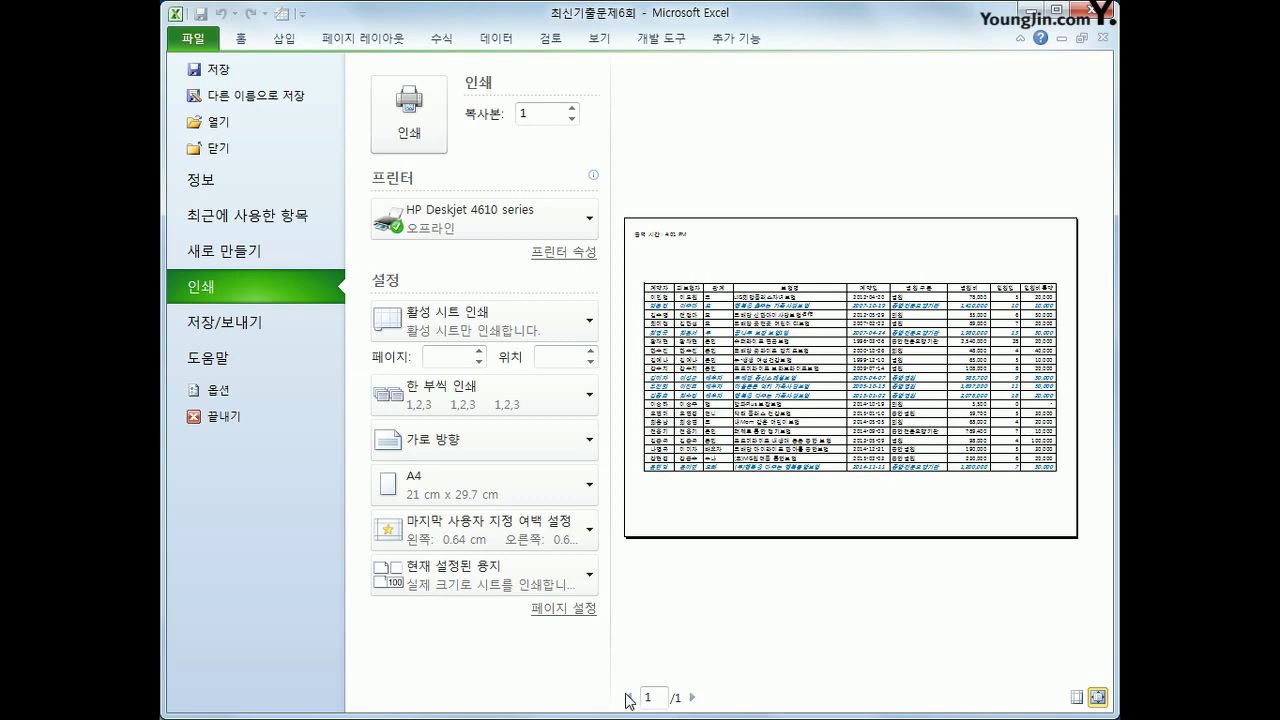
{"action": "left_click", "coordinate": [394, 42]}
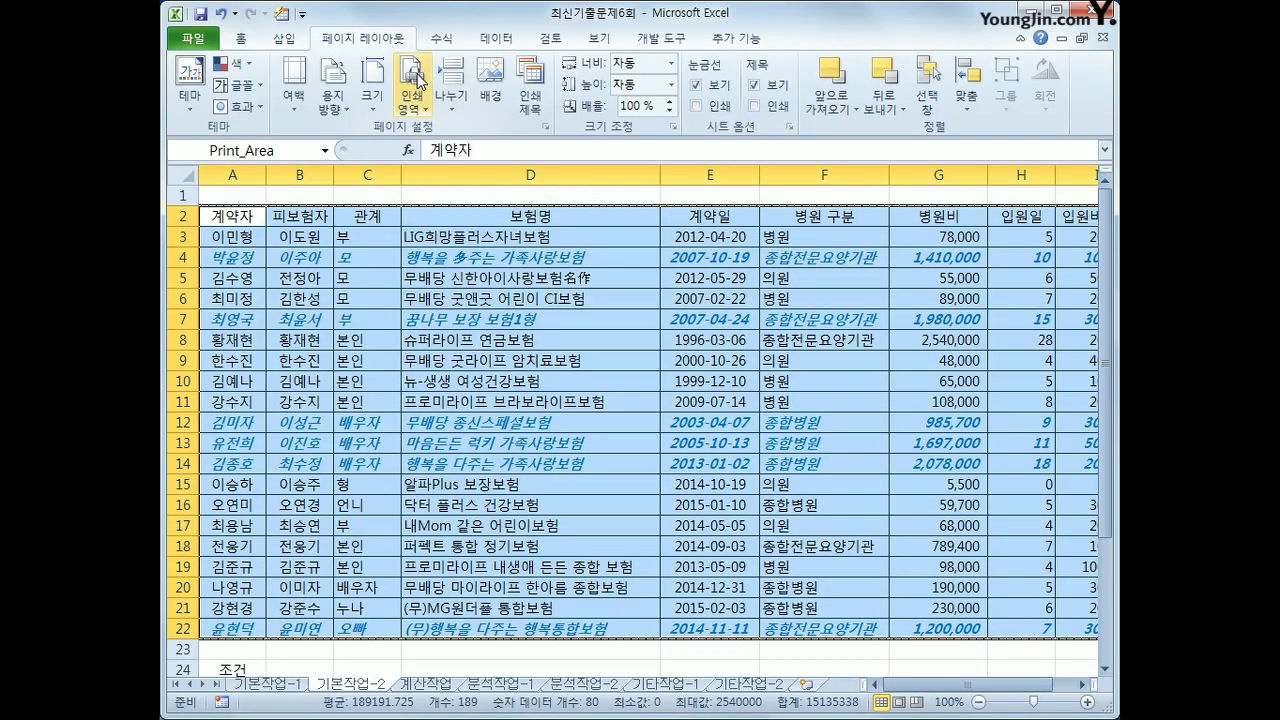
{"action": "left_click", "coordinate": [334, 110]}
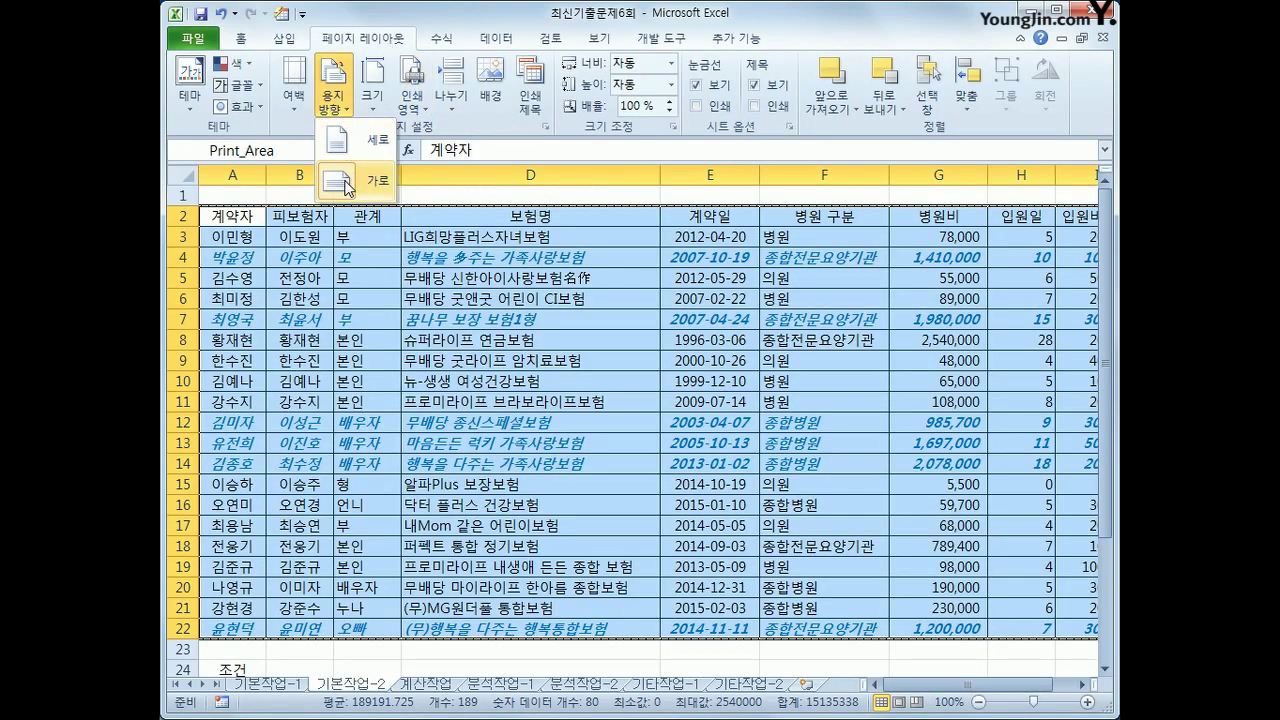
{"action": "left_click", "coordinate": [340, 108]}
{"action": "left_click", "coordinate": [340, 108]}
{"action": "left_click", "coordinate": [343, 208]}
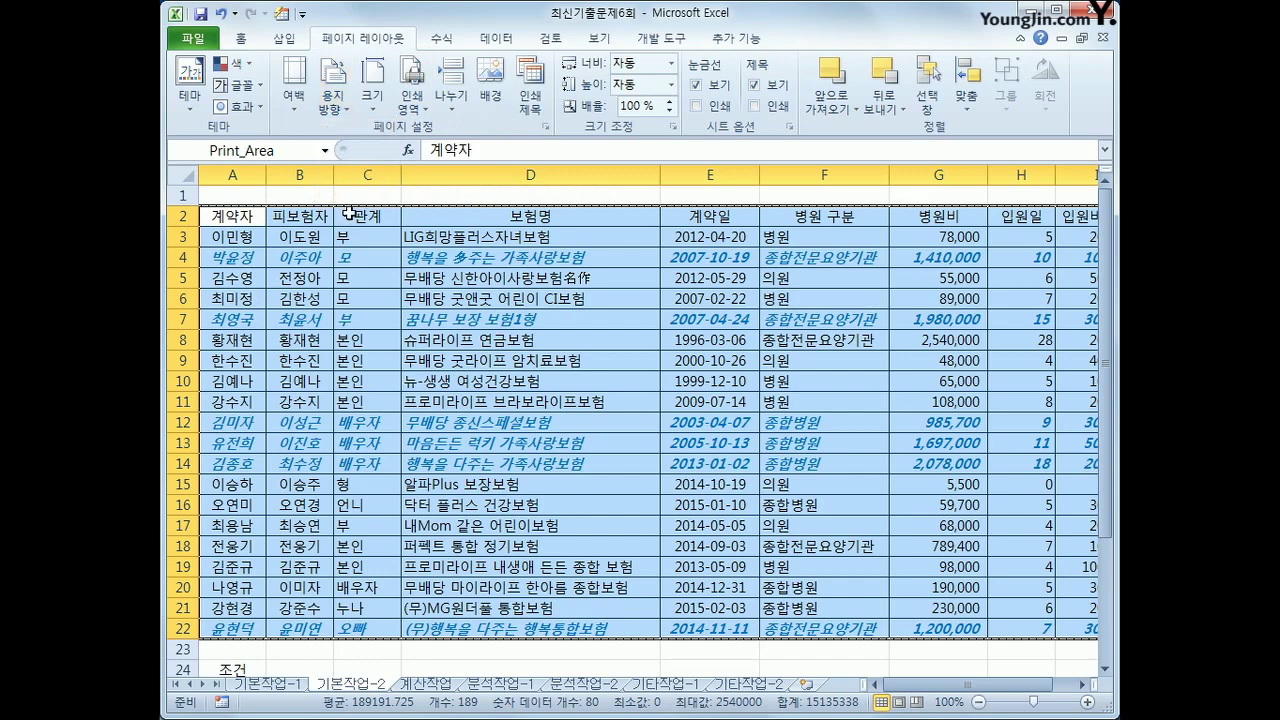
{"action": "left_click", "coordinate": [255, 214]}
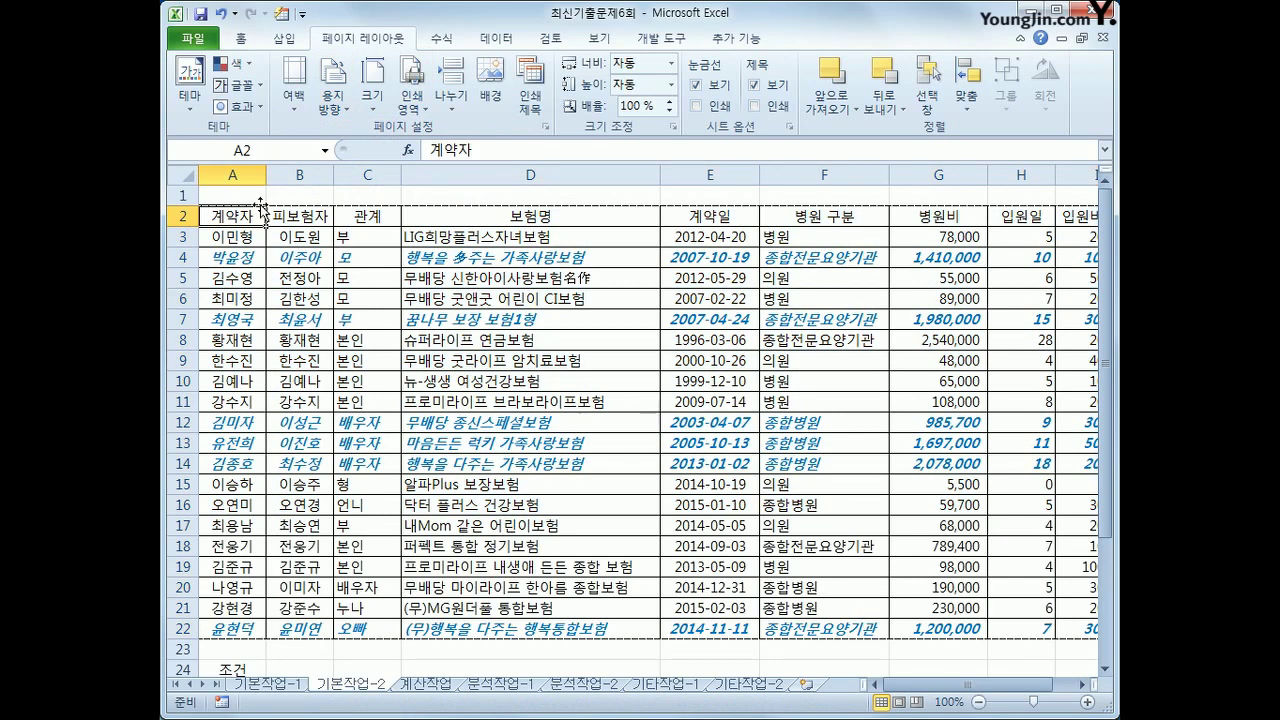
Switch to the 계산작업 sheet and review the 피보험자 and empty 계약자 (B3:B22) columns of 표1
{"action": "left_click", "coordinate": [423, 684]}
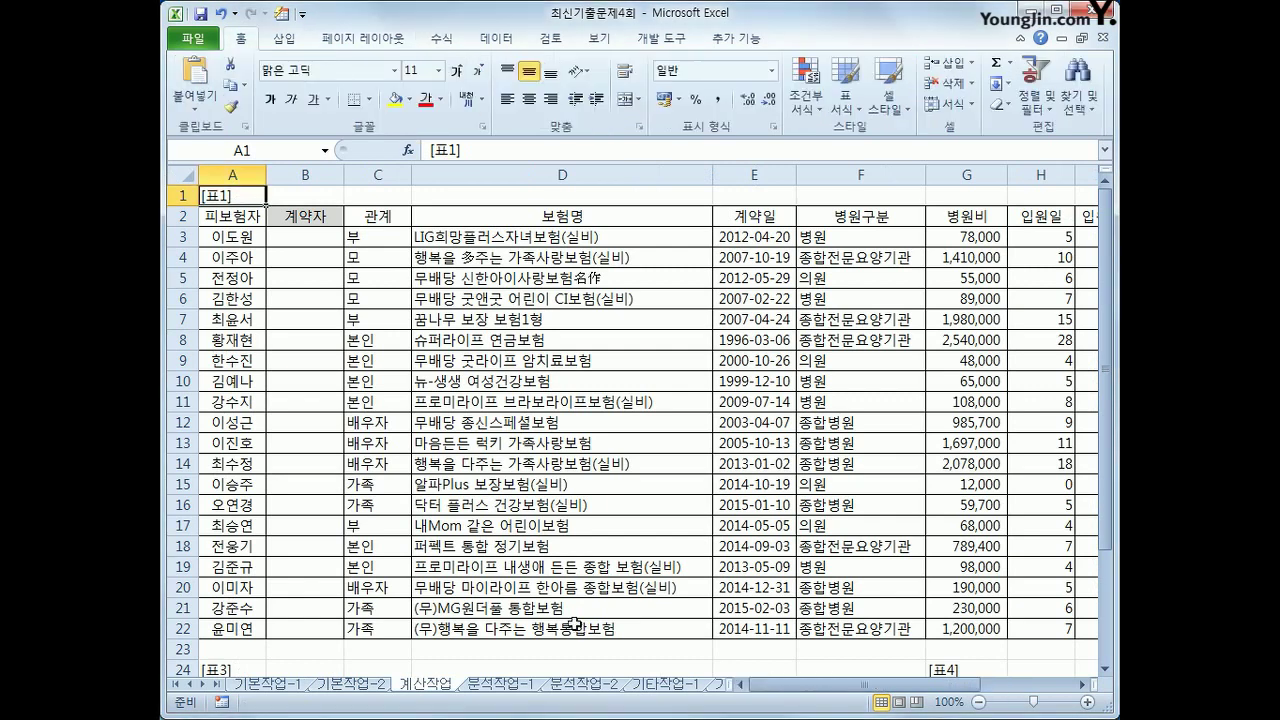
{"action": "left_click", "coordinate": [257, 236]}
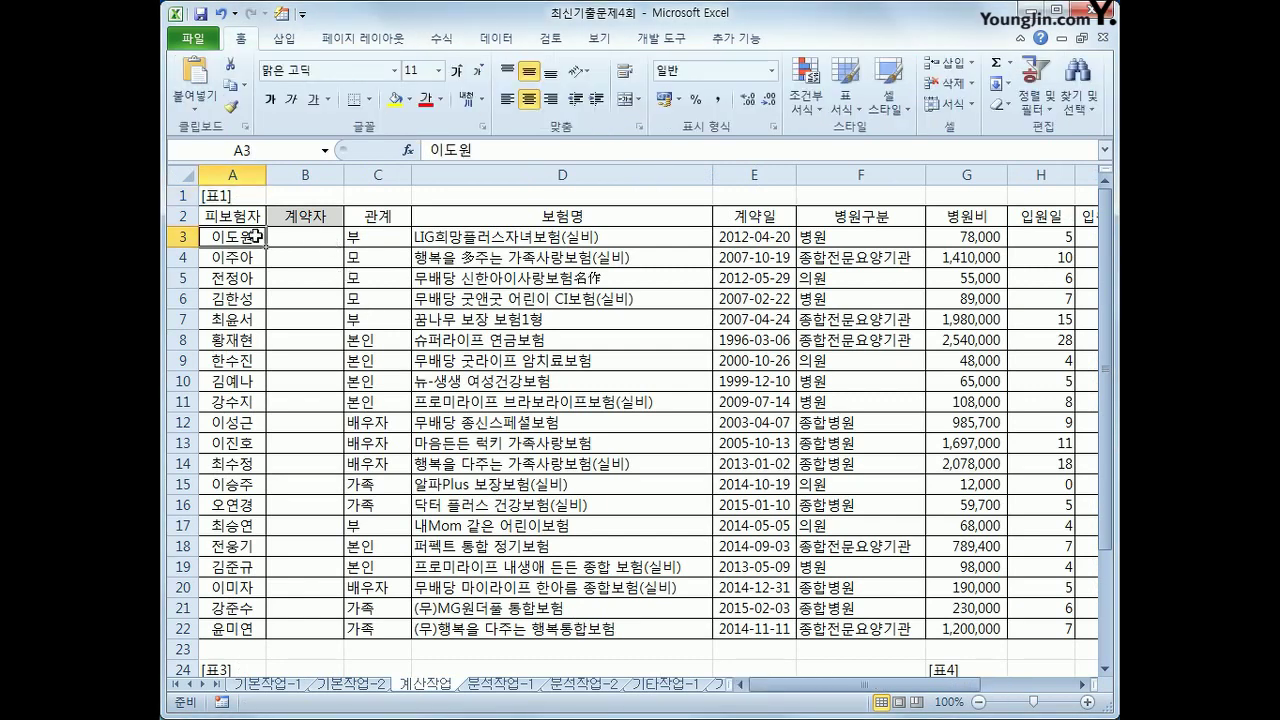
{"action": "left_click_drag", "start_coordinate": [281, 236], "coordinate": [282, 637]}
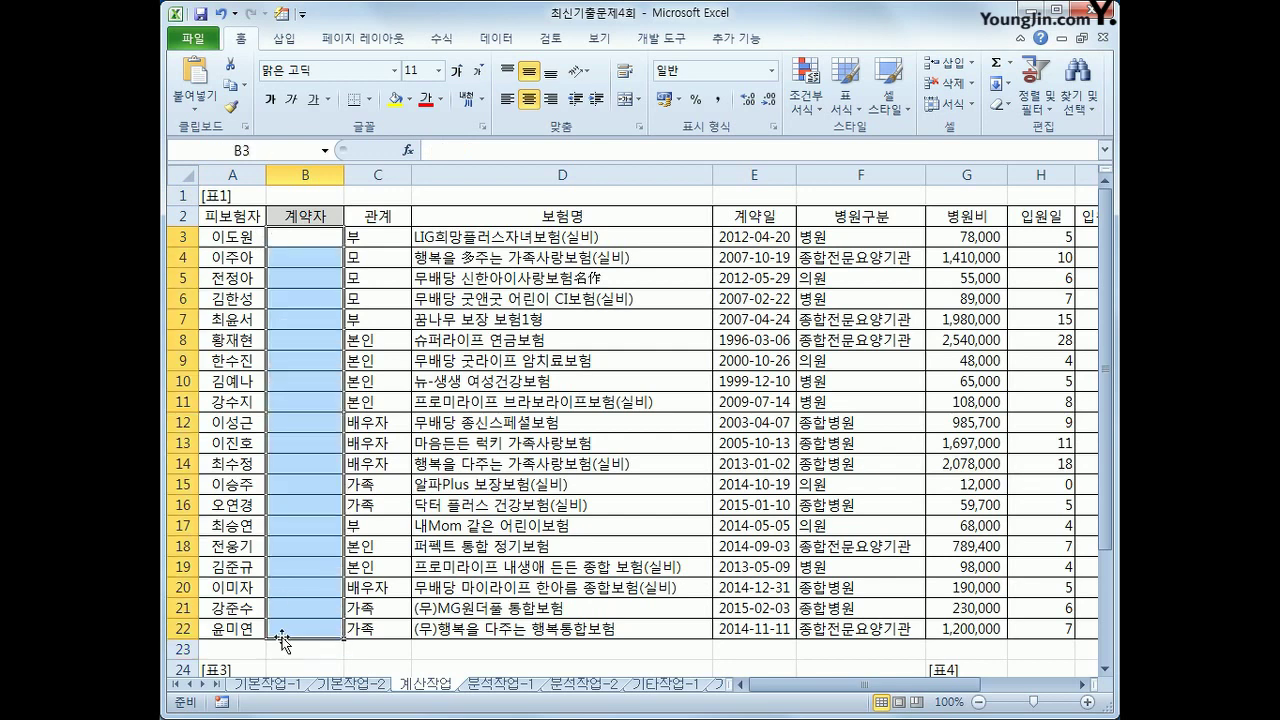
{"action": "left_click", "coordinate": [234, 238]}
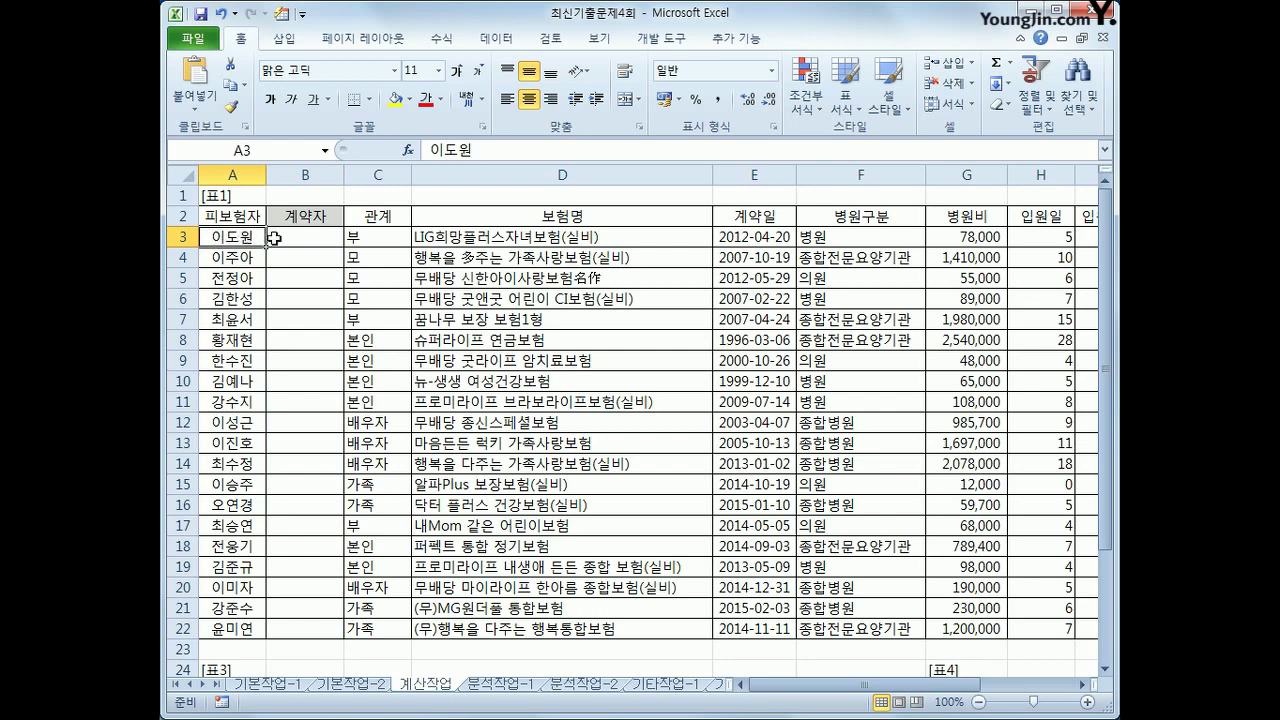
Enter a sample masked name followed by " 가족" in B3, and clear the cell again
{"action": "left_click", "coordinate": [273, 238]}
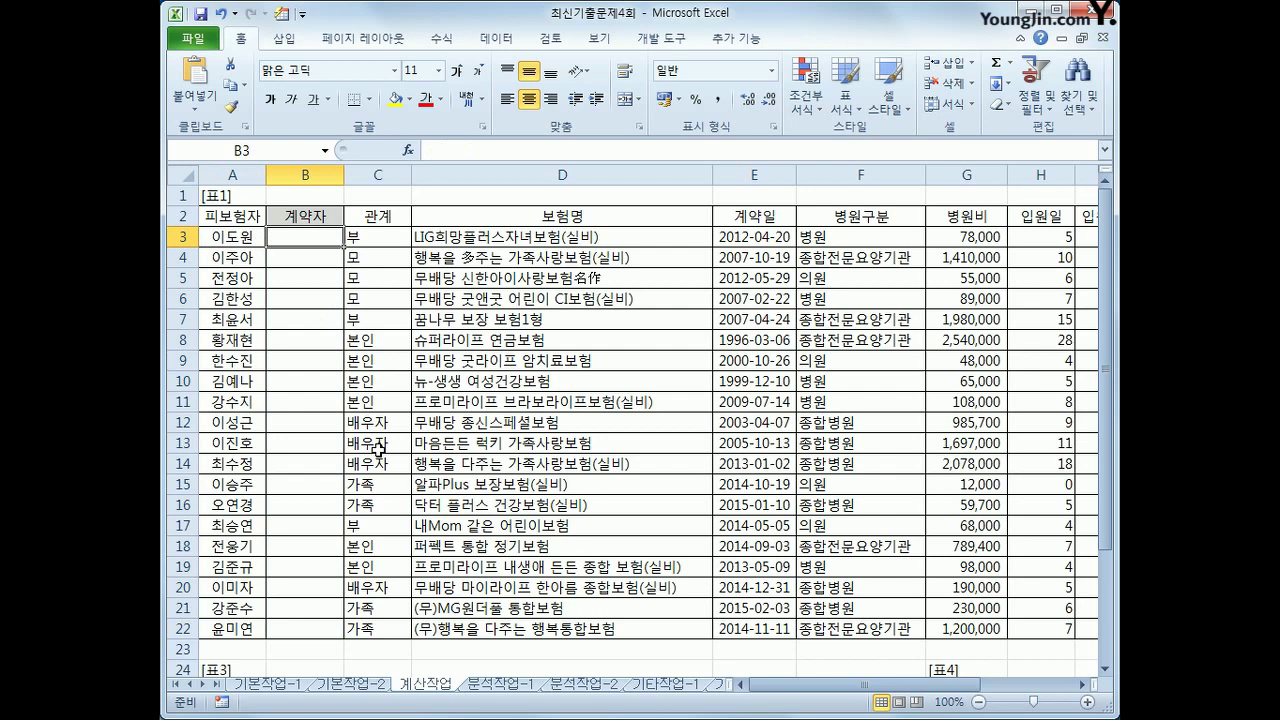
{"action": "type", "text": "이"}
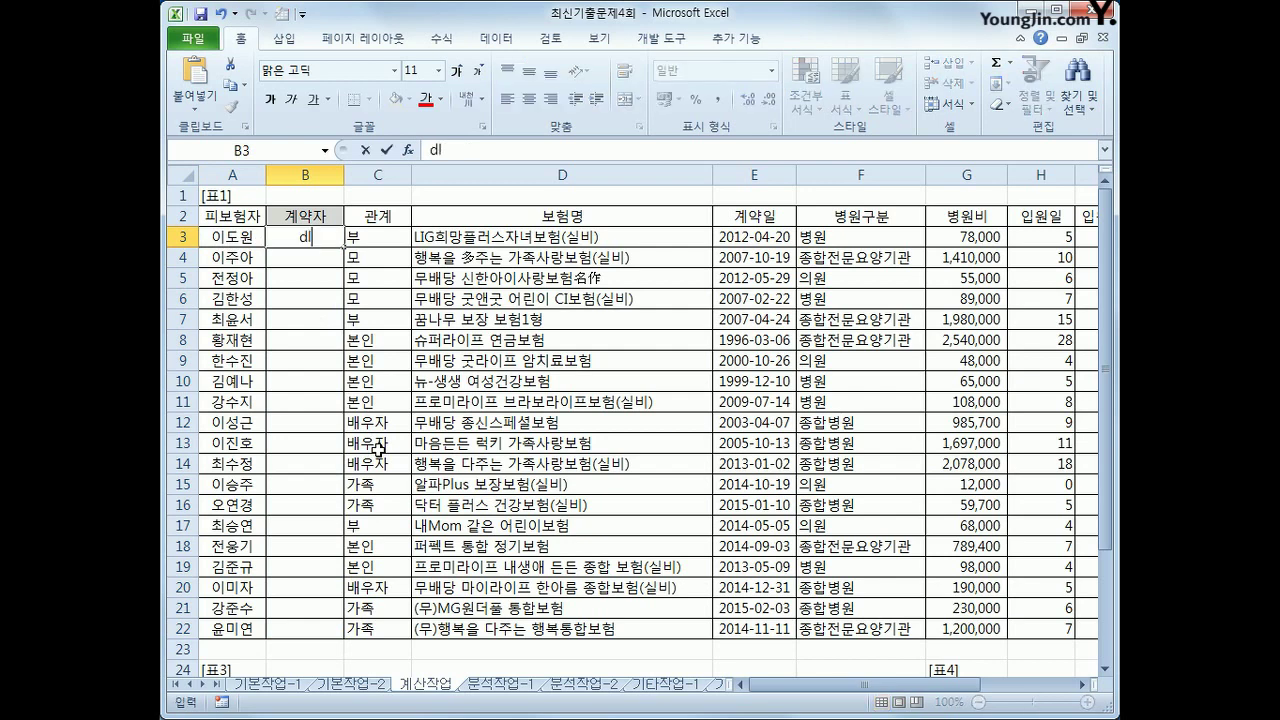
{"action": "type", "text": "*원"}
{"action": "type", "text": " 가족"}
{"action": "key", "text": "Return"}
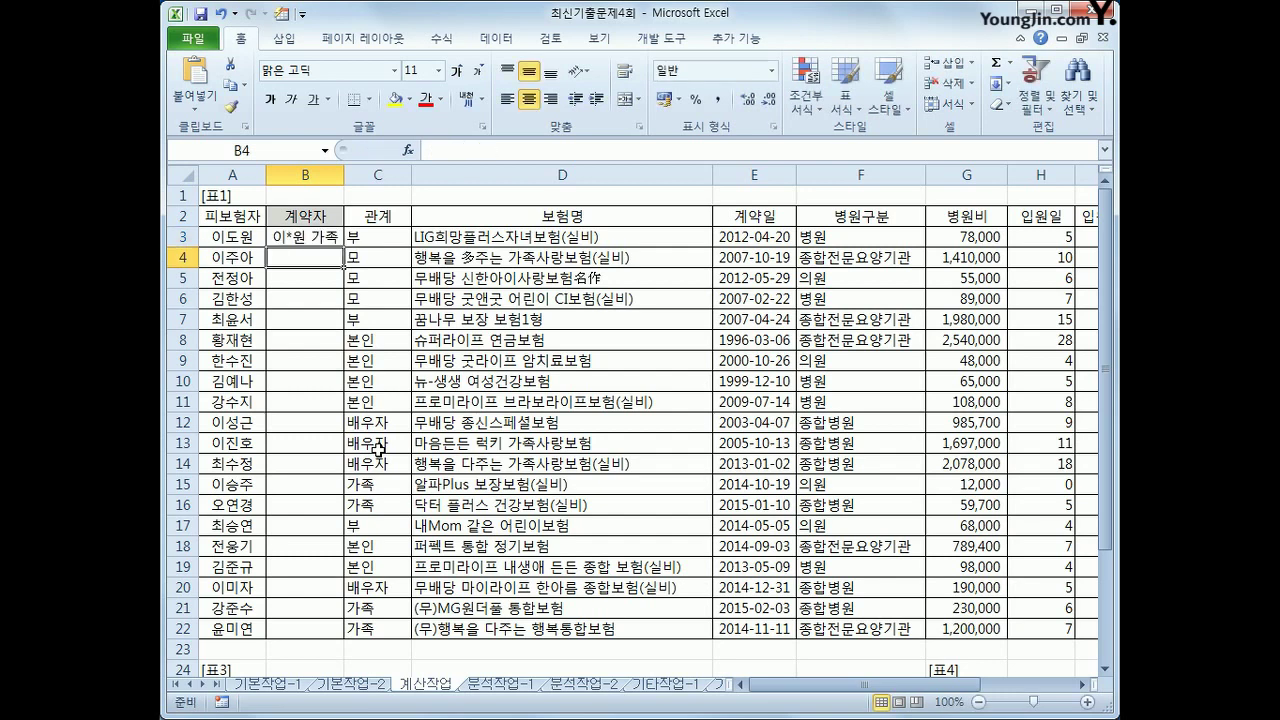
{"action": "key", "text": "Up"}
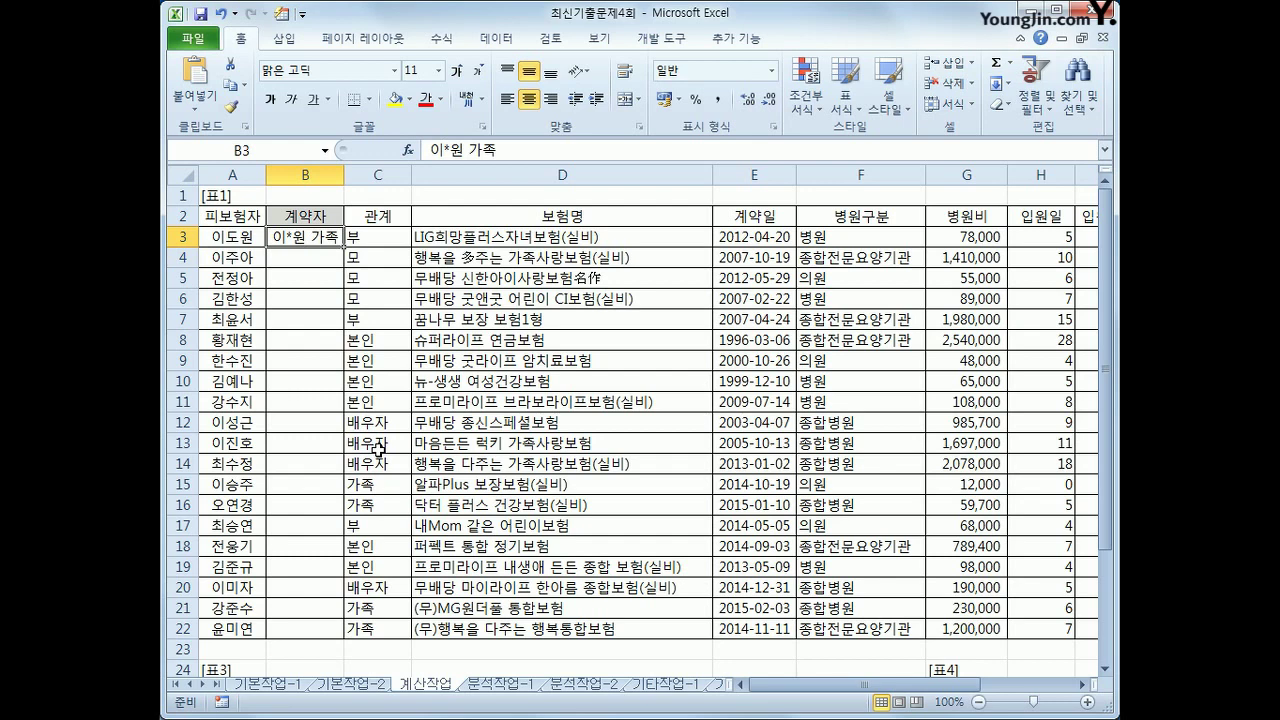
{"action": "key", "text": "Delete"}
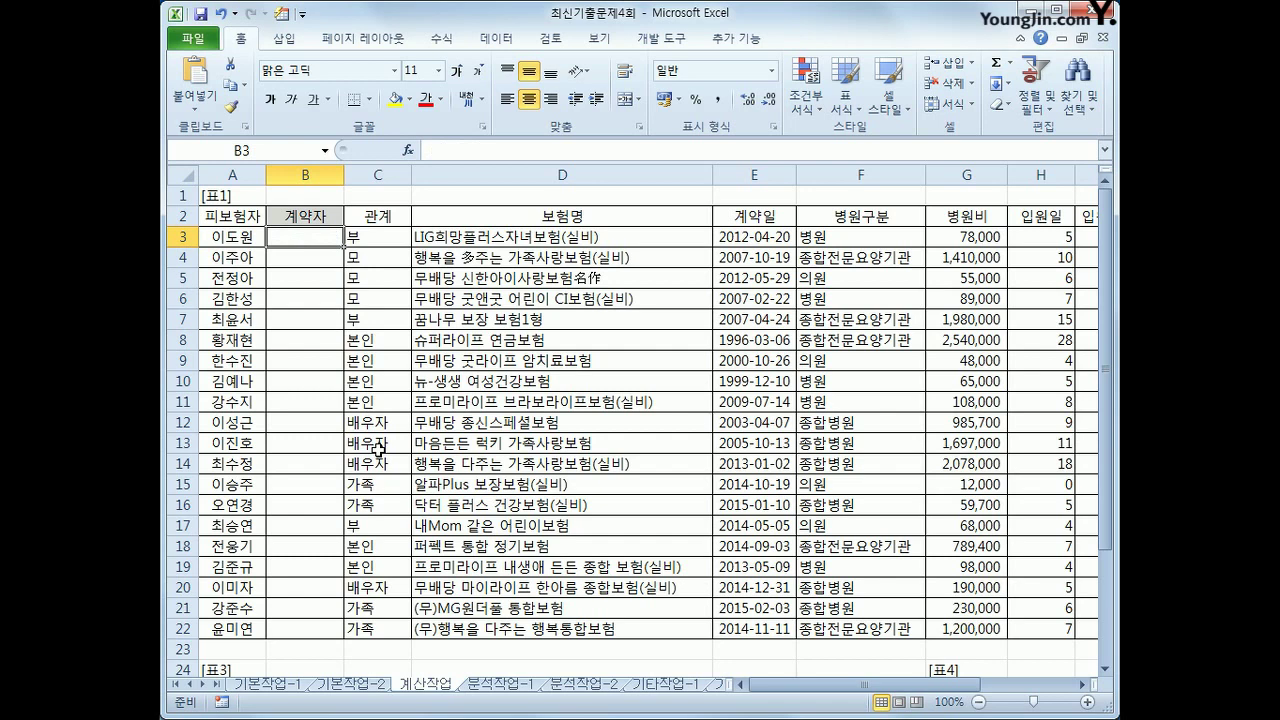
Start a formula in B3 with CONCATENATE around SUBSTITUTE, using A3 as the text in which characters are replaced
{"action": "type", "text": "="}
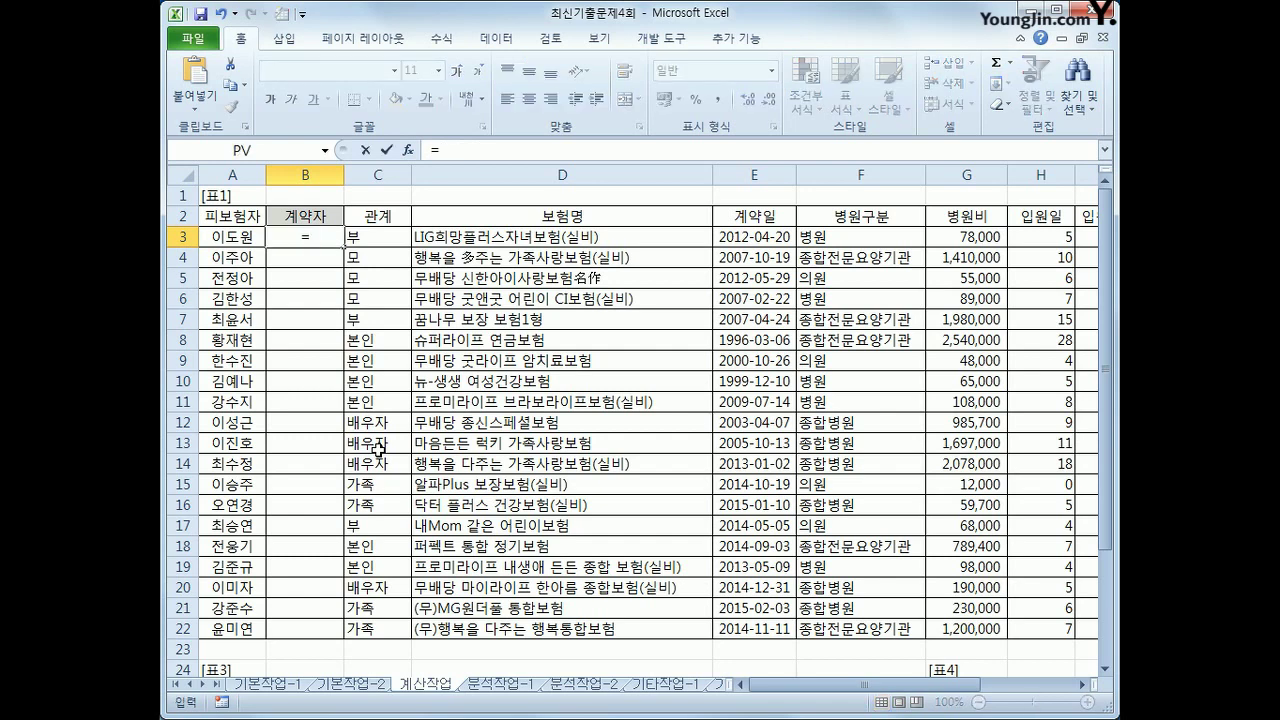
{"action": "type", "text": "con"}
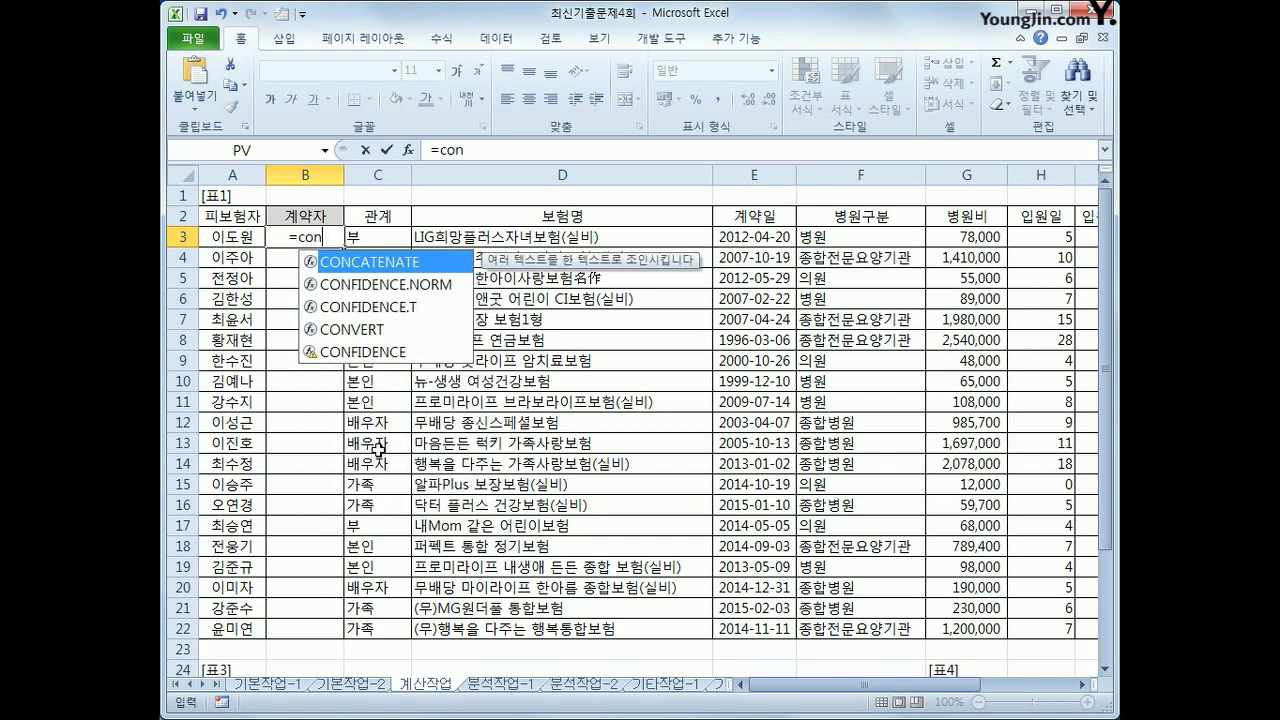
{"action": "key", "text": "Tab"}
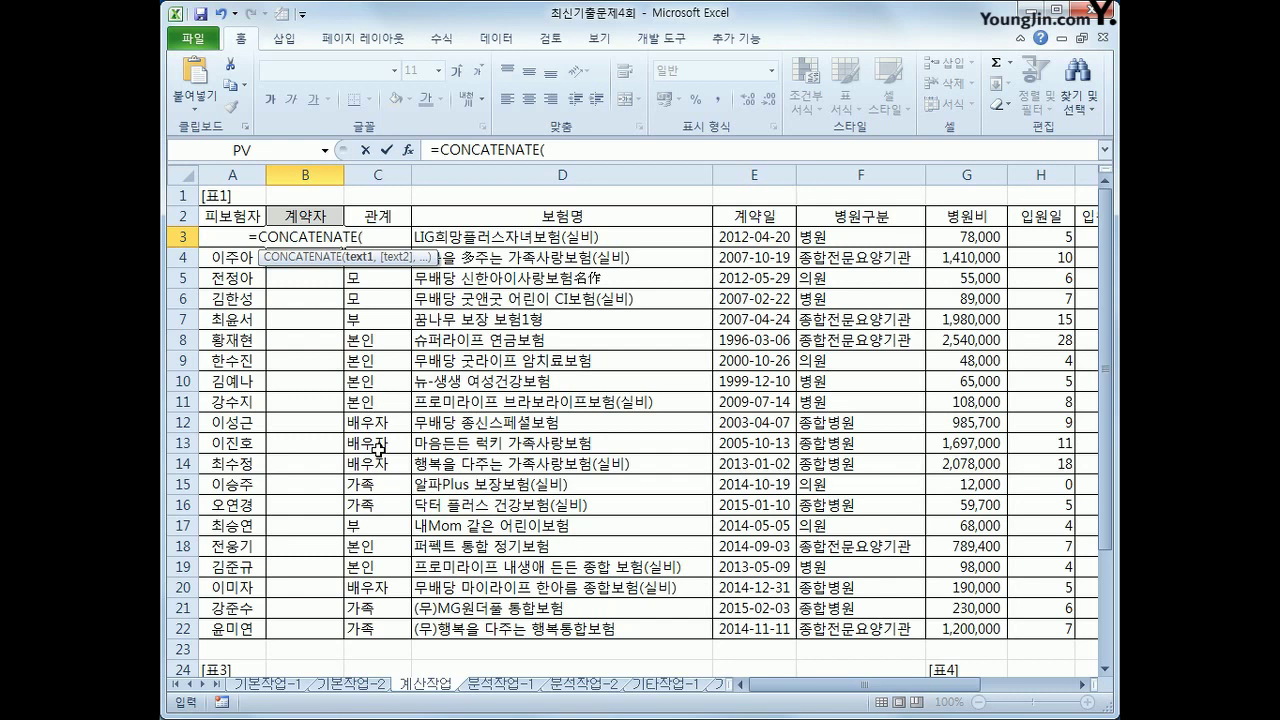
{"action": "type", "text": "sub"}
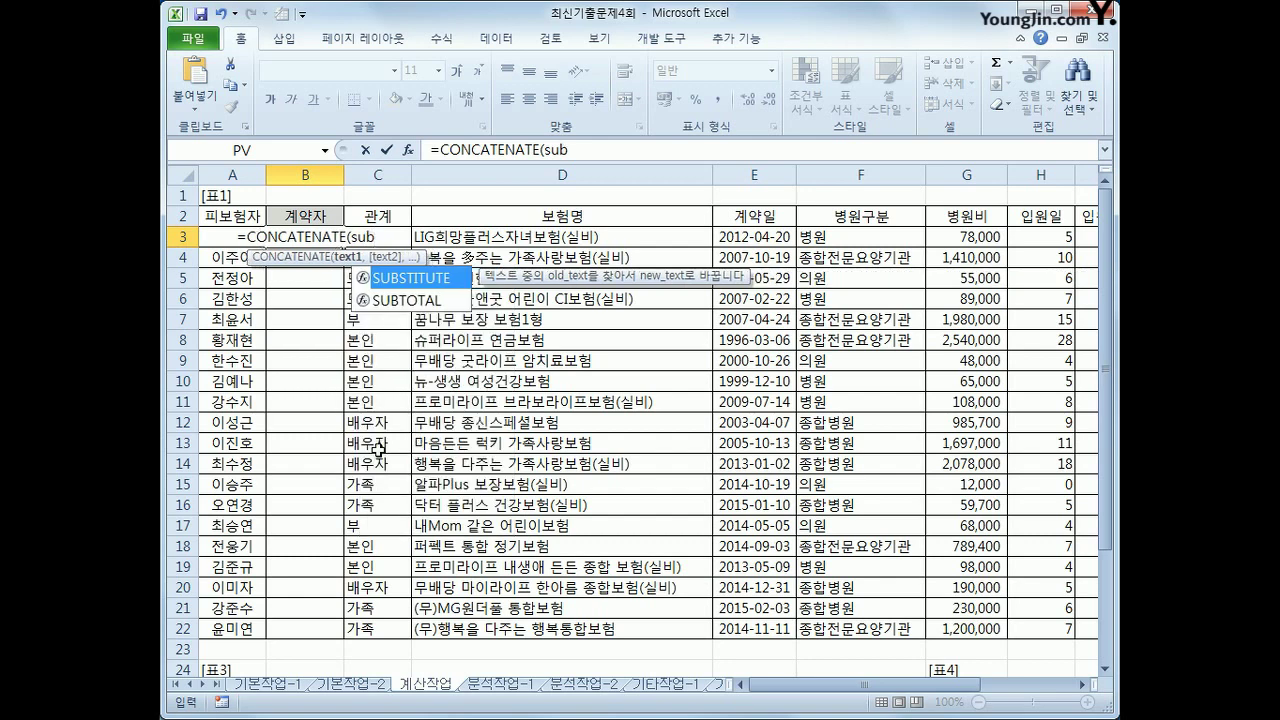
{"action": "key", "text": "Tab"}
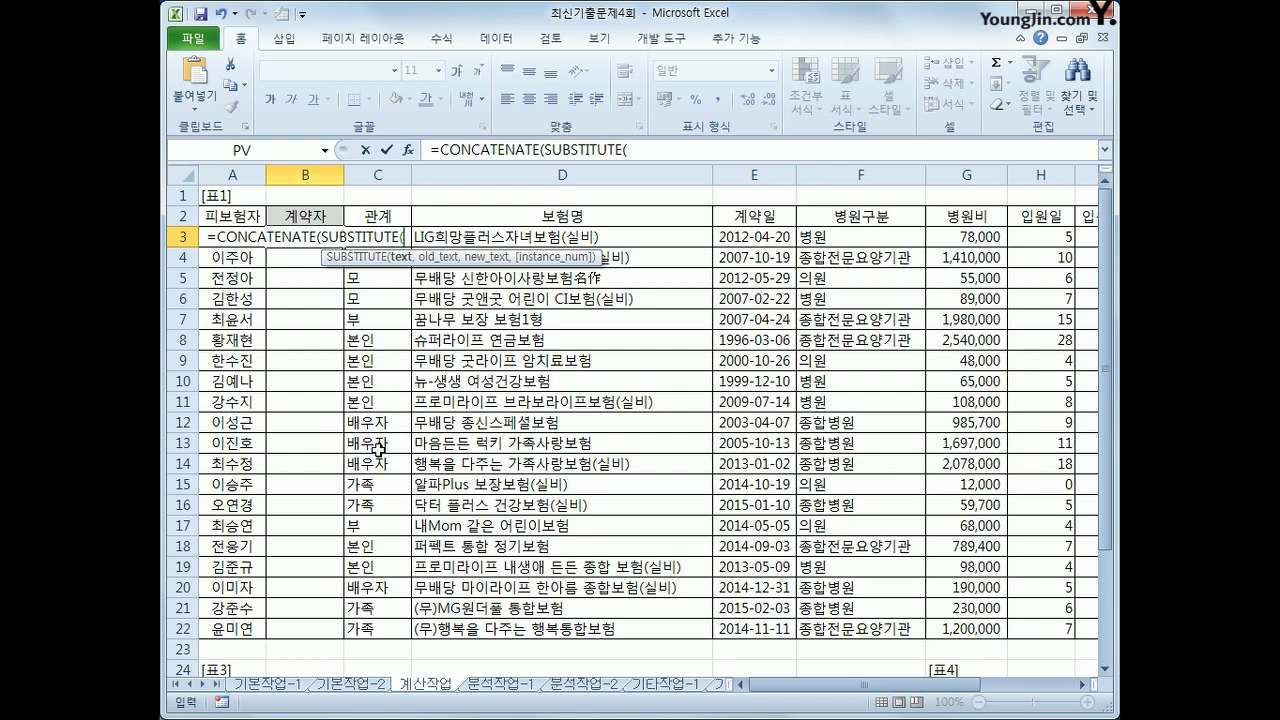
{"action": "key", "text": "Left"}
{"action": "type", "text": ","}
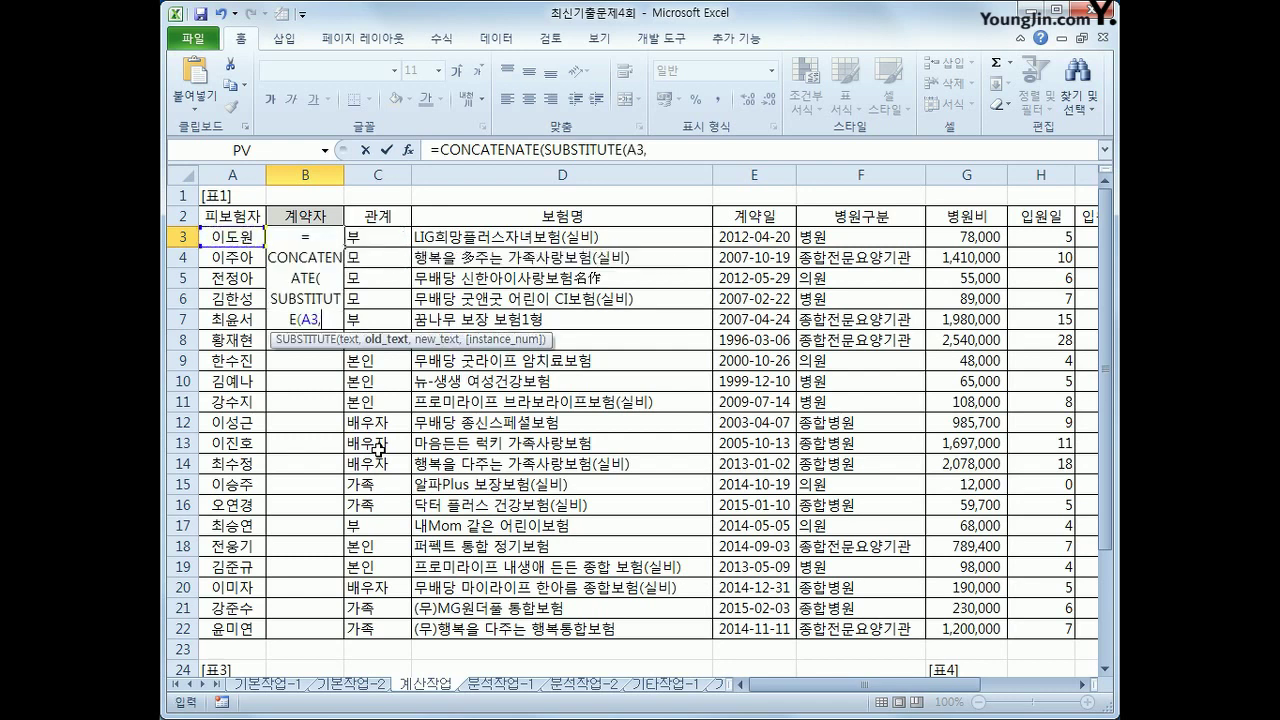
Complete the SUBSTITUTE part with MID(A3,2,1) as the old text and "*" as the new text
{"action": "type", "text": "mid("}
{"action": "key", "text": "Left"}
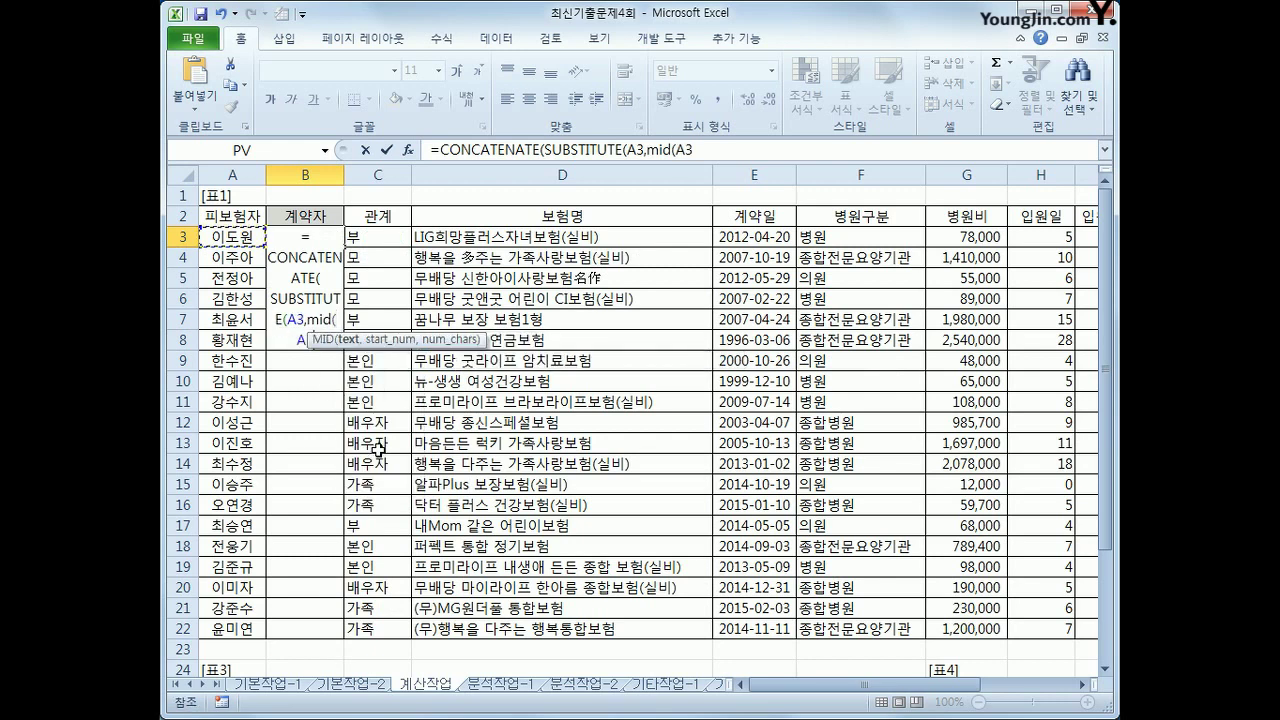
{"action": "type", "text": ",2,1)"}
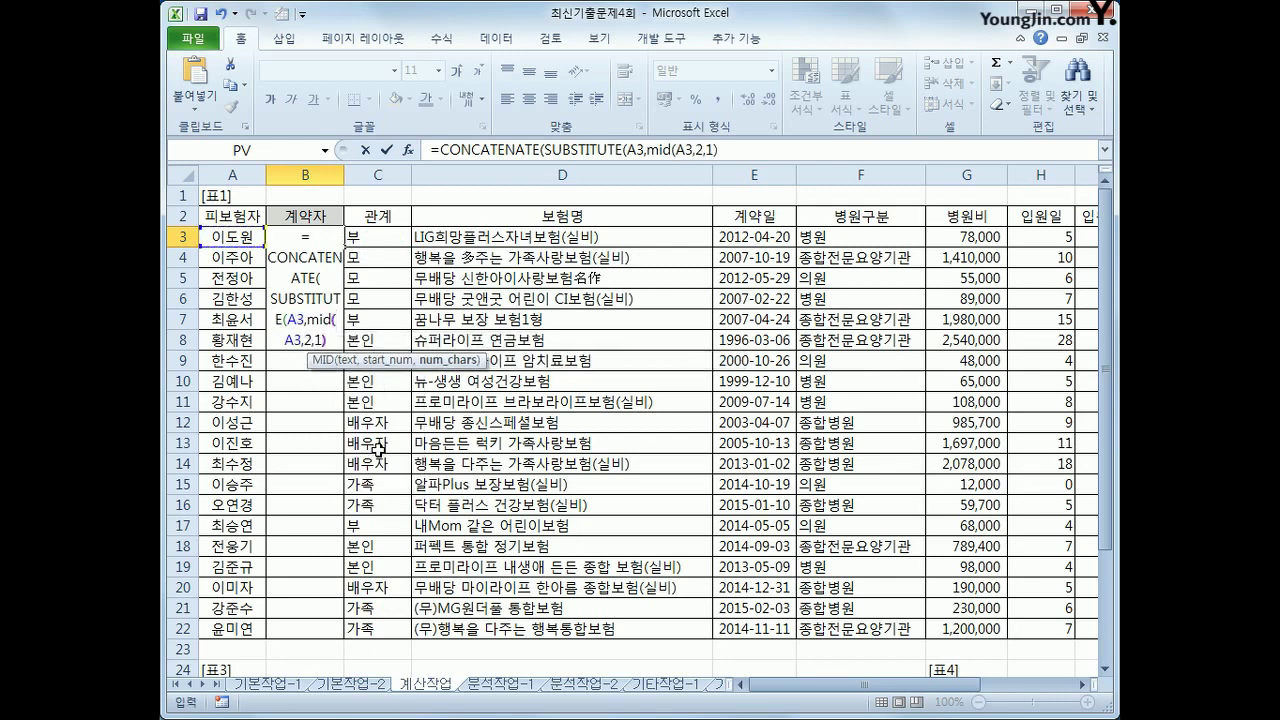
{"action": "type", "text": ",\""}
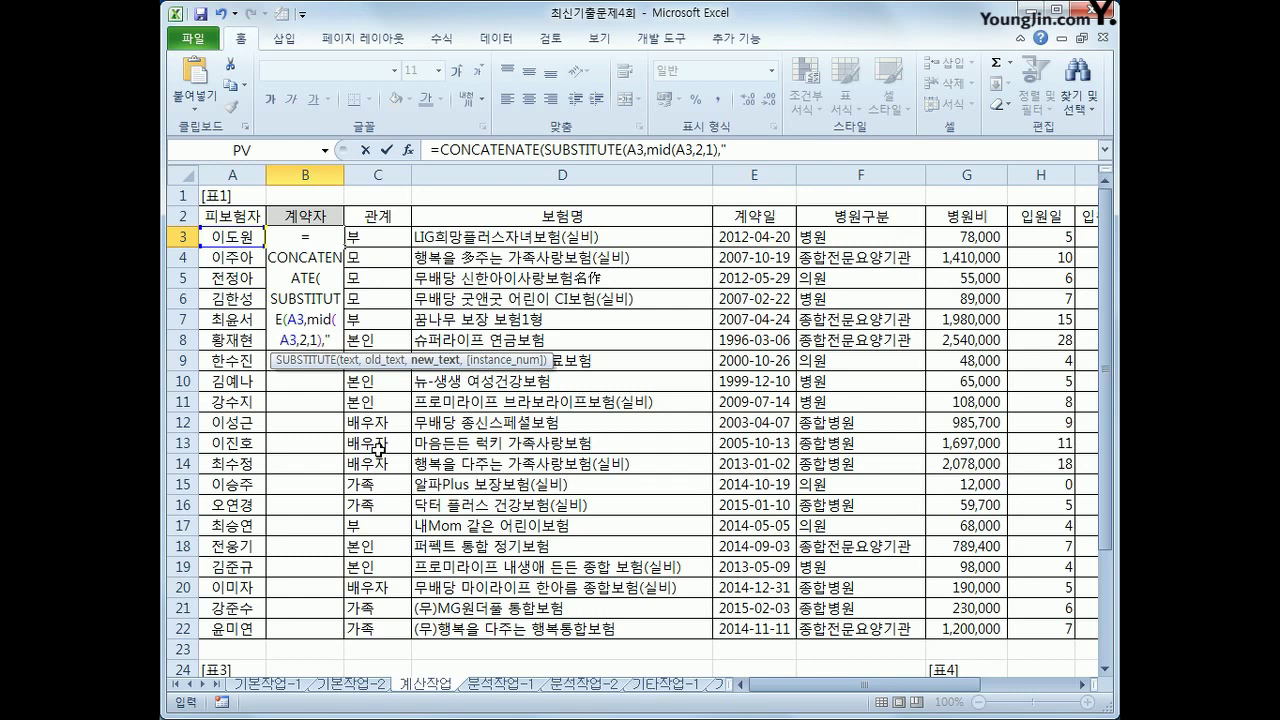
{"action": "type", "text": "*\")"}
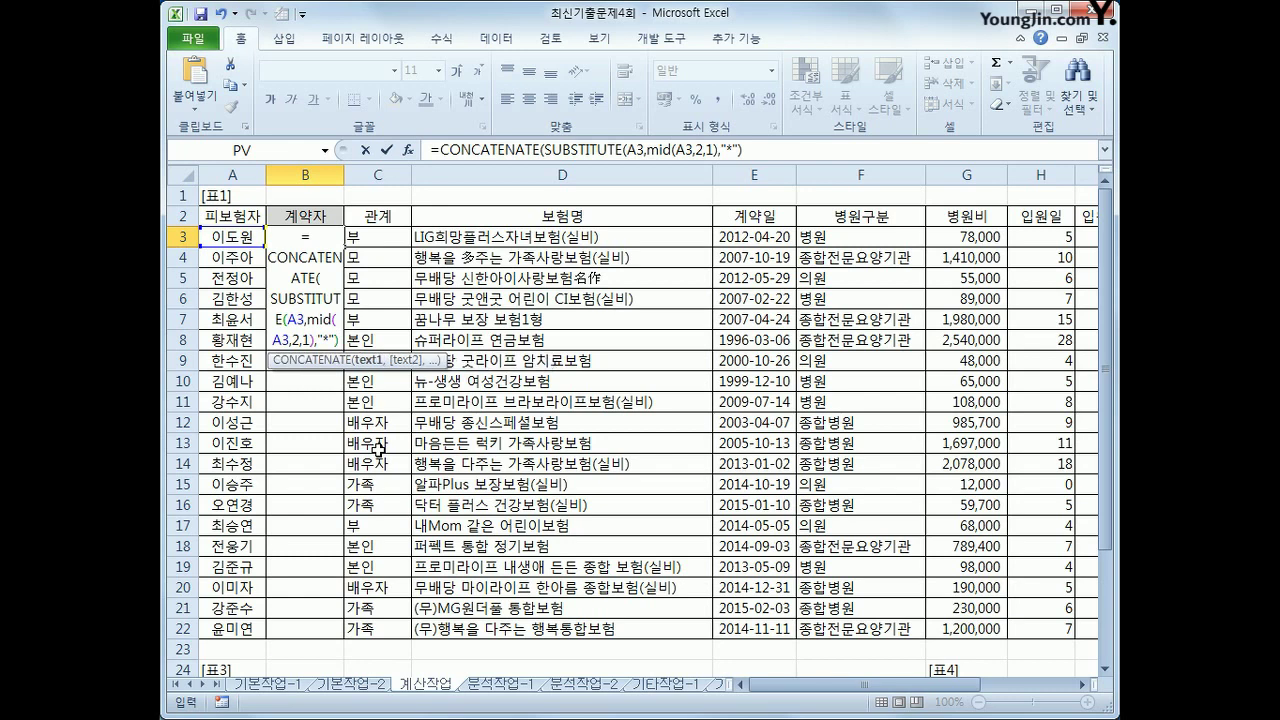
Add " 가족" as the second CONCATENATE text, enter the finished formula and reselect B3
{"action": "type", "text": ","}
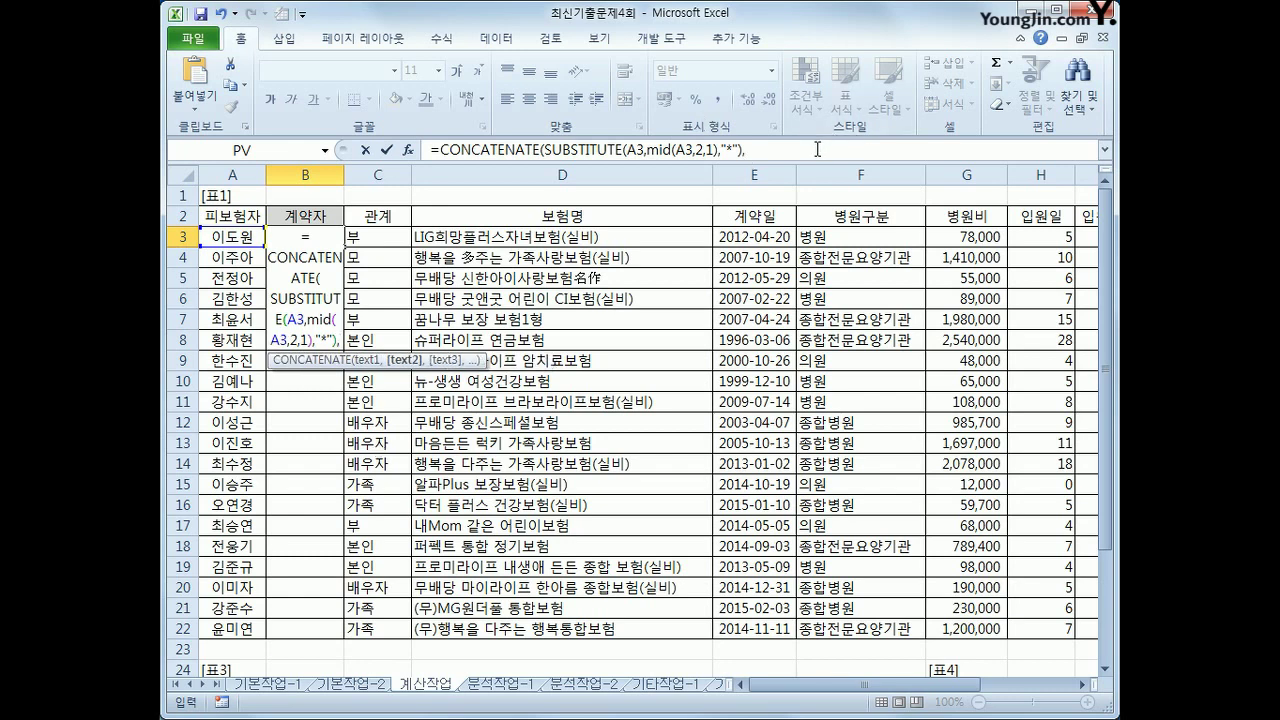
{"action": "left_click", "coordinate": [817, 149]}
{"action": "type", "text": "\""}
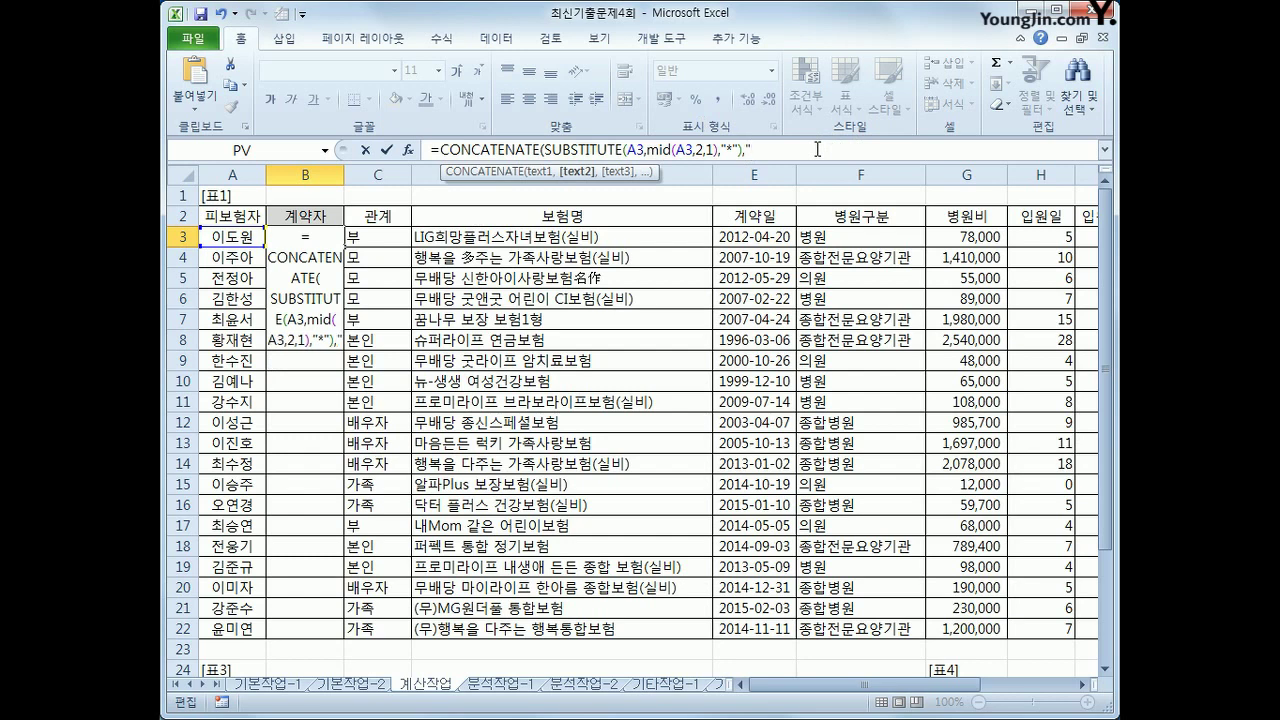
{"action": "type", "text": "dowh"}
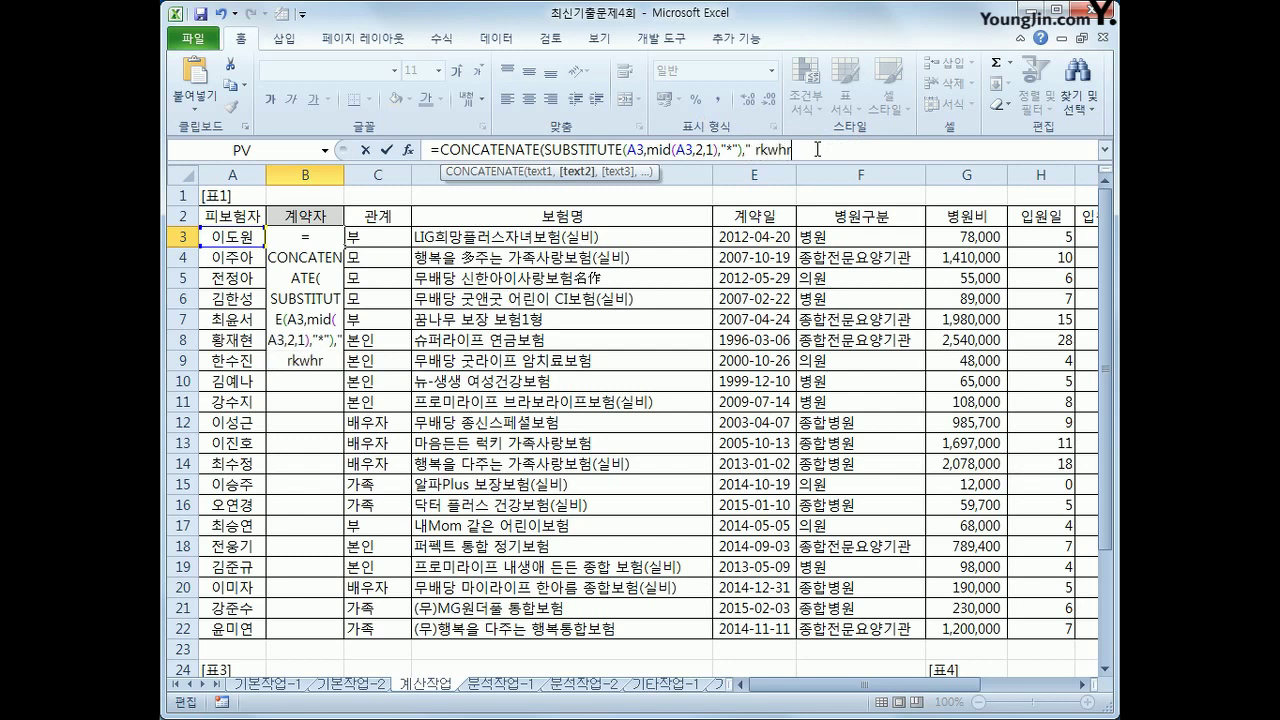
{"action": "key", "text": "BackSpace"}
{"action": "key", "text": "BackSpace"}
{"action": "key", "text": "BackSpace"}
{"action": "key", "text": "BackSpace"}
{"action": "type", "text": "가족\""}
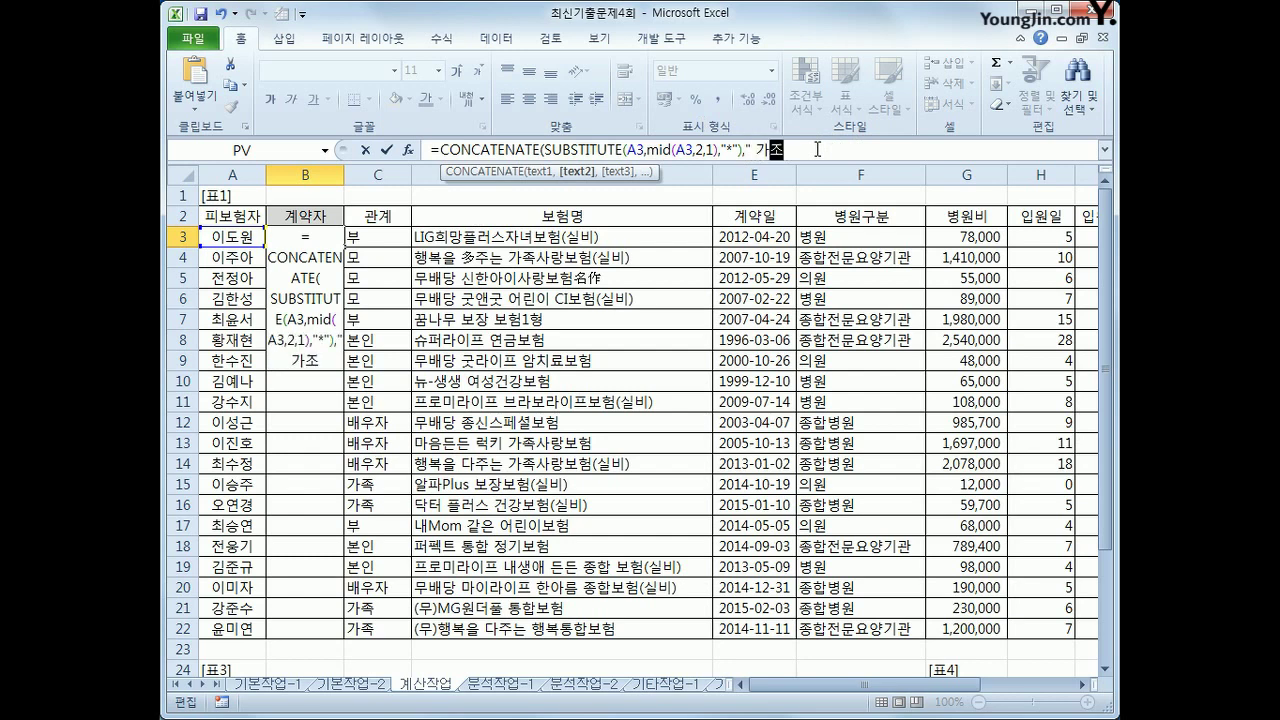
{"action": "type", "text": ")"}
{"action": "key", "text": "Return"}
{"action": "key", "text": "Up"}
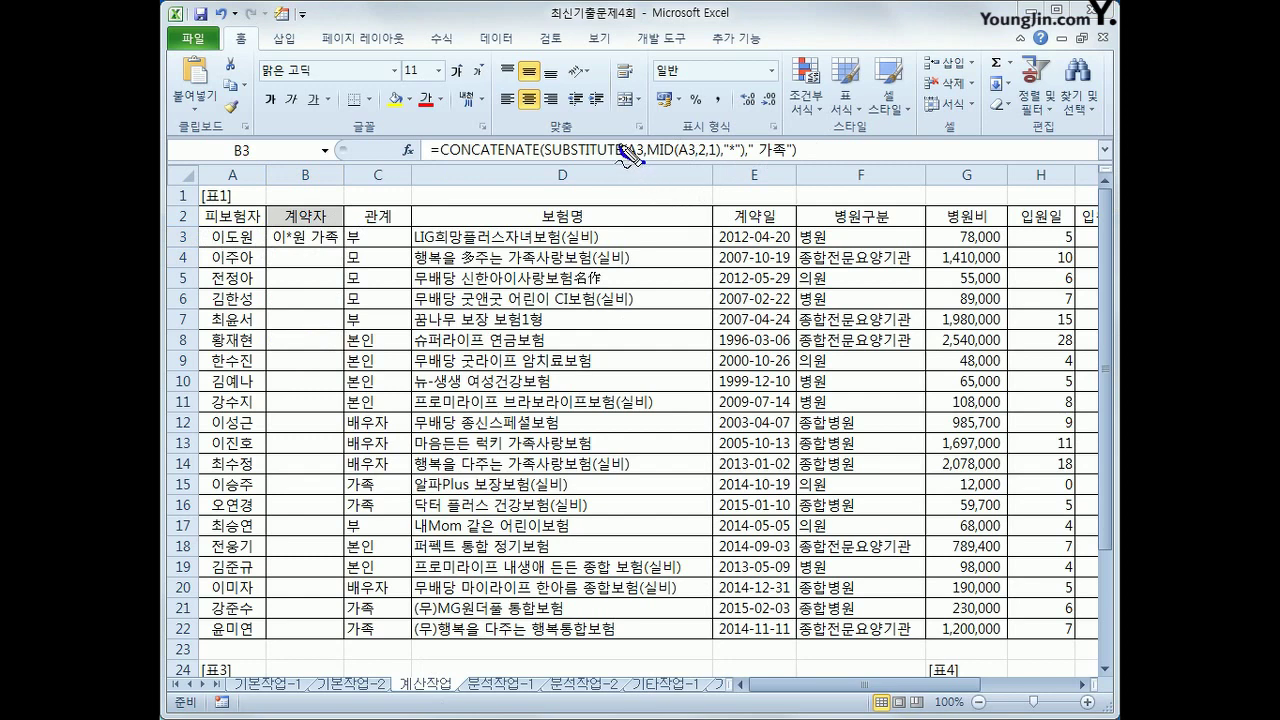
{"action": "mouse_move", "coordinate": [645, 140]}
{"action": "left_mouse_down"}
{"action": "mouse_move", "coordinate": [642, 165]}
{"action": "mouse_move", "coordinate": [724, 158]}
{"action": "mouse_move", "coordinate": [742, 140]}
{"action": "mouse_move", "coordinate": [741, 156]}
{"action": "left_mouse_up"}
{"action": "mouse_move", "coordinate": [548, 136]}
{"action": "left_mouse_down"}
{"action": "mouse_move", "coordinate": [548, 172]}
{"action": "mouse_move", "coordinate": [756, 168]}
{"action": "mouse_move", "coordinate": [750, 138]}
{"action": "mouse_move", "coordinate": [548, 142]}
{"action": "left_mouse_up"}
{"action": "mouse_move", "coordinate": [798, 164]}
{"action": "left_mouse_down"}
{"action": "mouse_move", "coordinate": [764, 166]}
{"action": "mouse_move", "coordinate": [790, 146]}
{"action": "left_mouse_up"}
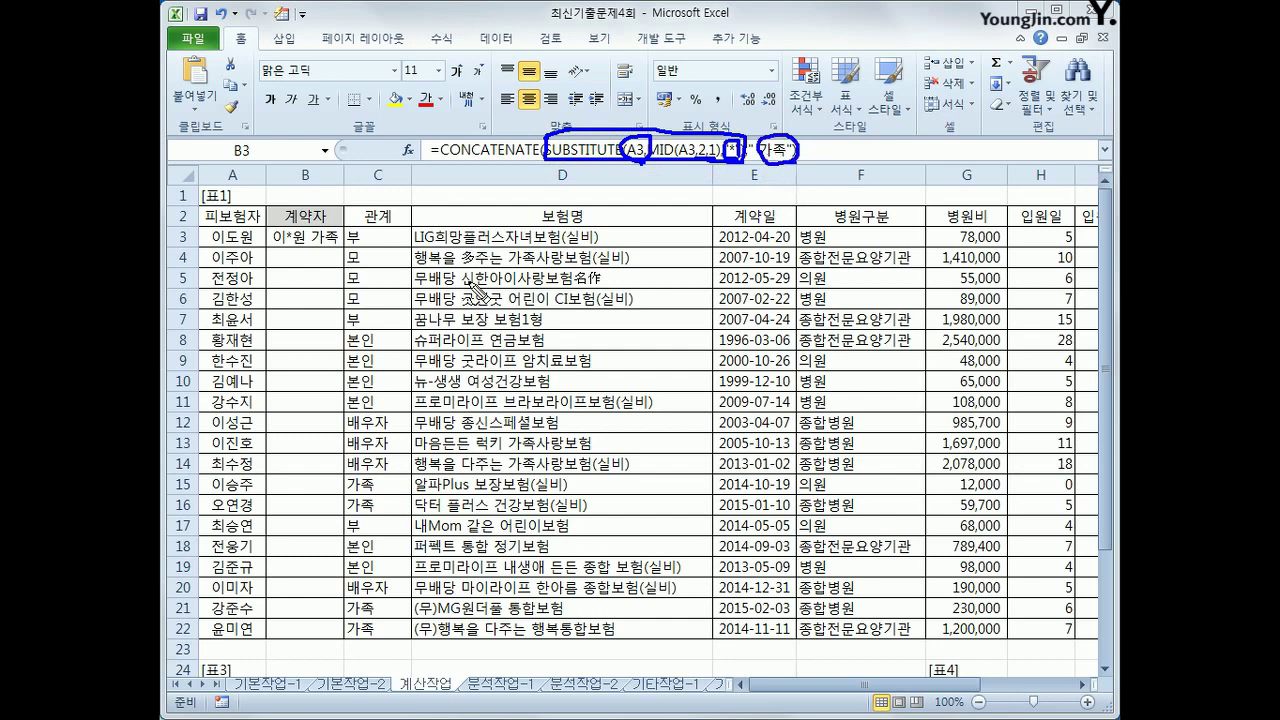
{"action": "key", "text": "Escape"}
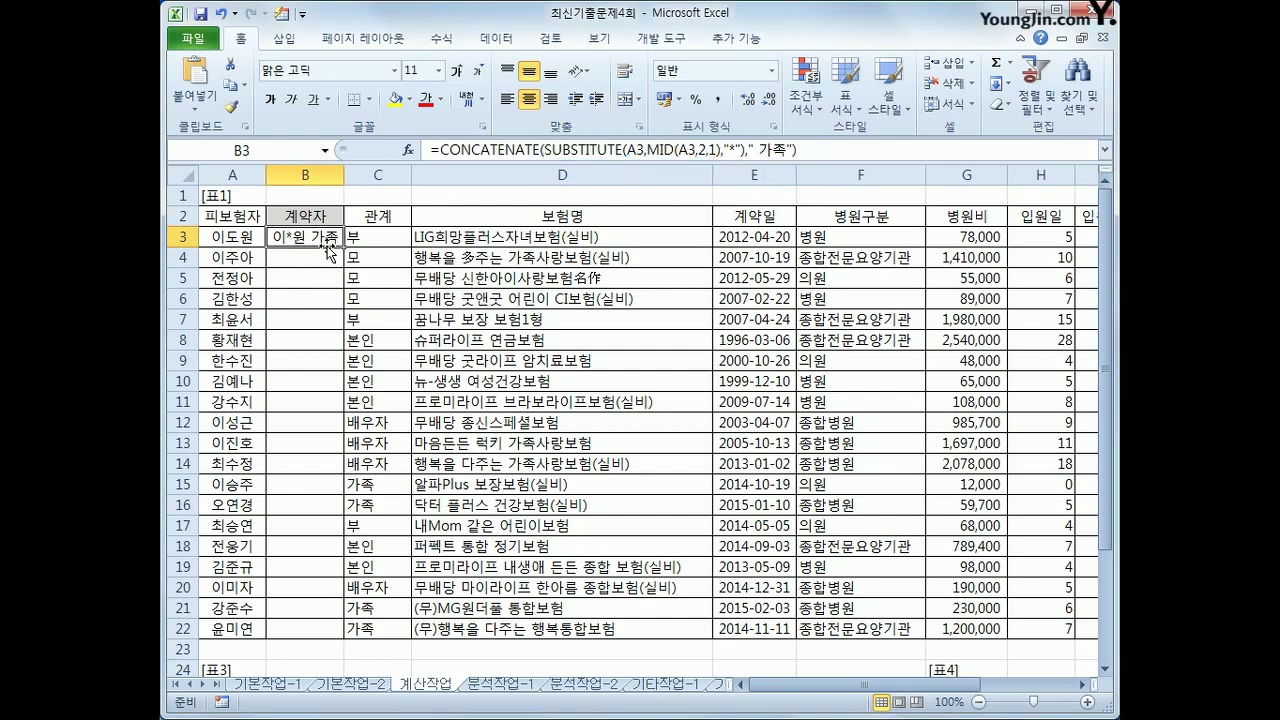
Fill the 계약자 formula from B3 down through B22
{"action": "double_click", "coordinate": [341, 245]}
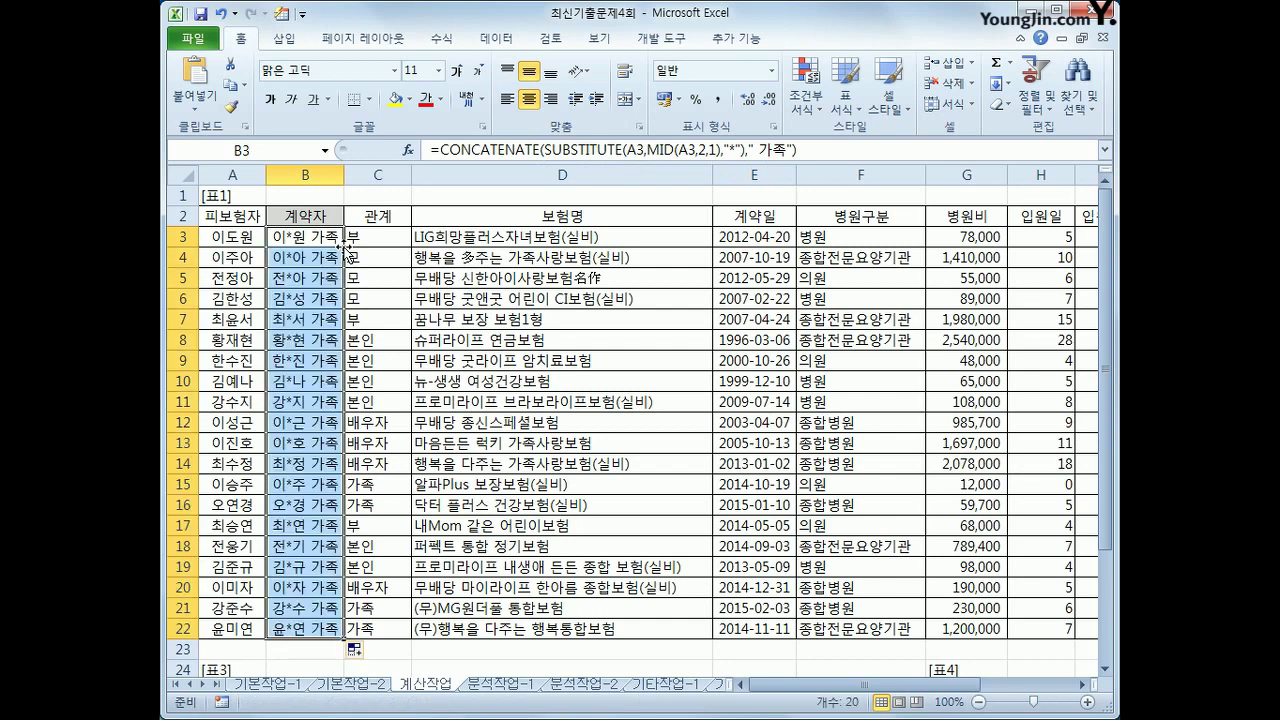
Examine 표1's 병원구분, 병원비 and 입원일 columns, the empty 보험금지급 range J3:J22, and the 공제액표 in 표2 (M3:N7)
{"action": "left_click", "coordinate": [636, 222]}
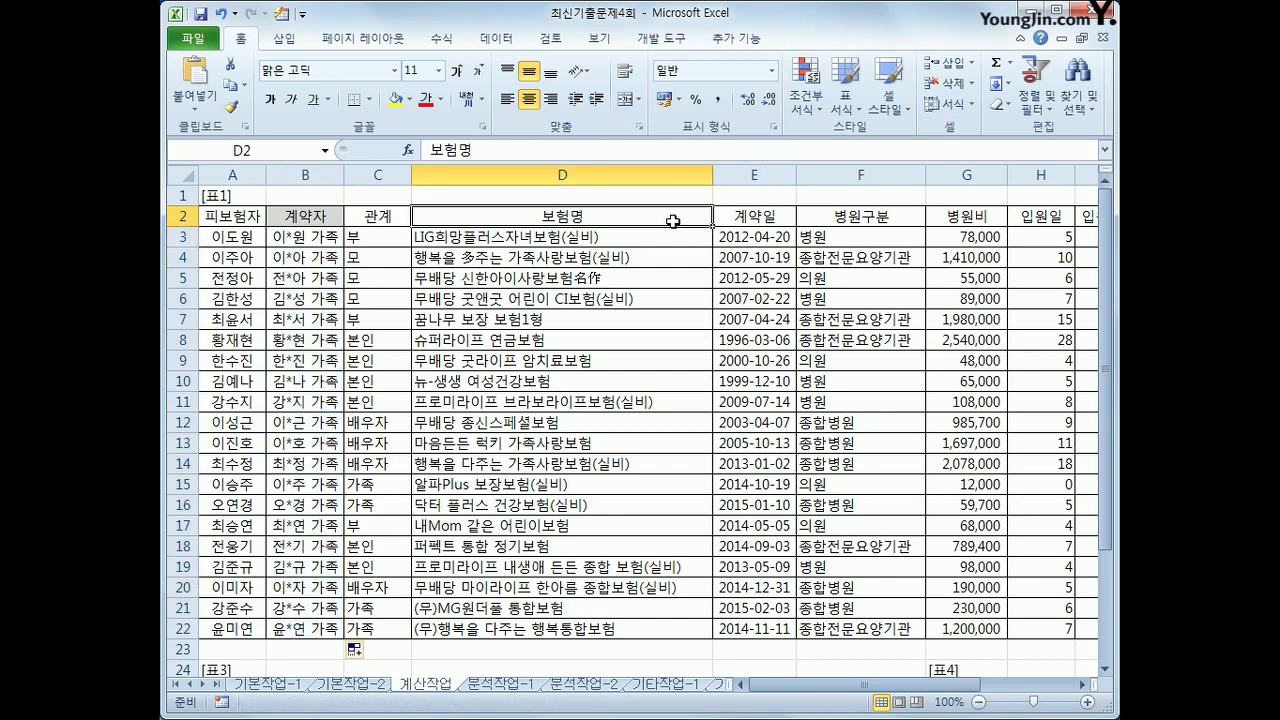
{"action": "left_click", "coordinate": [826, 220]}
{"action": "left_click", "coordinate": [930, 221]}
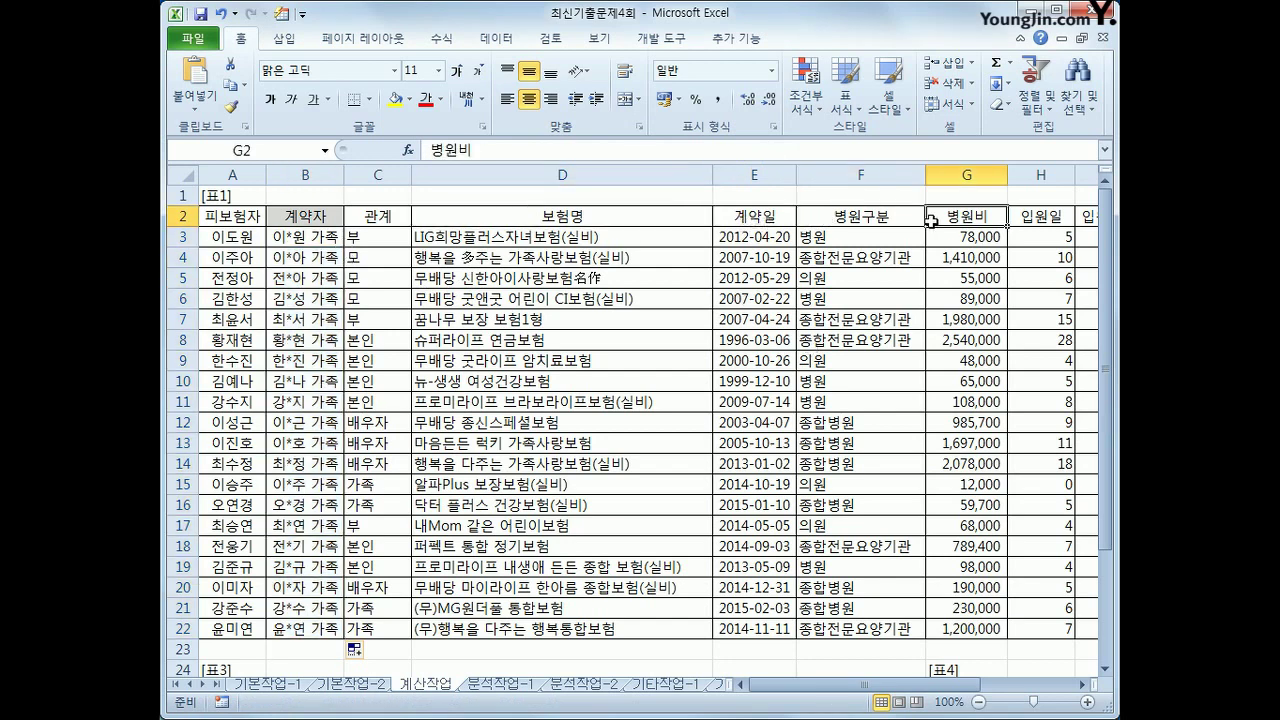
{"action": "left_click", "coordinate": [1028, 220]}
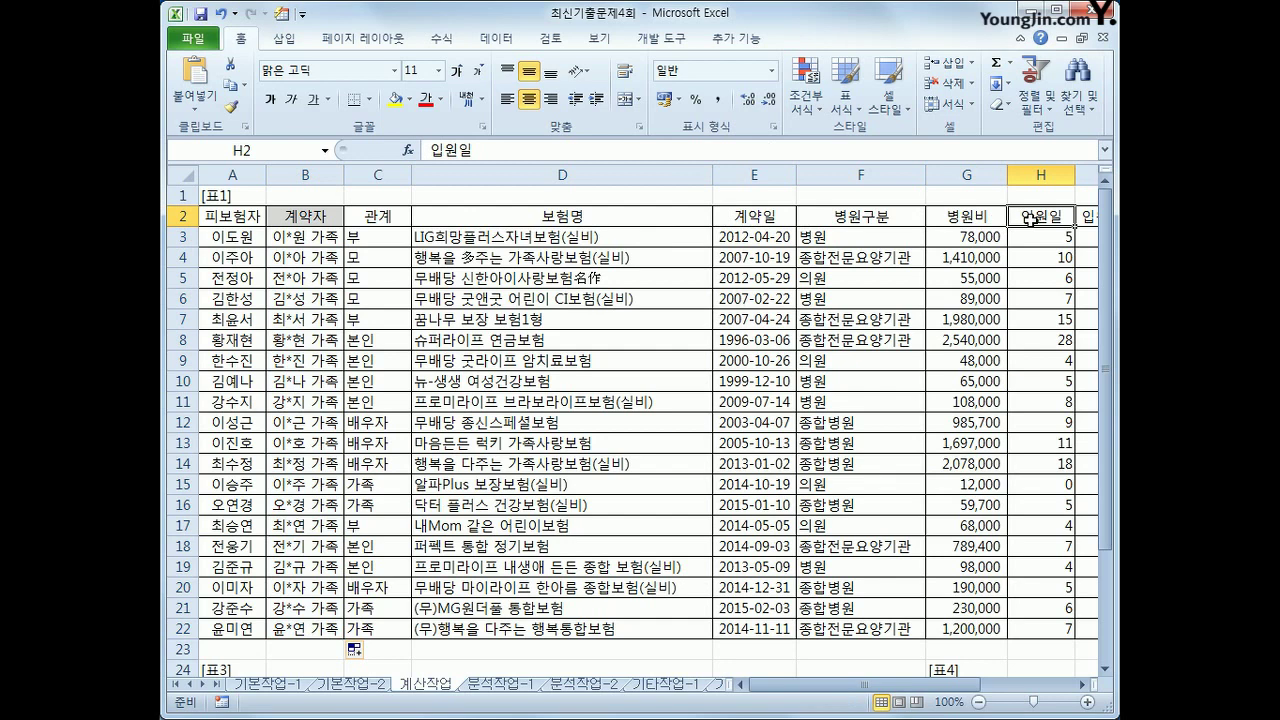
{"action": "scroll", "coordinate": [874, 304], "scroll_direction": "down", "scroll_amount": 2}
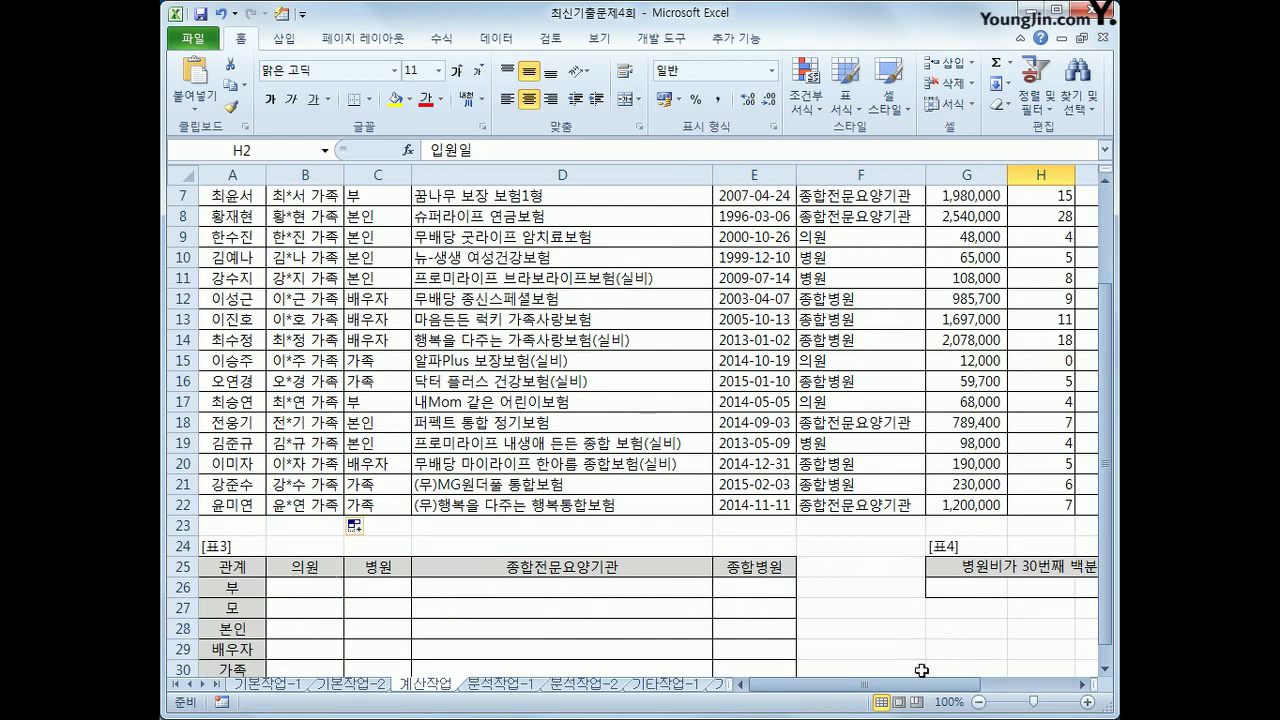
{"action": "left_click_drag", "start_coordinate": [915, 686], "coordinate": [1020, 690]}
{"action": "scroll", "coordinate": [965, 540], "scroll_direction": "up", "scroll_amount": 2}
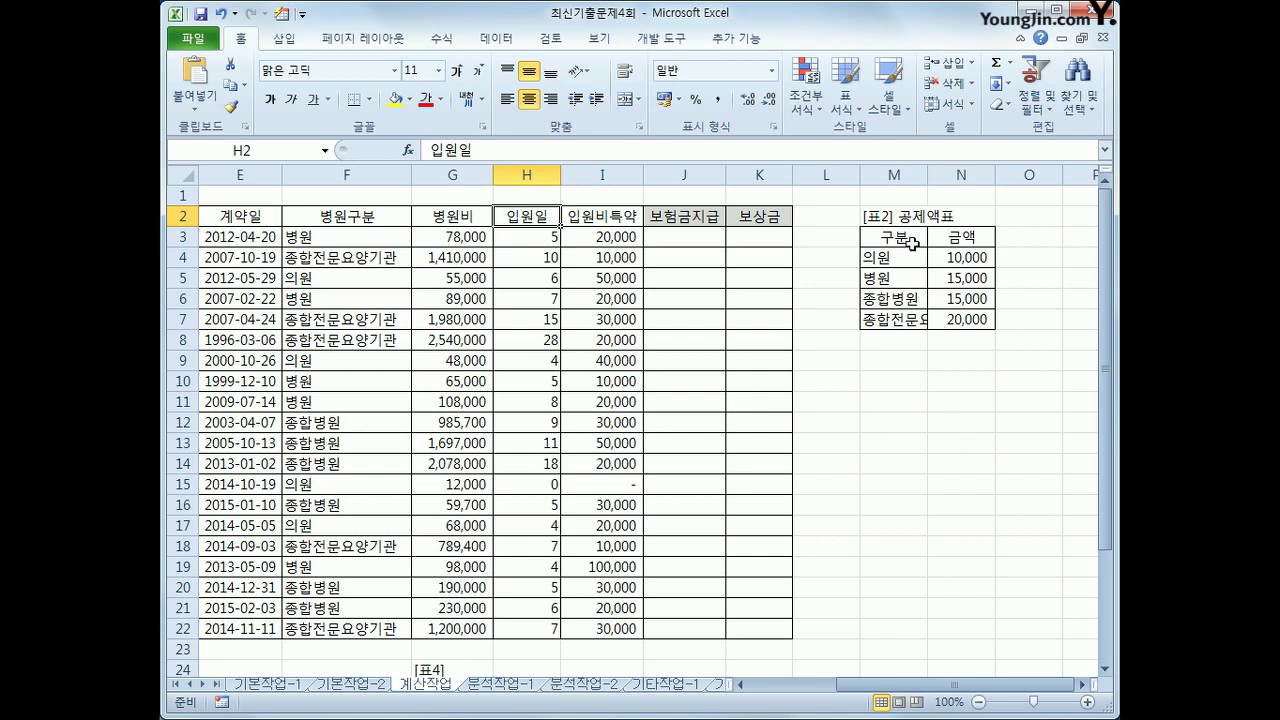
{"action": "left_click_drag", "start_coordinate": [908, 238], "coordinate": [945, 320]}
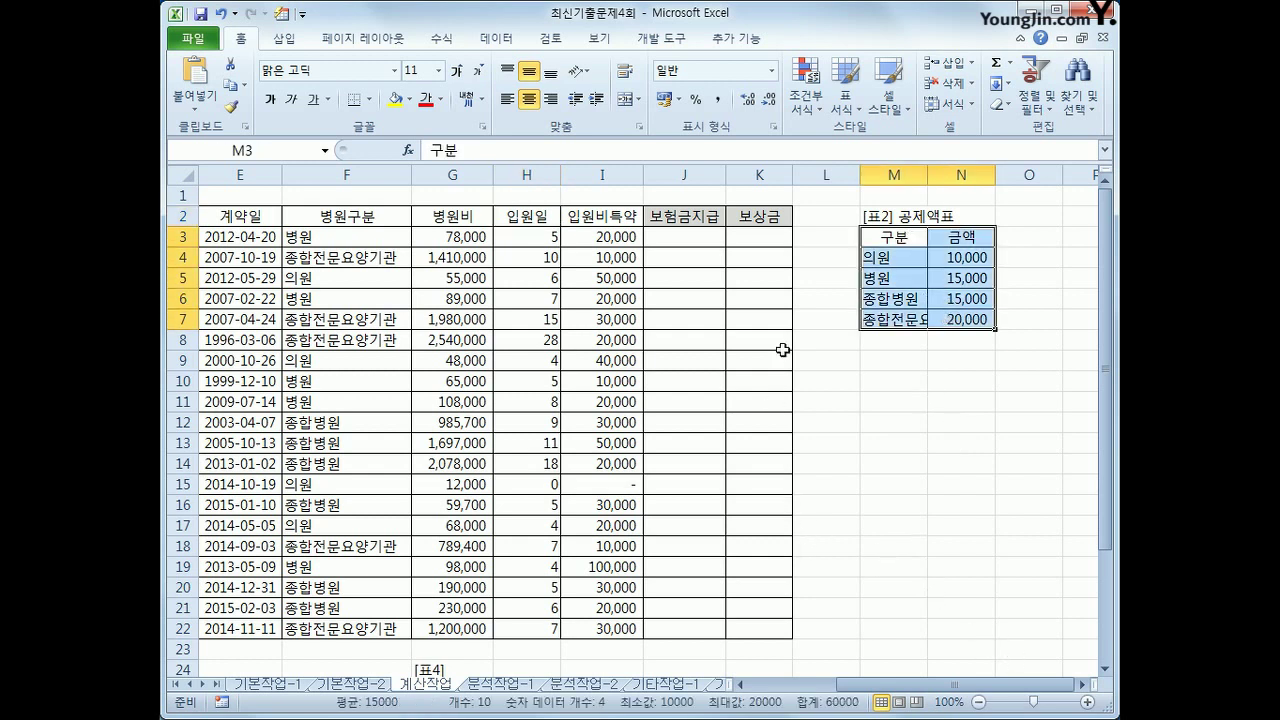
{"action": "left_click_drag", "start_coordinate": [692, 240], "coordinate": [702, 632]}
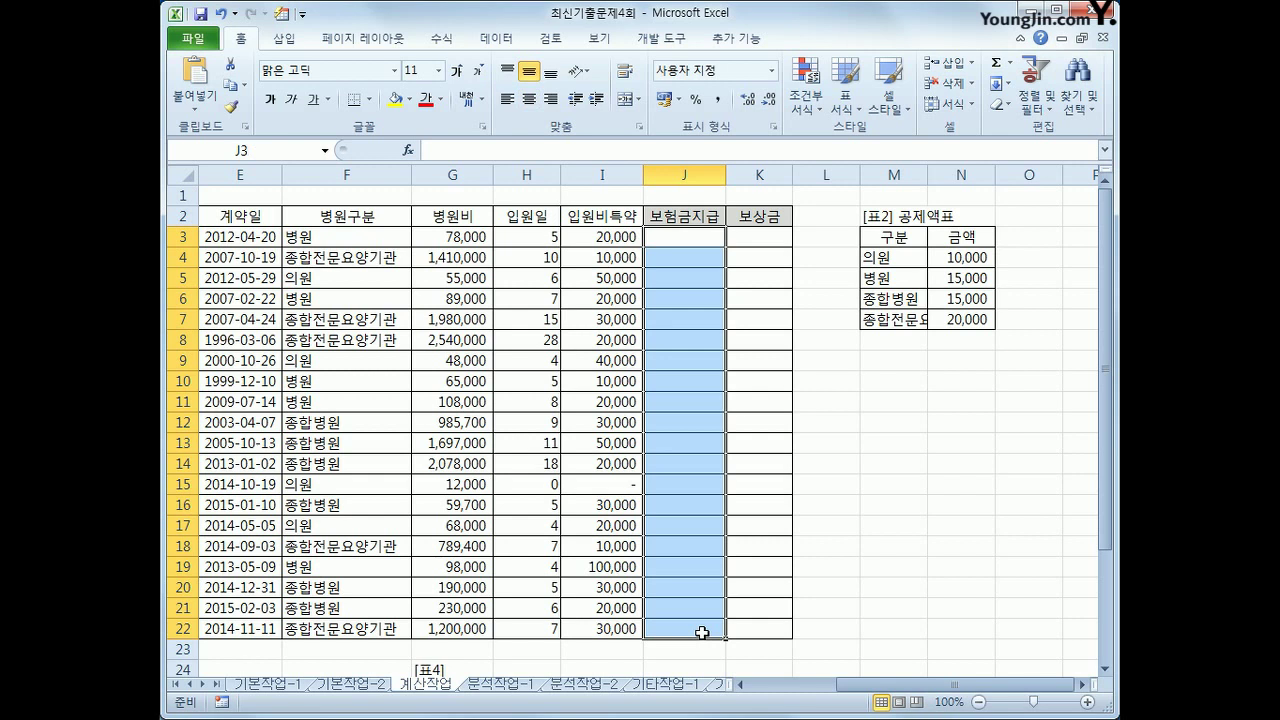
{"action": "left_click_drag", "start_coordinate": [950, 232], "coordinate": [907, 312]}
{"action": "left_click_drag", "start_coordinate": [920, 258], "coordinate": [915, 318]}
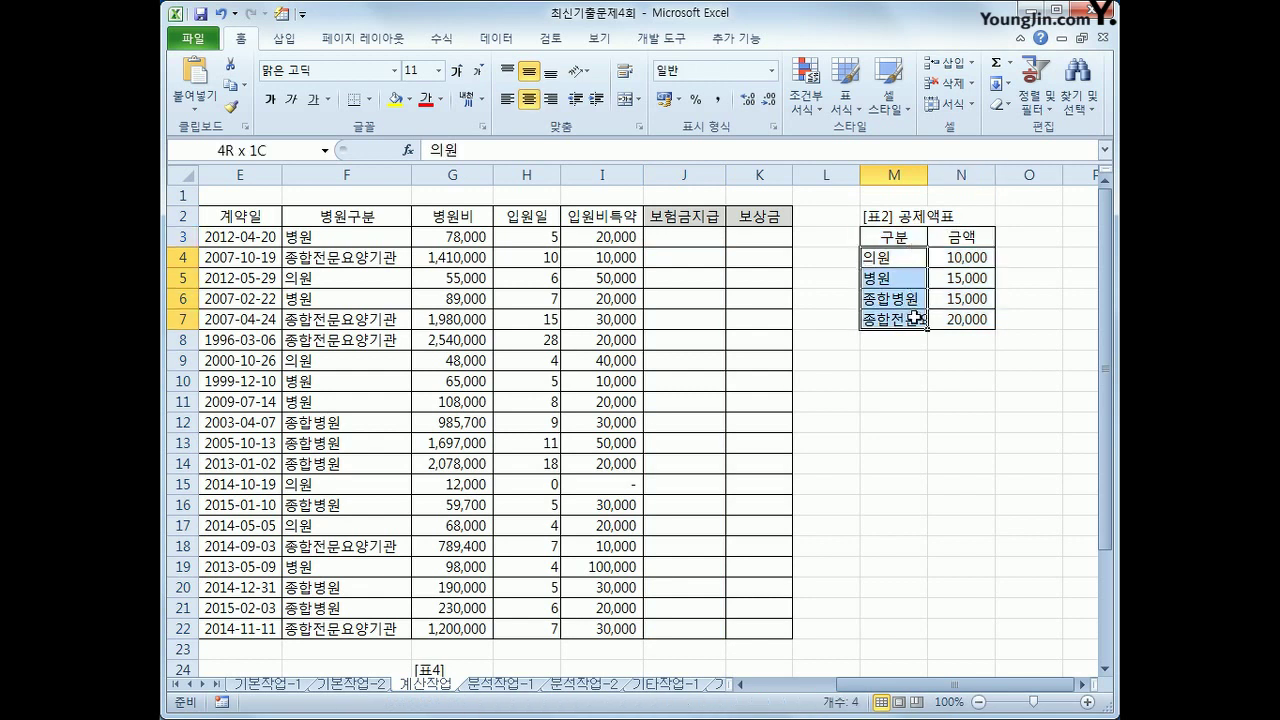
{"action": "left_click_drag", "start_coordinate": [915, 318], "coordinate": [915, 318]}
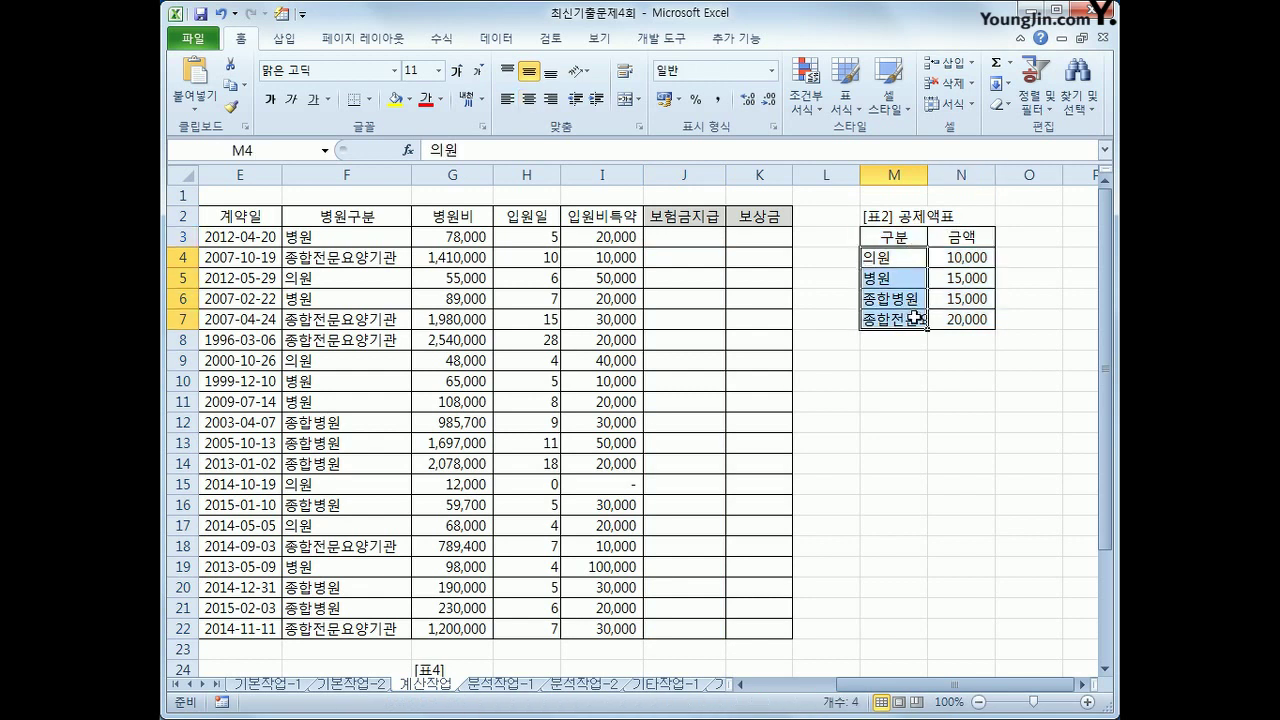
Start the 보험금지급 formula in J3 with =(H3-3)*I3+
{"action": "left_click", "coordinate": [679, 239]}
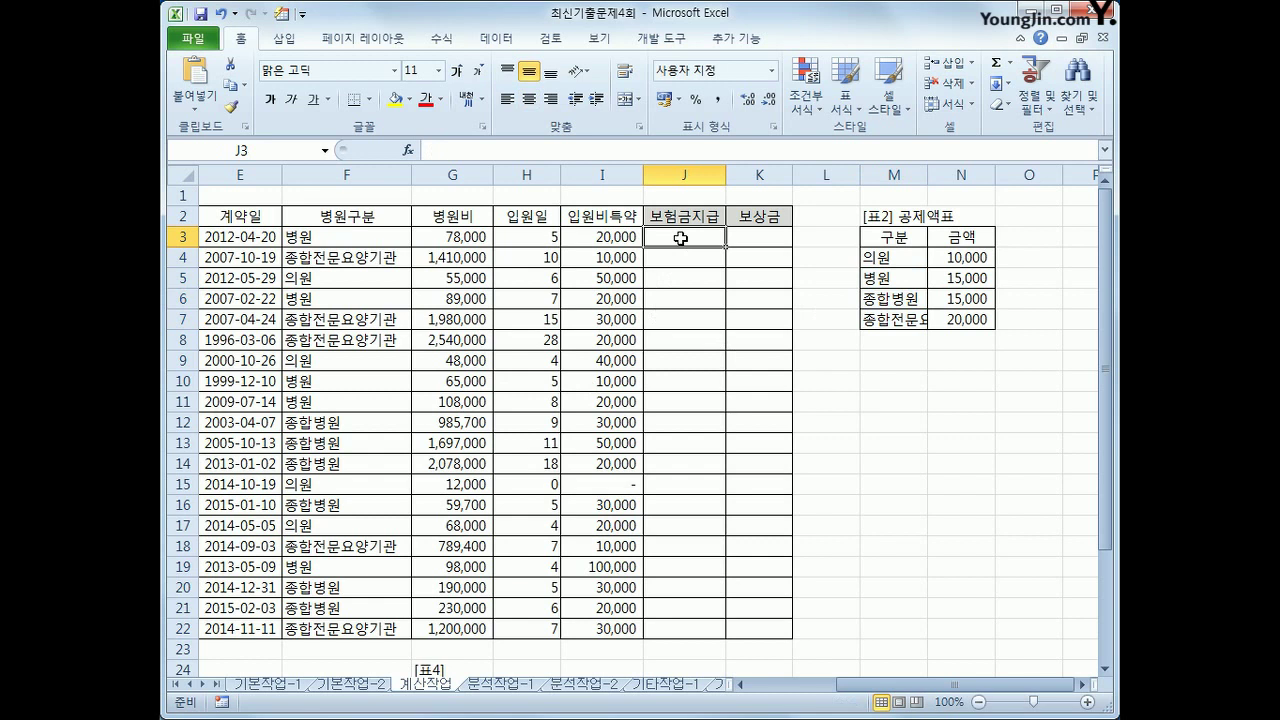
{"action": "type", "text": "="}
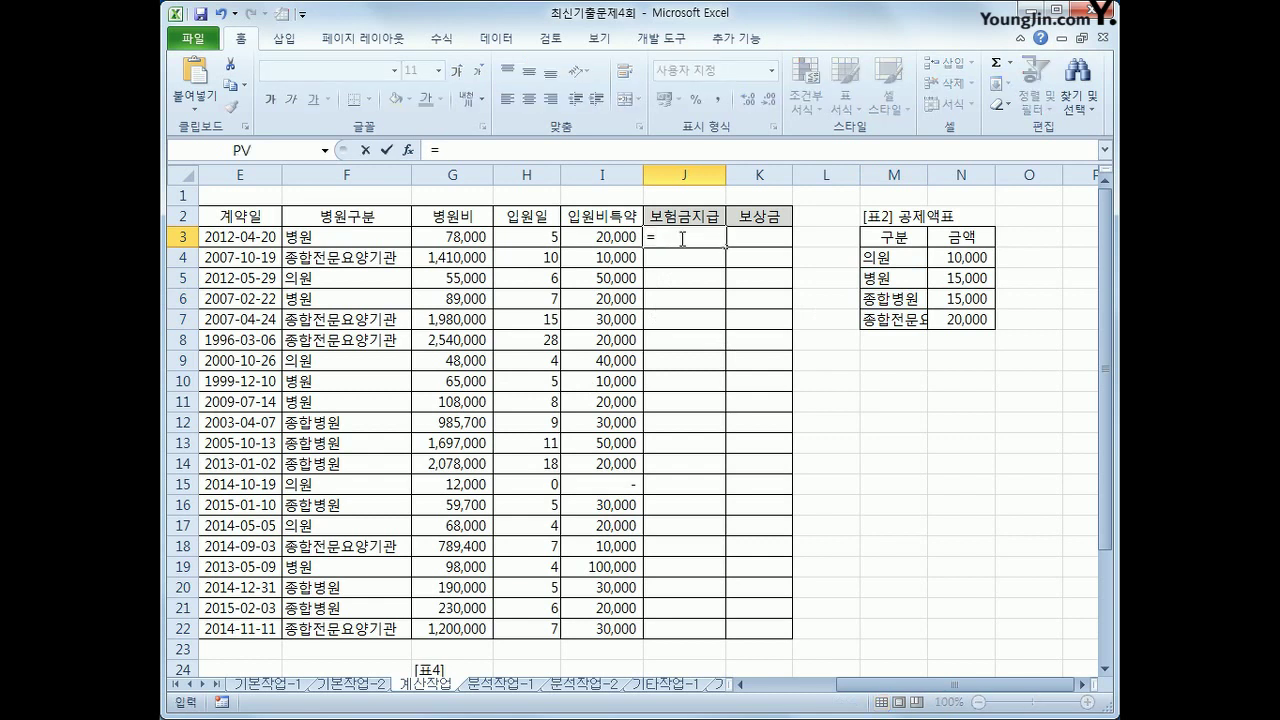
{"action": "type", "text": "("}
{"action": "key", "text": "Left"}
{"action": "key", "text": "Left"}
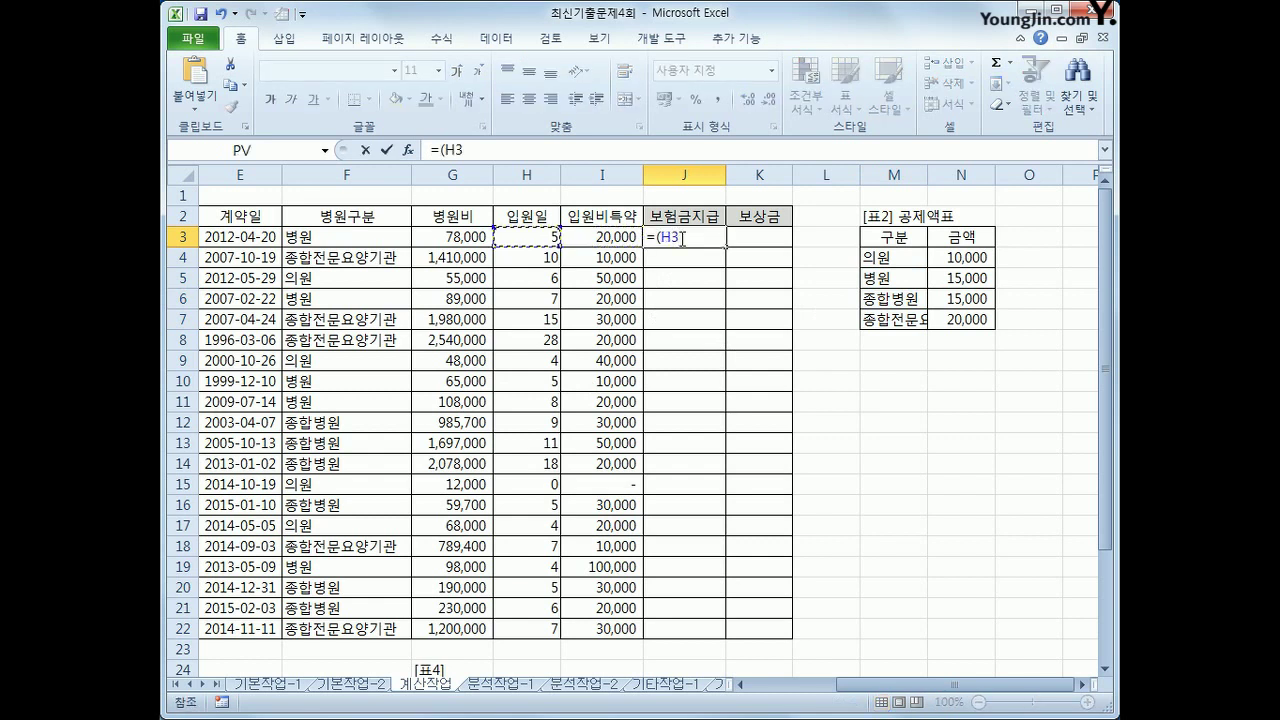
{"action": "type", "text": "-3)"}
{"action": "type", "text": "*"}
{"action": "key", "text": "Left"}
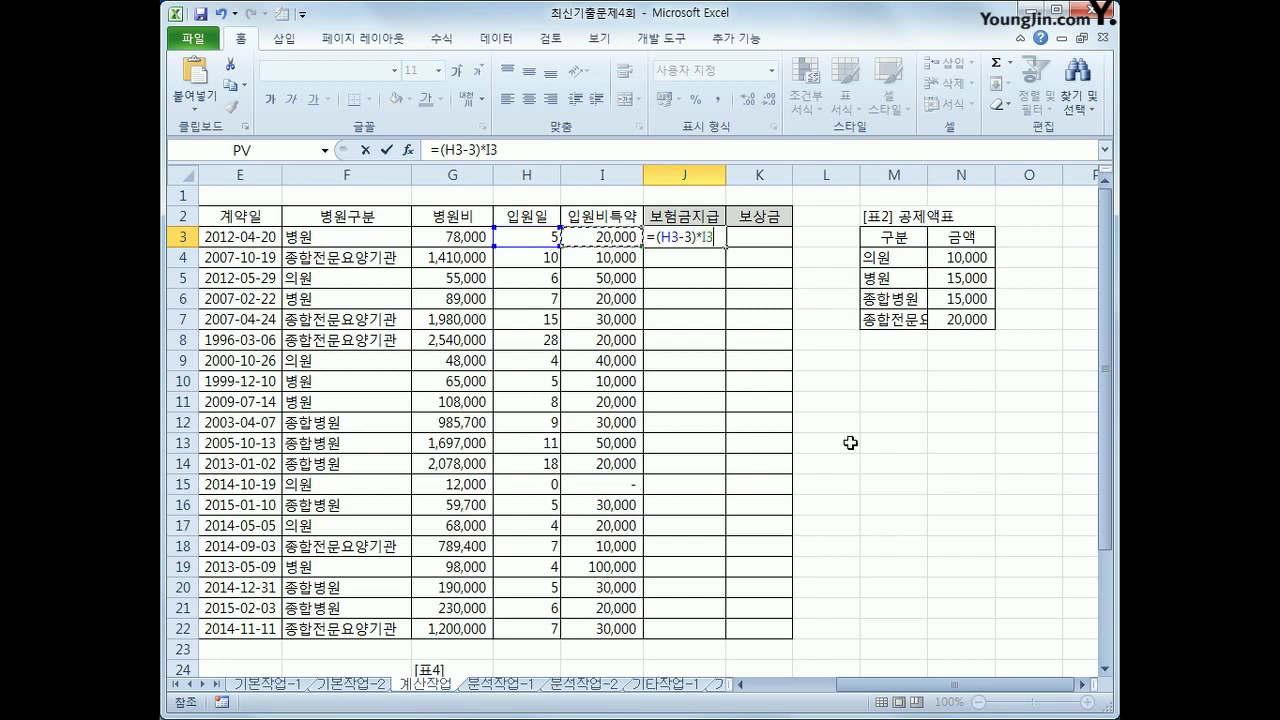
{"action": "type", "text": "+"}
Continue the J3 formula after the plus sign with an IF function containing a nested RIGHT function
{"action": "left_click_drag", "start_coordinate": [975, 690], "coordinate": [910, 692]}
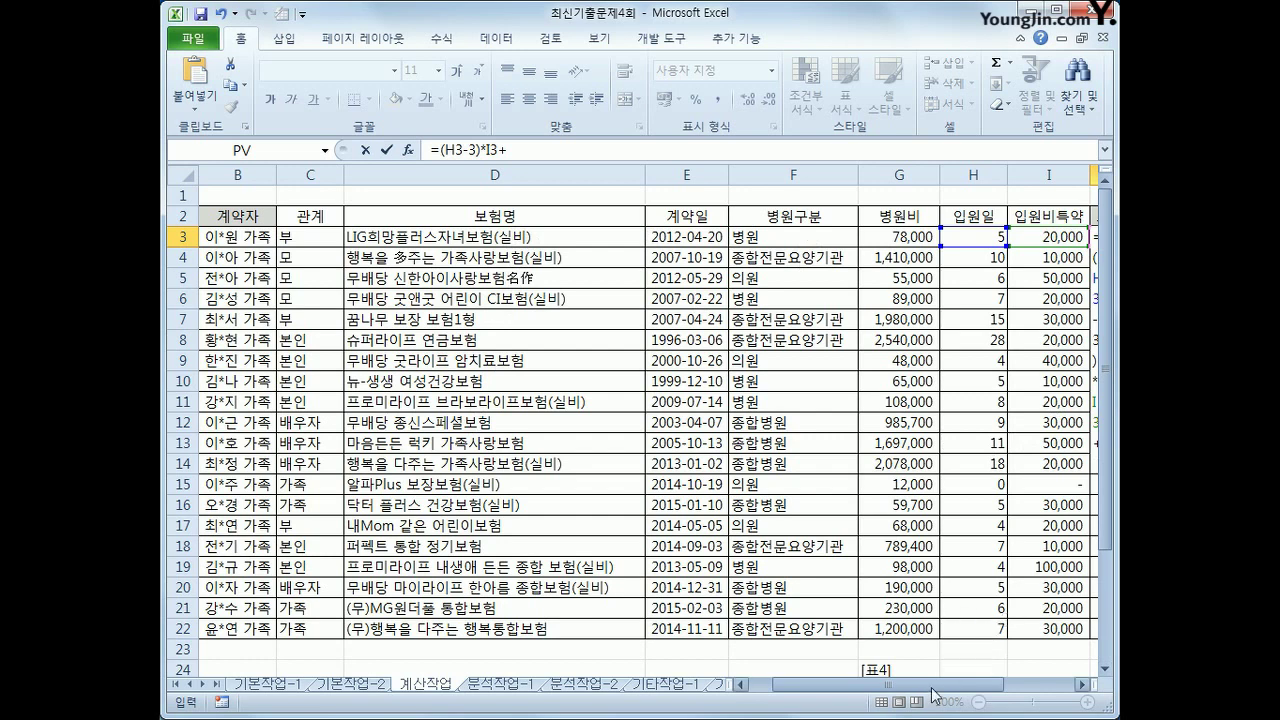
{"action": "left_click", "coordinate": [1082, 684]}
{"action": "left_click", "coordinate": [1082, 684]}
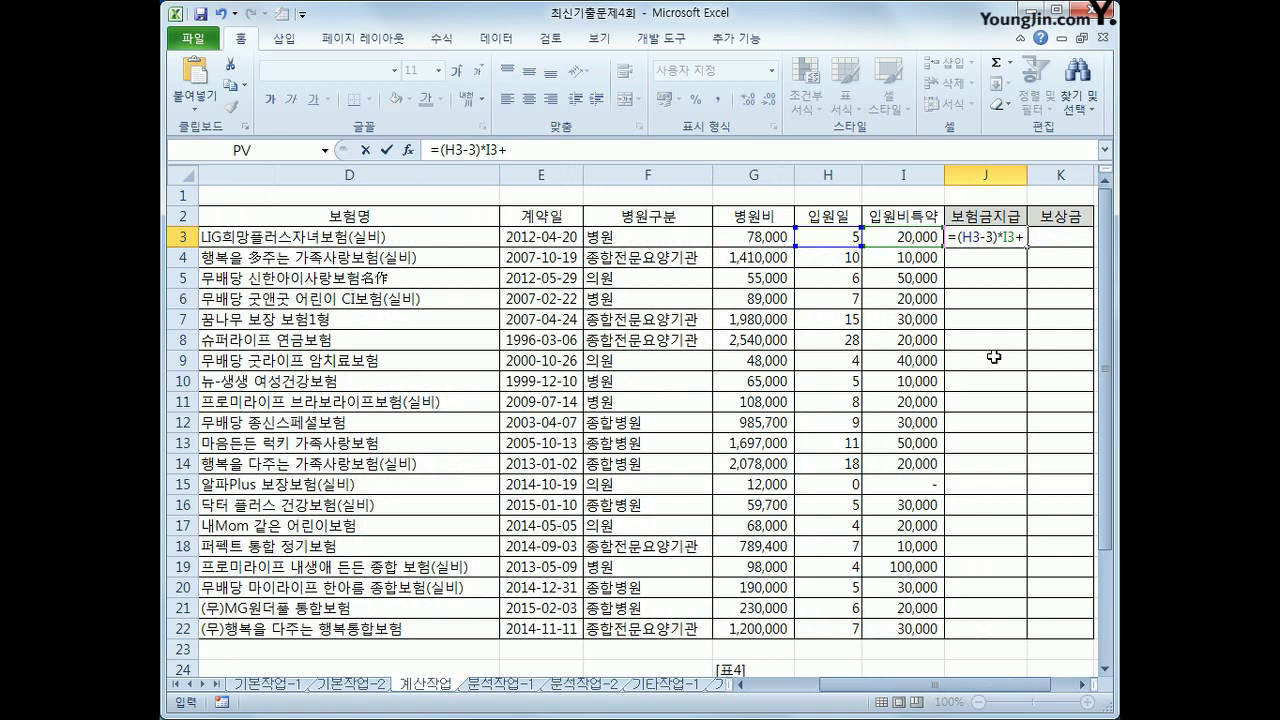
{"action": "type", "text": "ㅑ"}
{"action": "key", "text": "BackSpace"}
{"action": "key", "text": "Hangul"}
{"action": "type", "text": "if(r"}
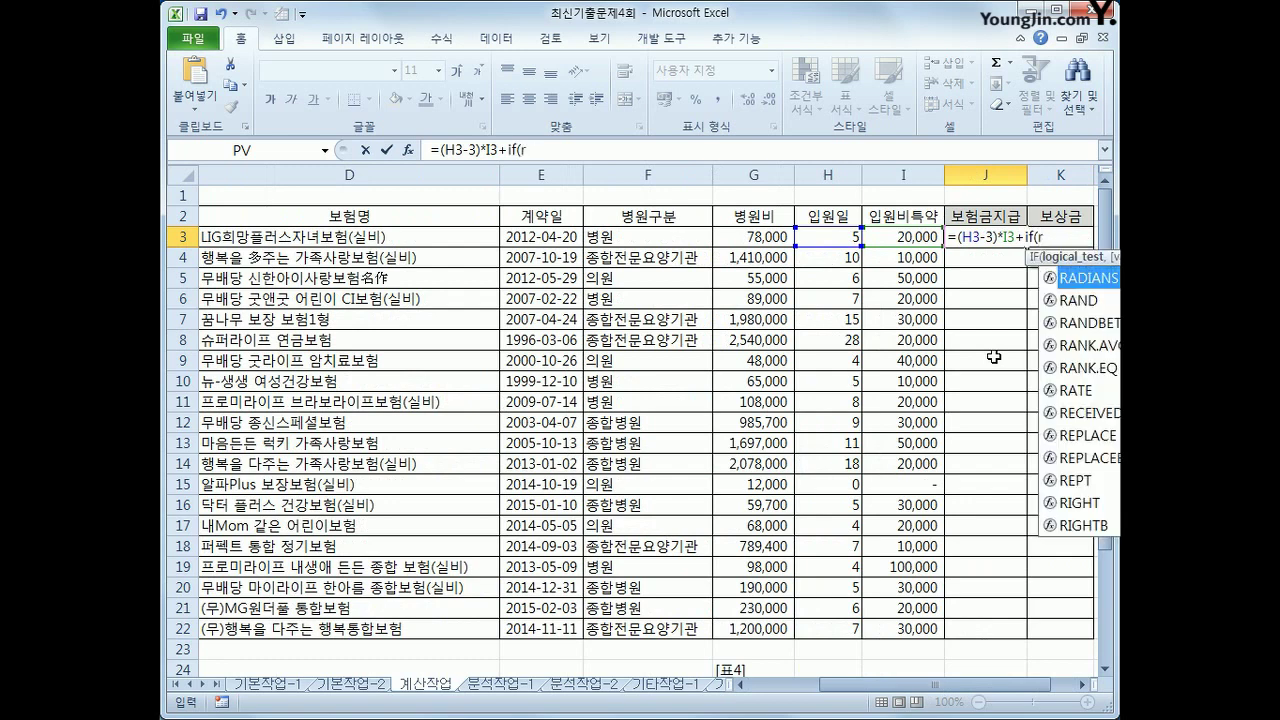
{"action": "type", "text": "ig"}
{"action": "key", "text": "Tab"}
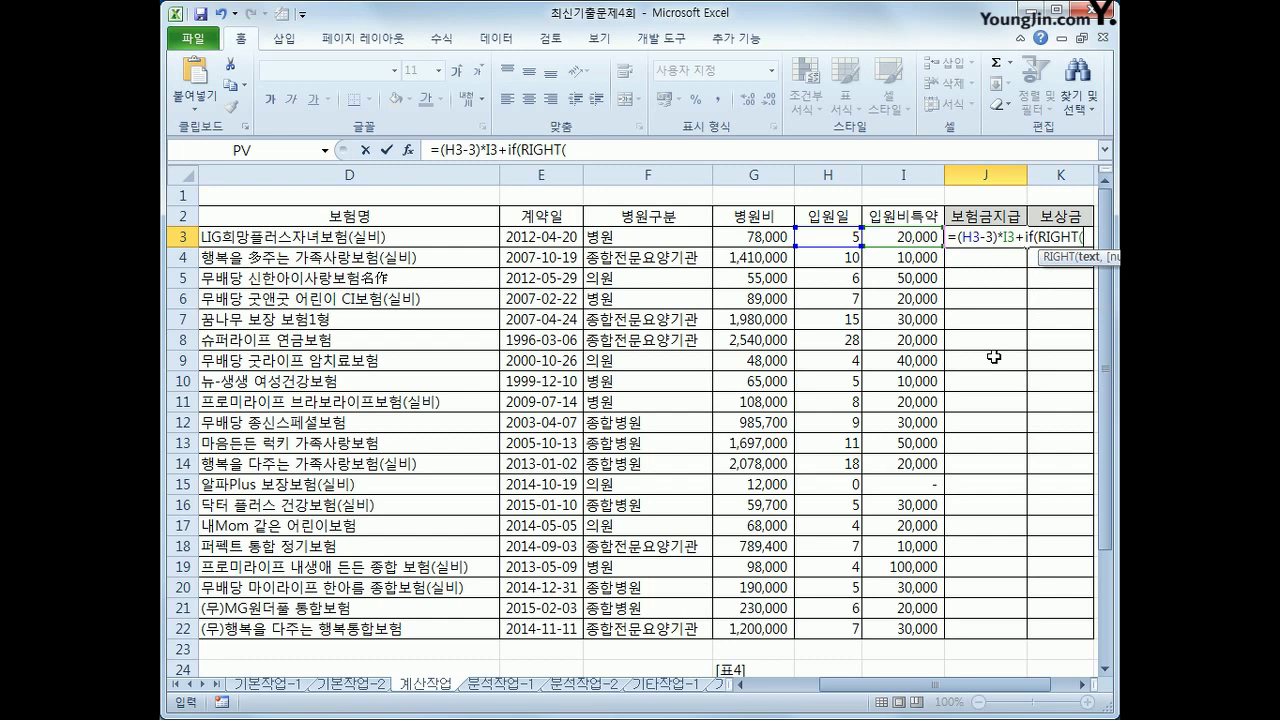
Set the IF condition to RIGHT(D3,4)="(실비)" and proceed to its value-if-true argument
{"action": "left_click", "coordinate": [368, 234]}
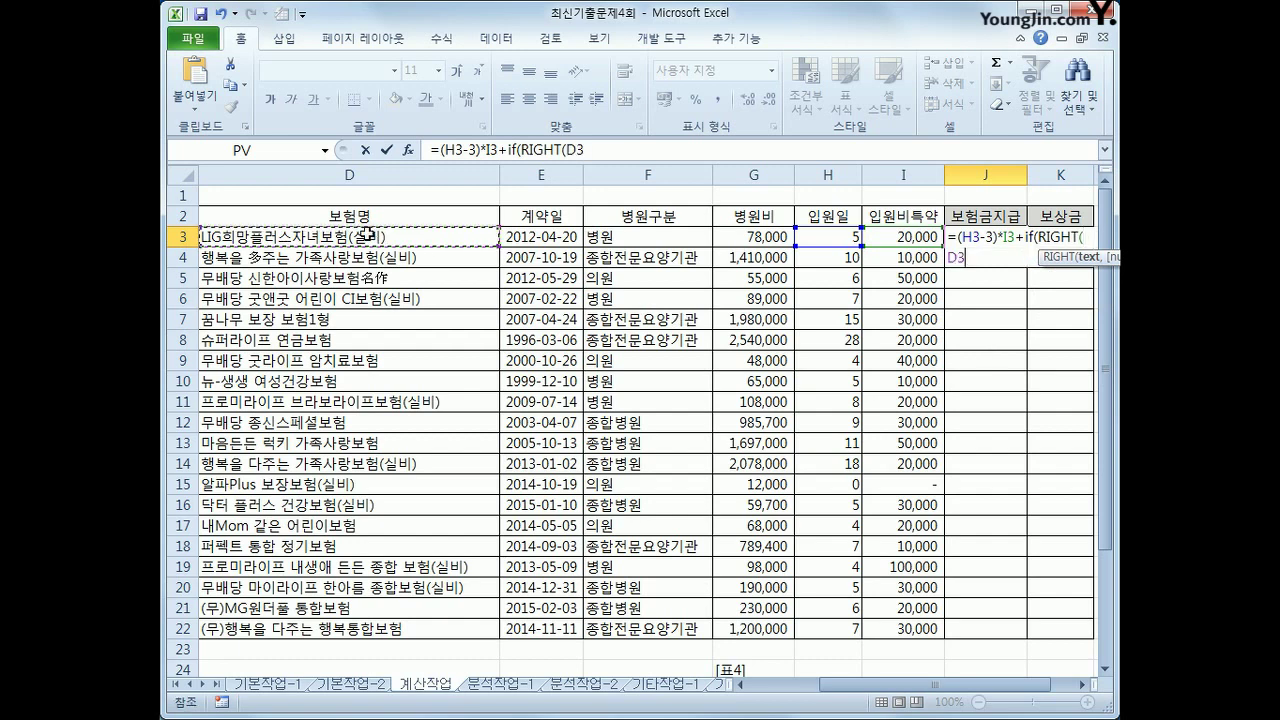
{"action": "type", "text": ","}
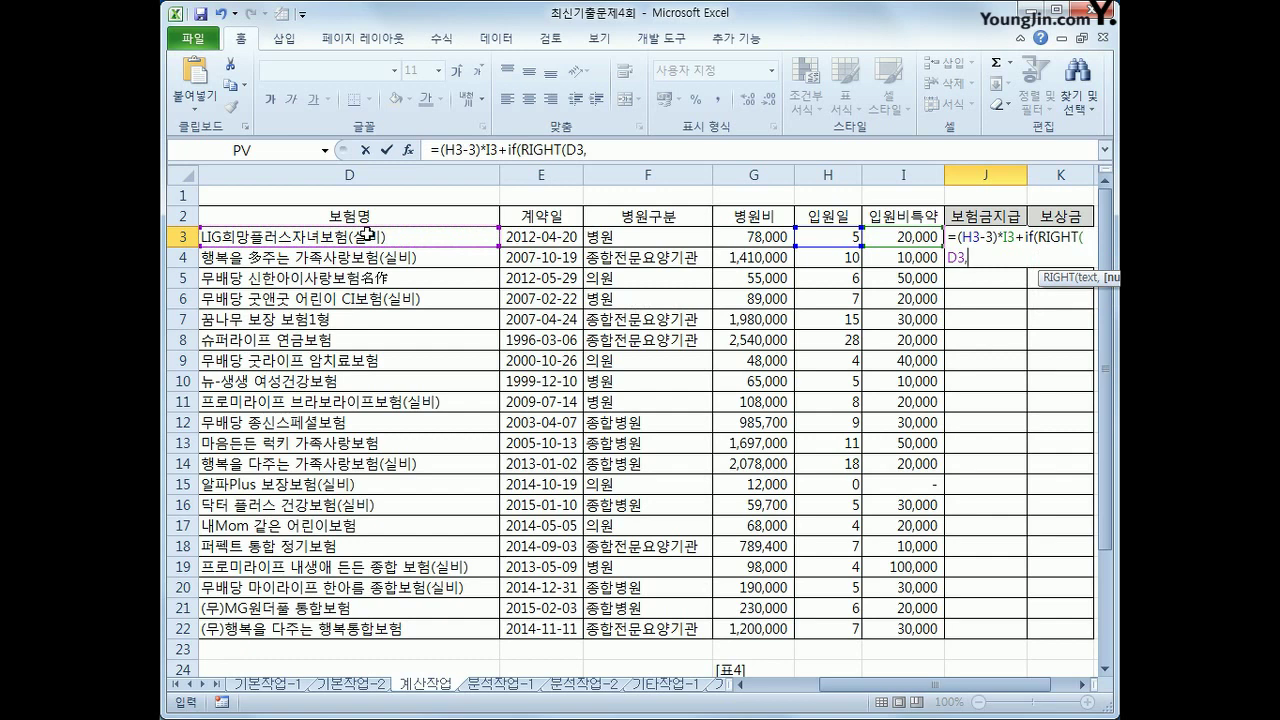
{"action": "type", "text": "4)=\"(실비"}
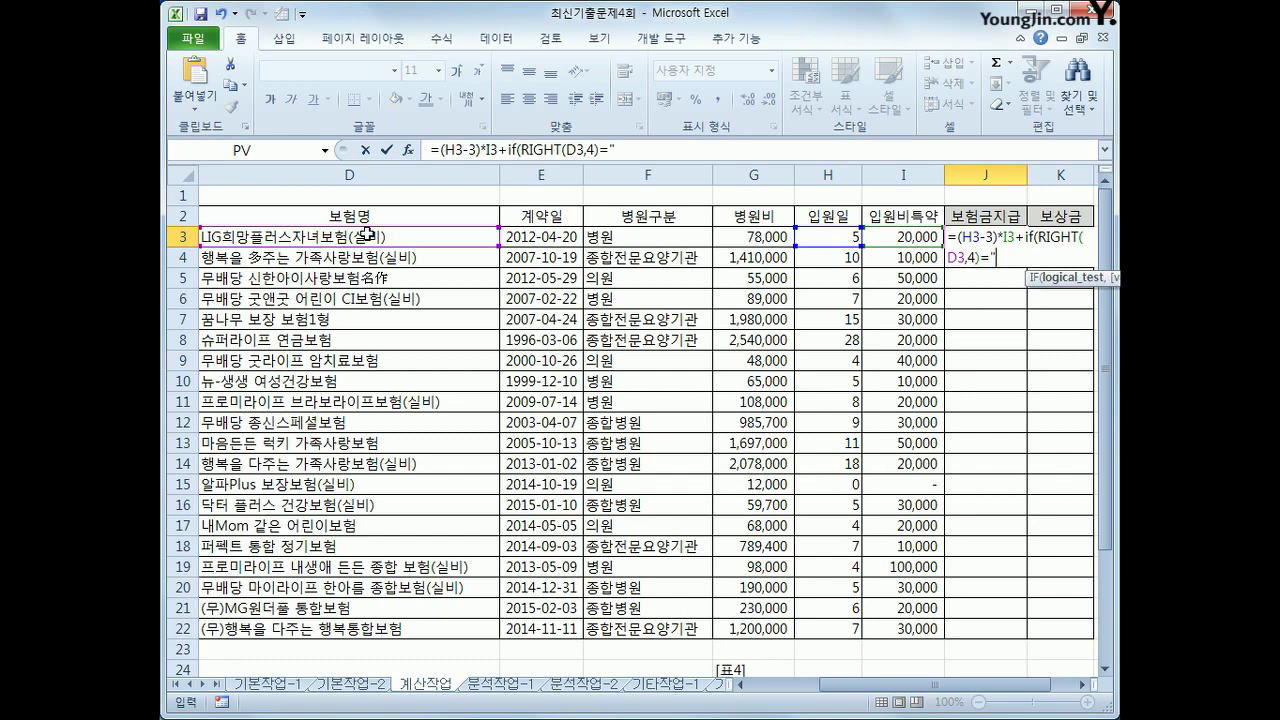
{"action": "type", "text": ")\""}
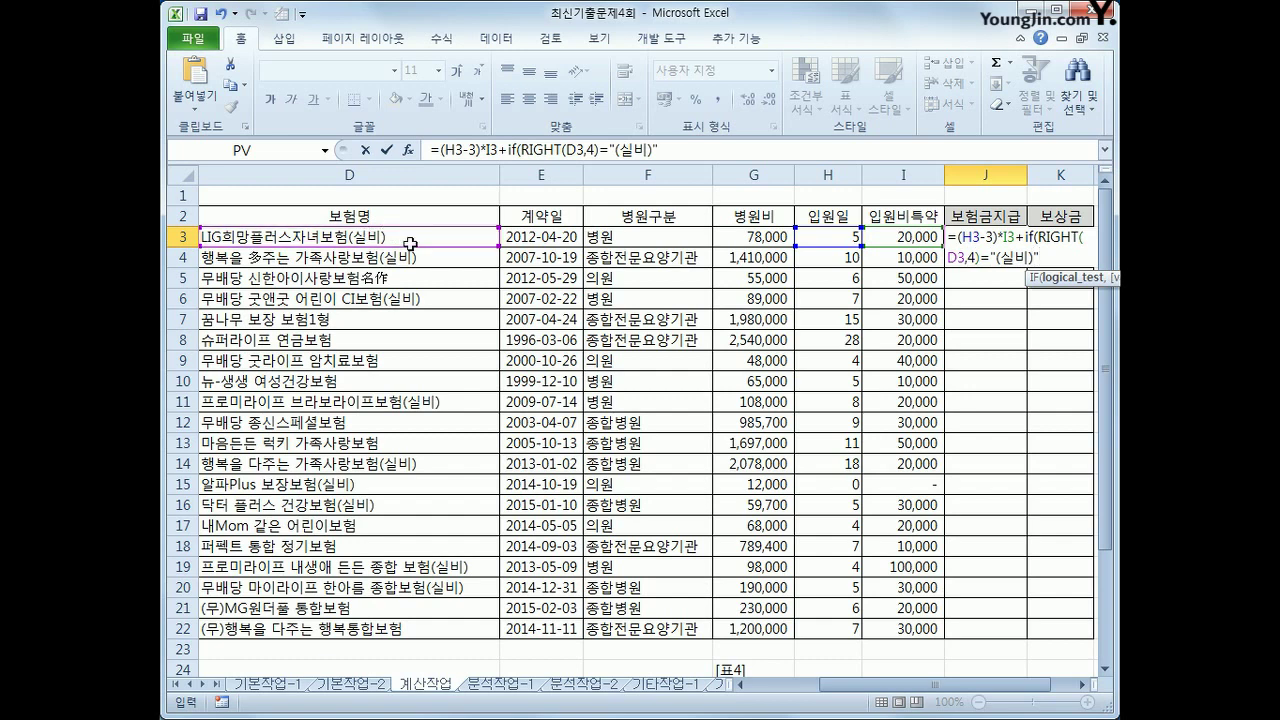
{"action": "left_click", "coordinate": [675, 152]}
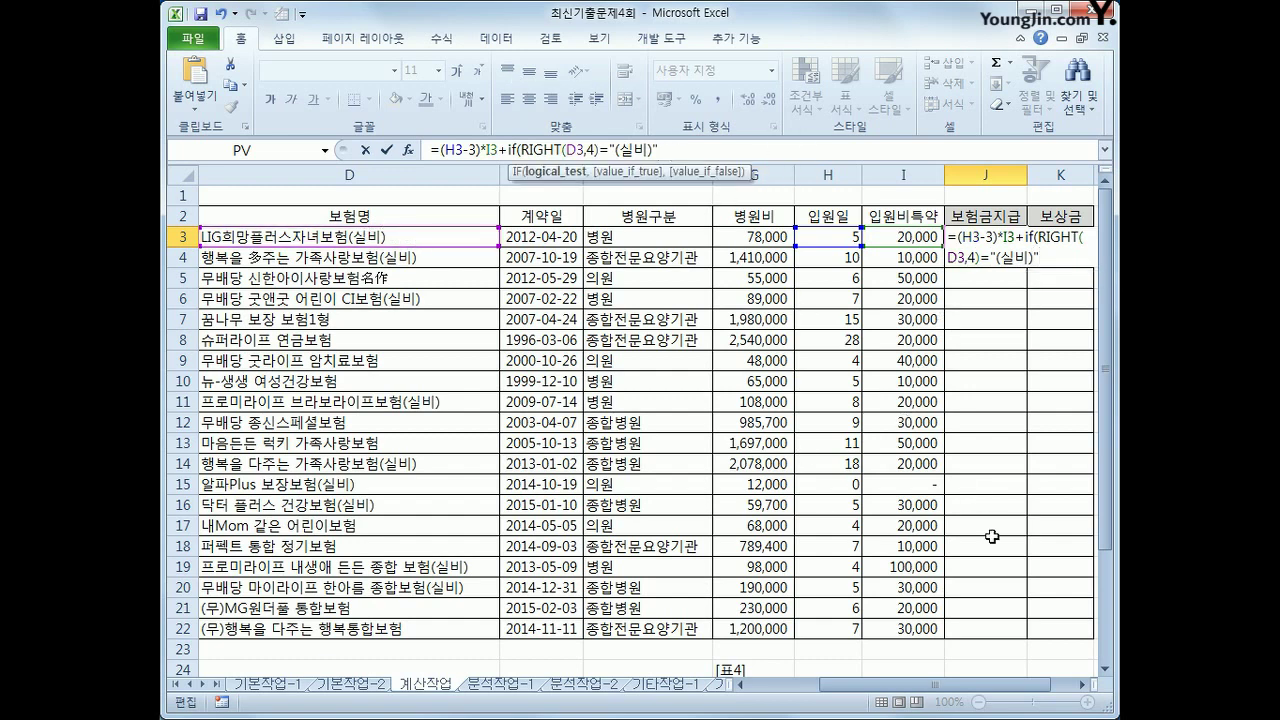
{"action": "type", "text": ","}
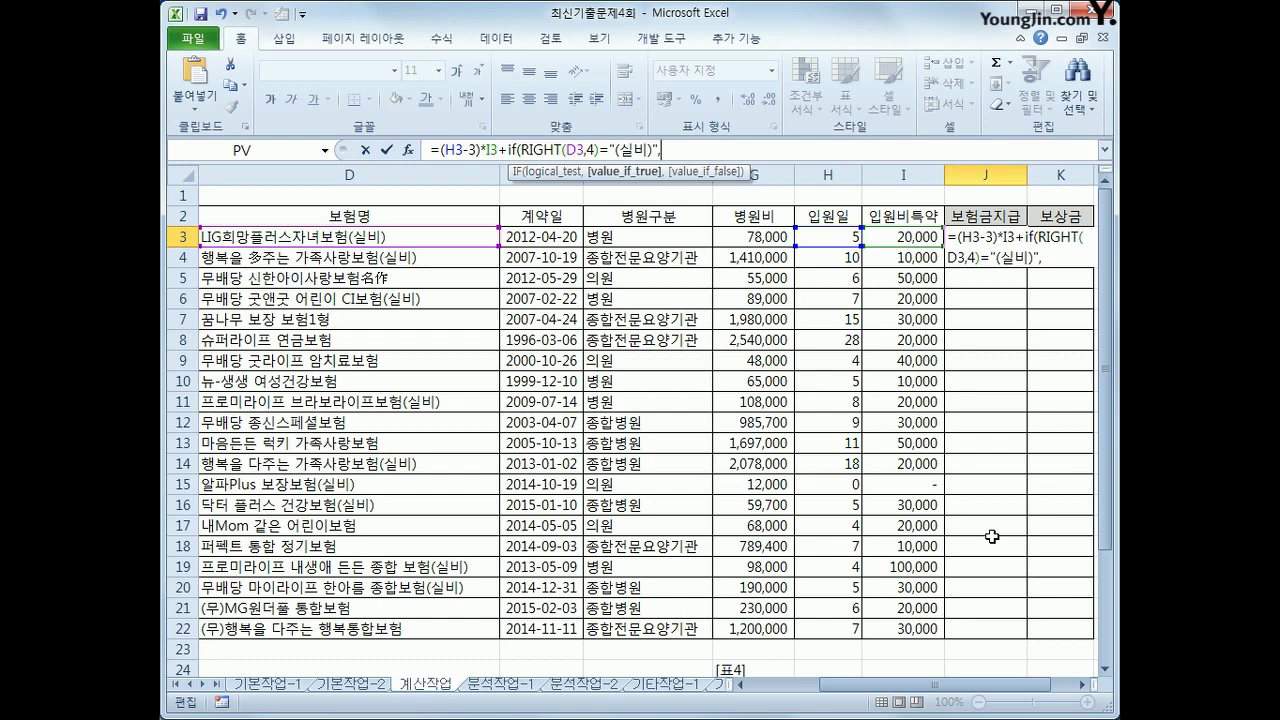
Begin the value-if-true argument with G3-VLOOKUP( and use F3 as the lookup value
{"action": "left_click", "coordinate": [757, 235]}
{"action": "type", "text": "-"}
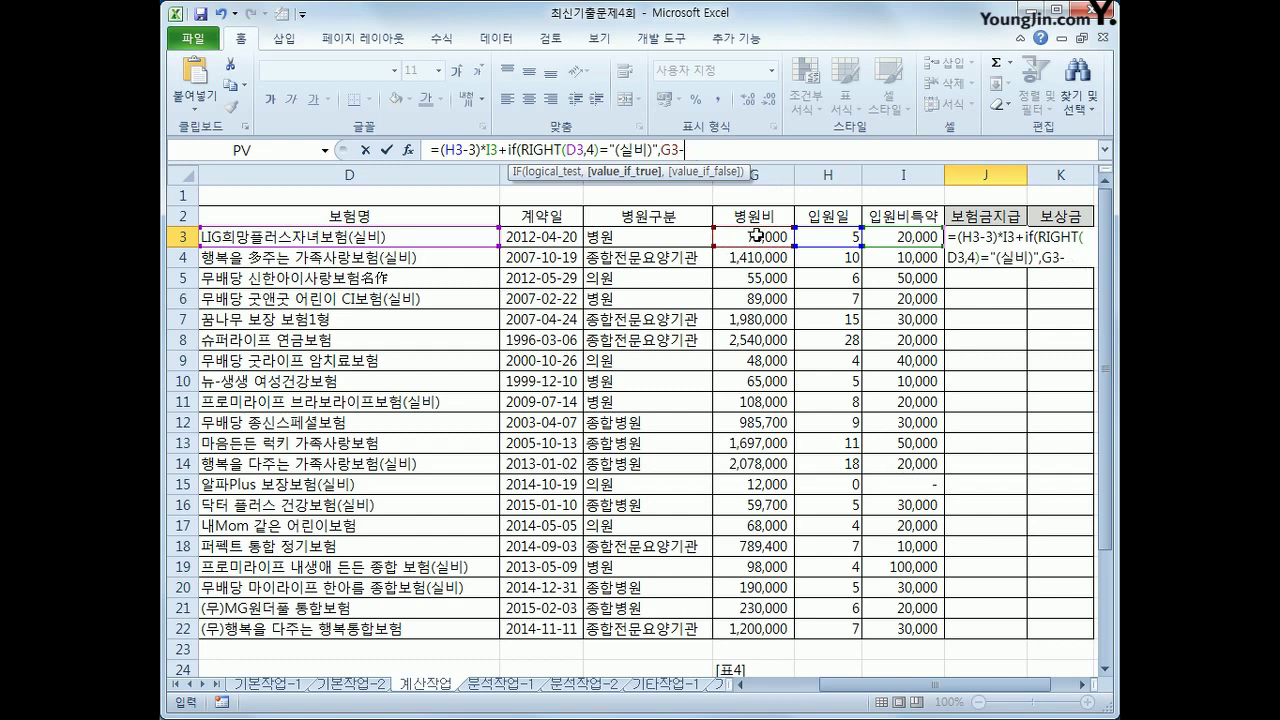
{"action": "type", "text": "vl"}
{"action": "key", "text": "Tab"}
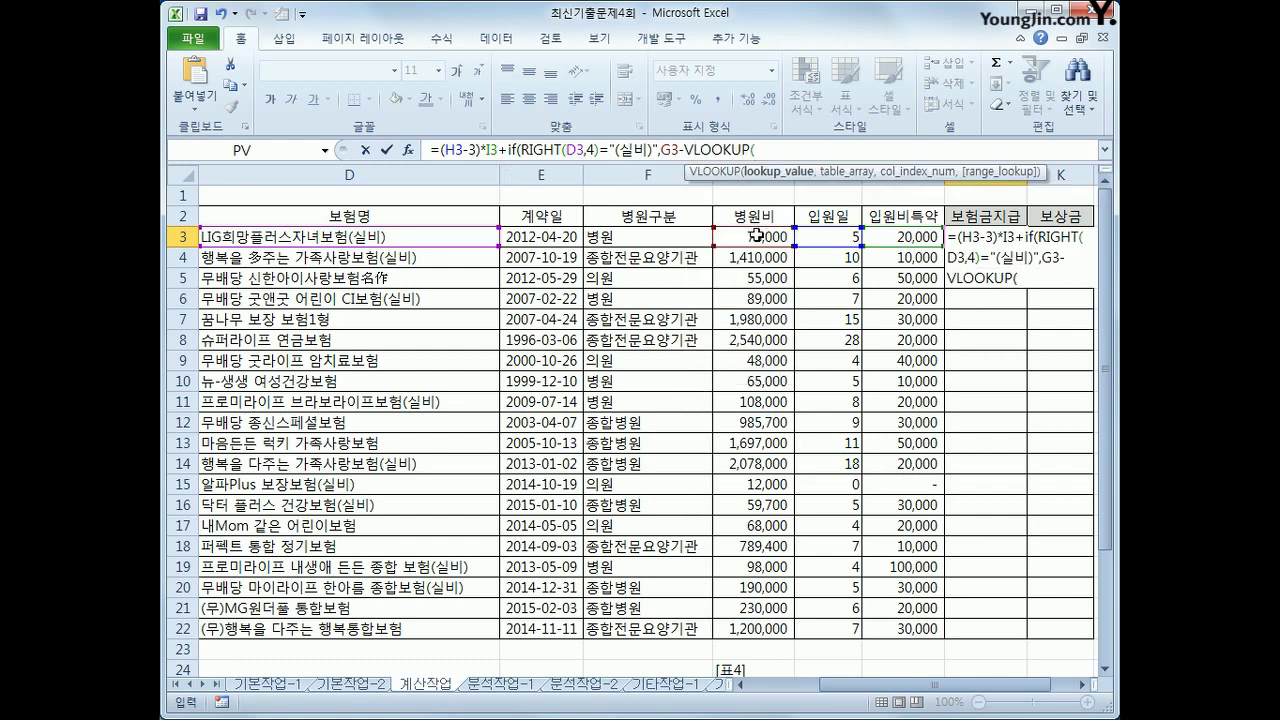
{"action": "left_click", "coordinate": [634, 243]}
{"action": "left_click_drag", "start_coordinate": [915, 688], "coordinate": [932, 690]}
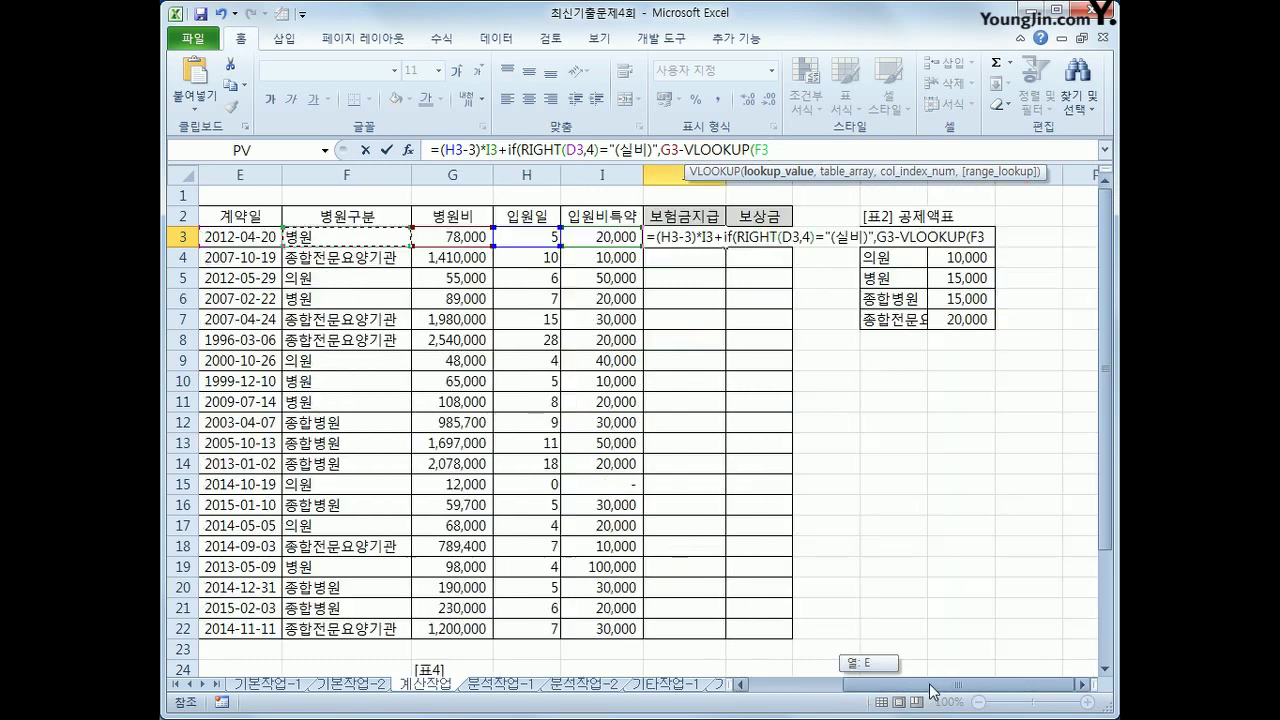
{"action": "type", "text": ","}
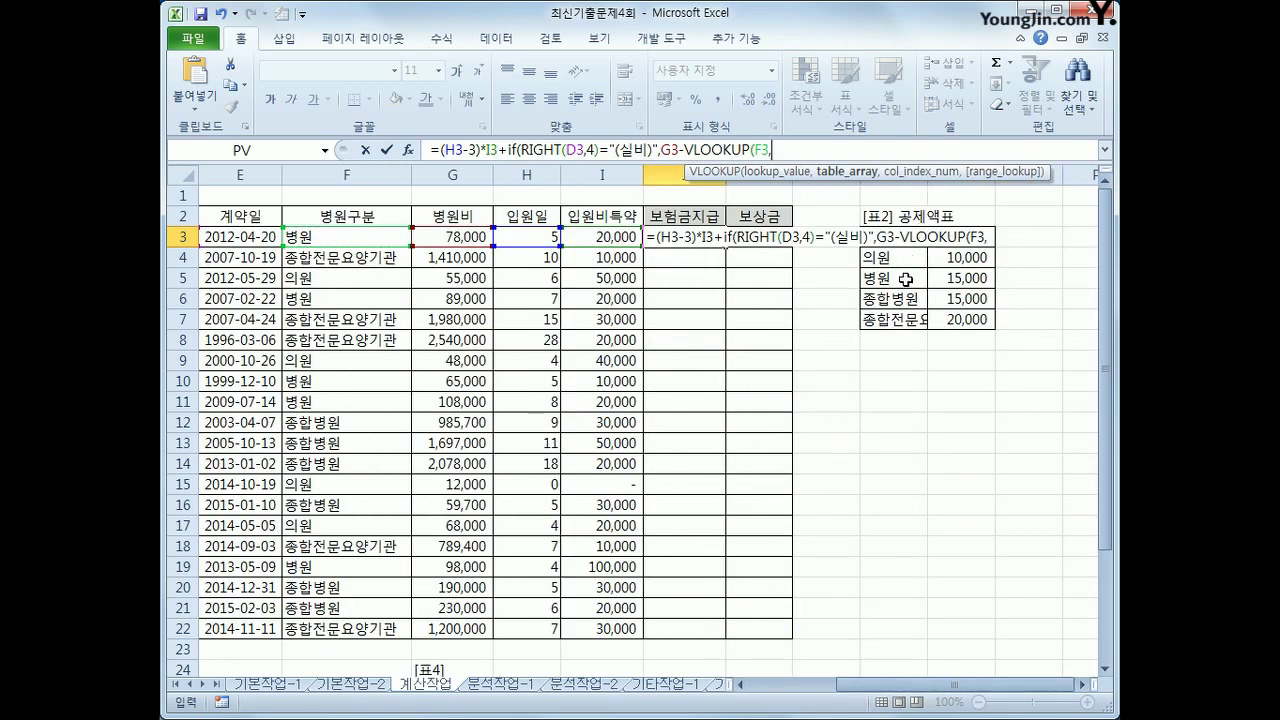
Complete the VLOOKUP with absolute table range $M$4:$N$7, column 2 and match 0, enter the formula and reselect J3
{"action": "left_click_drag", "start_coordinate": [906, 258], "coordinate": [955, 318]}
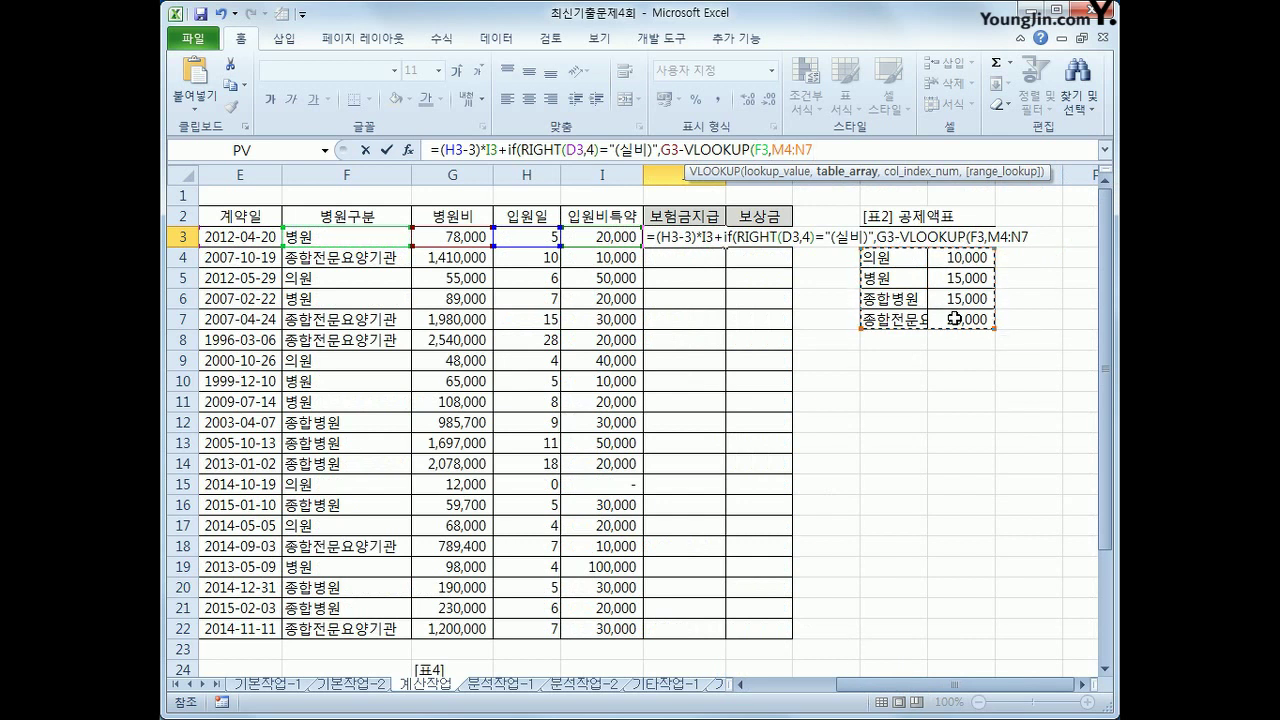
{"action": "key", "text": "F4"}
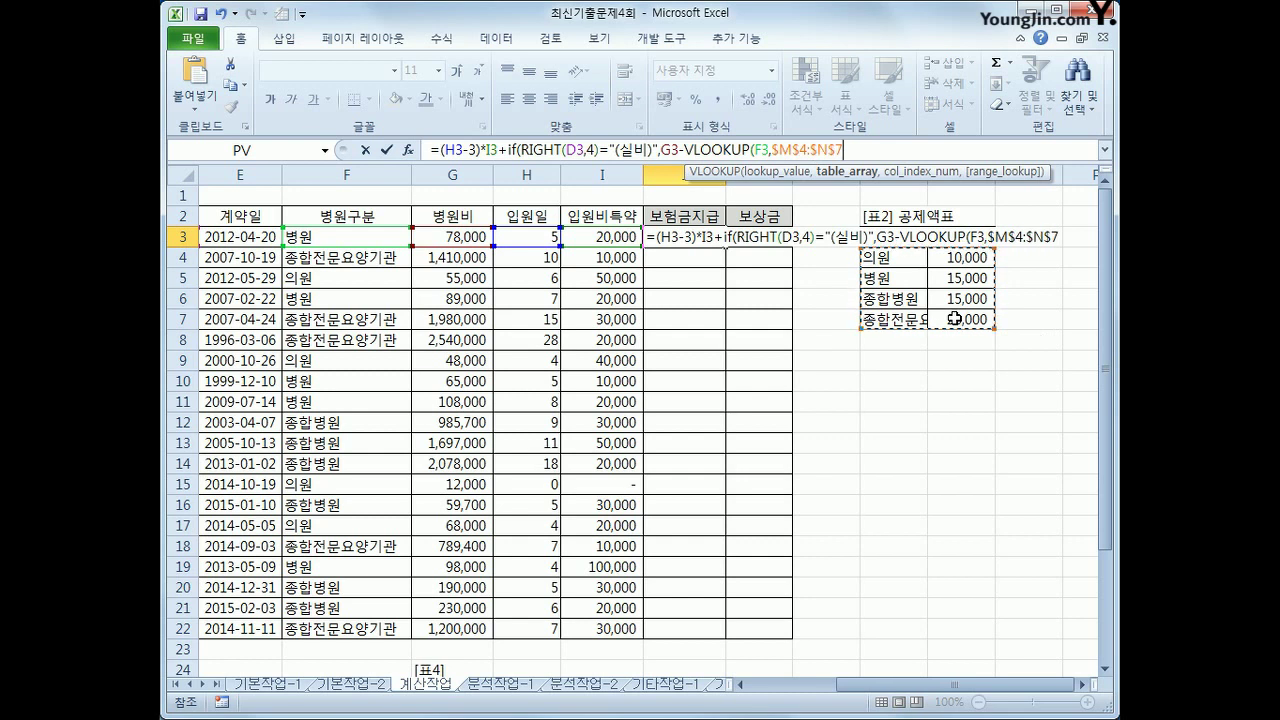
{"action": "type", "text": ","}
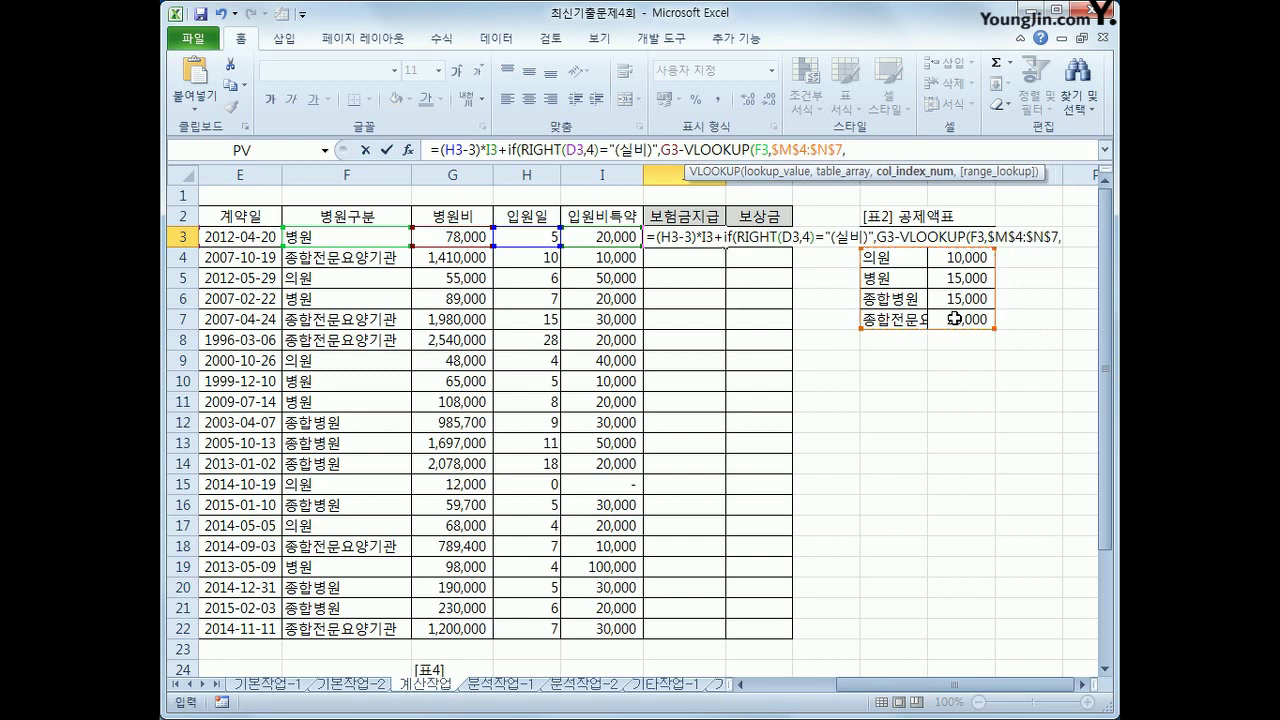
{"action": "type", "text": "2,0)"}
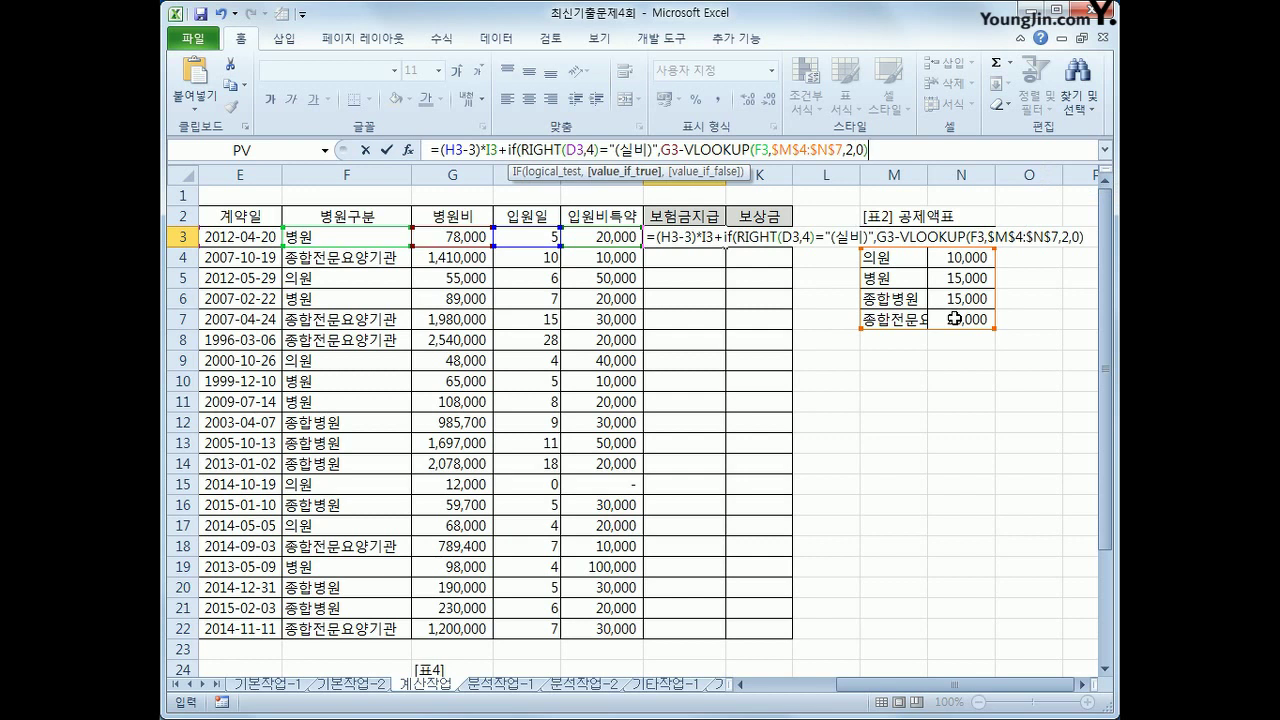
{"action": "type", "text": ")"}
{"action": "key", "text": "Return"}
{"action": "key", "text": "Up"}
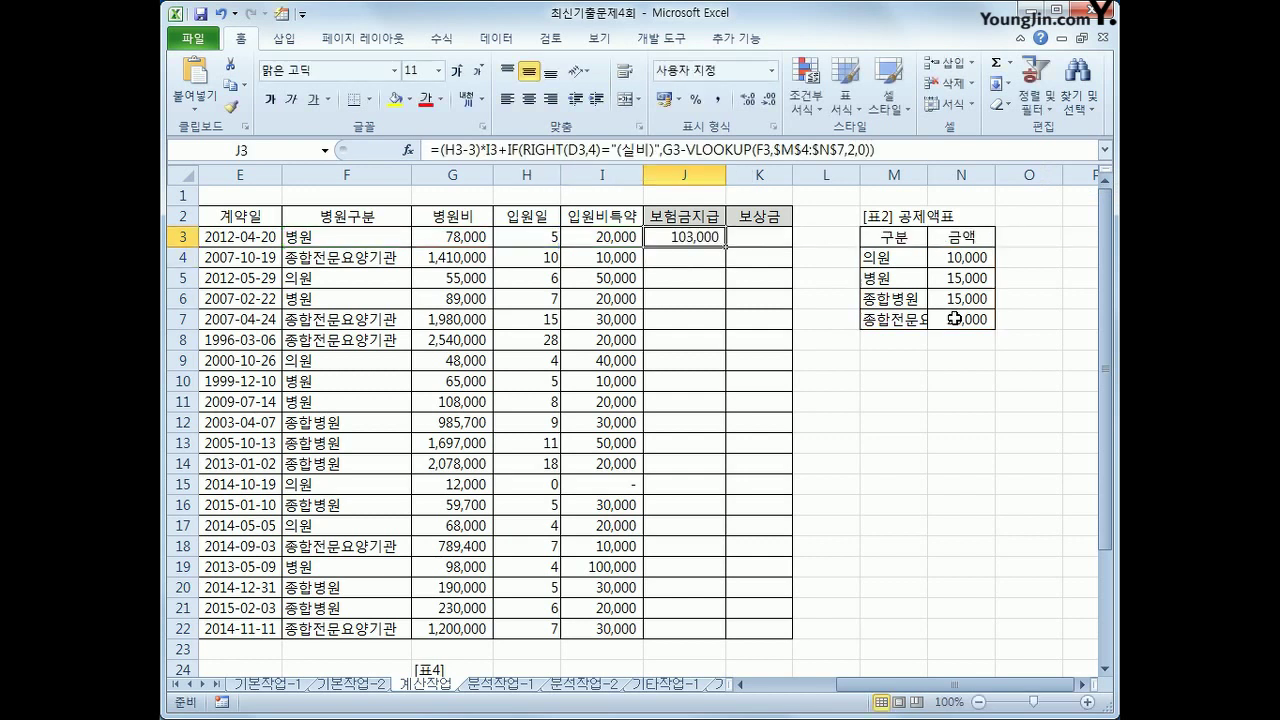
Fill the 보험금지급 formula from J3 down through J22 and reselect J3
{"action": "left_click_drag", "start_coordinate": [725, 247], "coordinate": [724, 249]}
{"action": "double_click", "coordinate": [725, 248]}
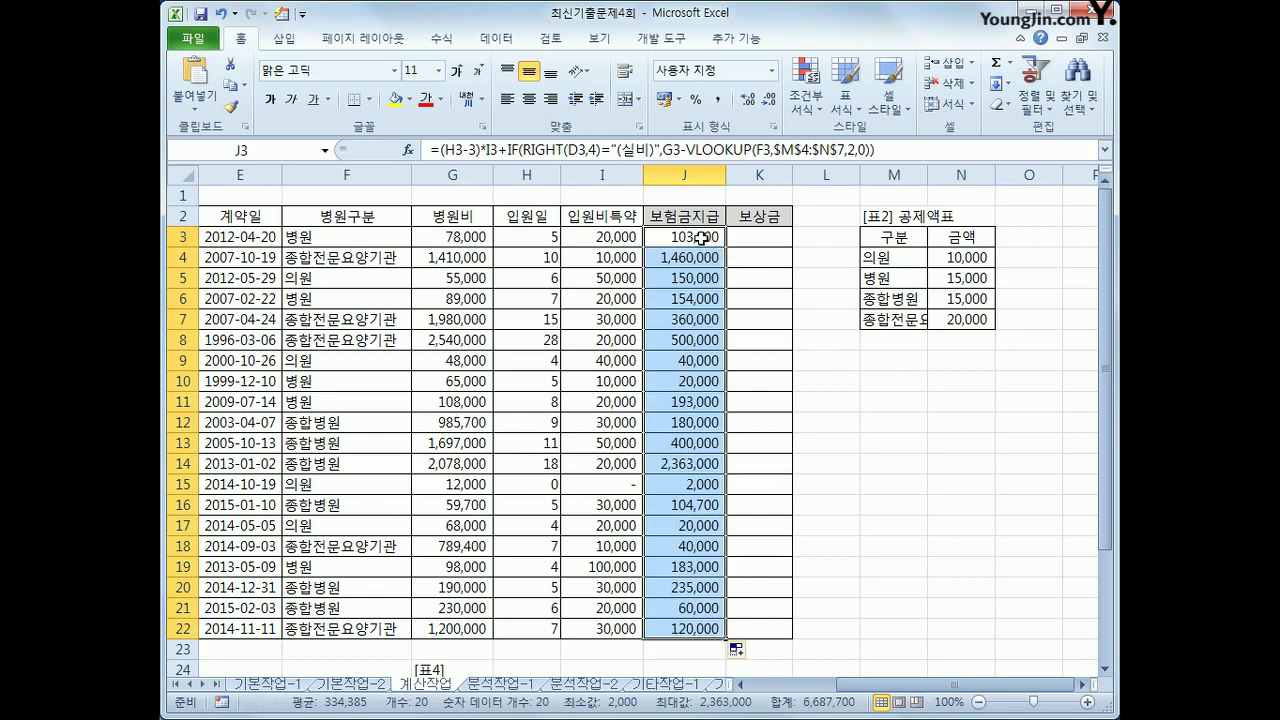
{"action": "left_click", "coordinate": [703, 237]}
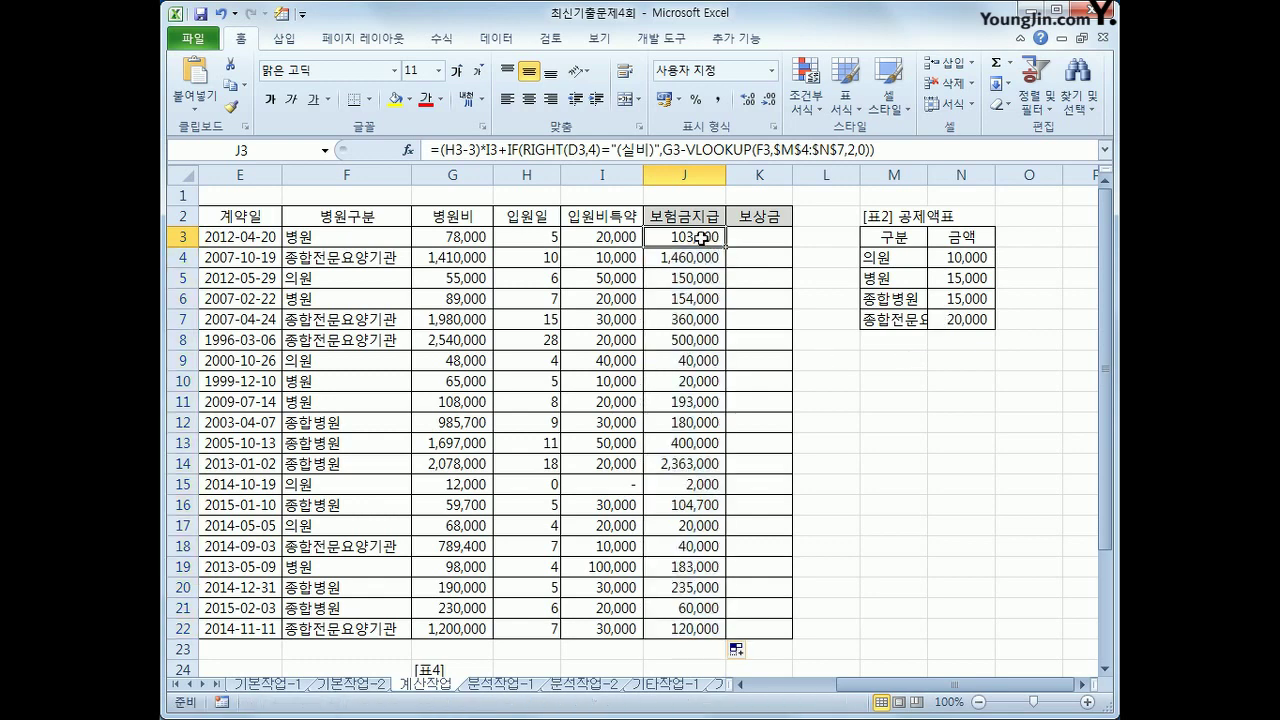
Review the (H3-3)*I3 part of the J3 formula and the 구분 and 금액 entries in the 공제액표
{"action": "left_click", "coordinate": [589, 236]}
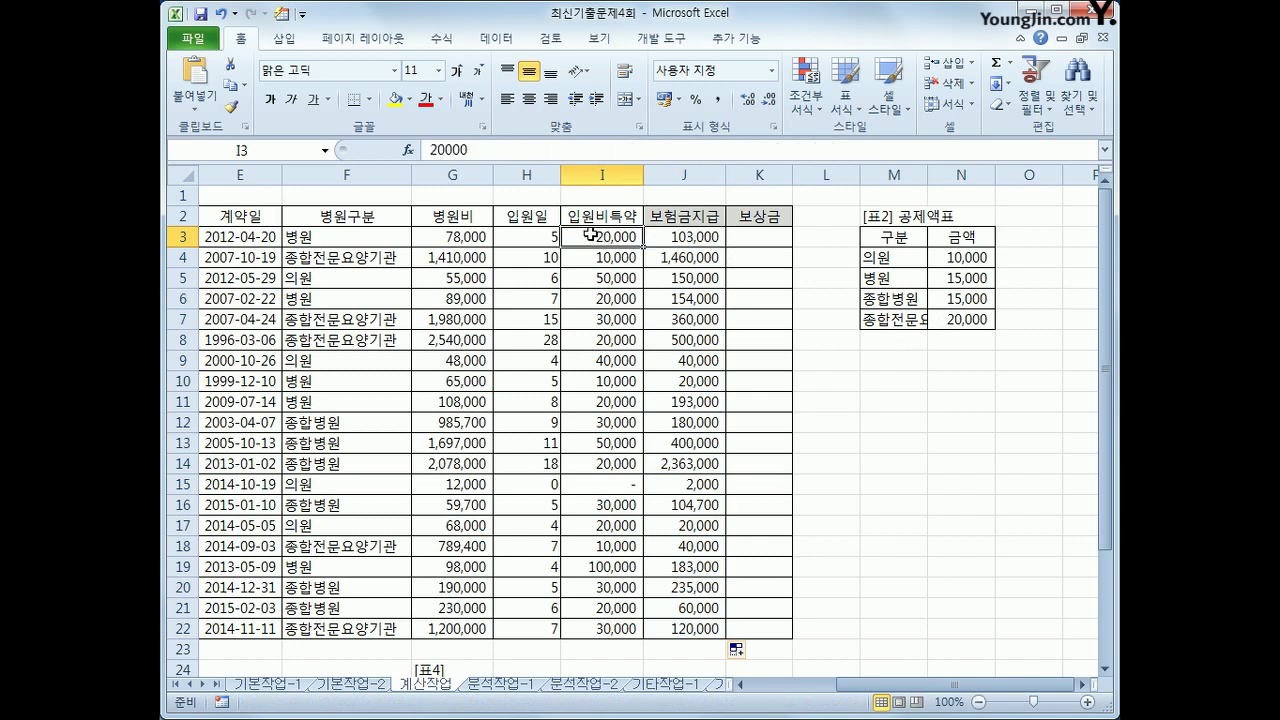
{"action": "double_click", "coordinate": [661, 236]}
{"action": "left_click_drag", "start_coordinate": [440, 150], "coordinate": [502, 150]}
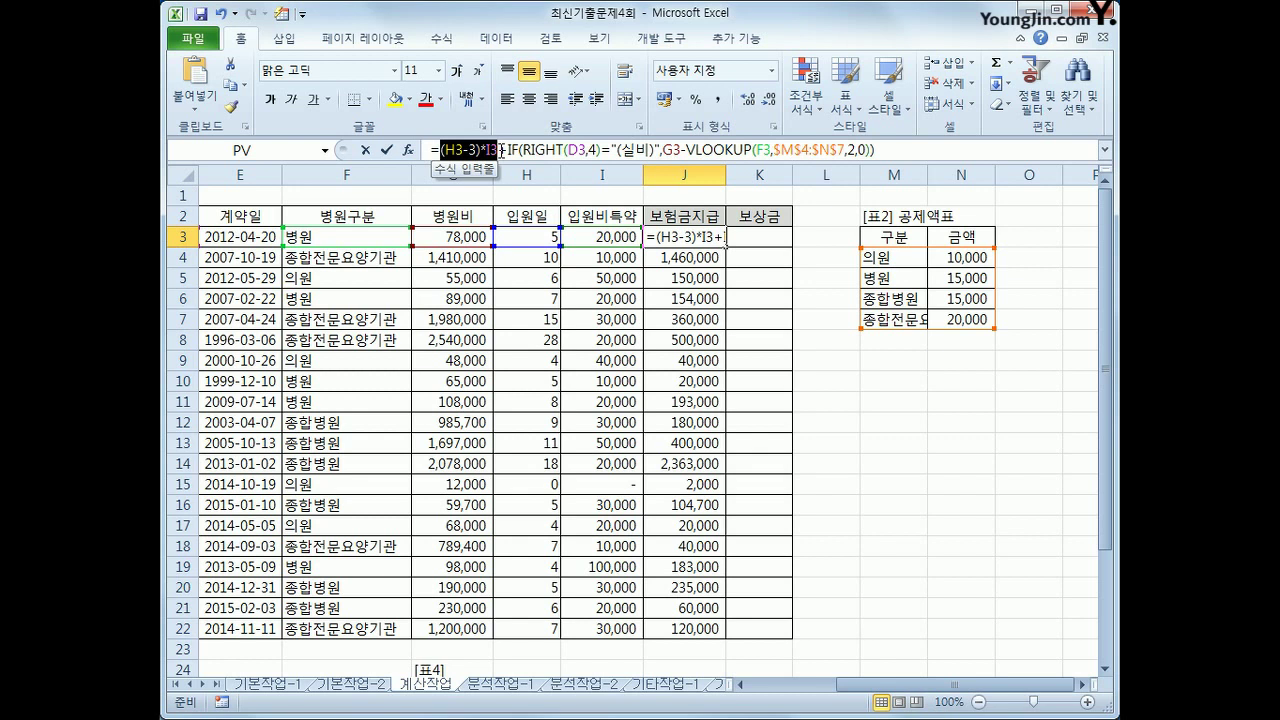
{"action": "left_click_drag", "start_coordinate": [502, 150], "coordinate": [502, 150]}
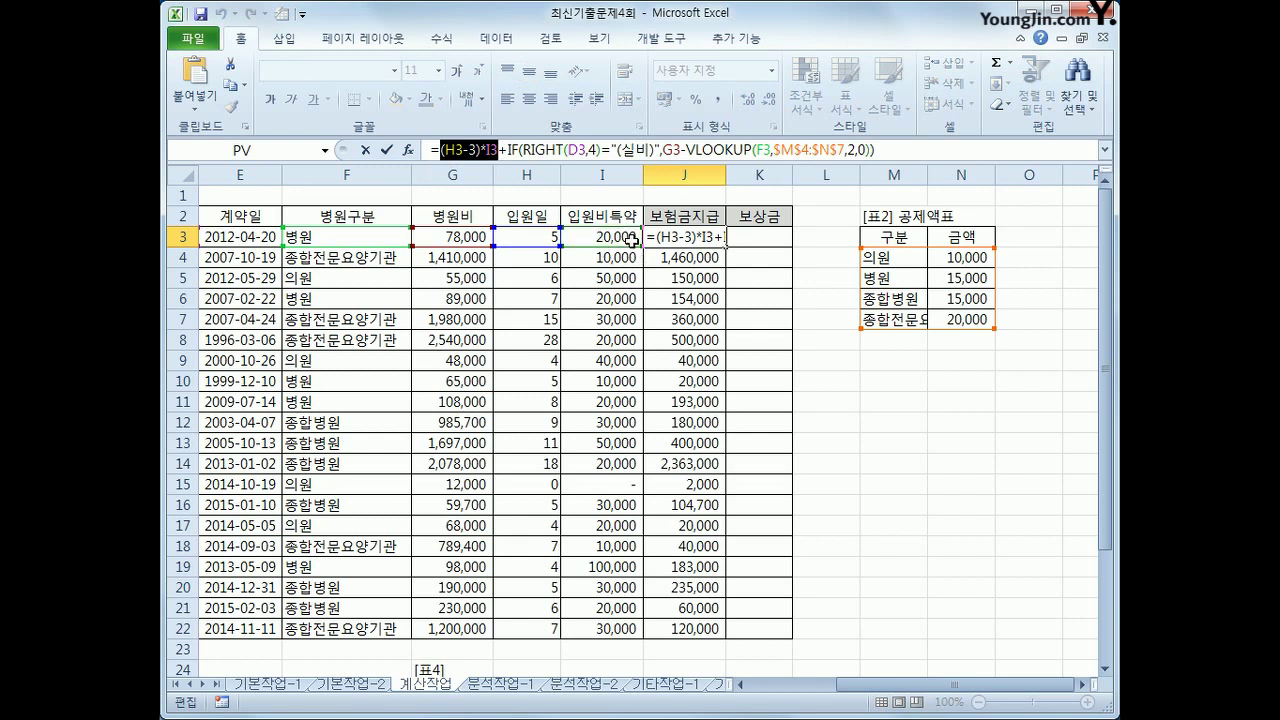
{"action": "key", "text": "ctrl+Return"}
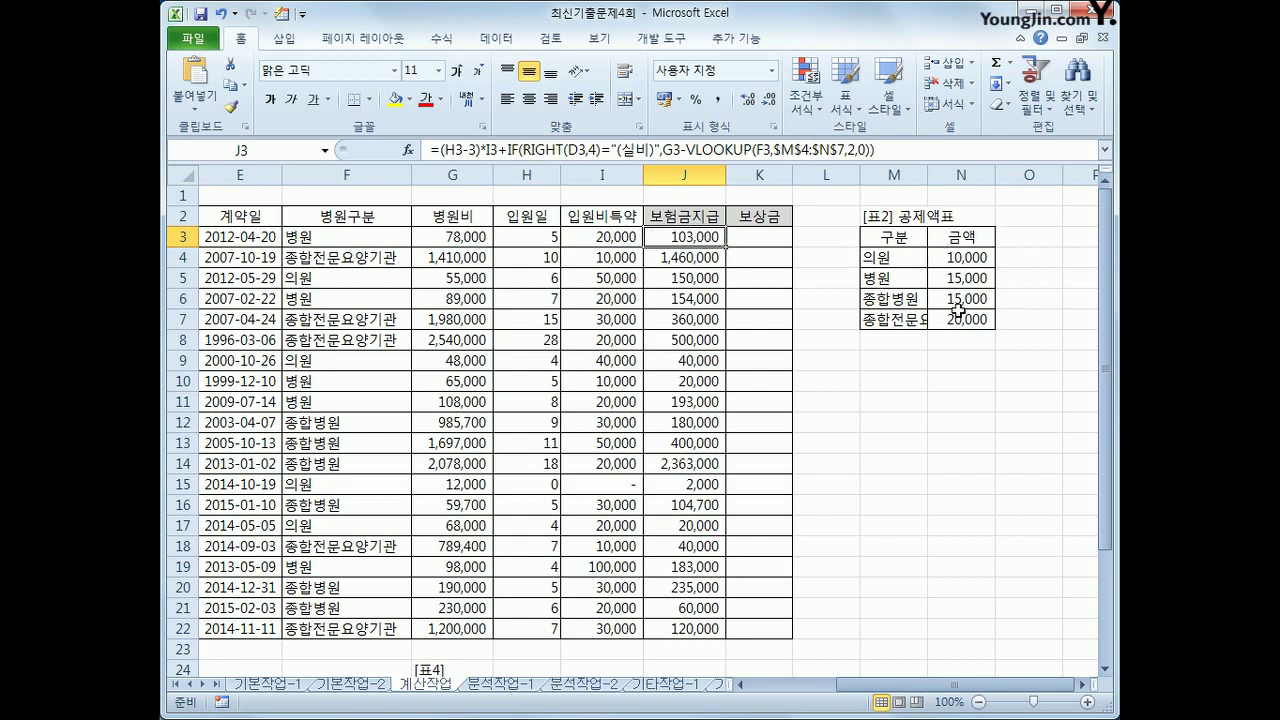
{"action": "left_click", "coordinate": [908, 258]}
{"action": "left_click", "coordinate": [910, 300]}
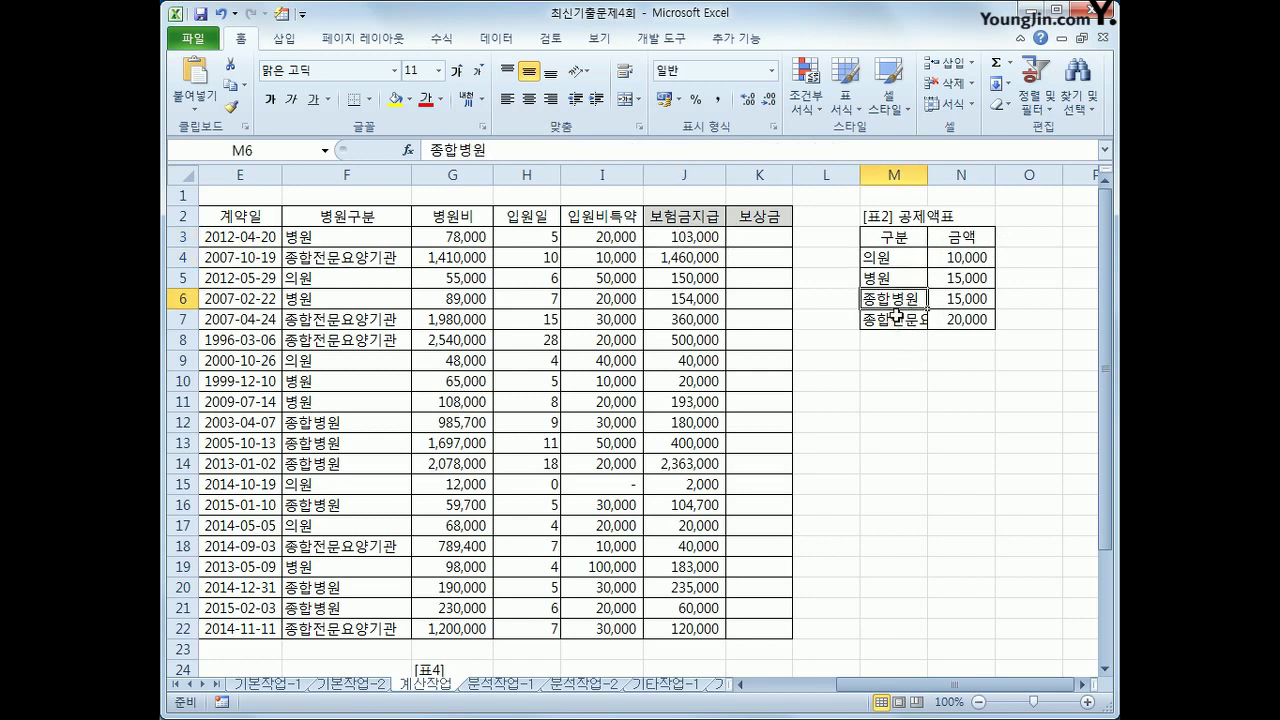
{"action": "left_click_drag", "start_coordinate": [955, 262], "coordinate": [960, 320]}
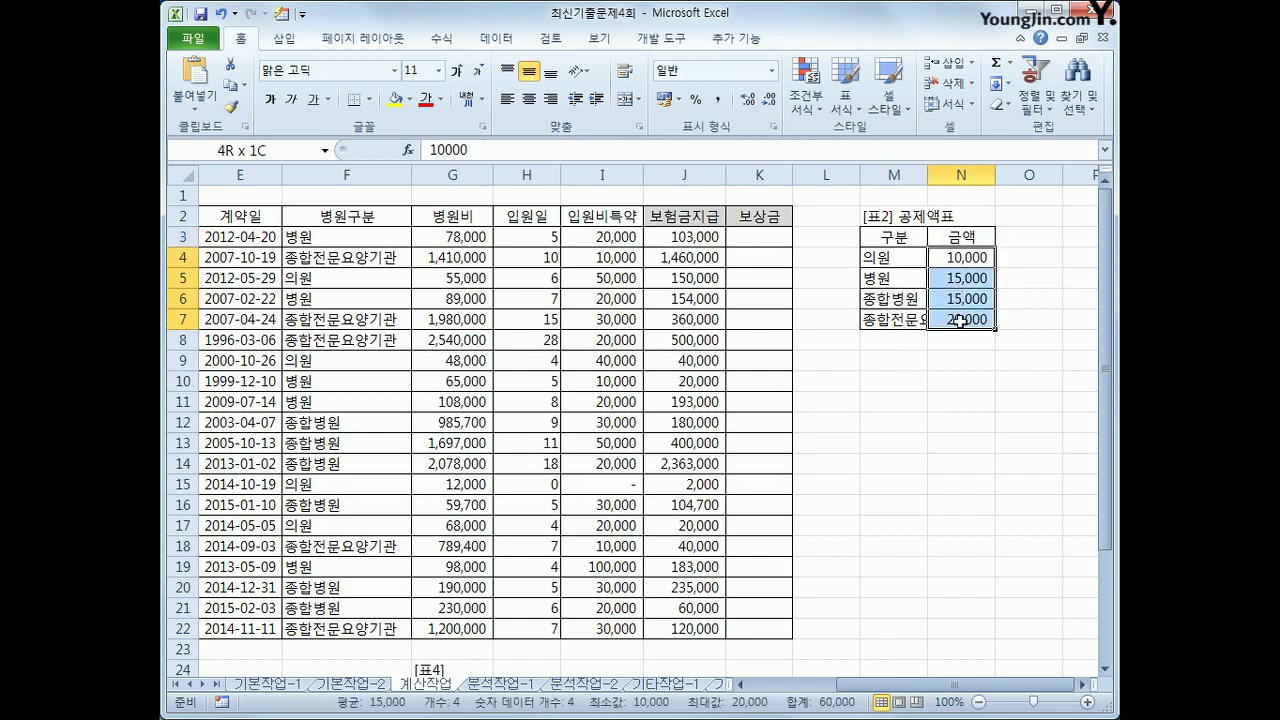
{"action": "left_click", "coordinate": [707, 236]}
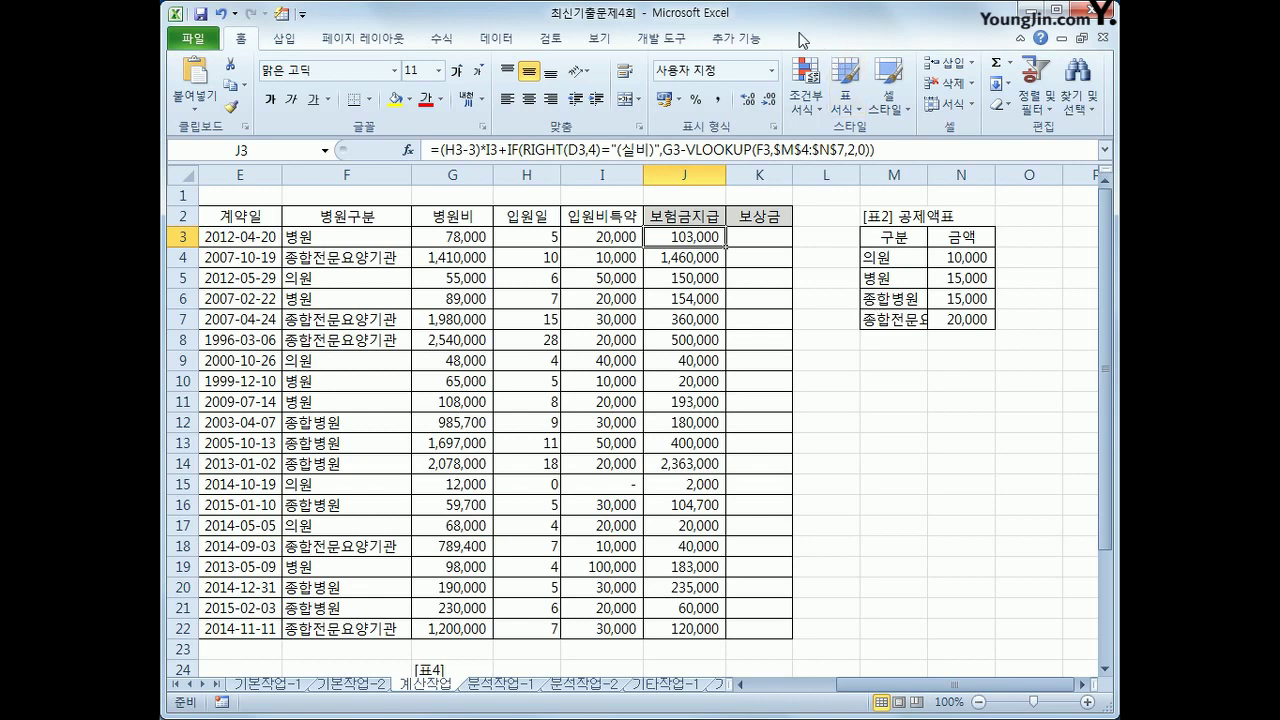
Open the Visual Basic editor and insert a new standard module in the workbook's project
{"action": "left_click", "coordinate": [677, 40]}
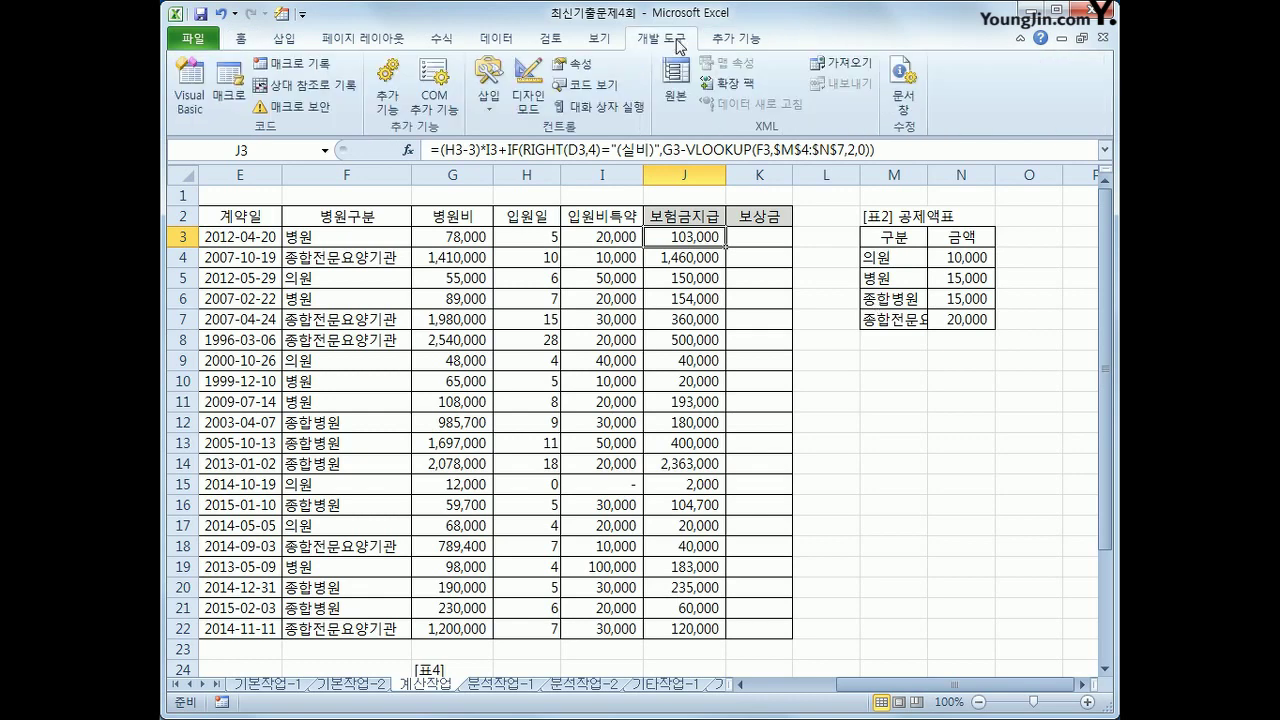
{"action": "left_click", "coordinate": [203, 118]}
{"action": "left_click", "coordinate": [388, 97]}
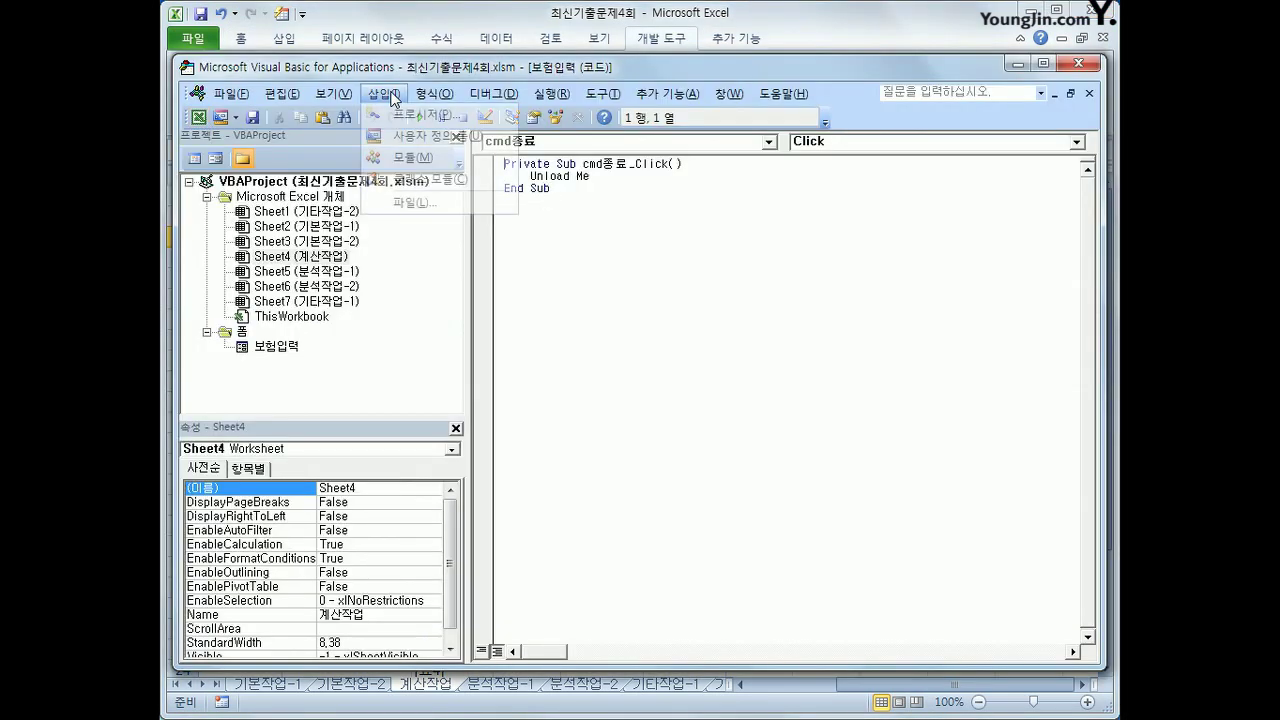
{"action": "left_click", "coordinate": [420, 162]}
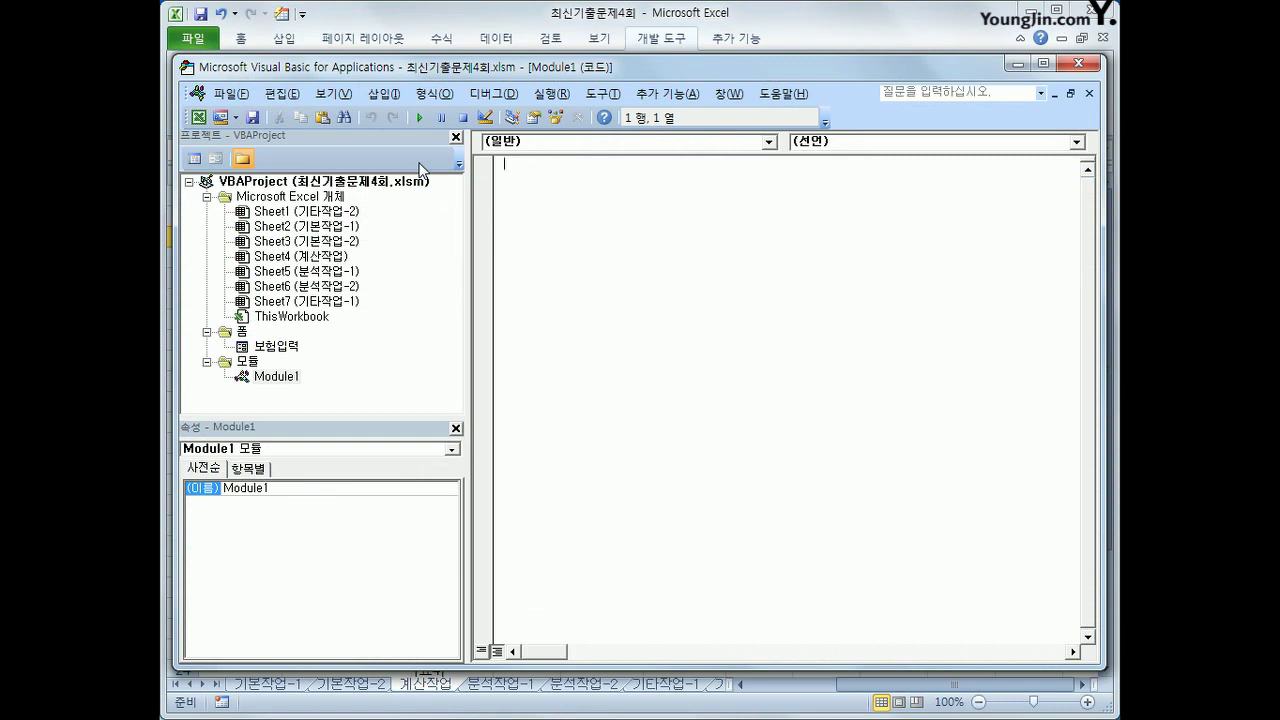
Declare the public function fn보상금 with the arguments 관계 and 병원비 in the new module
{"action": "type", "text": "public function fn"}
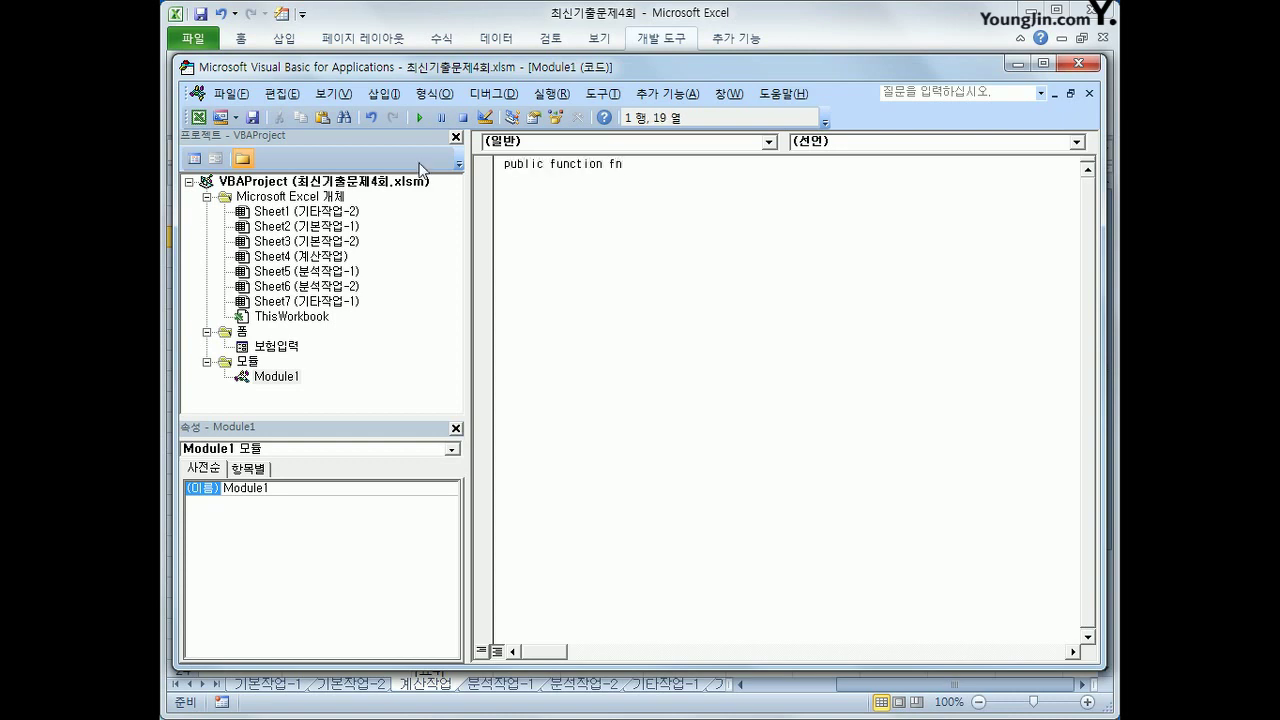
{"action": "type", "text": "보상금(관계, 병원ㅂ"}
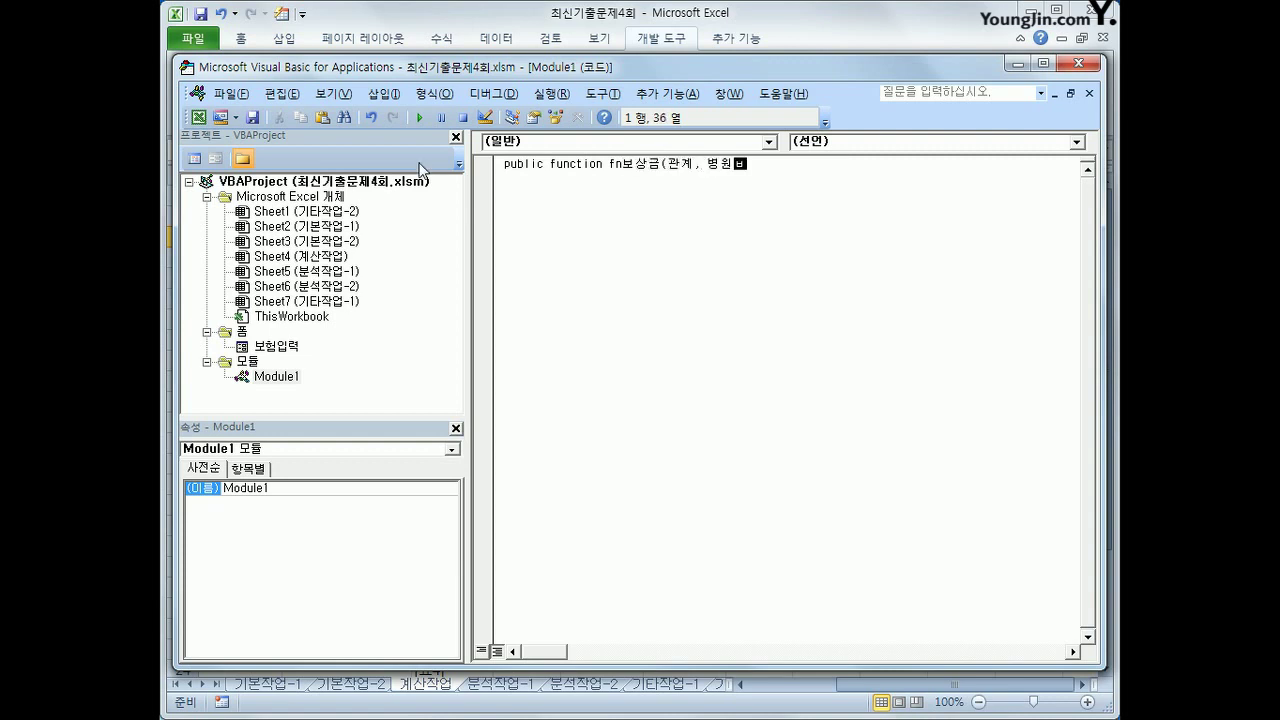
{"action": "type", "text": "ㅣ)"}
{"action": "key", "text": "Return"}
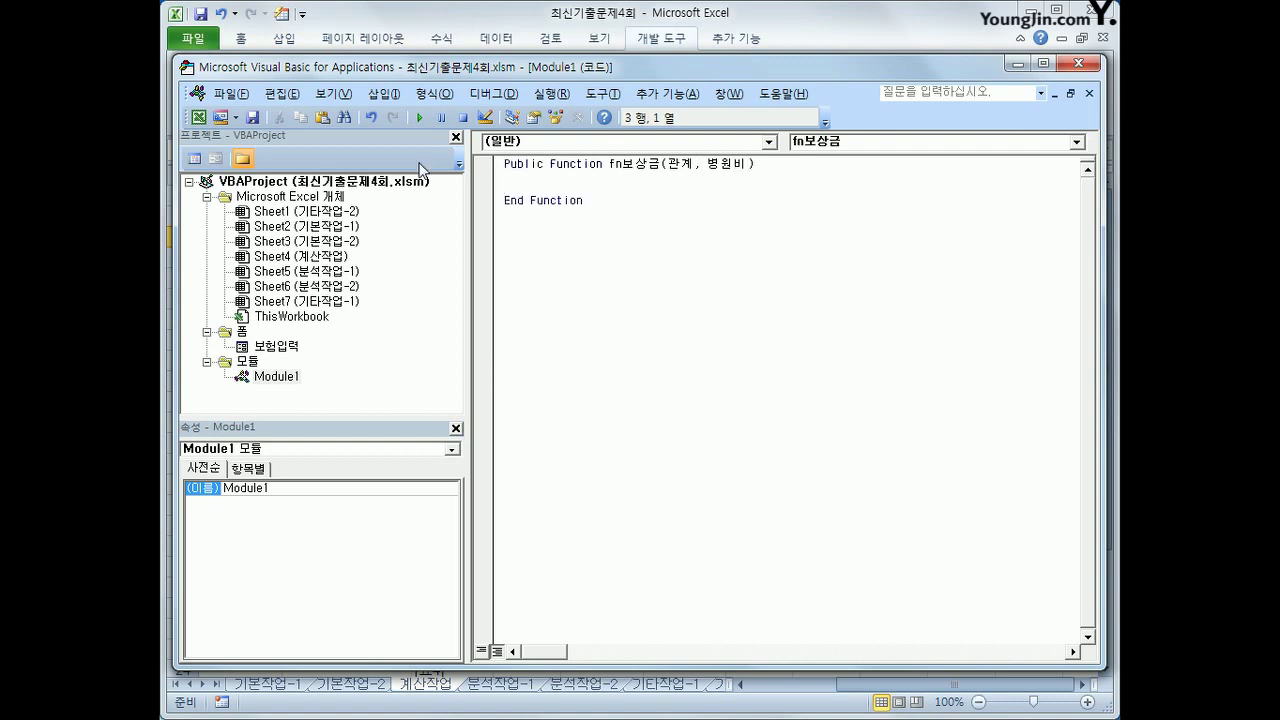
Write an If condition for 관계 equal to "본인" or "배우자" that sets fn보상금 to 병원비 * 0.9
{"action": "key", "text": "Tab"}
{"action": "type", "text": "if 관계 =\"본인\" or 관계 =\""}
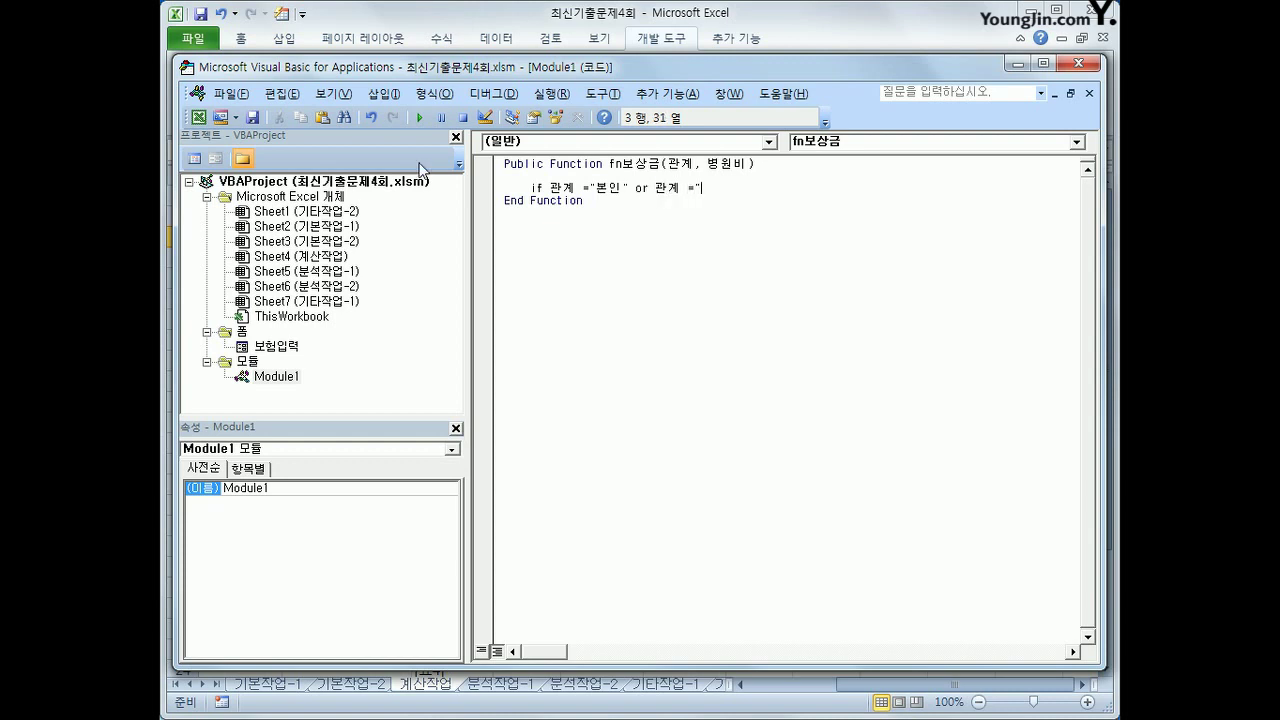
{"action": "type", "text": "배우자\" then"}
{"action": "key", "text": "Return"}
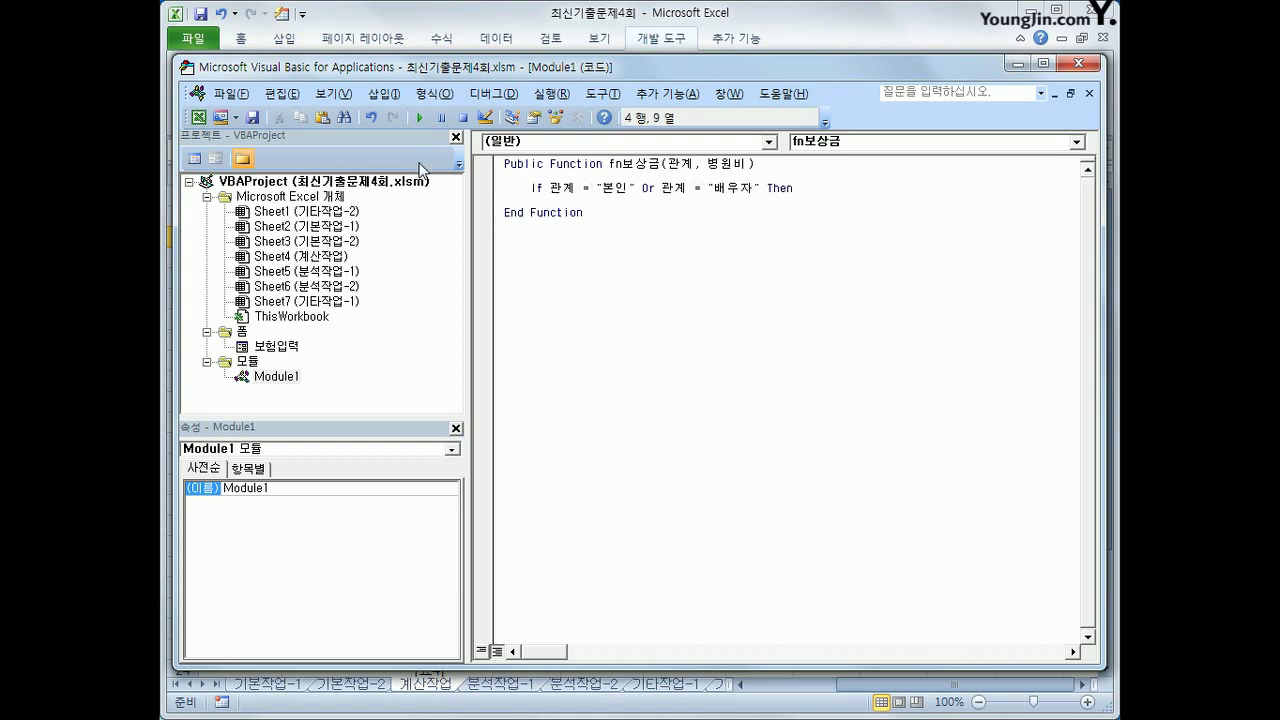
{"action": "type", "text": "fn보상금 = 병원비 * 0.9"}
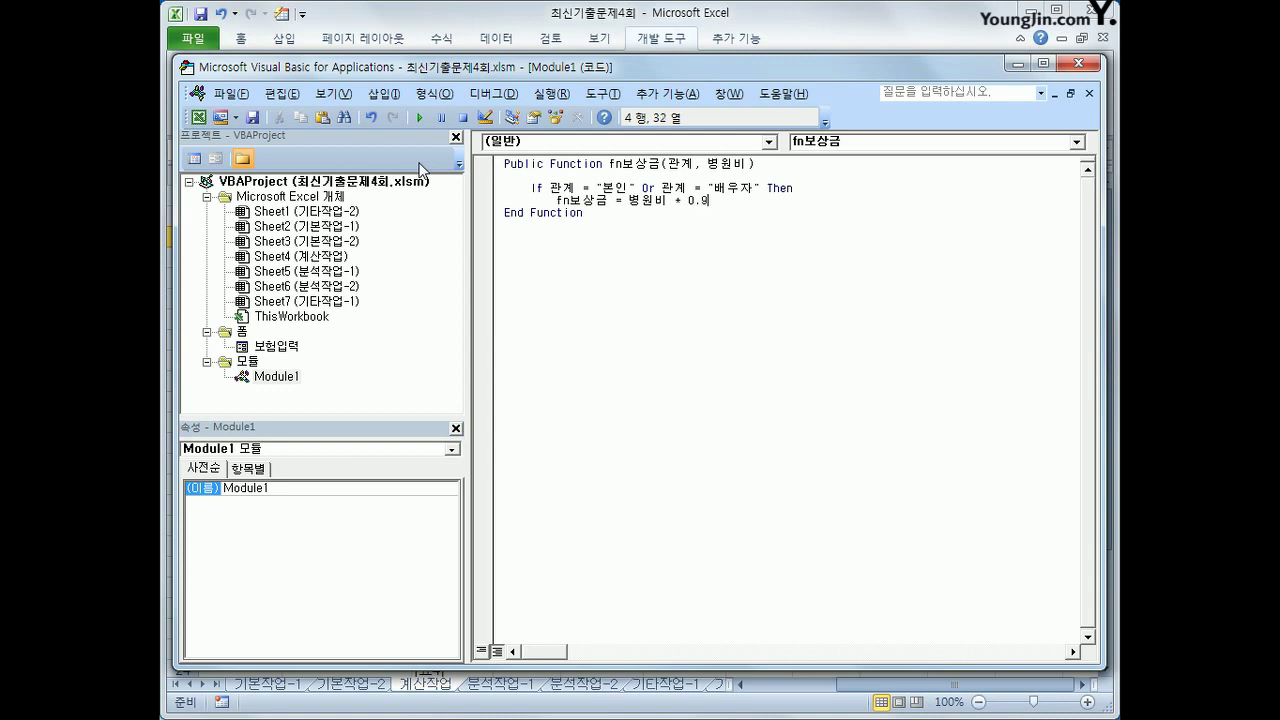
{"action": "key", "text": "Return"}
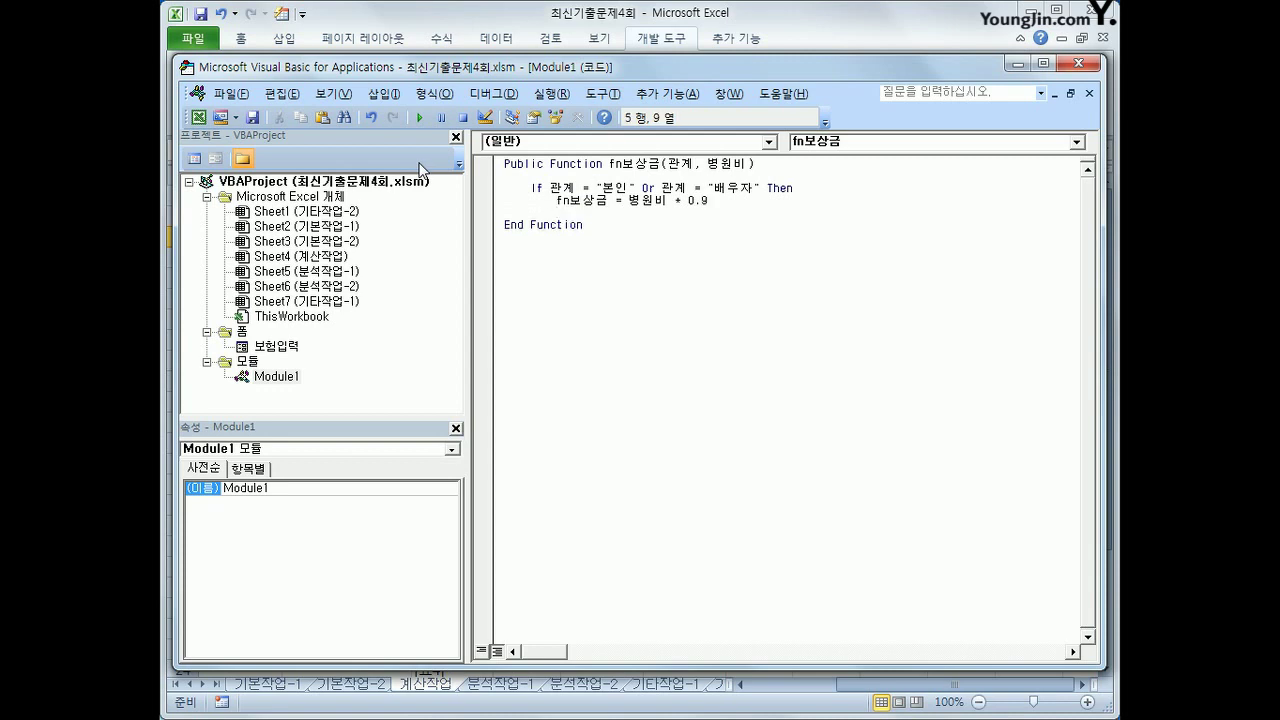
Add an Else branch setting fn보상금 to 병원비 * 0.5, end the If block, and close the Visual Basic editor
{"action": "type", "text": "else"}
{"action": "key", "text": "Return"}
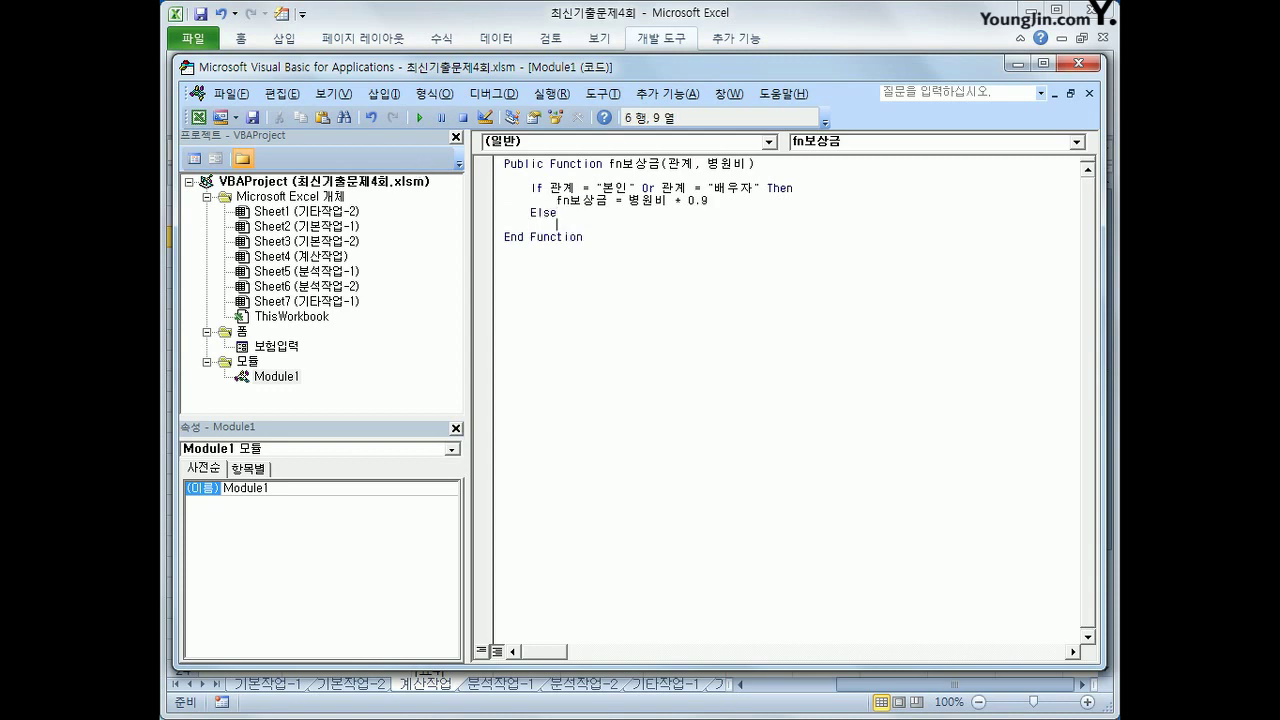
{"action": "key", "text": "Tab"}
{"action": "type", "text": "fn보상금 = 병원비 "}
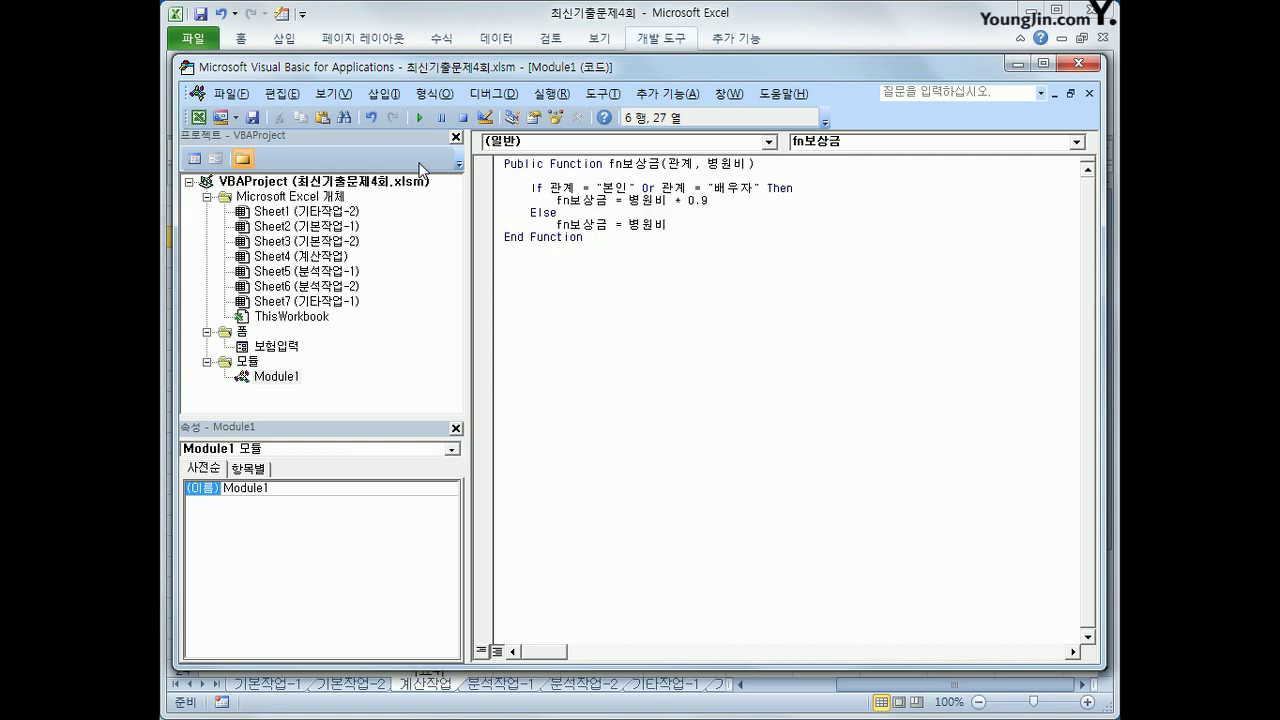
{"action": "type", "text": "* 0.5"}
{"action": "key", "text": "Return"}
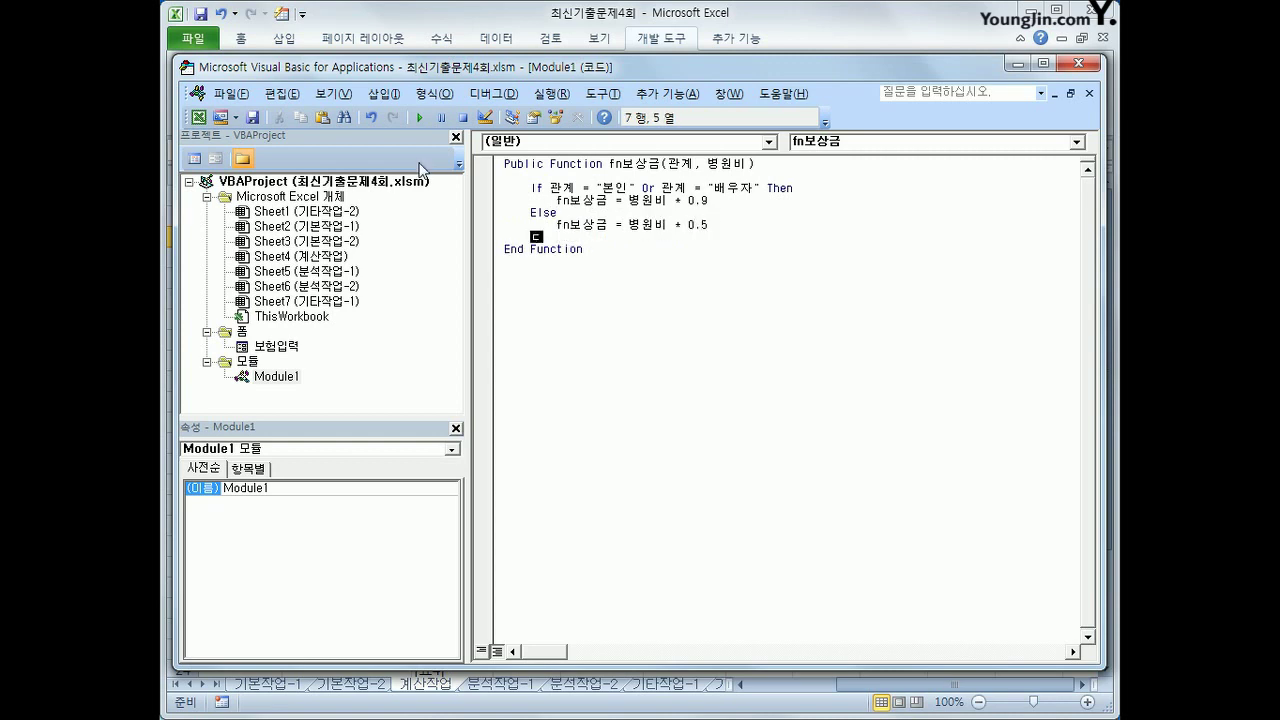
{"action": "type", "text": "end if"}
{"action": "key", "text": "Return"}
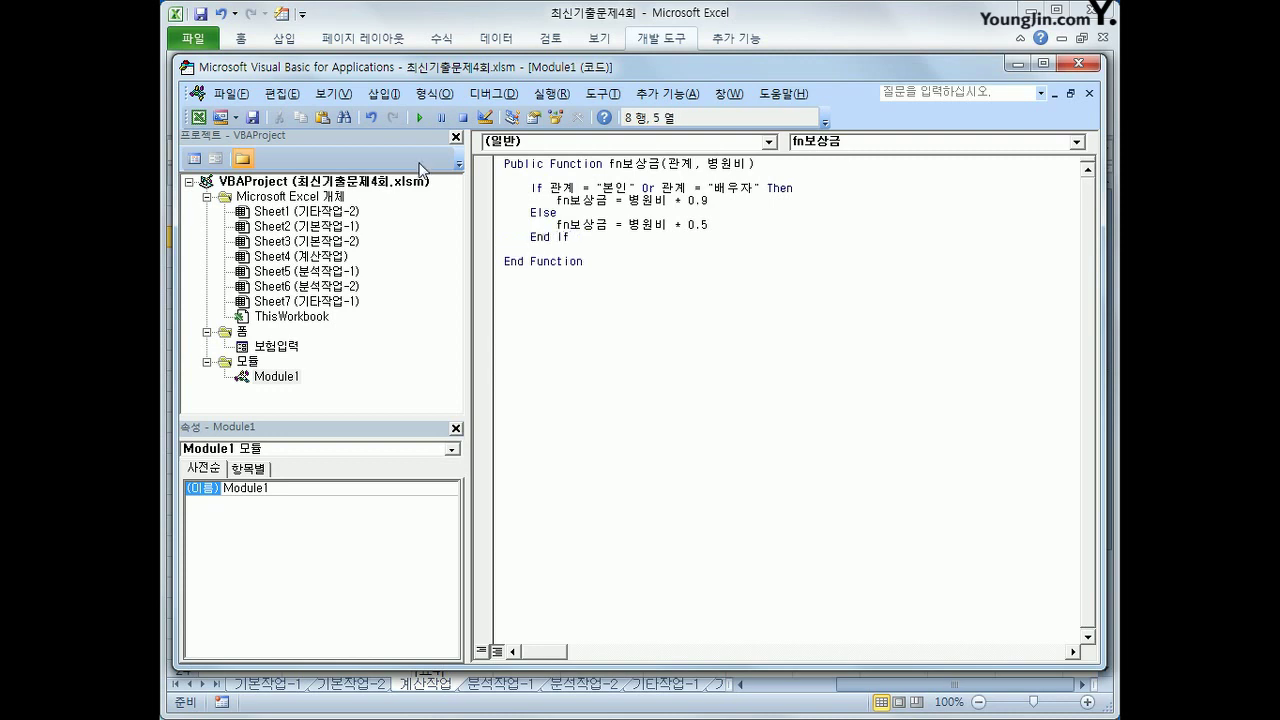
{"action": "left_click", "coordinate": [1070, 64]}
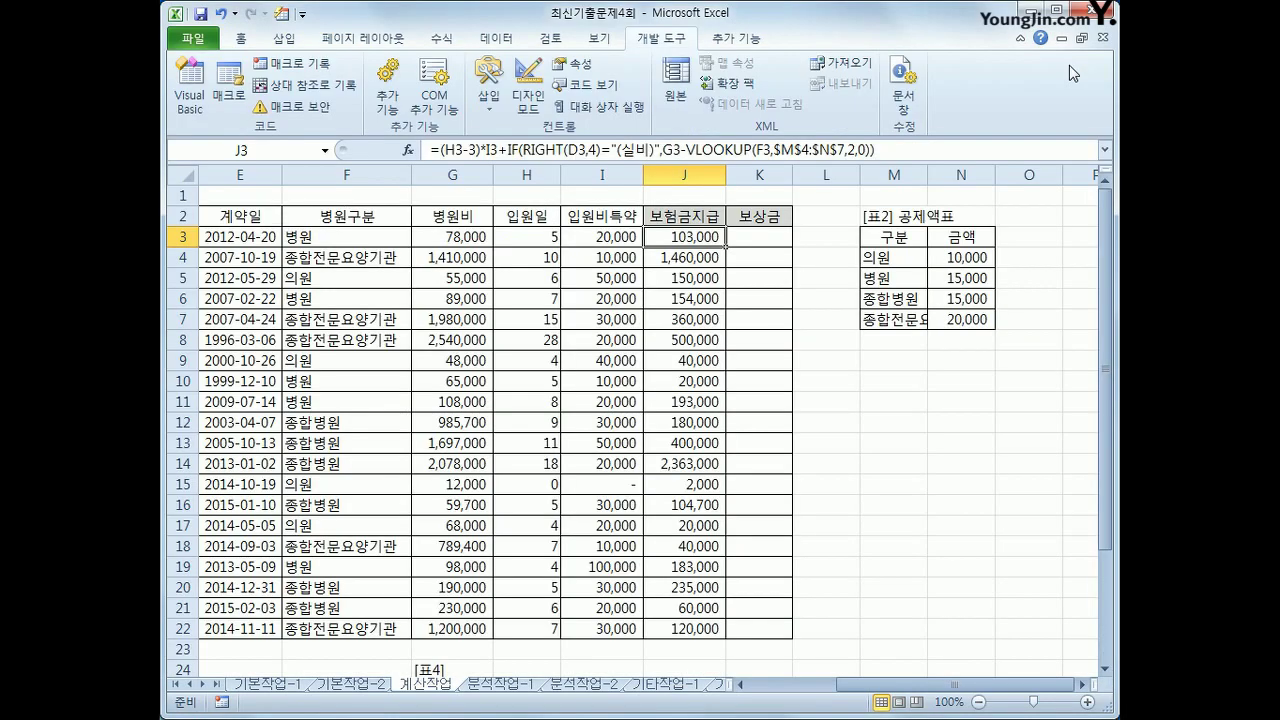
Insert the user-defined function fn보상금 in K3 with C3 as 관계 and G3 as 병원비
{"action": "left_click", "coordinate": [767, 241]}
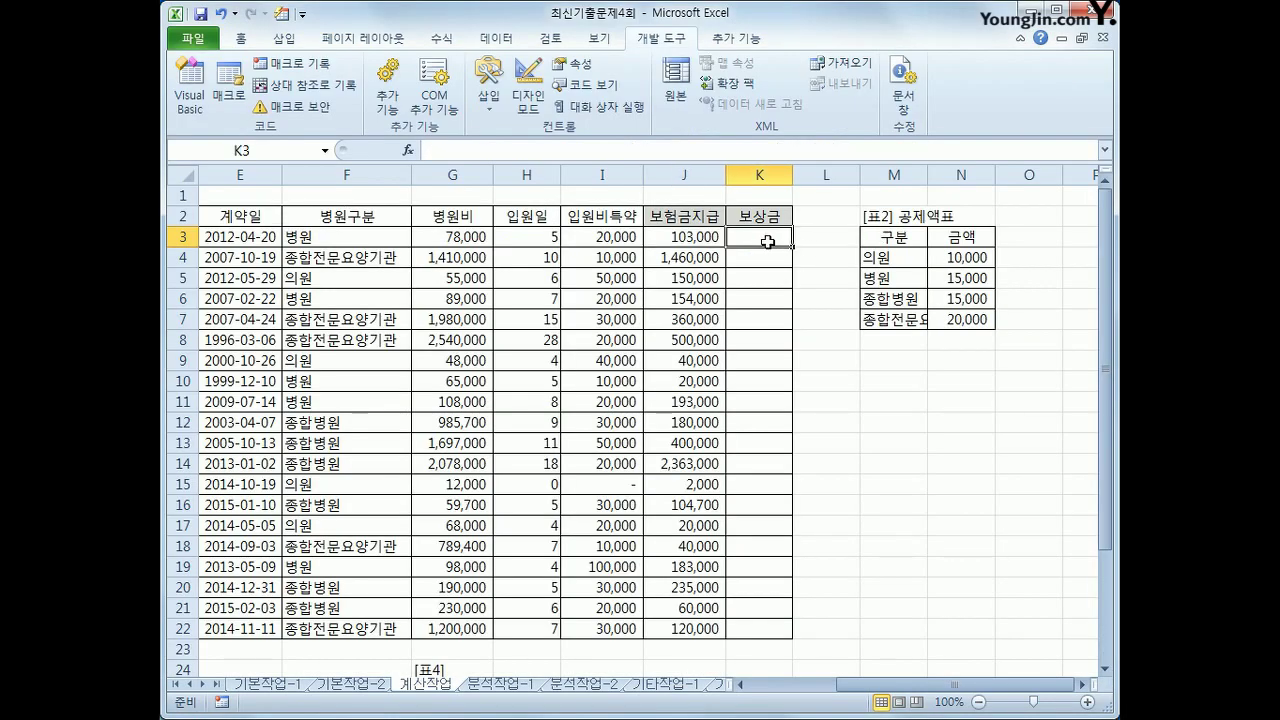
{"action": "left_click", "coordinate": [409, 151]}
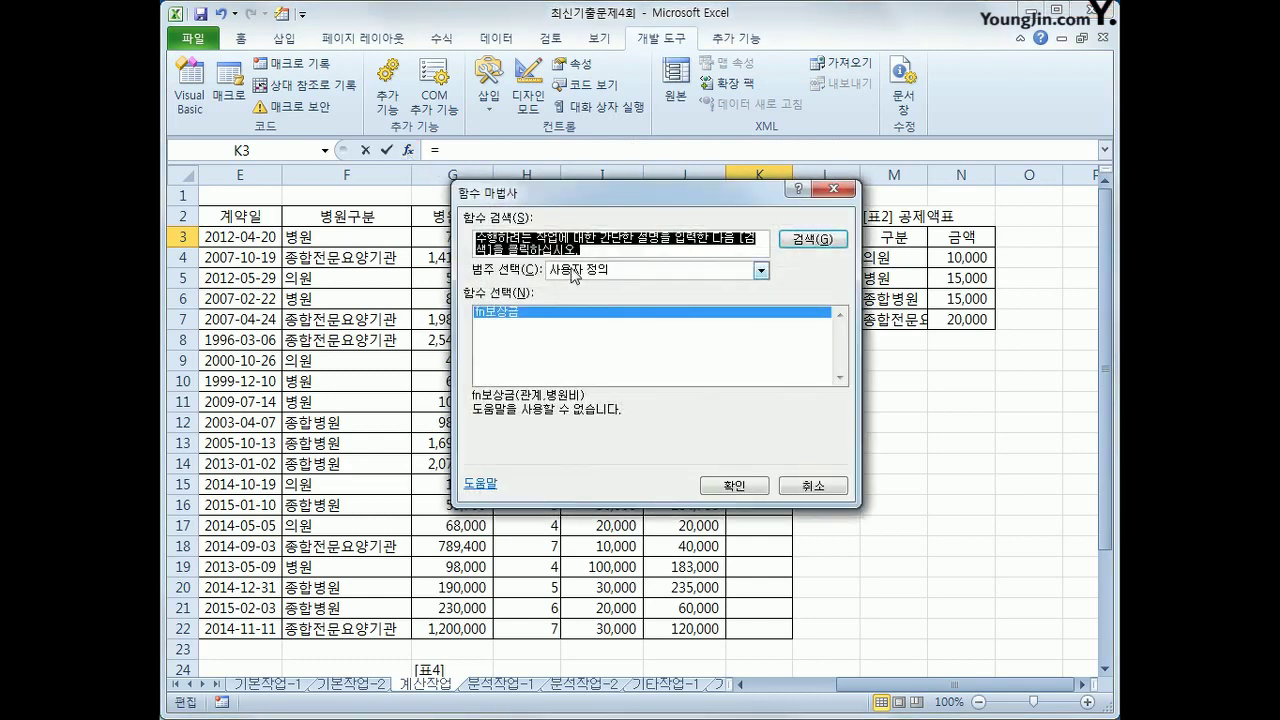
{"action": "left_click", "coordinate": [522, 314]}
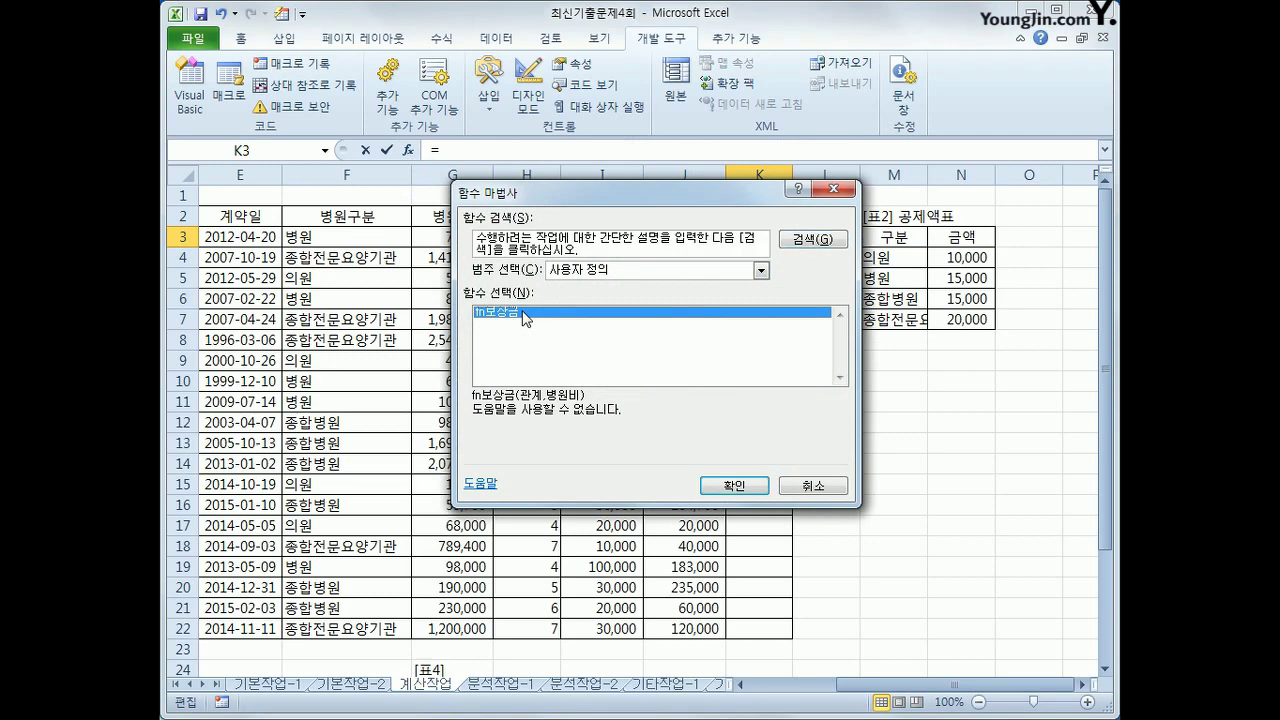
{"action": "left_click", "coordinate": [734, 485]}
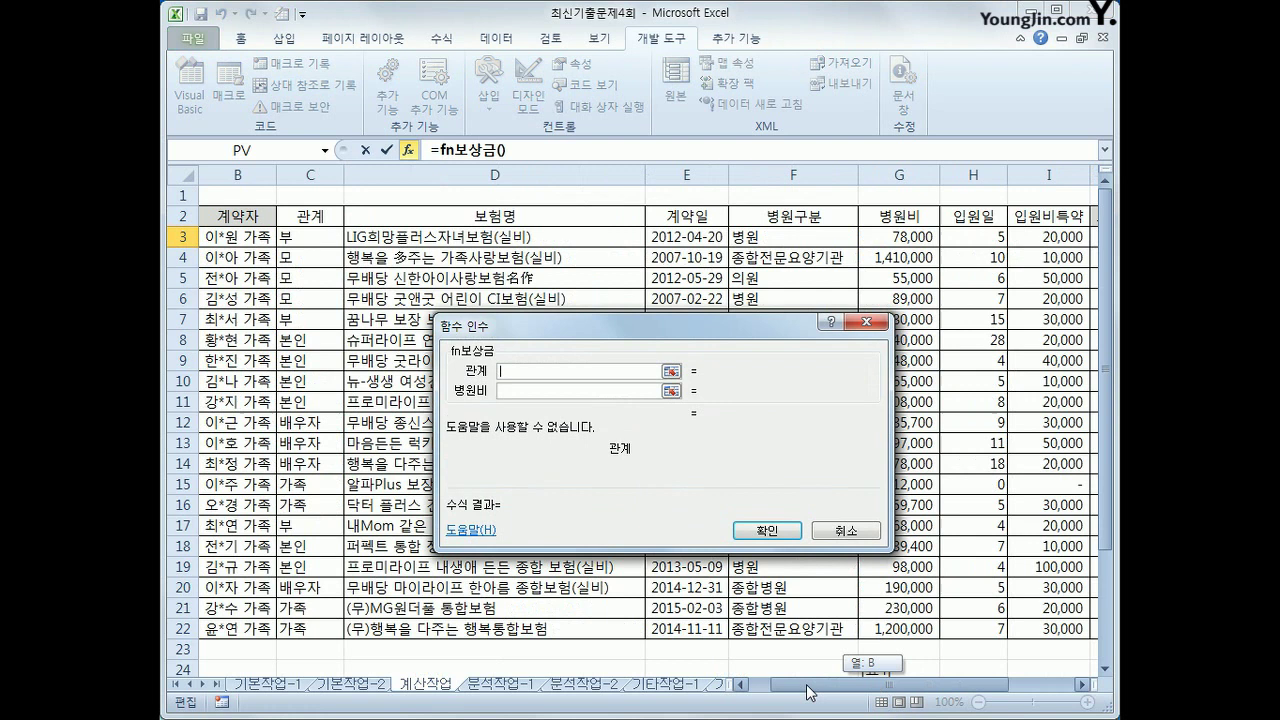
{"action": "left_click", "coordinate": [318, 238]}
{"action": "left_click", "coordinate": [537, 392]}
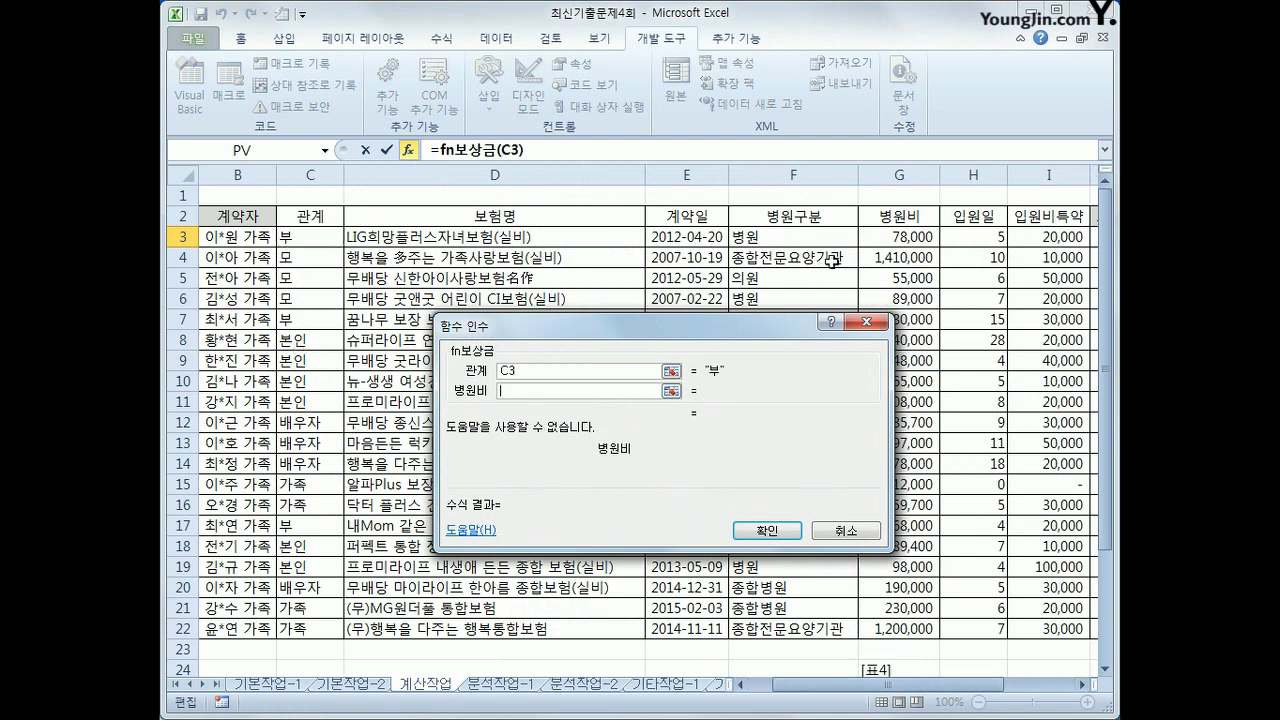
{"action": "left_click", "coordinate": [899, 238]}
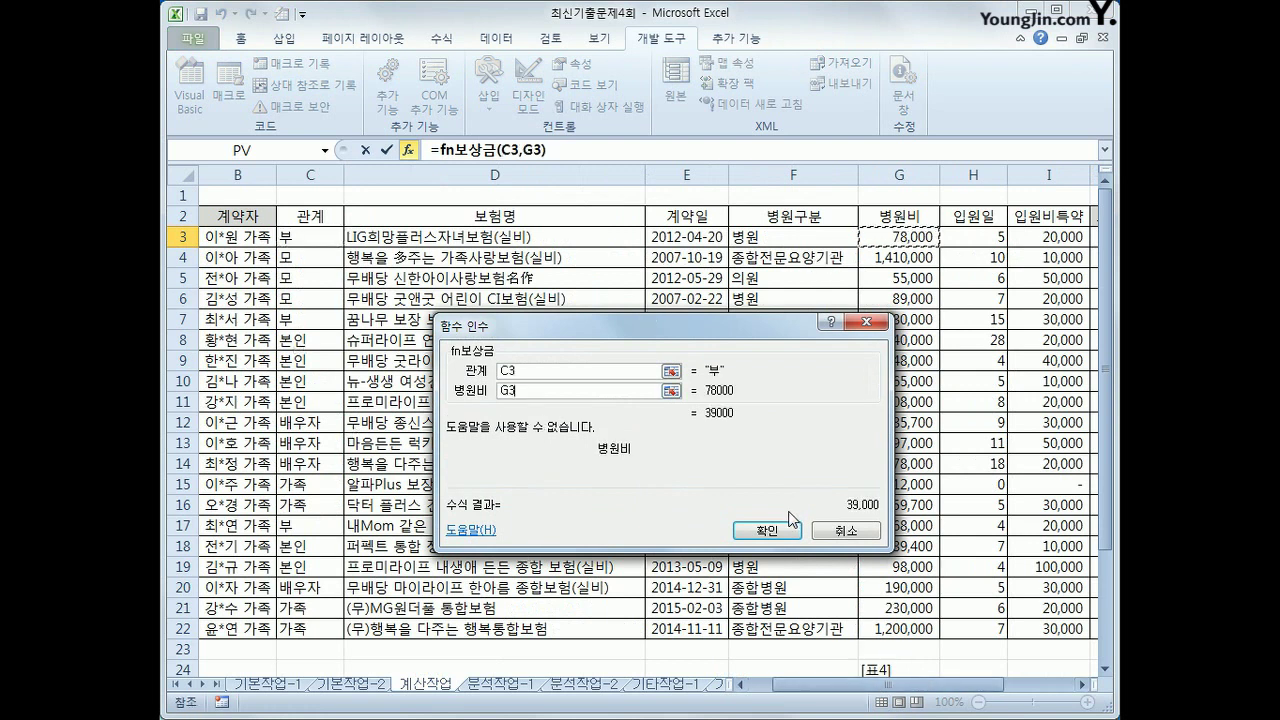
{"action": "left_click", "coordinate": [762, 525]}
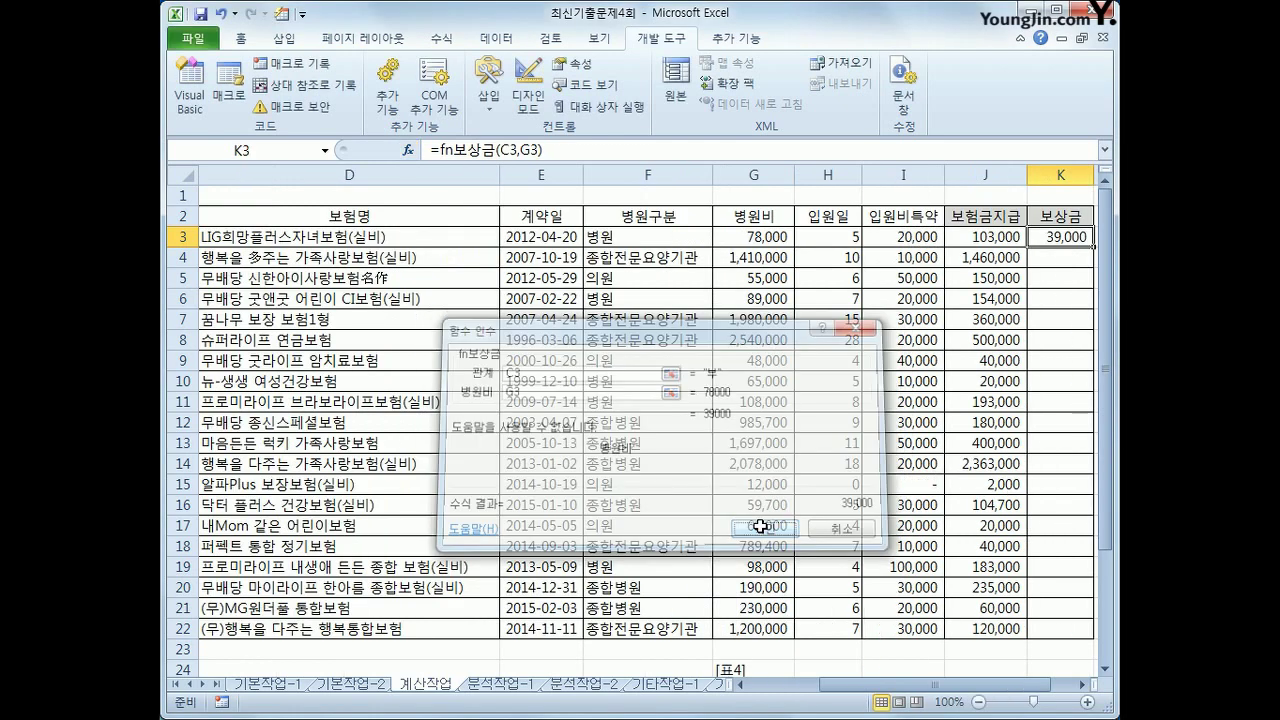
Fill the 보상금 formula from K3 down through K22 and autofit the width of column K
{"action": "double_click", "coordinate": [1093, 247]}
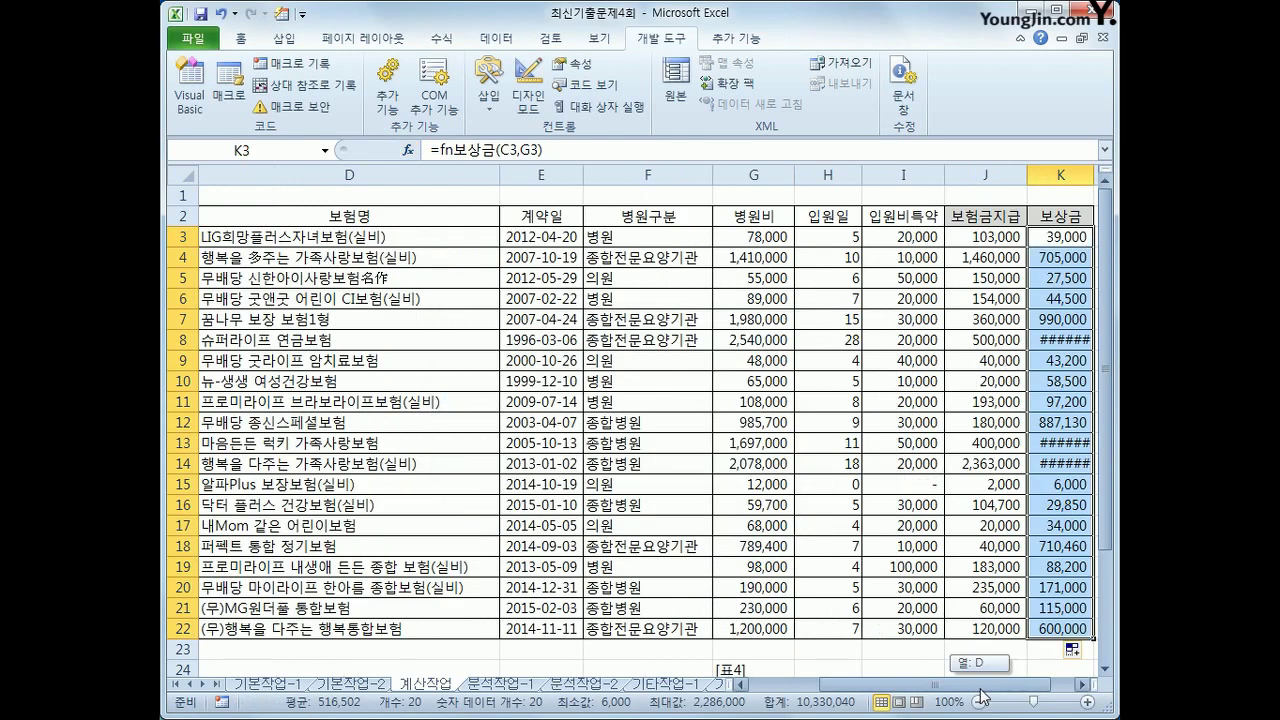
{"action": "scroll", "coordinate": [985, 690], "scroll_direction": "right", "scroll_amount": 1}
{"action": "double_click", "coordinate": [792, 177]}
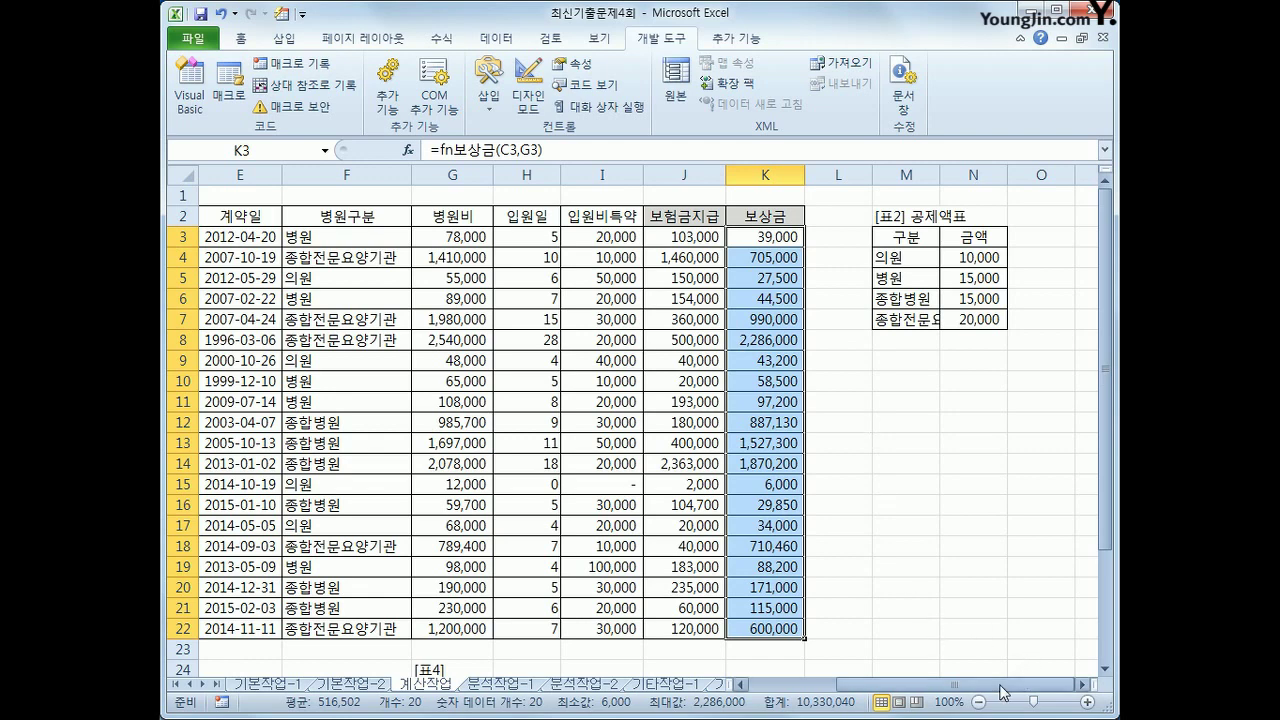
Examine the 병원구분 headings in B25:E25 and the empty result range B26:E30 of 표3
{"action": "scroll", "coordinate": [1000, 690], "scroll_direction": "left", "scroll_amount": 2}
{"action": "scroll", "coordinate": [860, 600], "scroll_direction": "down", "scroll_amount": 2}
{"action": "scroll", "coordinate": [810, 550], "scroll_direction": "down", "scroll_amount": 2}
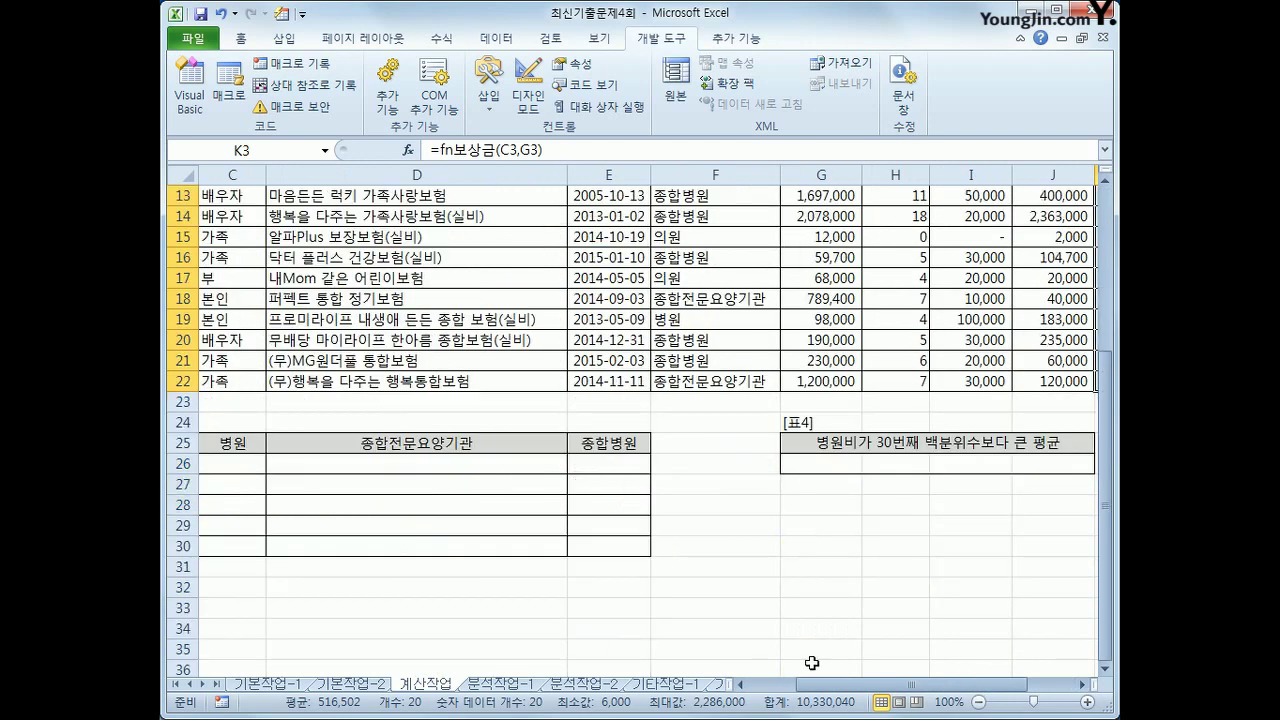
{"action": "left_click_drag", "start_coordinate": [822, 690], "coordinate": [766, 688]}
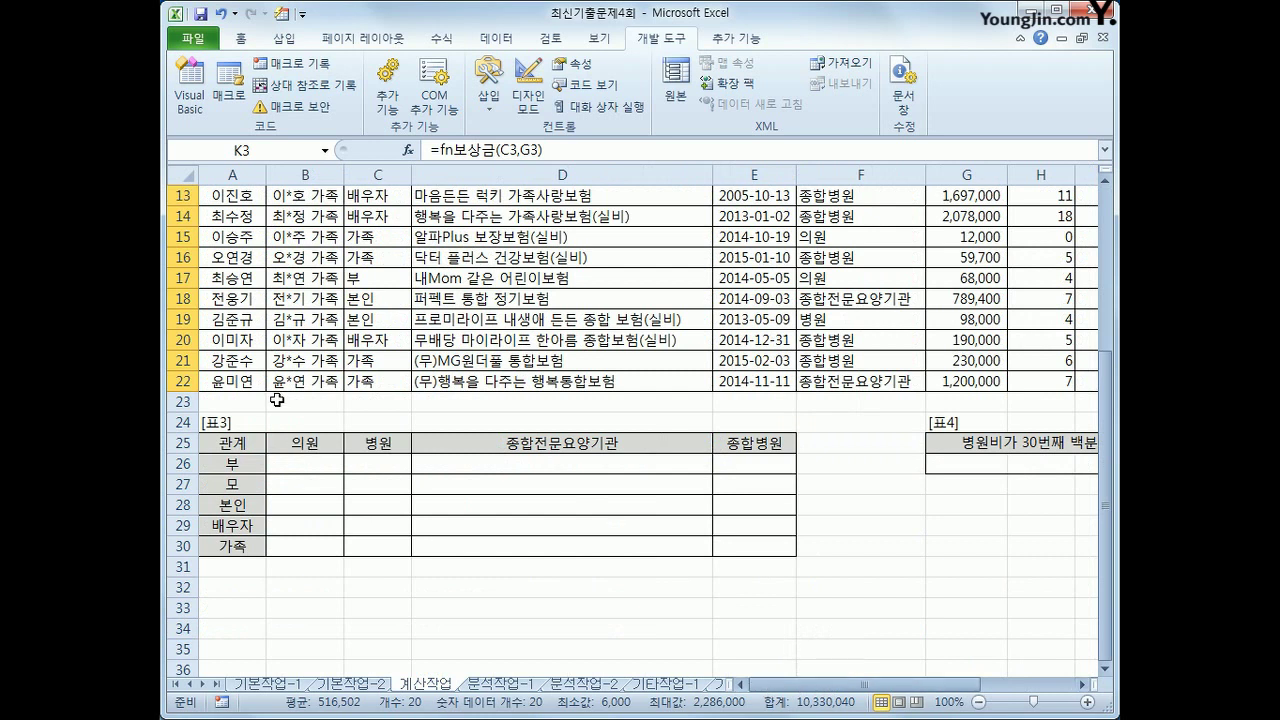
{"action": "left_click_drag", "start_coordinate": [296, 443], "coordinate": [726, 446]}
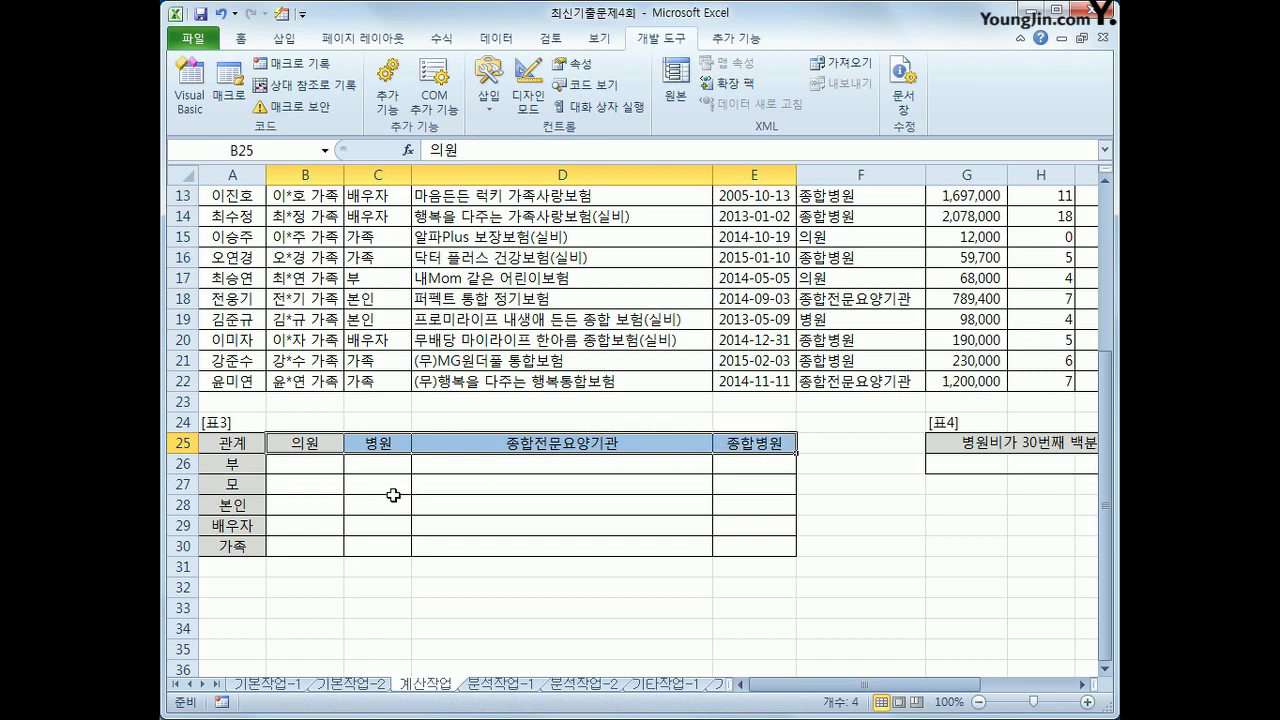
{"action": "left_click_drag", "start_coordinate": [296, 468], "coordinate": [731, 546]}
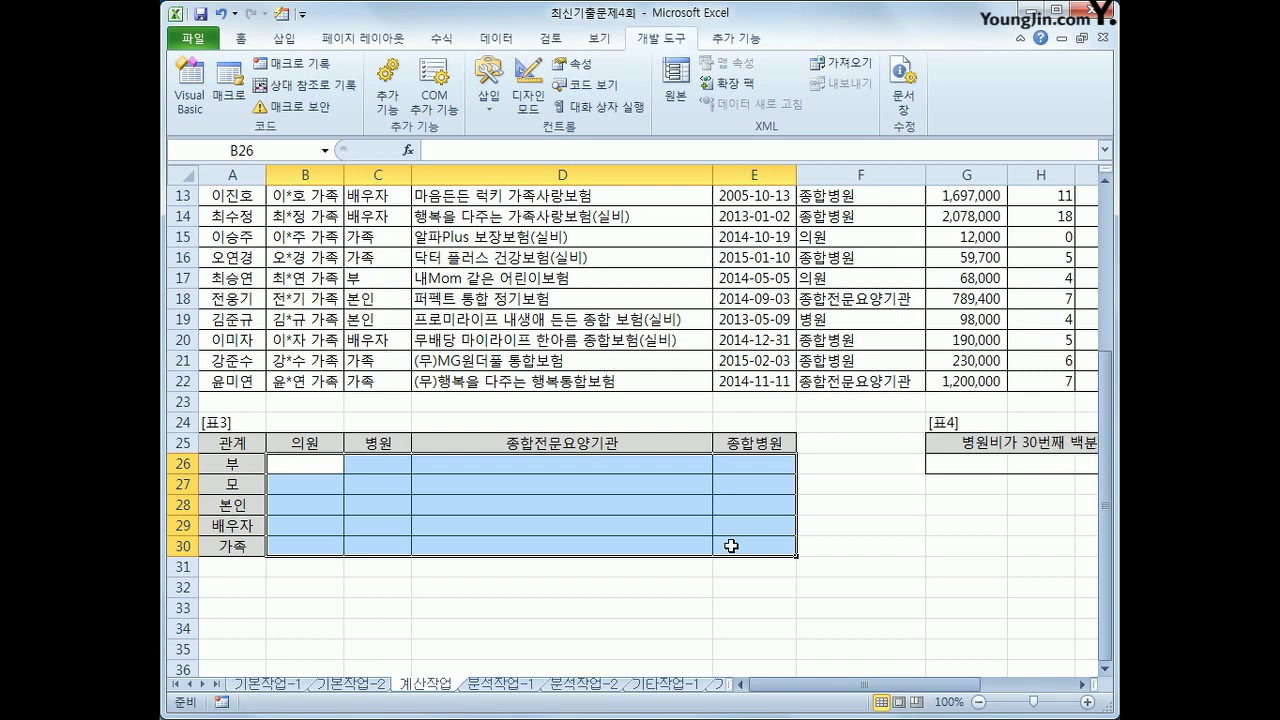
Start a TEXT formula in B26 of 표3 with the value argument left empty and the format "0 건"
{"action": "left_click", "coordinate": [312, 465]}
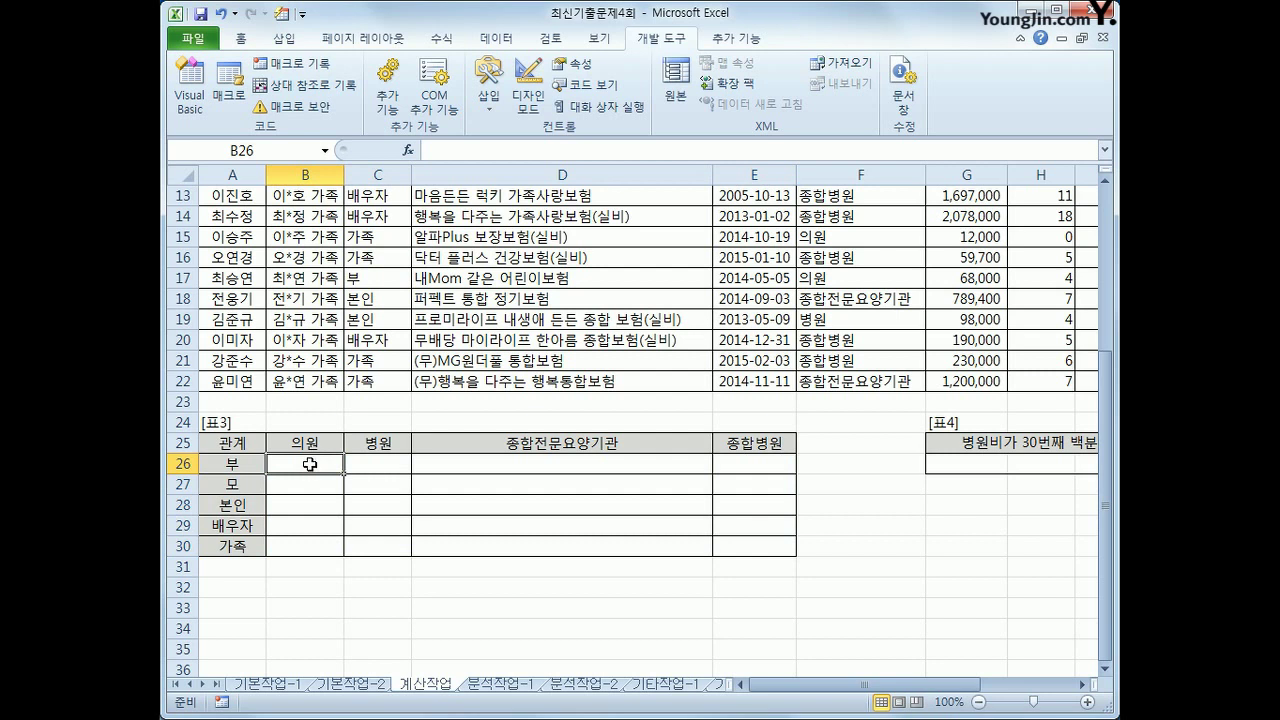
{"action": "type", "text": "="}
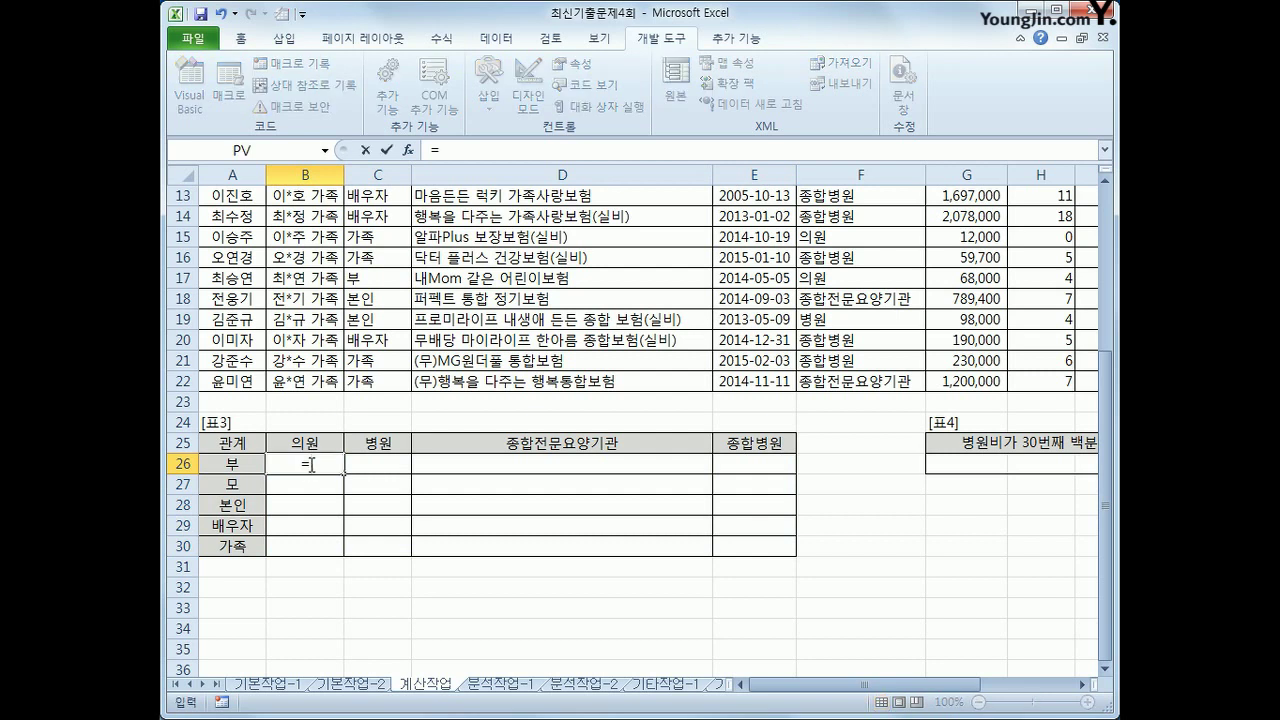
{"action": "type", "text": "tex"}
{"action": "key", "text": "Tab"}
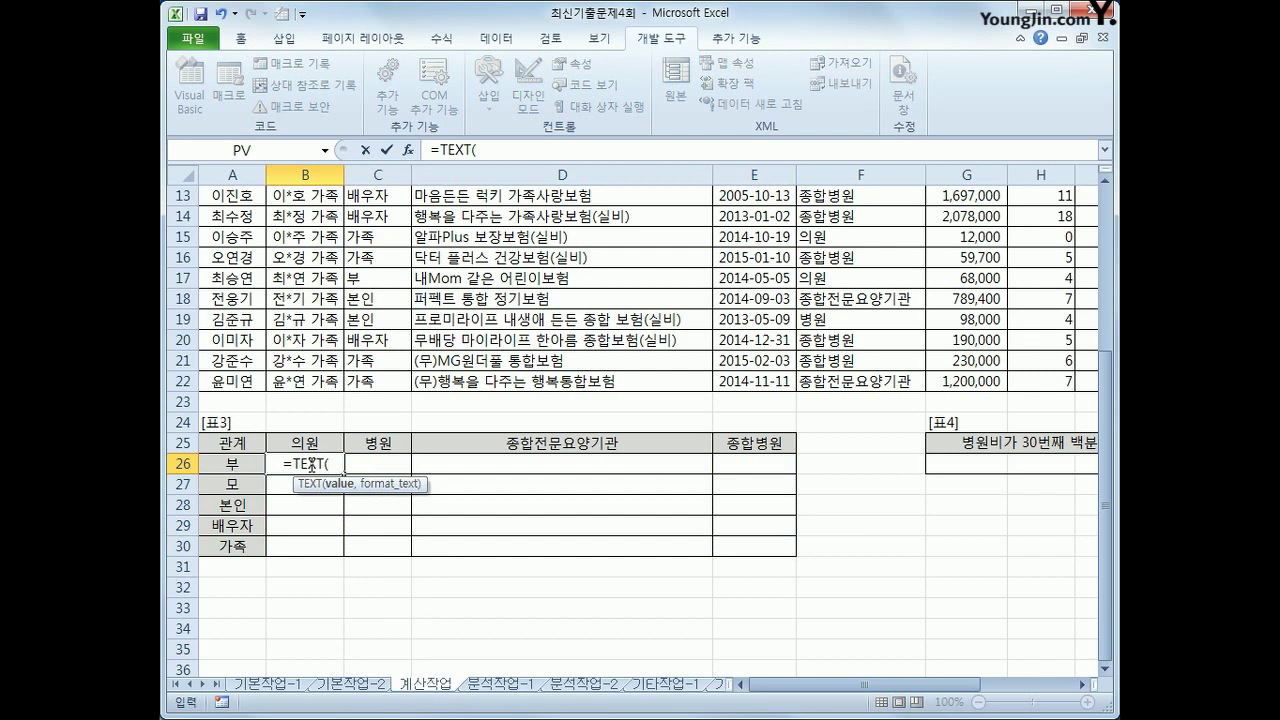
{"action": "type", "text": ","}
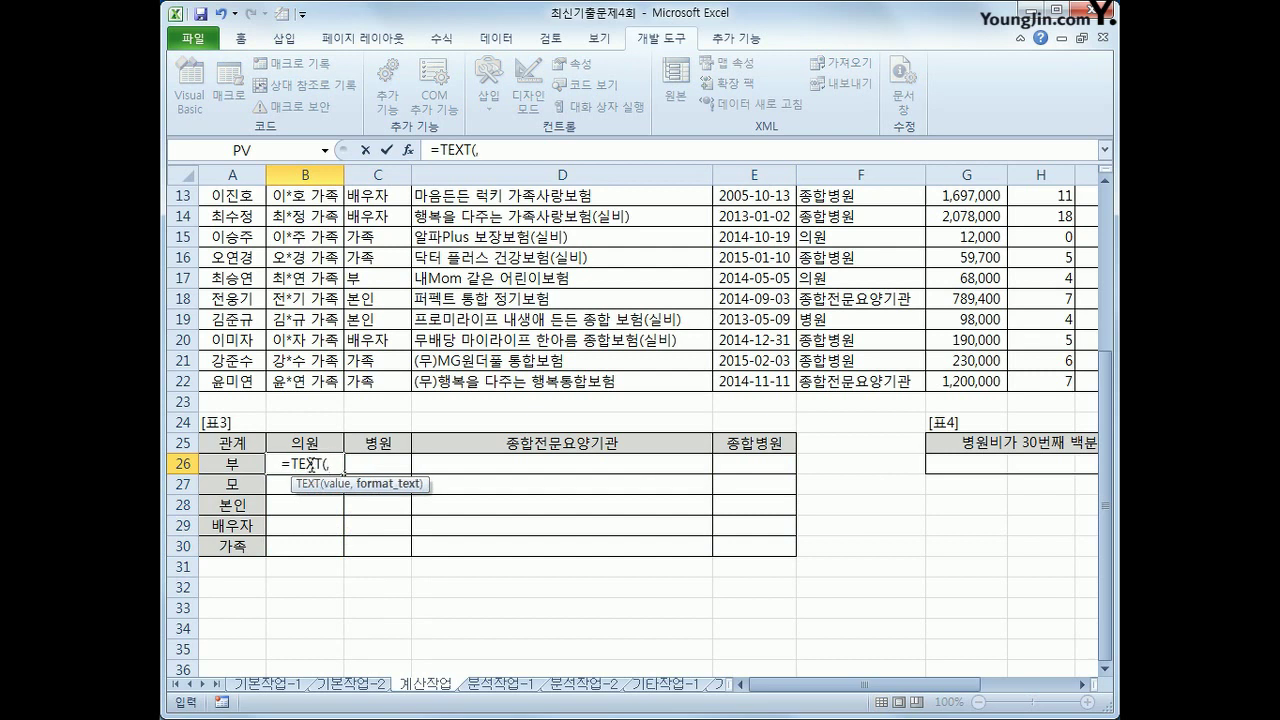
{"action": "type", "text": "\""}
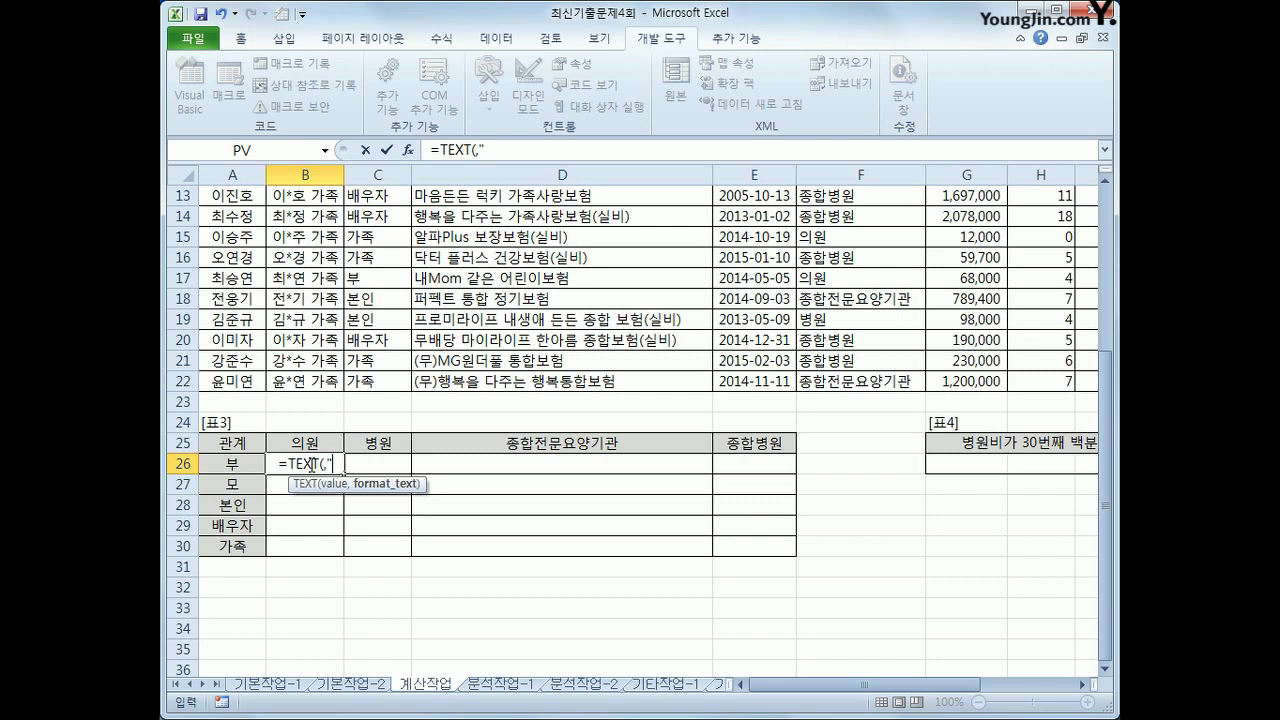
{"action": "type", "text": "0 rjs"}
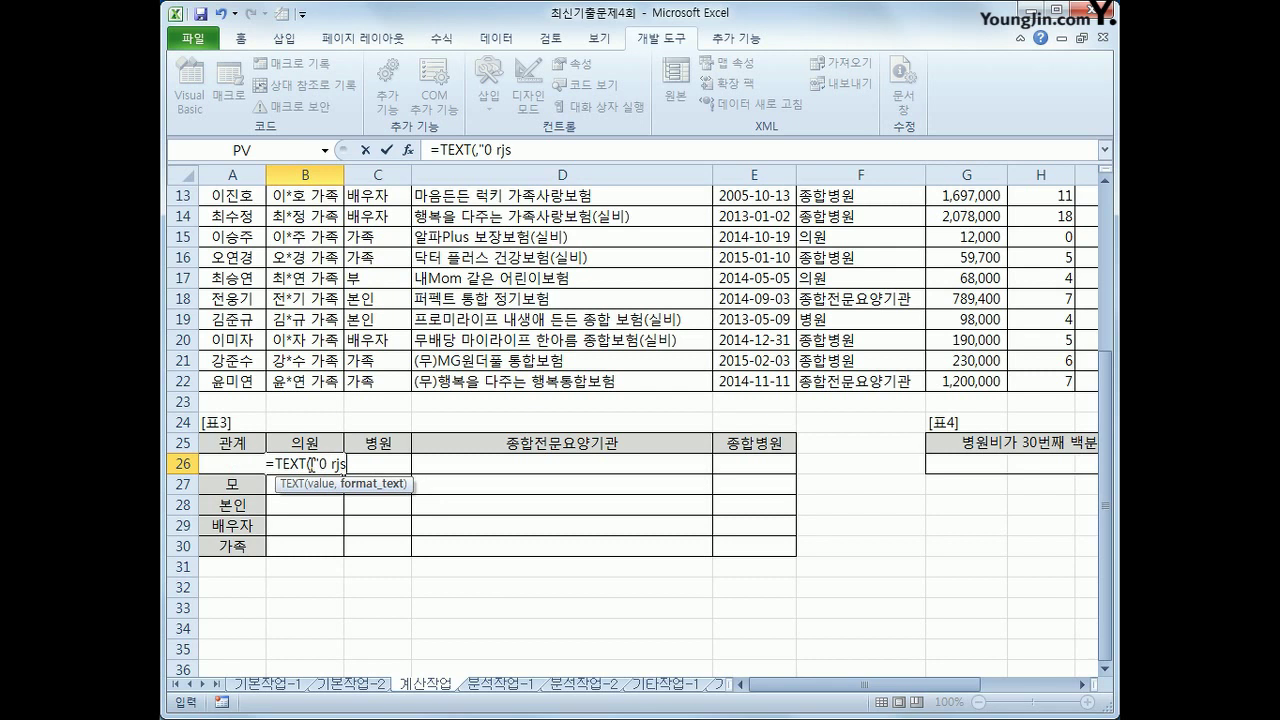
{"action": "key", "text": "BackSpace"}
{"action": "key", "text": "BackSpace"}
{"action": "key", "text": "BackSpace"}
{"action": "key", "text": "BackSpace"}
{"action": "type", "text": "건\""}
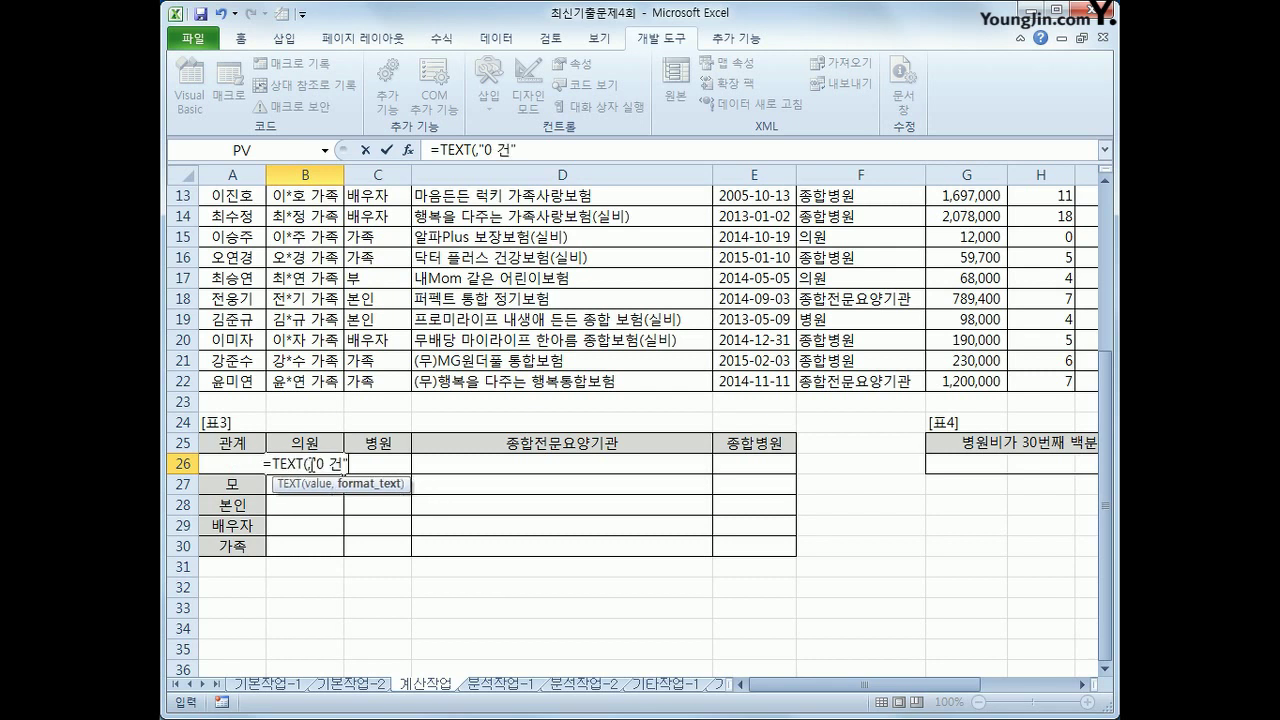
{"action": "type", "text": ")"}
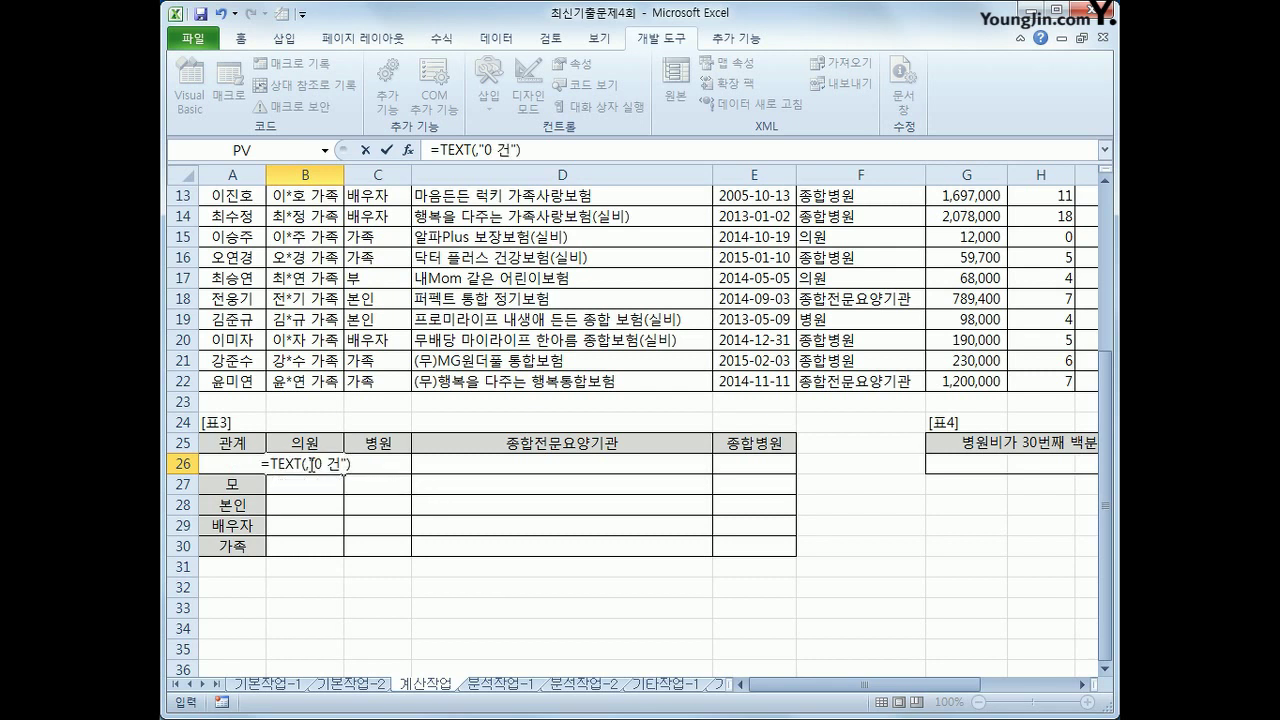
Insert a SUM as the TEXT value in B26, with the first condition ($C$3:$C$22=$A26) matching 관계
{"action": "left_click", "coordinate": [476, 150]}
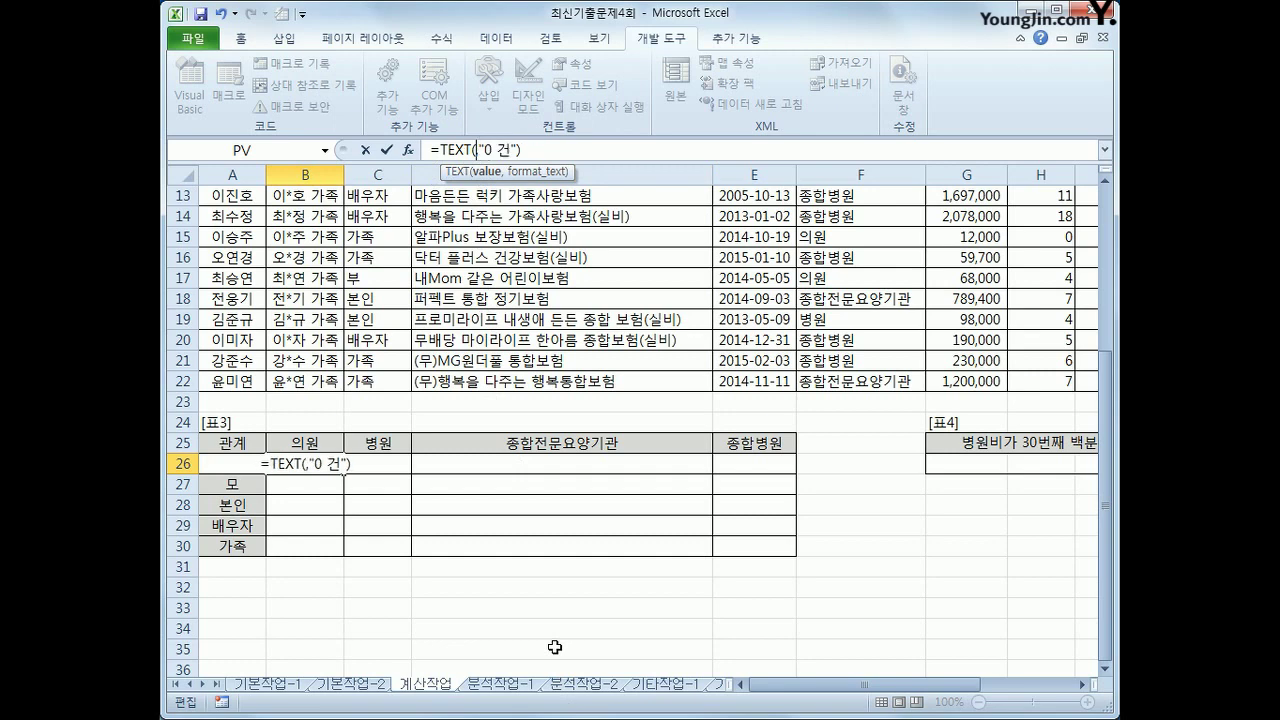
{"action": "type", "text": "sum("}
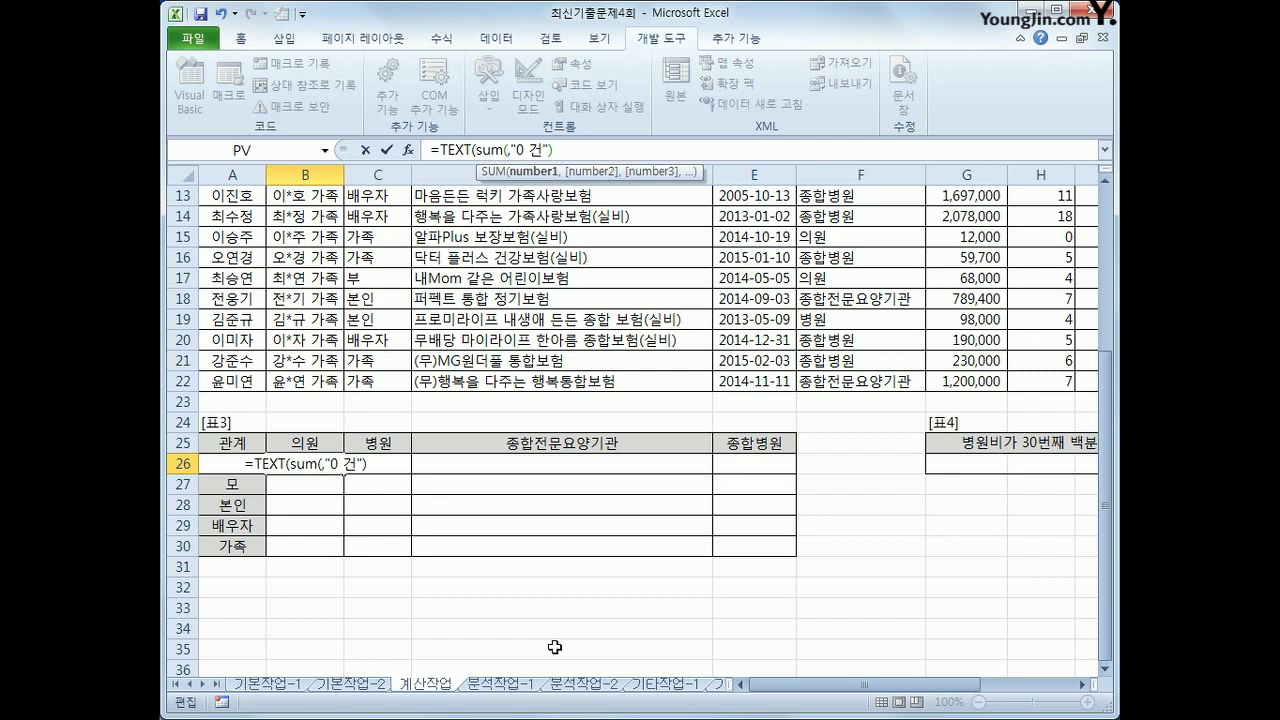
{"action": "type", "text": "("}
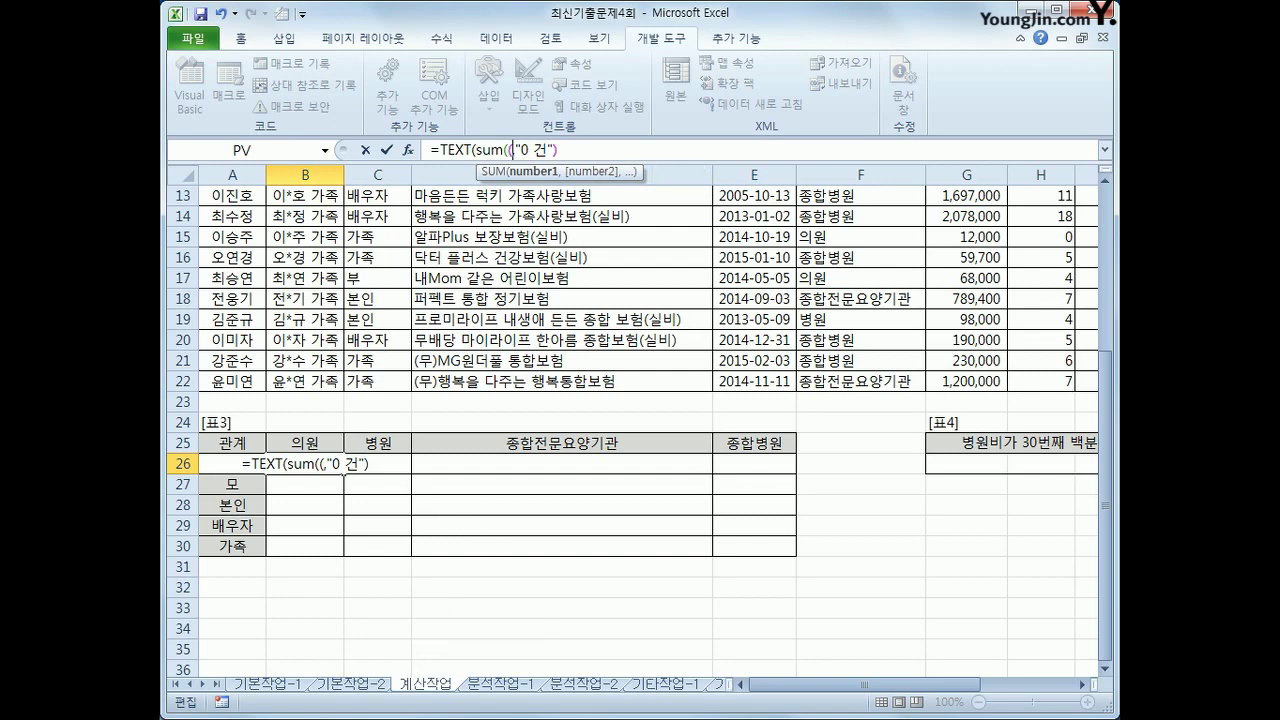
{"action": "left_click_drag", "start_coordinate": [1108, 482], "coordinate": [1108, 336]}
{"action": "left_click_drag", "start_coordinate": [377, 216], "coordinate": [369, 615]}
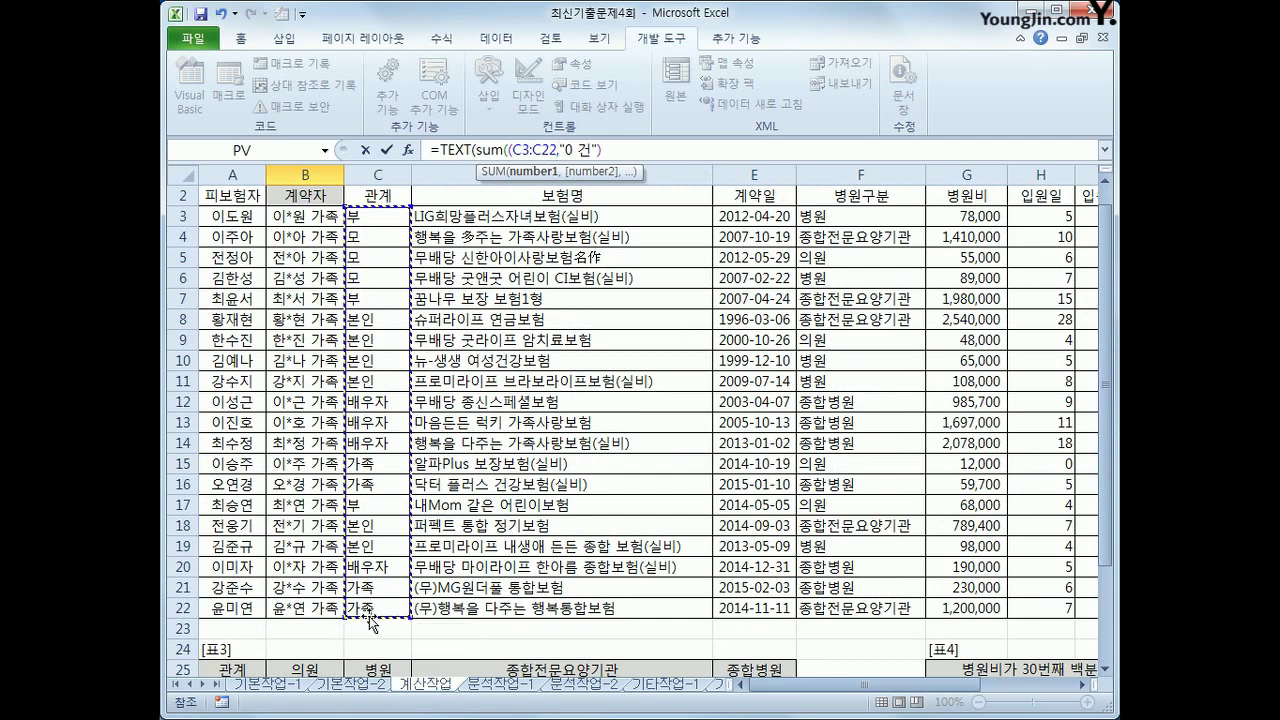
{"action": "key", "text": "F4"}
{"action": "type", "text": "="}
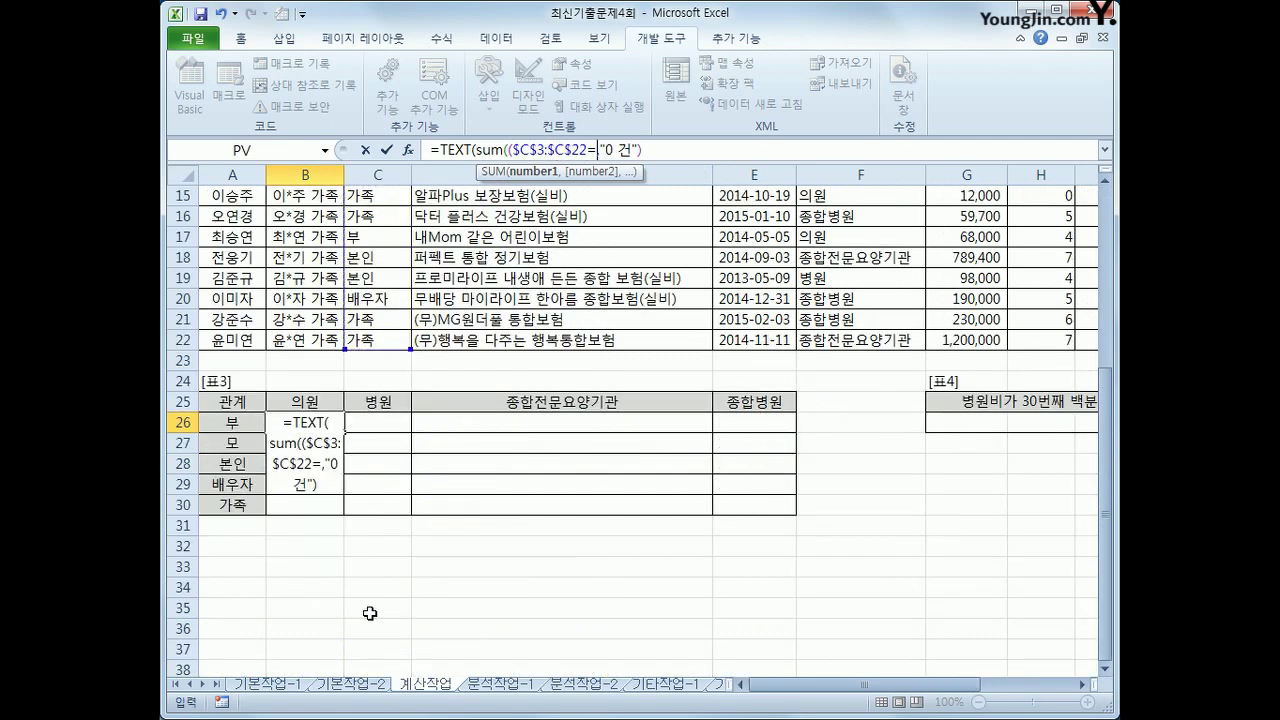
{"action": "left_click", "coordinate": [215, 427]}
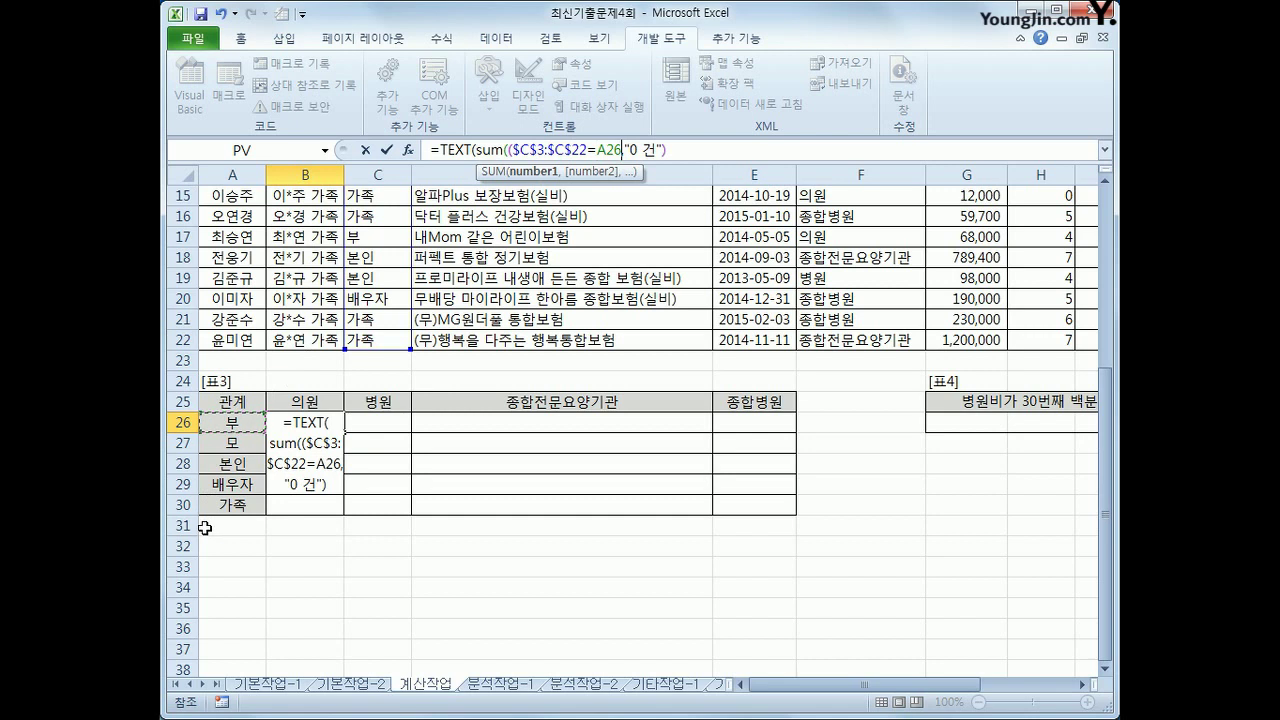
{"action": "key", "text": "F4"}
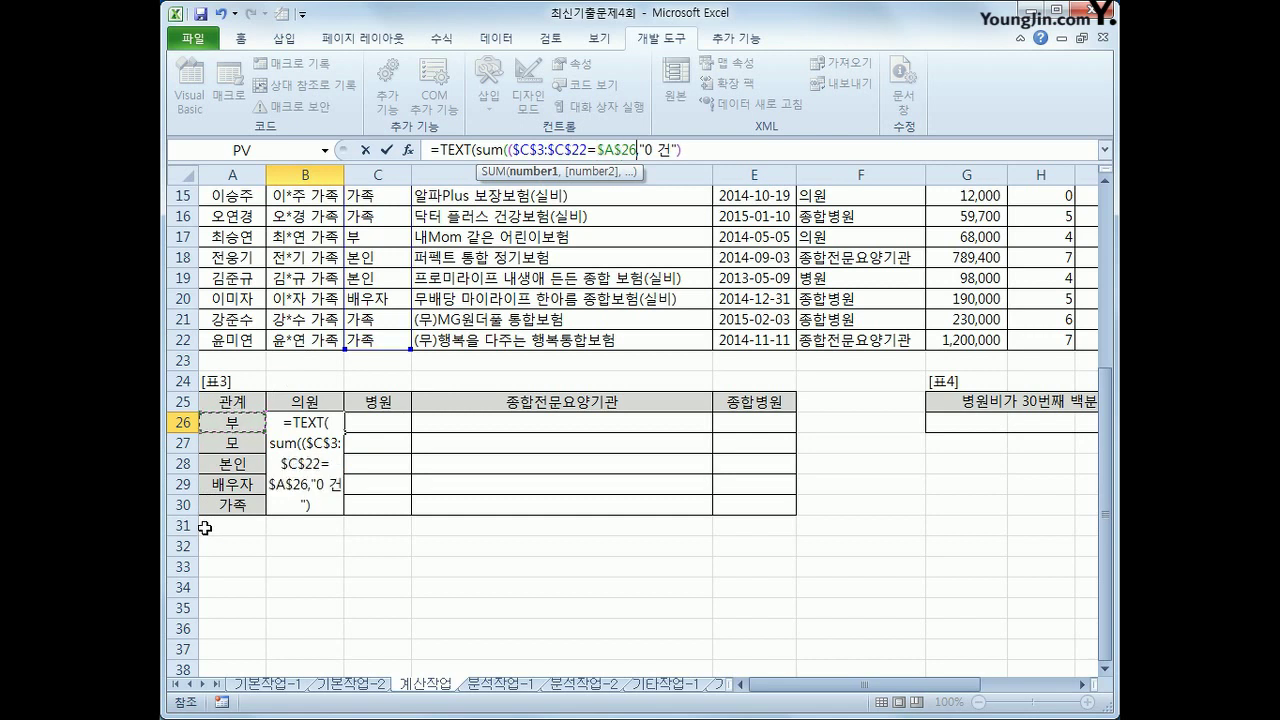
{"action": "key", "text": "F4"}
{"action": "key", "text": "F4"}
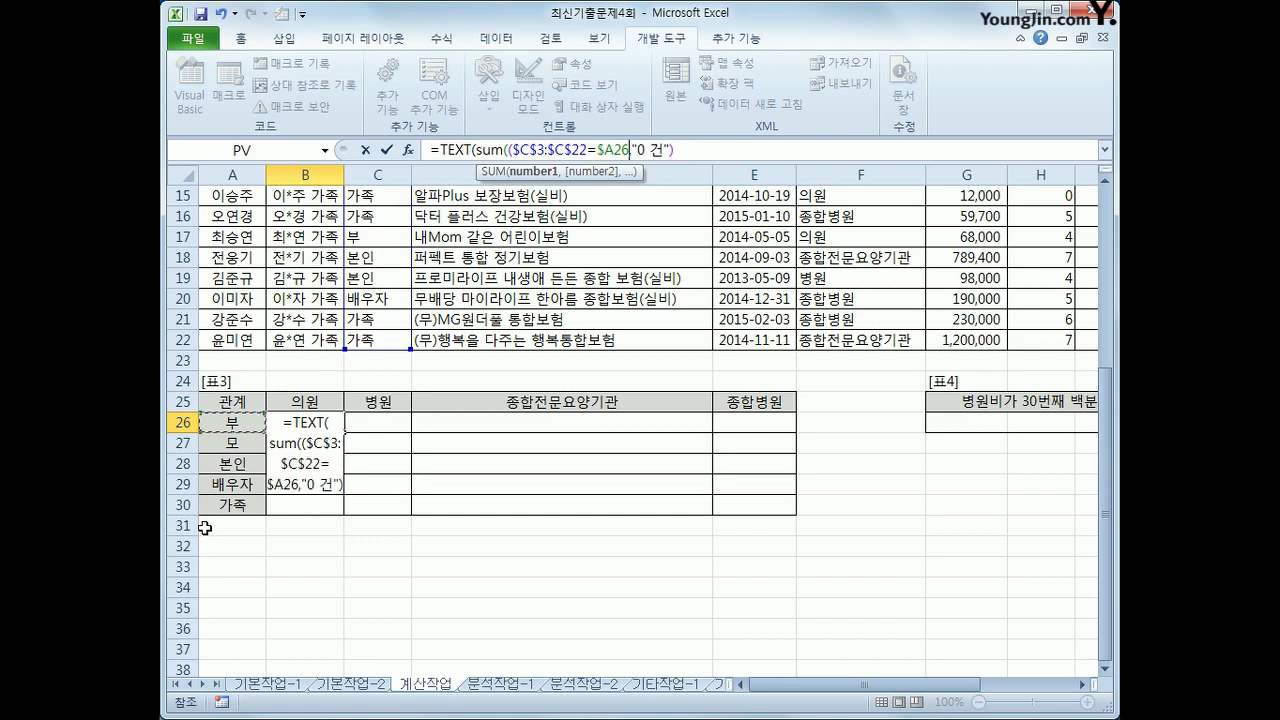
{"action": "type", "text": ")"}
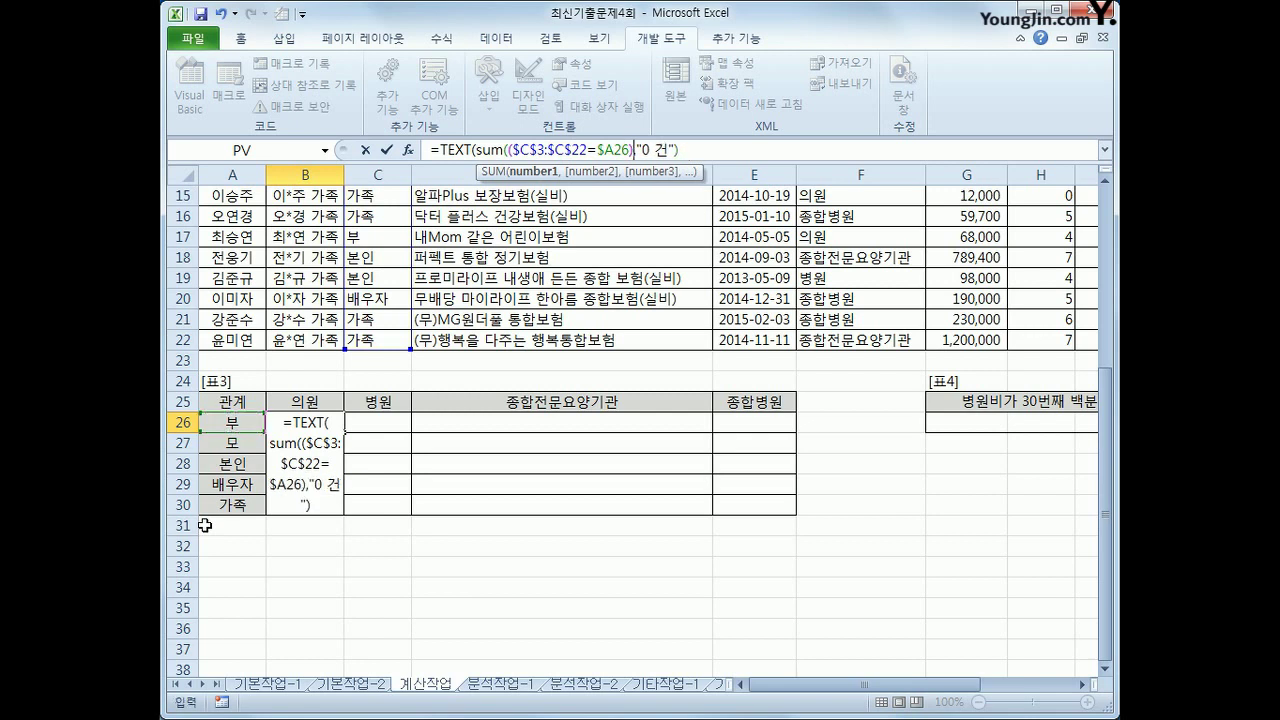
Multiply by the second condition ($F$3:$F$22=B$25) matching 병원구분 and close the SUM
{"action": "type", "text": "*("}
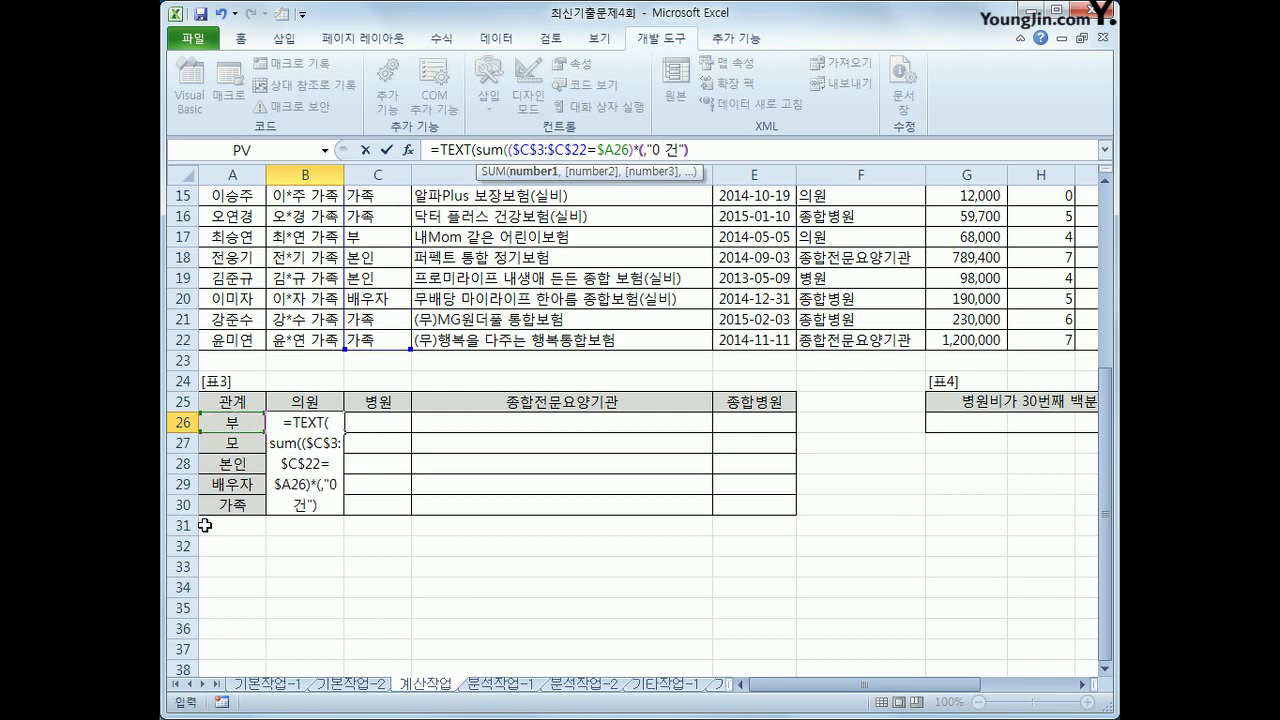
{"action": "left_click", "coordinate": [306, 402]}
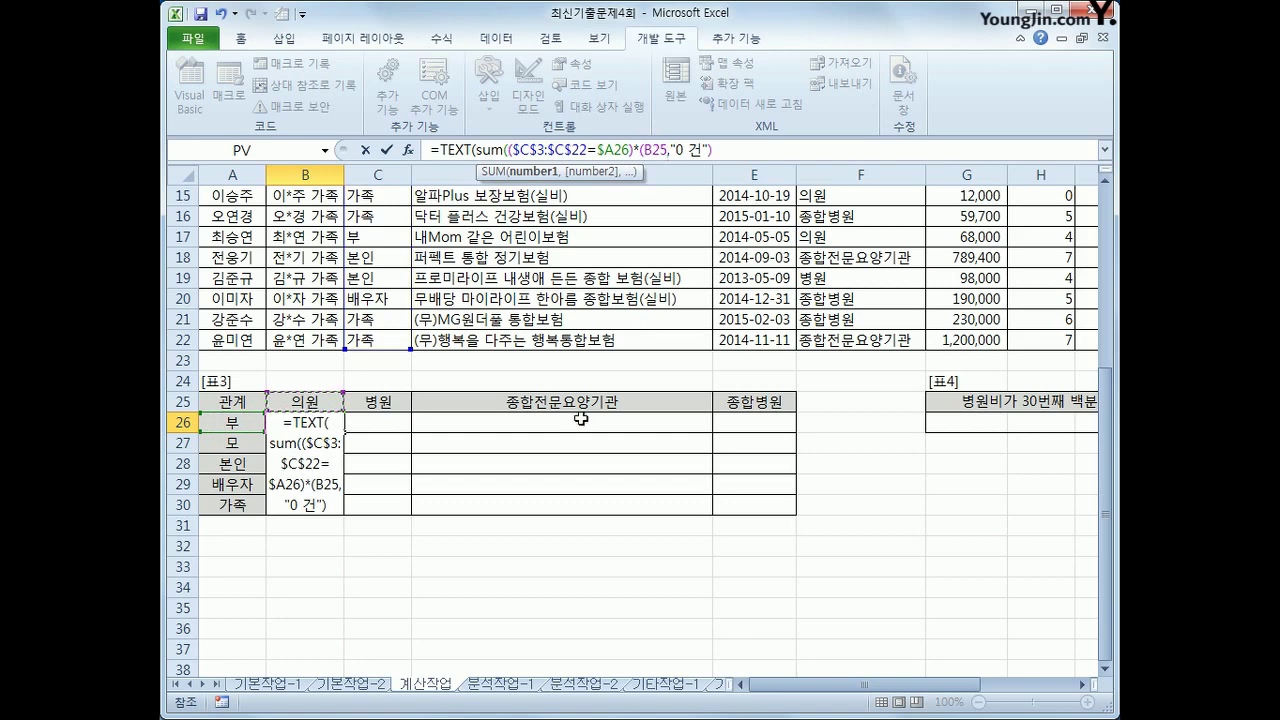
{"action": "scroll", "coordinate": [1095, 440], "scroll_direction": "up", "scroll_amount": 5}
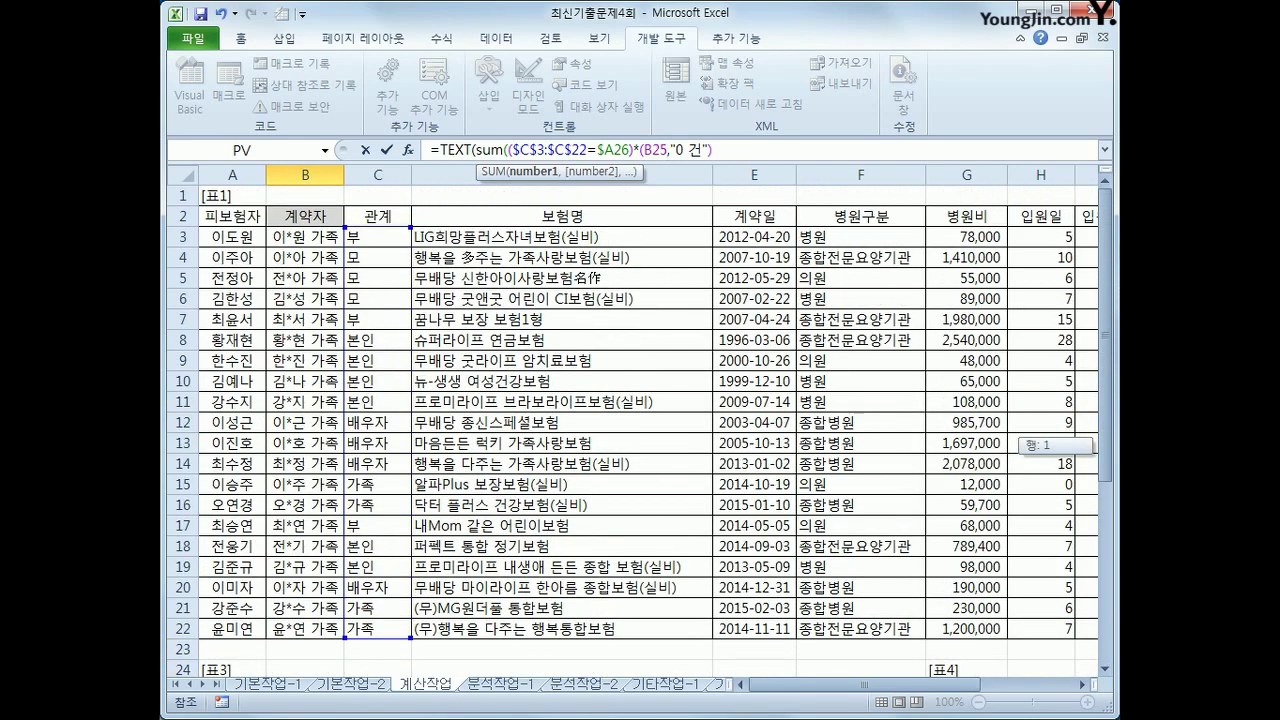
{"action": "left_click_drag", "start_coordinate": [860, 237], "coordinate": [851, 631]}
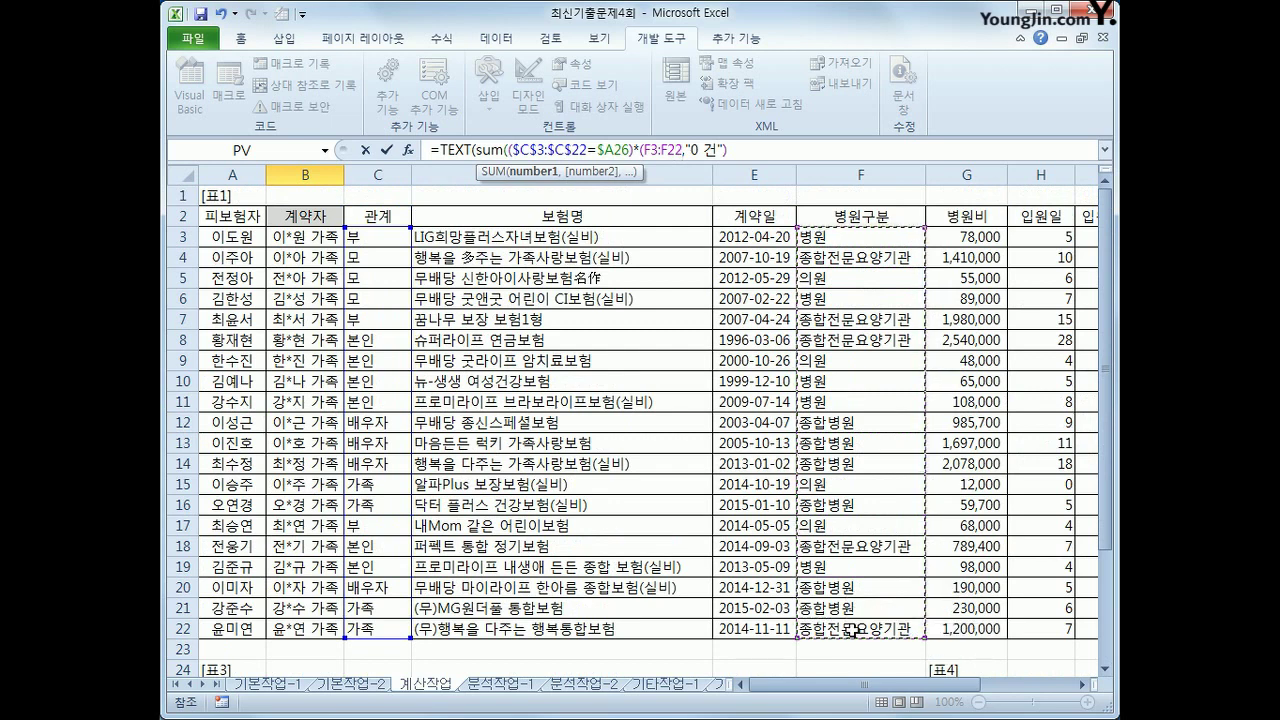
{"action": "key", "text": "F4"}
{"action": "type", "text": "="}
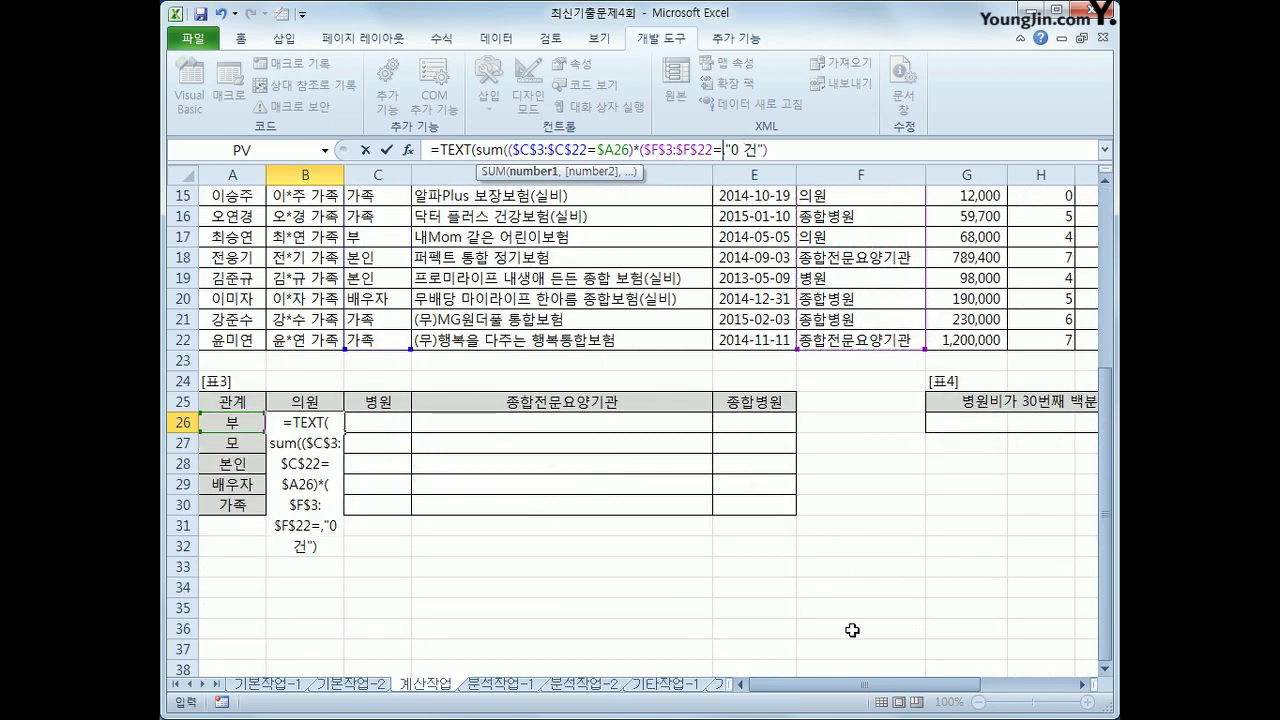
{"action": "left_click", "coordinate": [312, 398]}
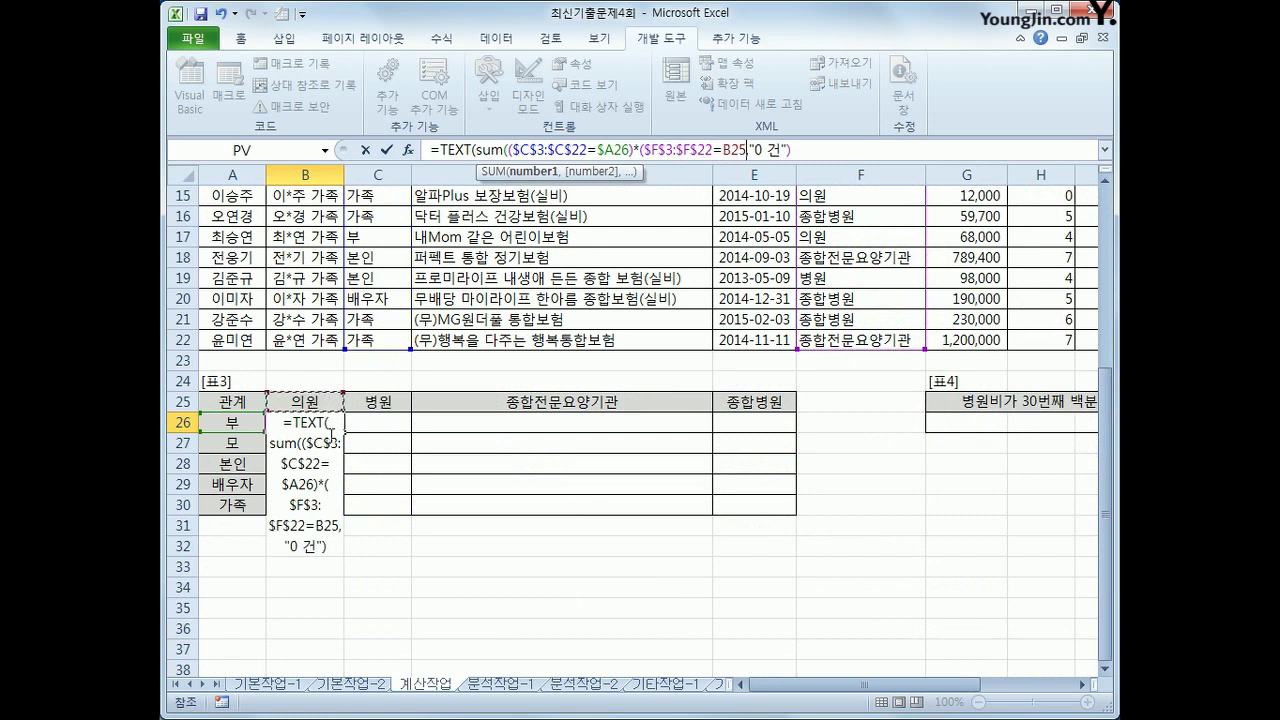
{"action": "key", "text": "F4"}
{"action": "key", "text": "F4"}
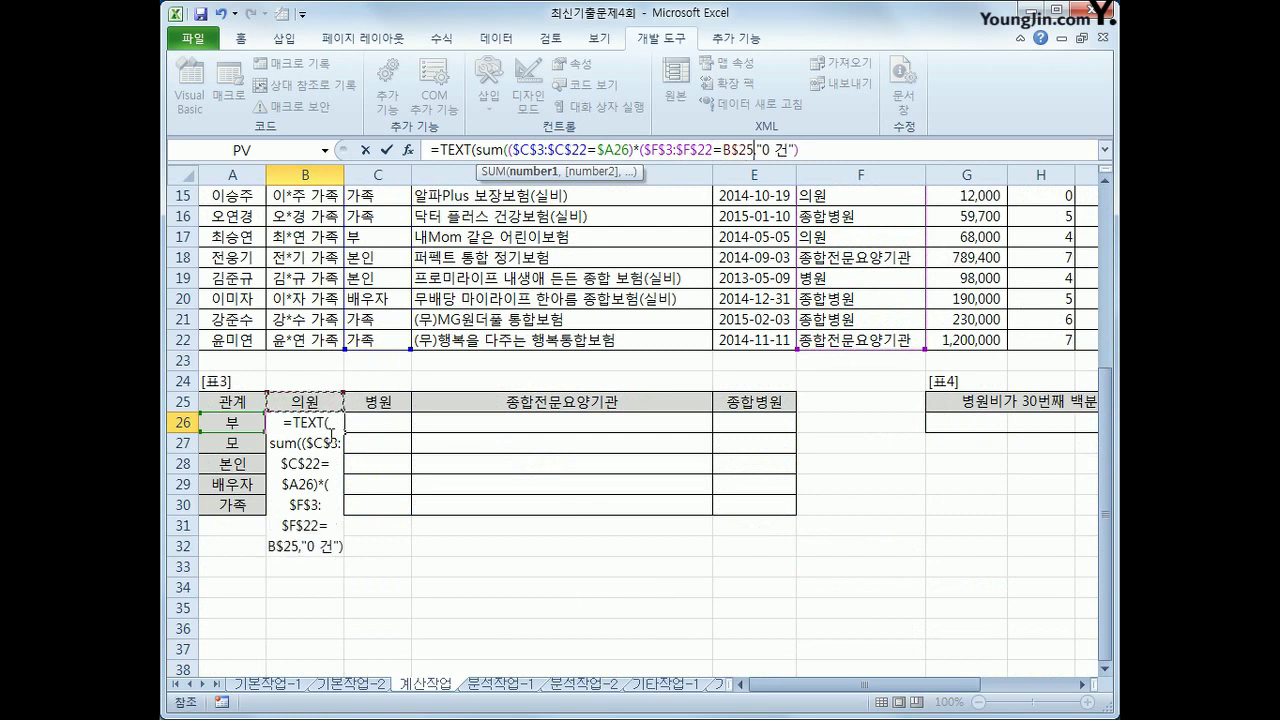
{"action": "type", "text": ")"}
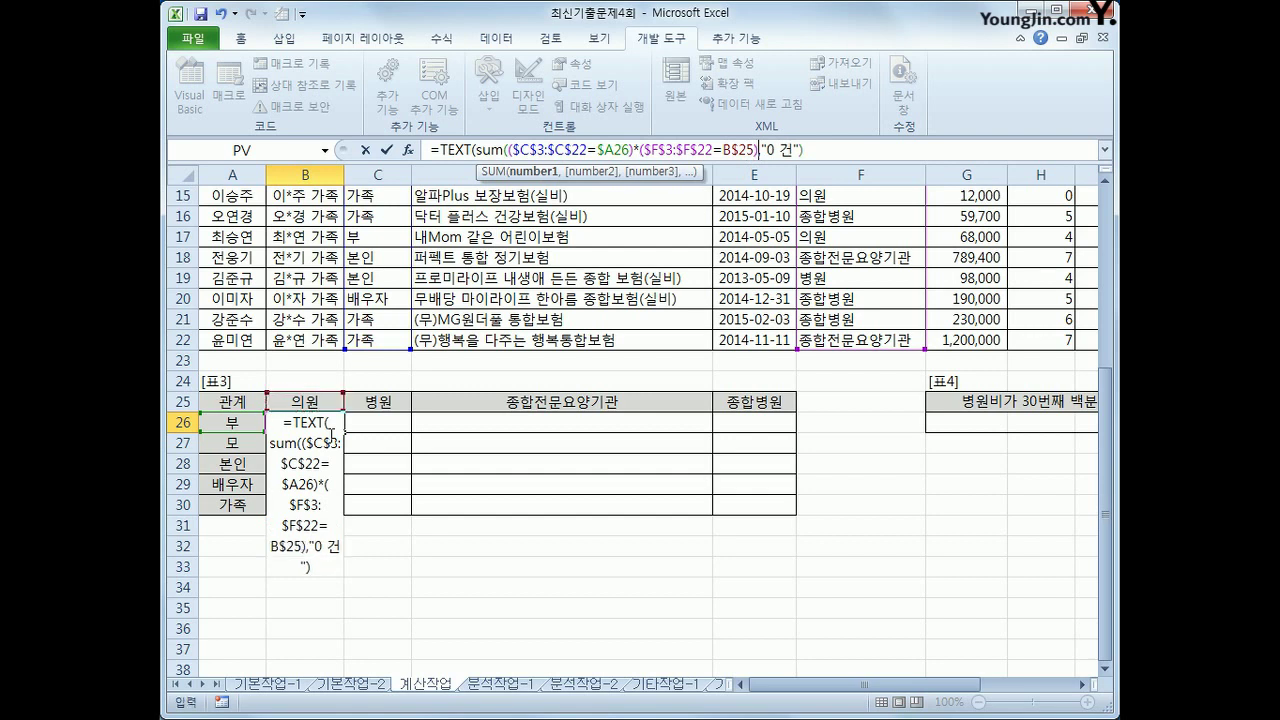
{"action": "type", "text": ")"}
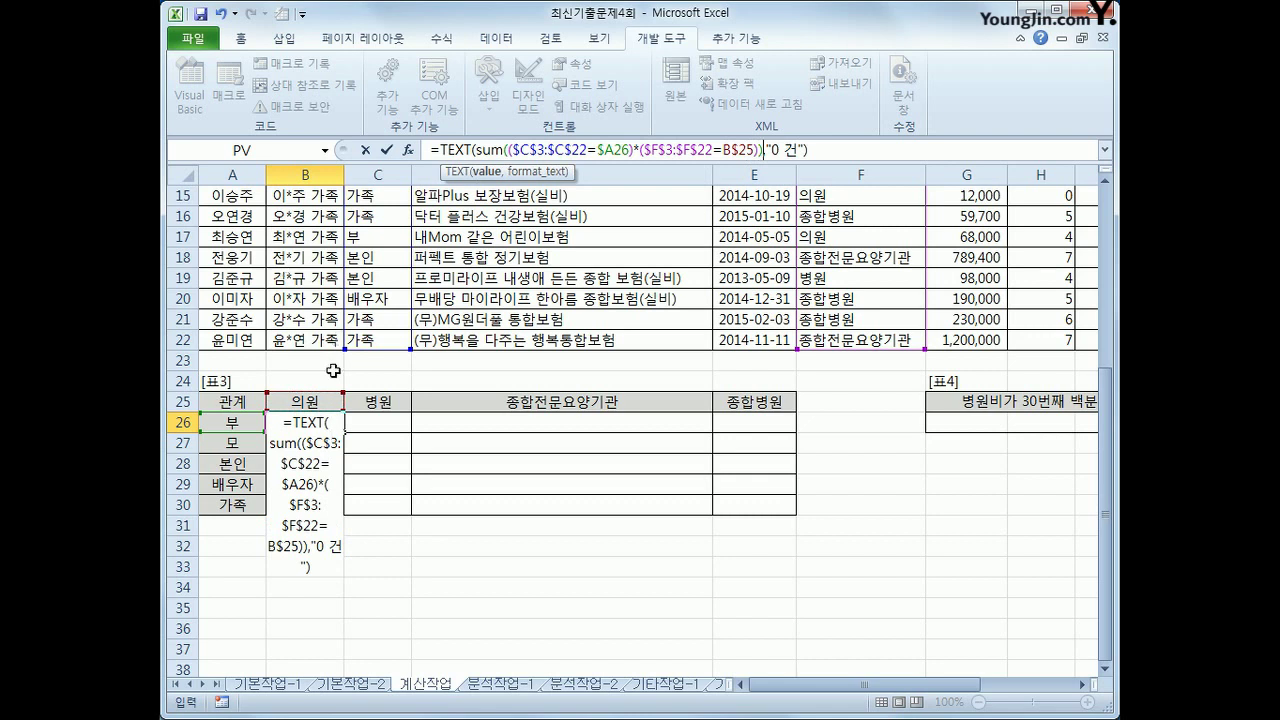
Enter the B26 formula as an array formula and fill it through B26:E30
{"action": "left_click_drag", "start_coordinate": [476, 150], "coordinate": [766, 150]}
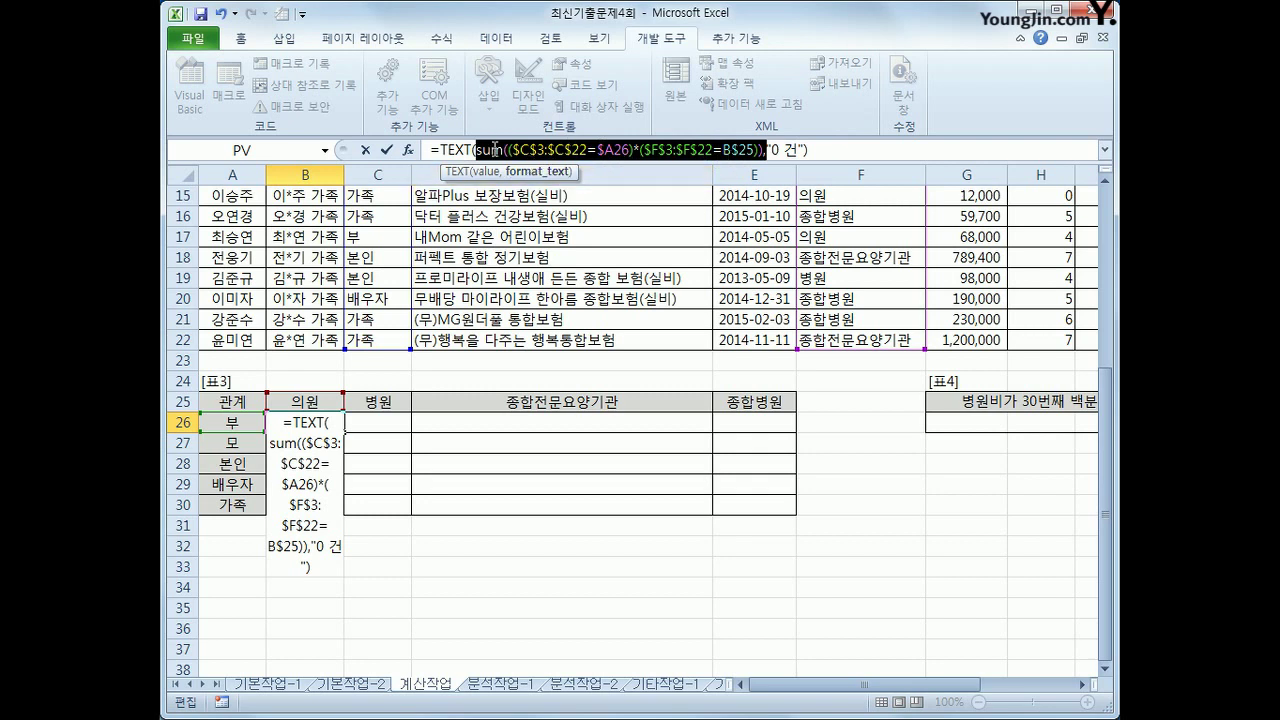
{"action": "mouse_move", "coordinate": [491, 150]}
{"action": "left_mouse_down"}
{"action": "mouse_move", "coordinate": [502, 150]}
{"action": "mouse_move", "coordinate": [476, 150]}
{"action": "left_mouse_up"}
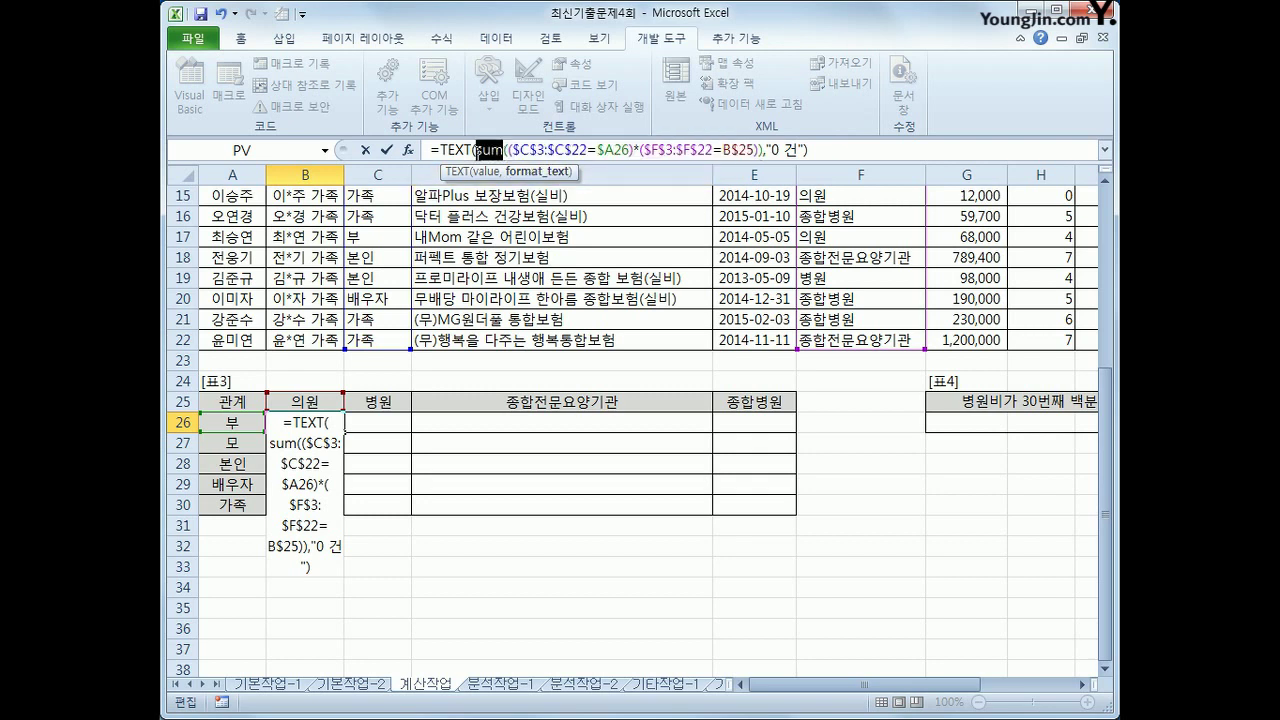
{"action": "left_click", "coordinate": [476, 150]}
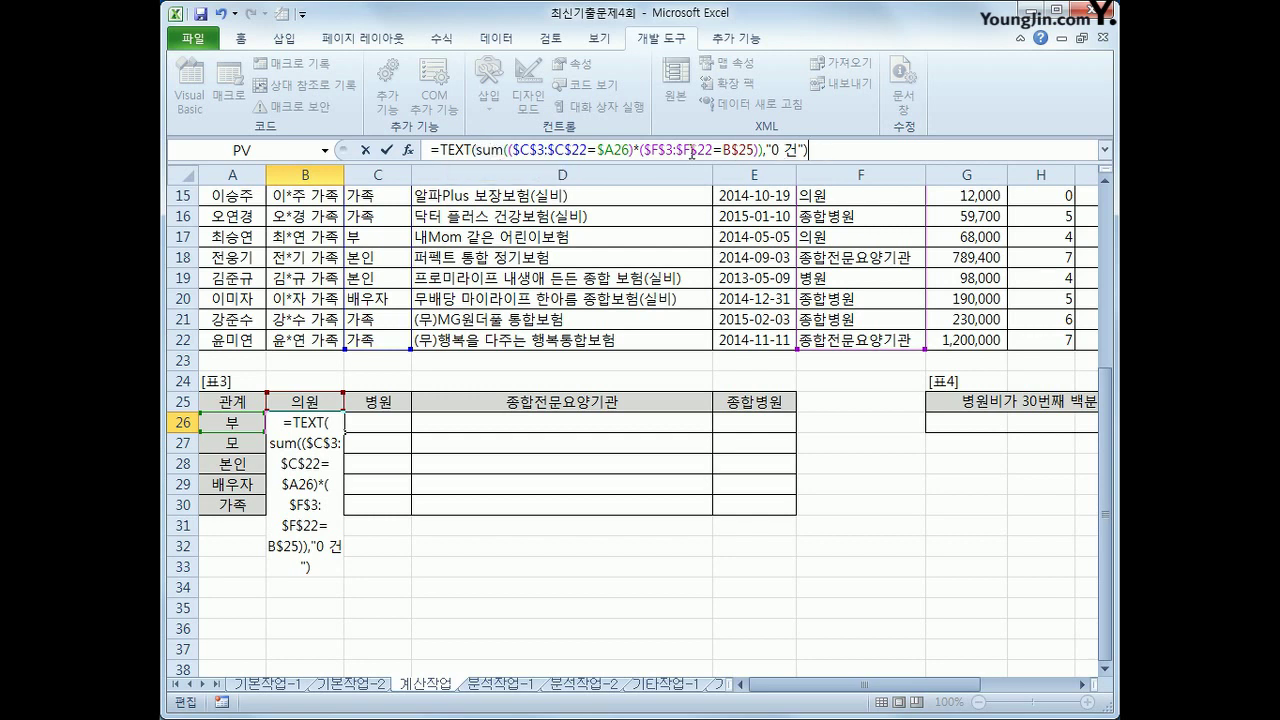
{"action": "left_click_drag", "start_coordinate": [771, 150], "coordinate": [801, 150]}
{"action": "left_click", "coordinate": [817, 150]}
{"action": "key", "text": "ctrl+shift+Return"}
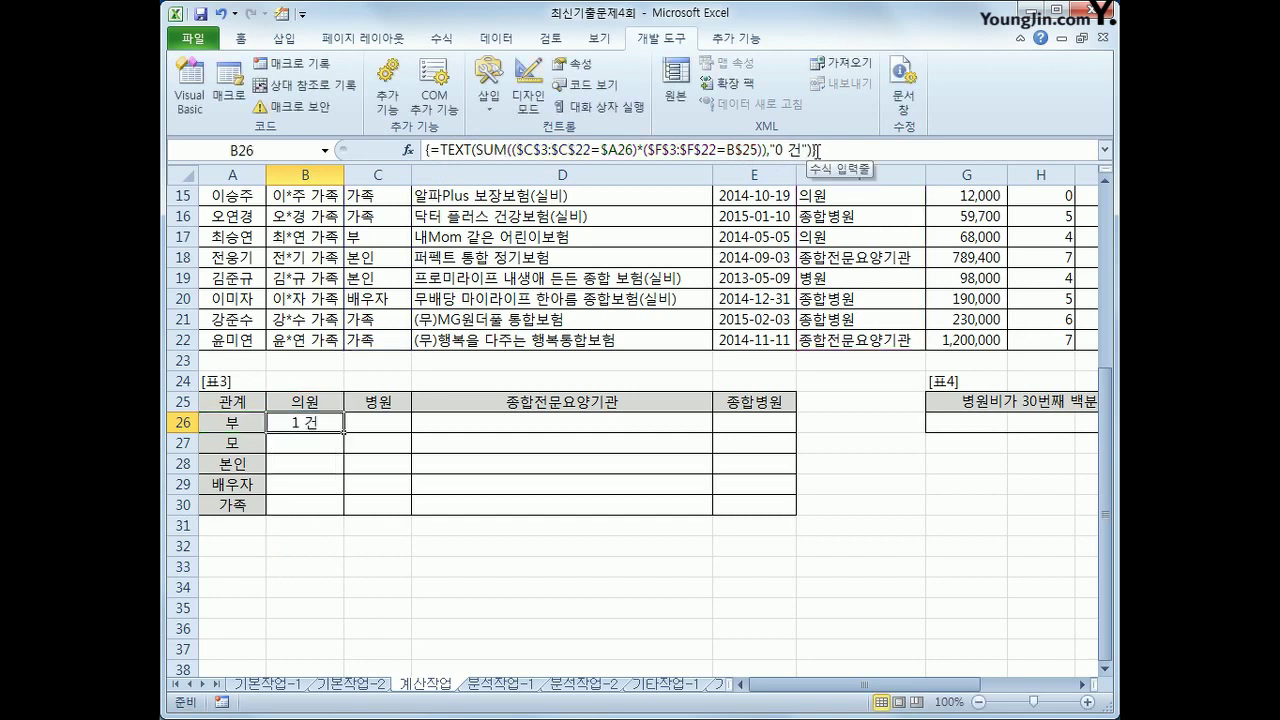
{"action": "left_click_drag", "start_coordinate": [343, 432], "coordinate": [790, 484]}
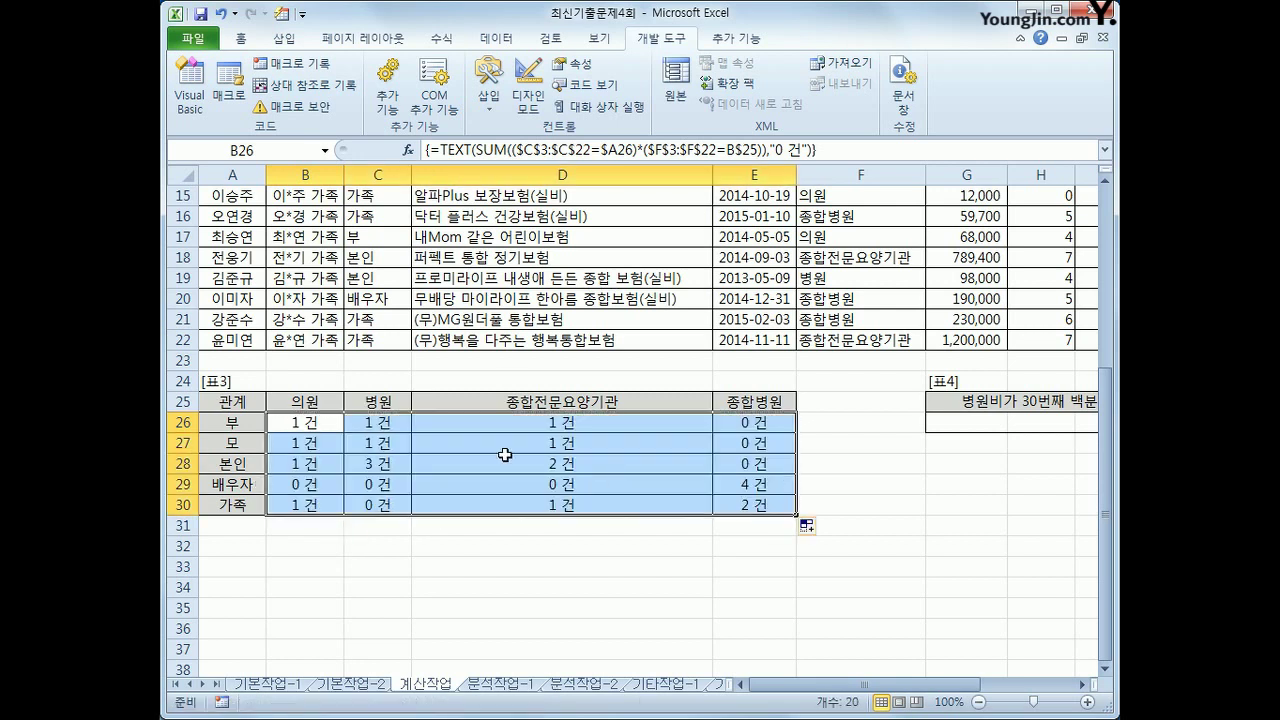
{"action": "left_click", "coordinate": [569, 464]}
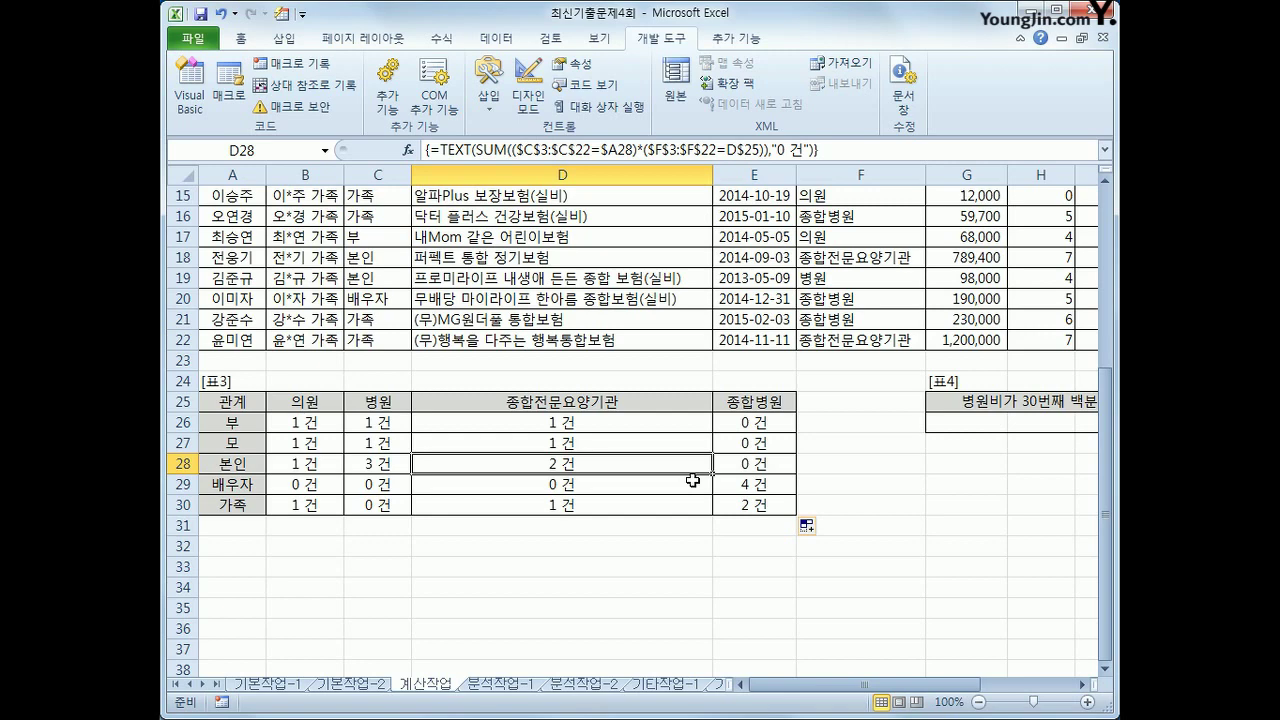
Start a formula in G26 of 표4 with an IF function nested inside AVERAGE
{"action": "left_click_drag", "start_coordinate": [864, 686], "coordinate": [935, 690]}
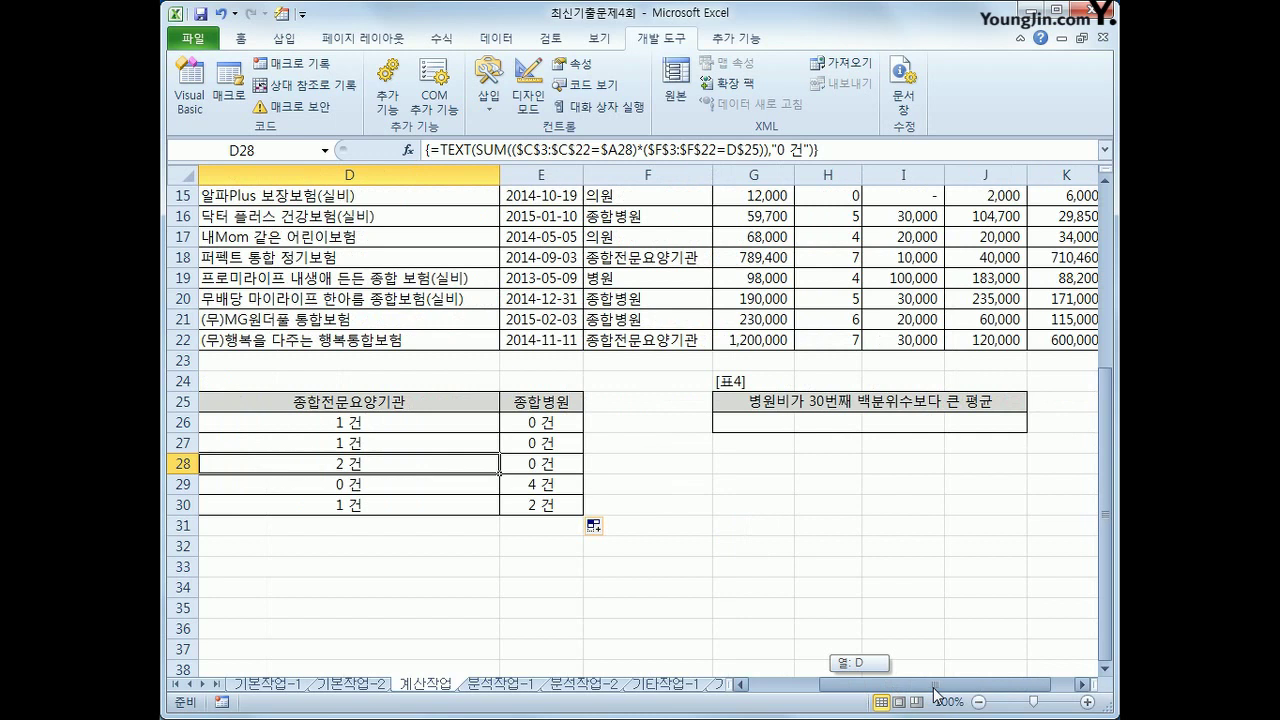
{"action": "left_click_drag", "start_coordinate": [935, 692], "coordinate": [935, 690]}
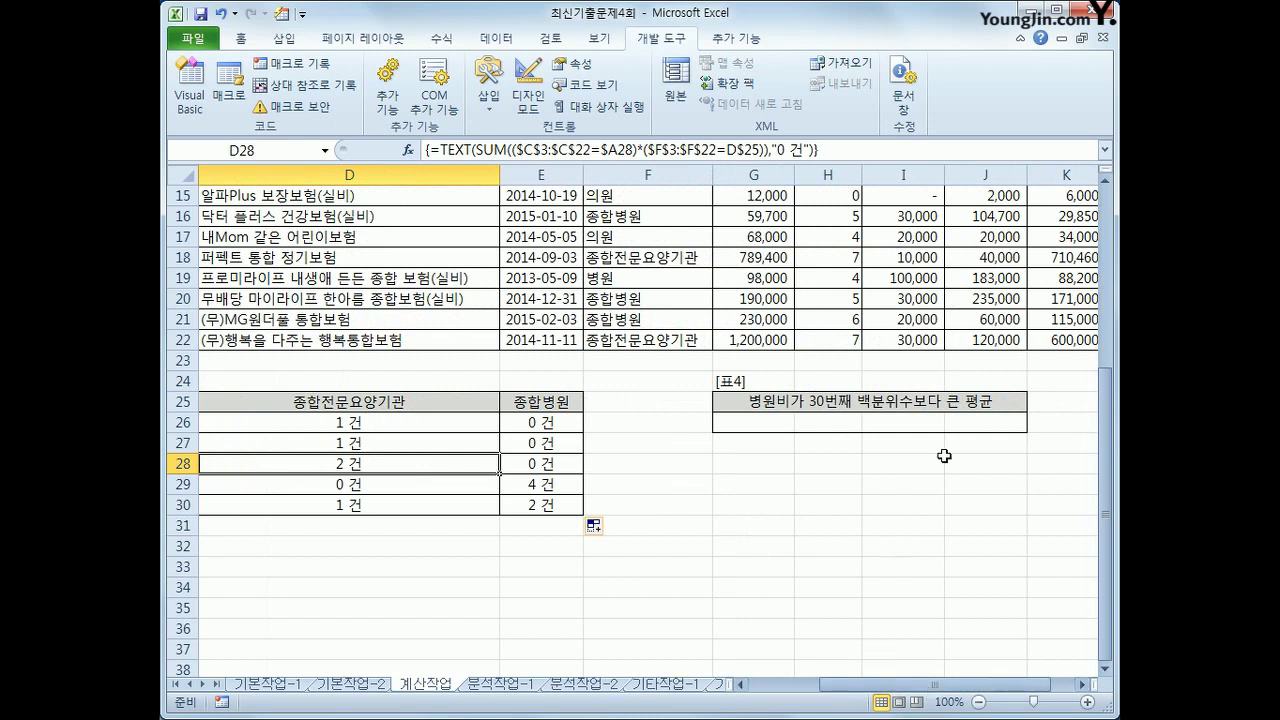
{"action": "left_click", "coordinate": [844, 424]}
{"action": "left_click", "coordinate": [755, 422]}
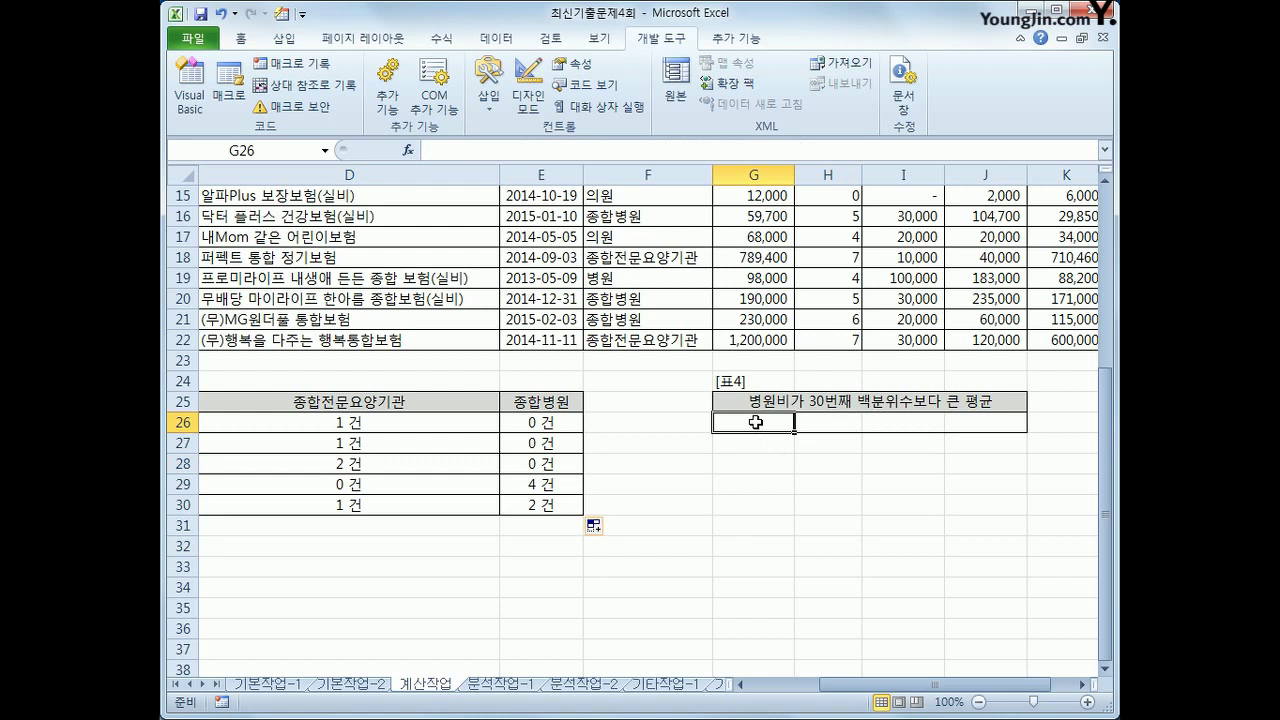
{"action": "type", "text": "="}
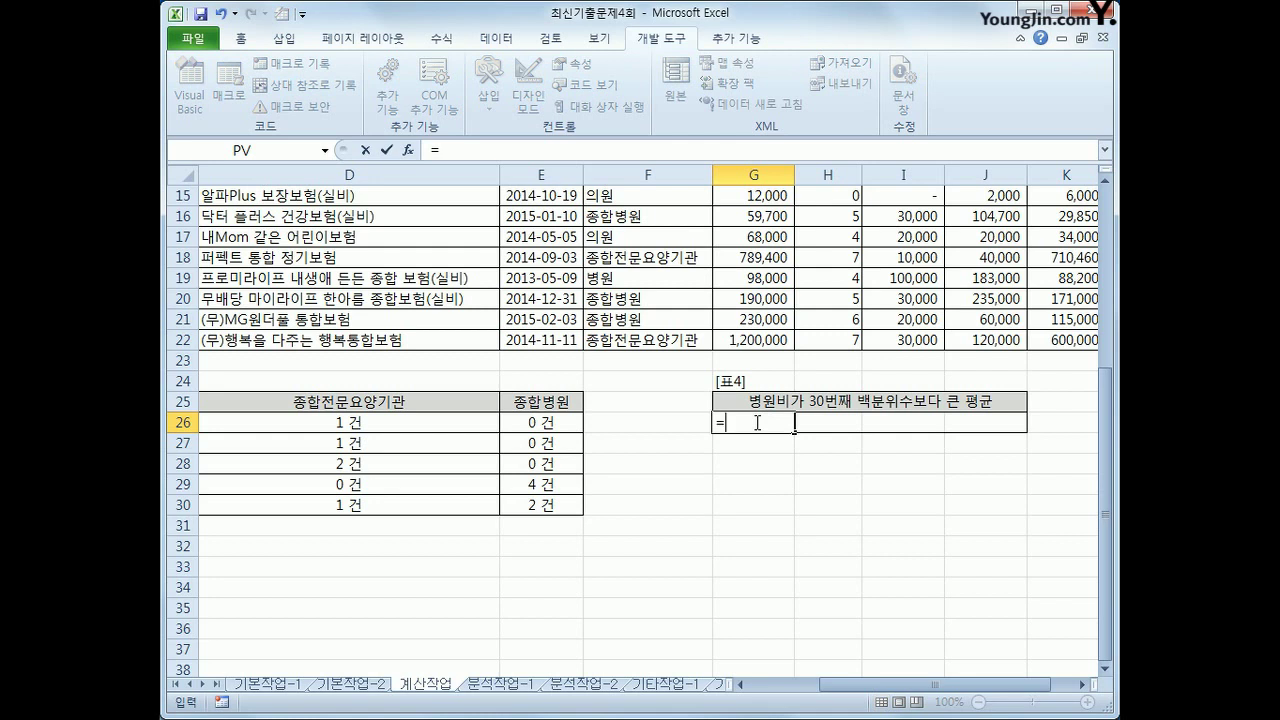
{"action": "type", "text": "ave"}
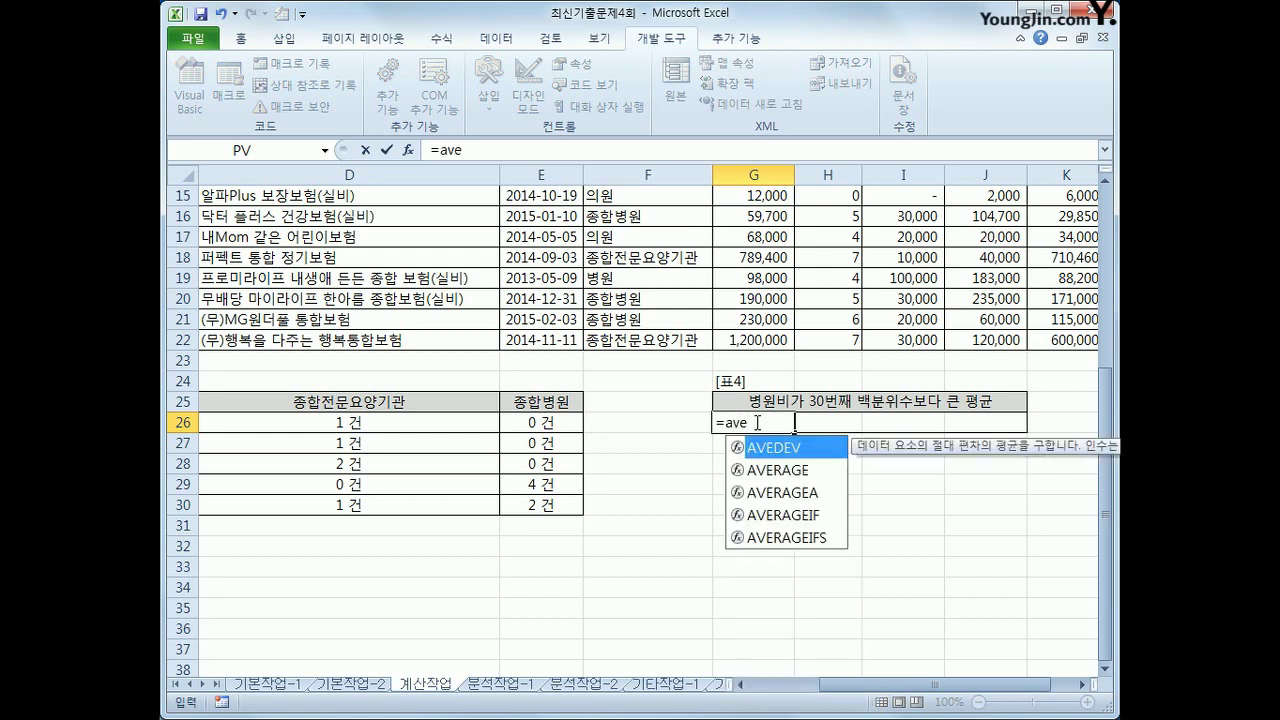
{"action": "key", "text": "Down"}
{"action": "key", "text": "Tab"}
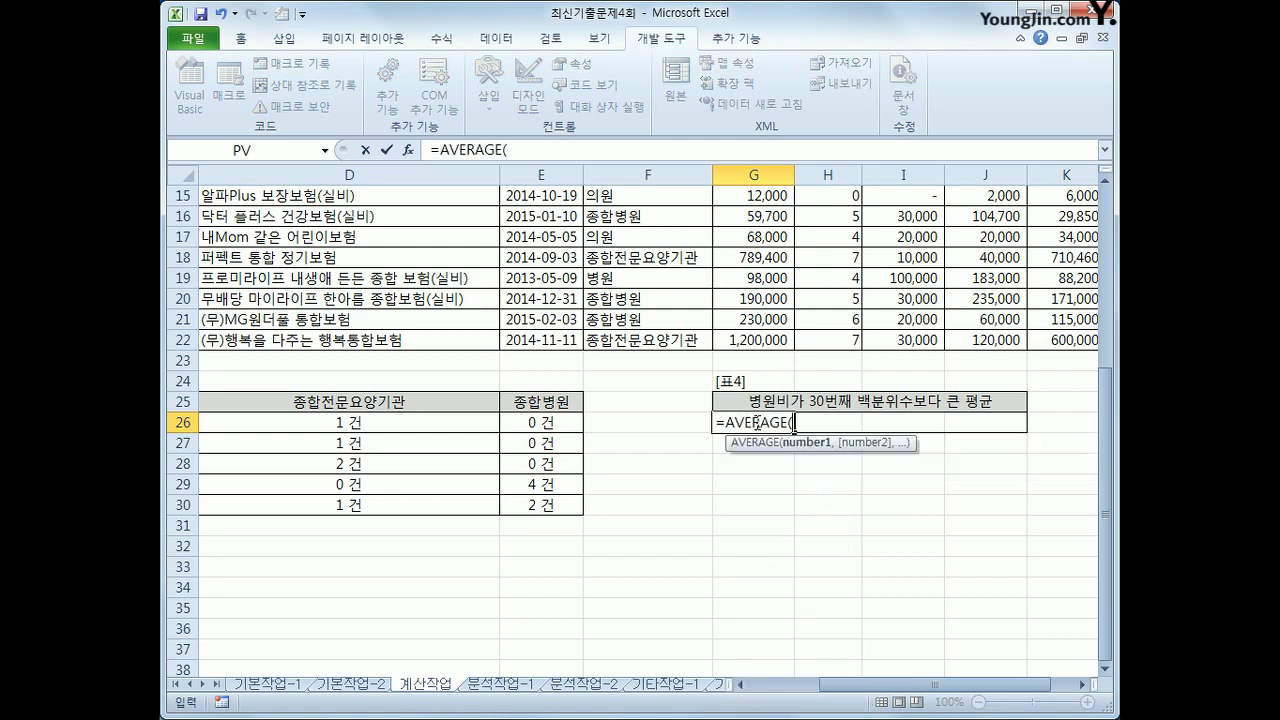
{"action": "type", "text": "if("}
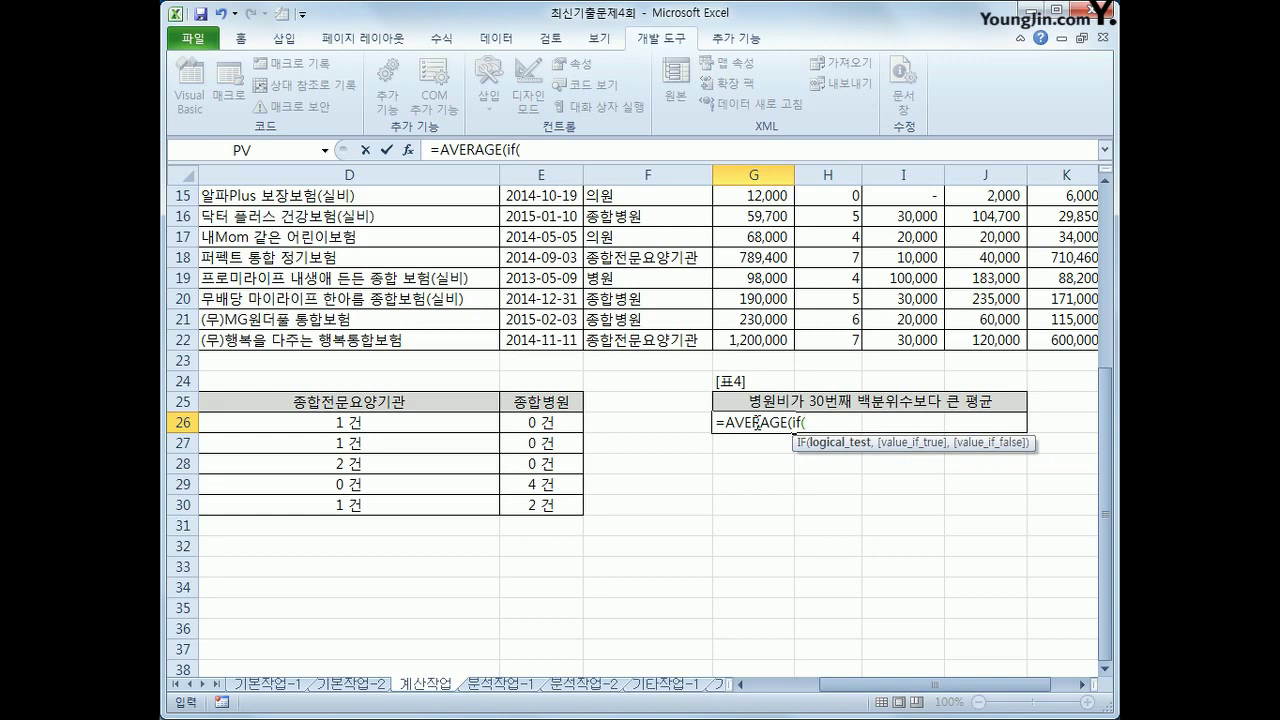
Set the IF condition in G26 to G3:G22>PERCENTILE(G3:G22,0.3), comparing 병원비 with its 30th percentile
{"action": "scroll", "coordinate": [882, 459], "scroll_direction": "up", "scroll_amount": 5}
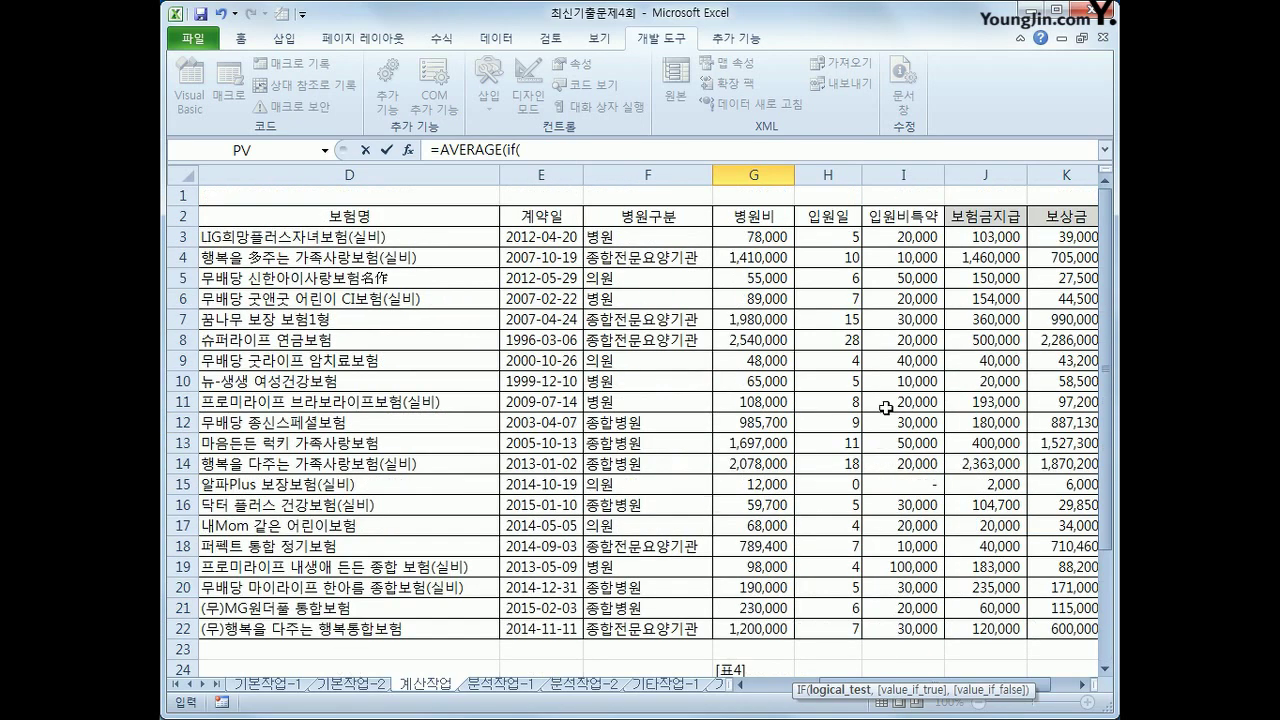
{"action": "left_click_drag", "start_coordinate": [752, 236], "coordinate": [752, 628]}
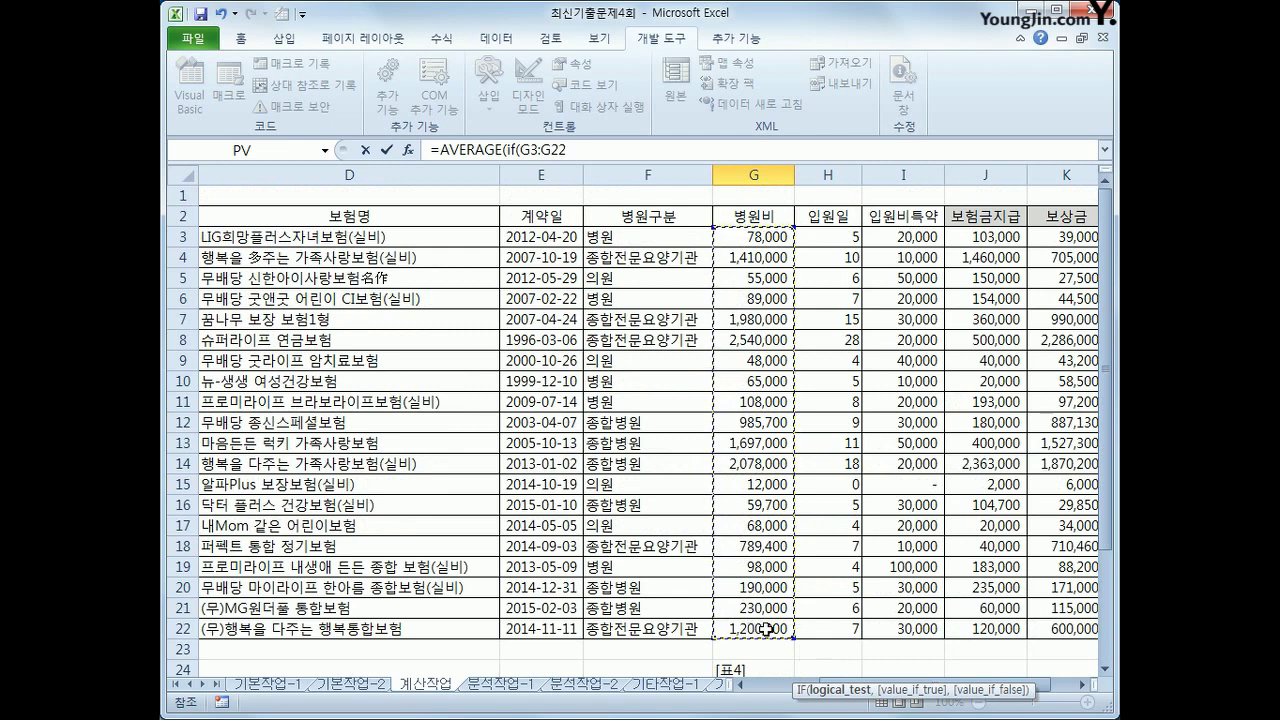
{"action": "type", "text": ">"}
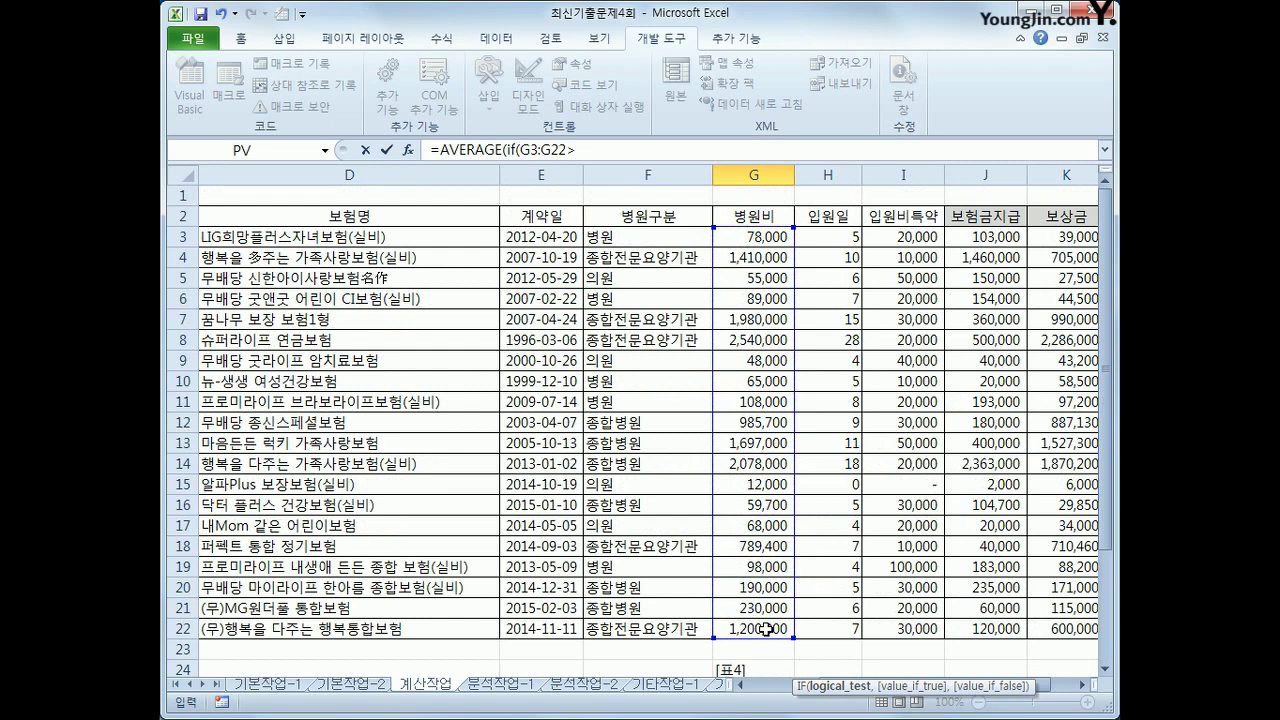
{"action": "type", "text": "per"}
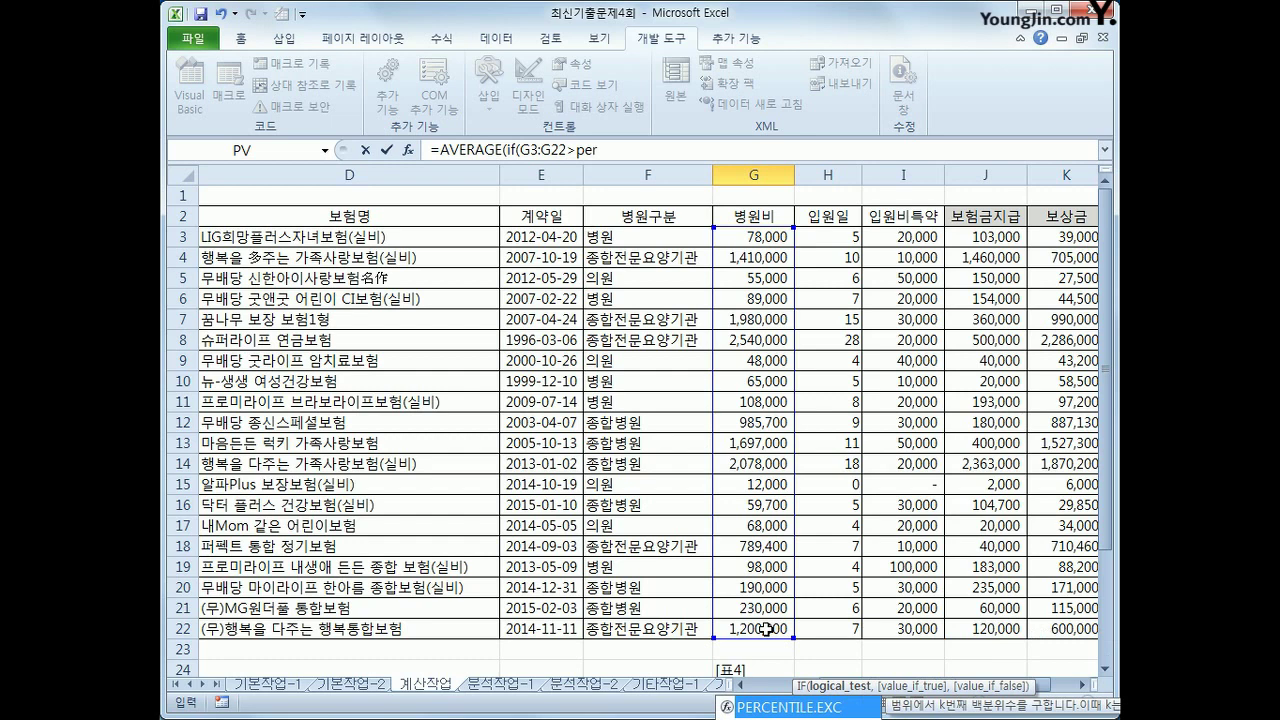
{"action": "type", "text": "centile"}
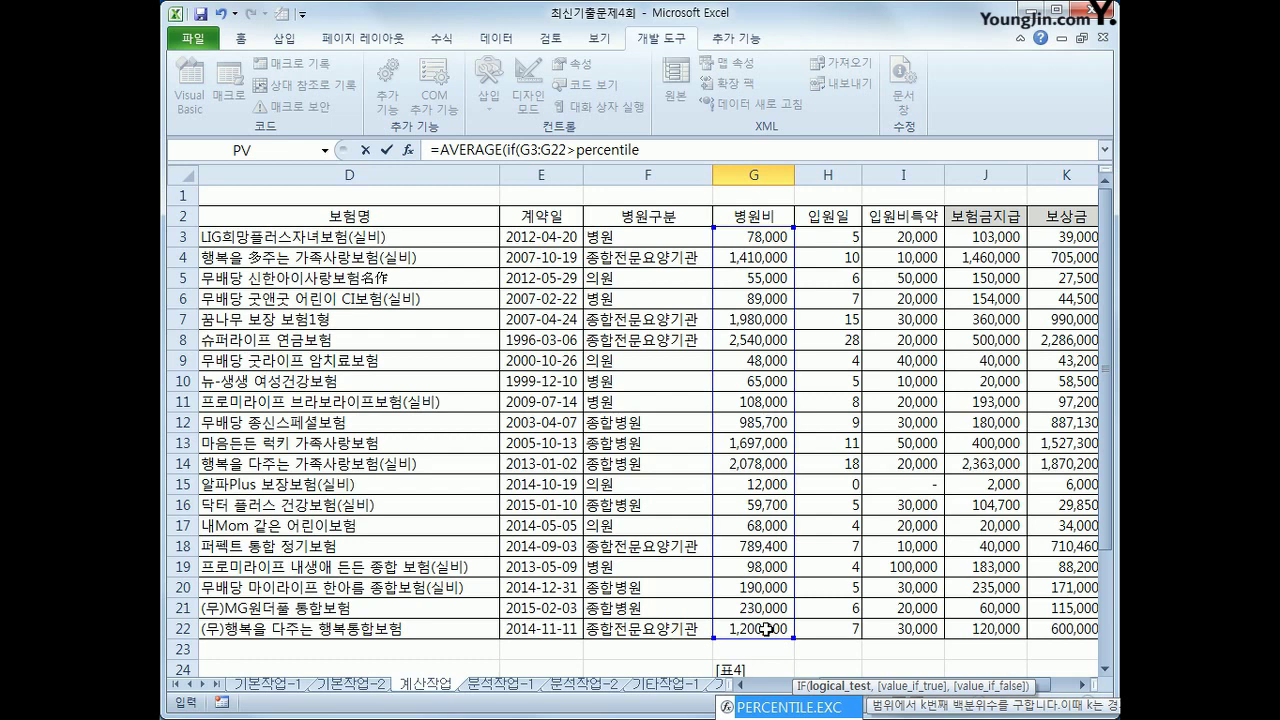
{"action": "type", "text": "("}
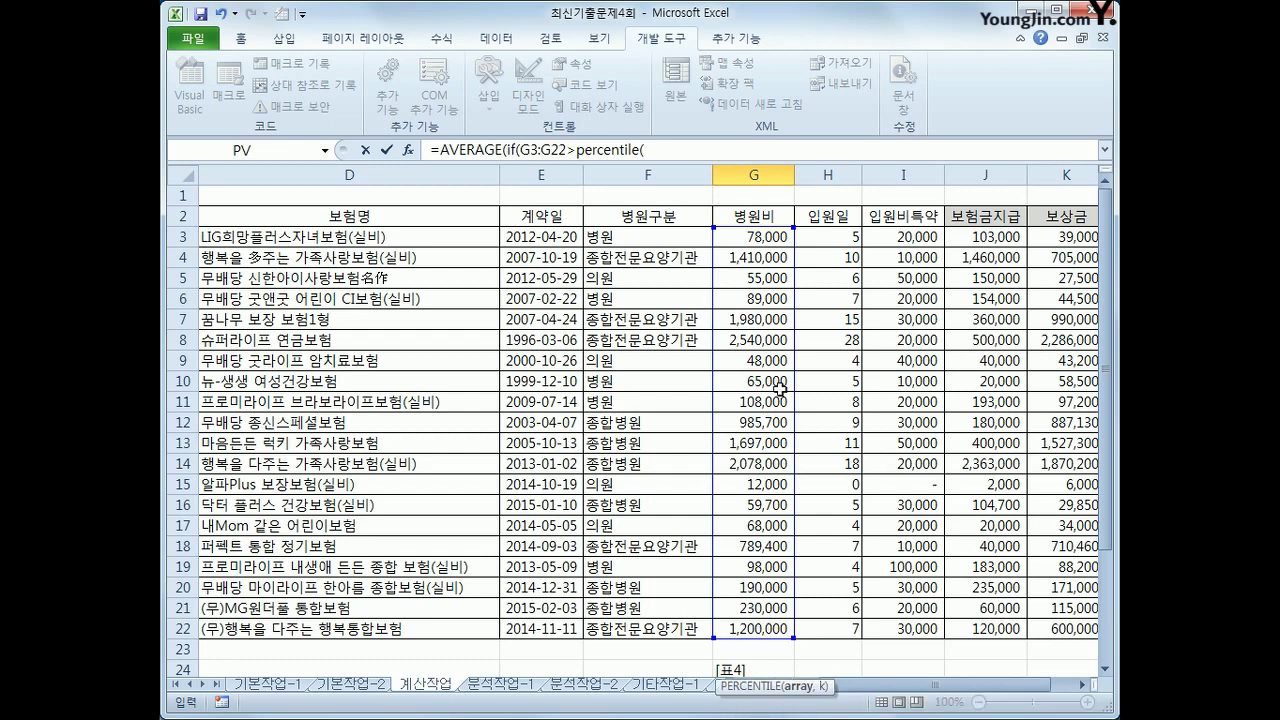
{"action": "left_click_drag", "start_coordinate": [752, 237], "coordinate": [761, 629]}
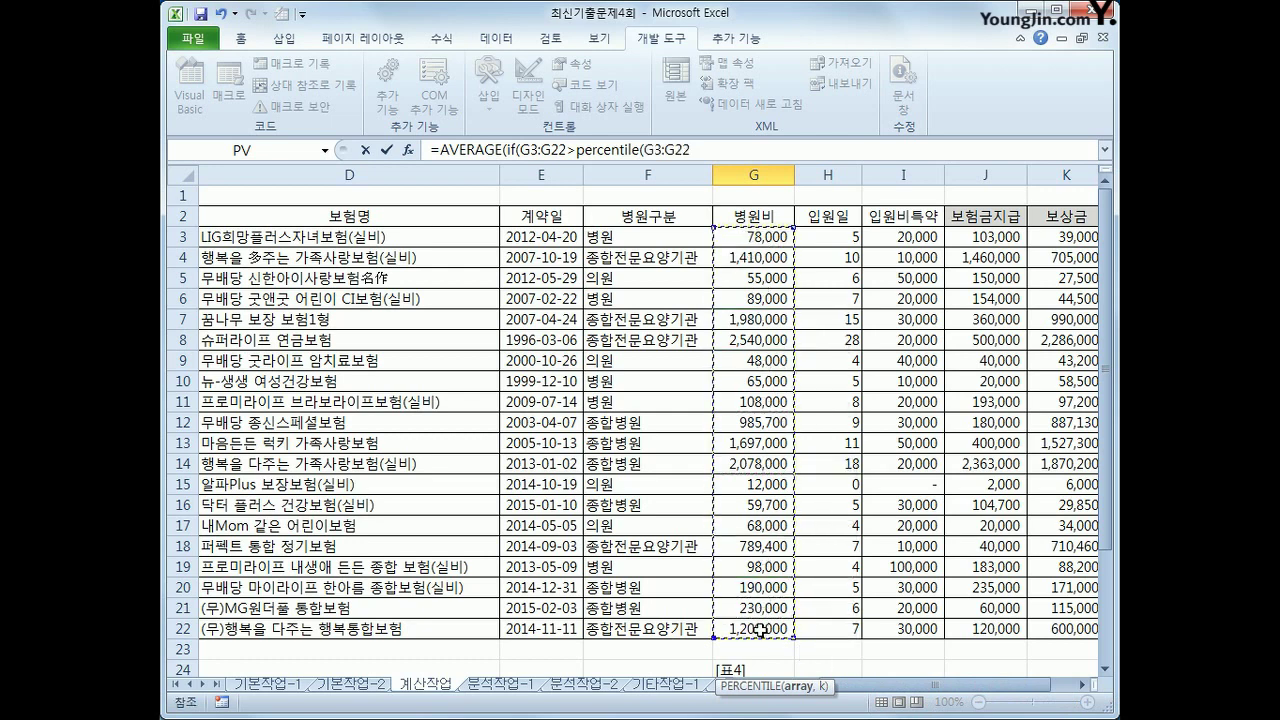
{"action": "type", "text": ","}
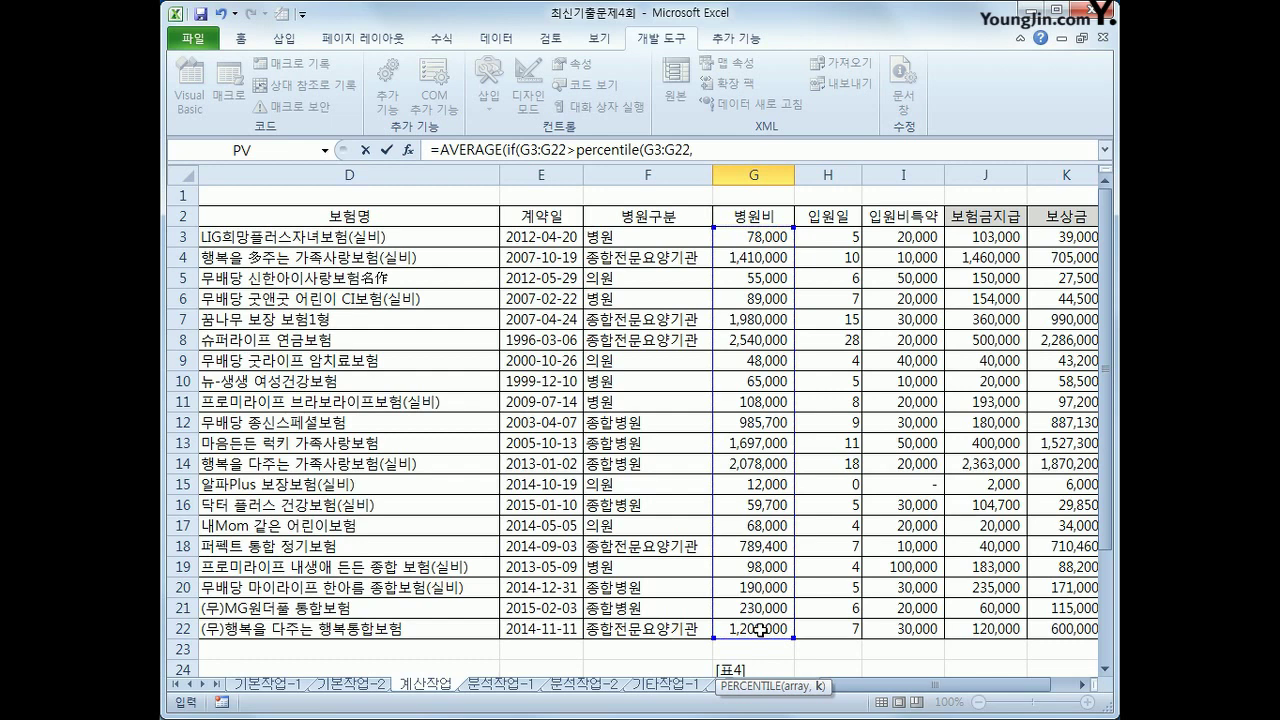
{"action": "type", "text": "0.3),"}
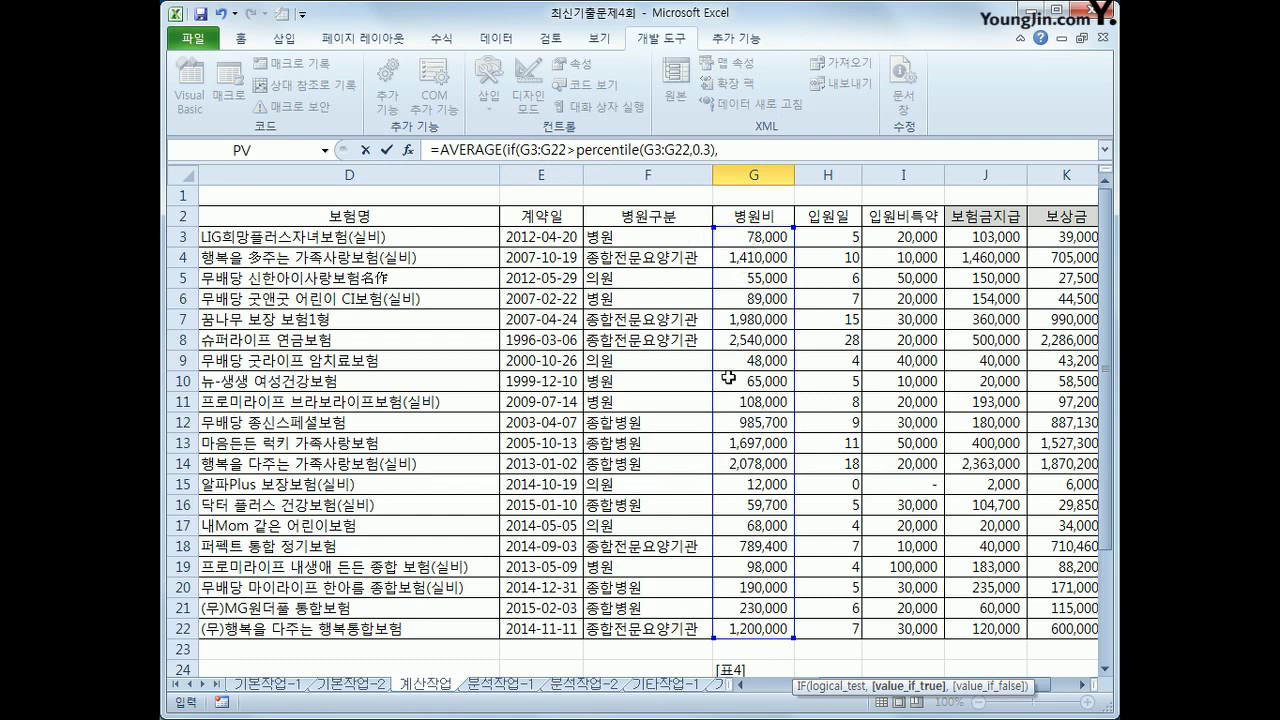
Return the 병원비 range G3:G22 when the condition is true, close both functions and enter G26 as an array formula
{"action": "left_click", "coordinate": [757, 152]}
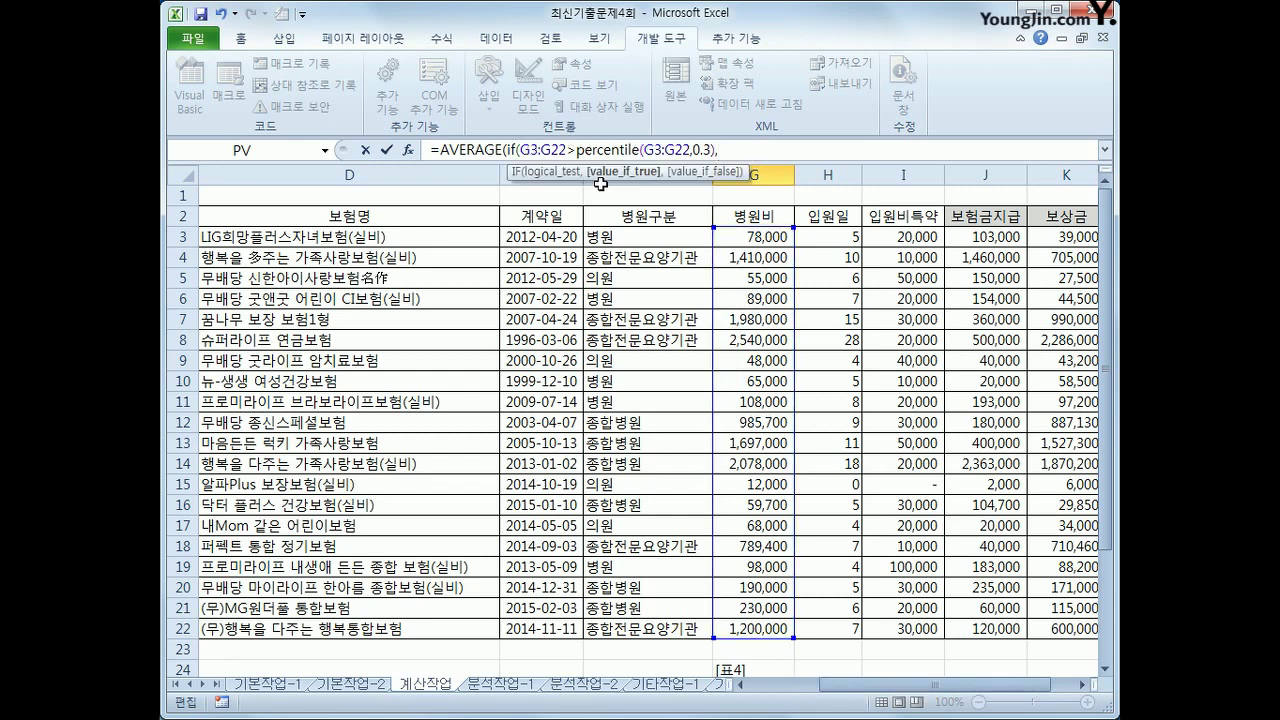
{"action": "left_click_drag", "start_coordinate": [766, 237], "coordinate": [741, 620]}
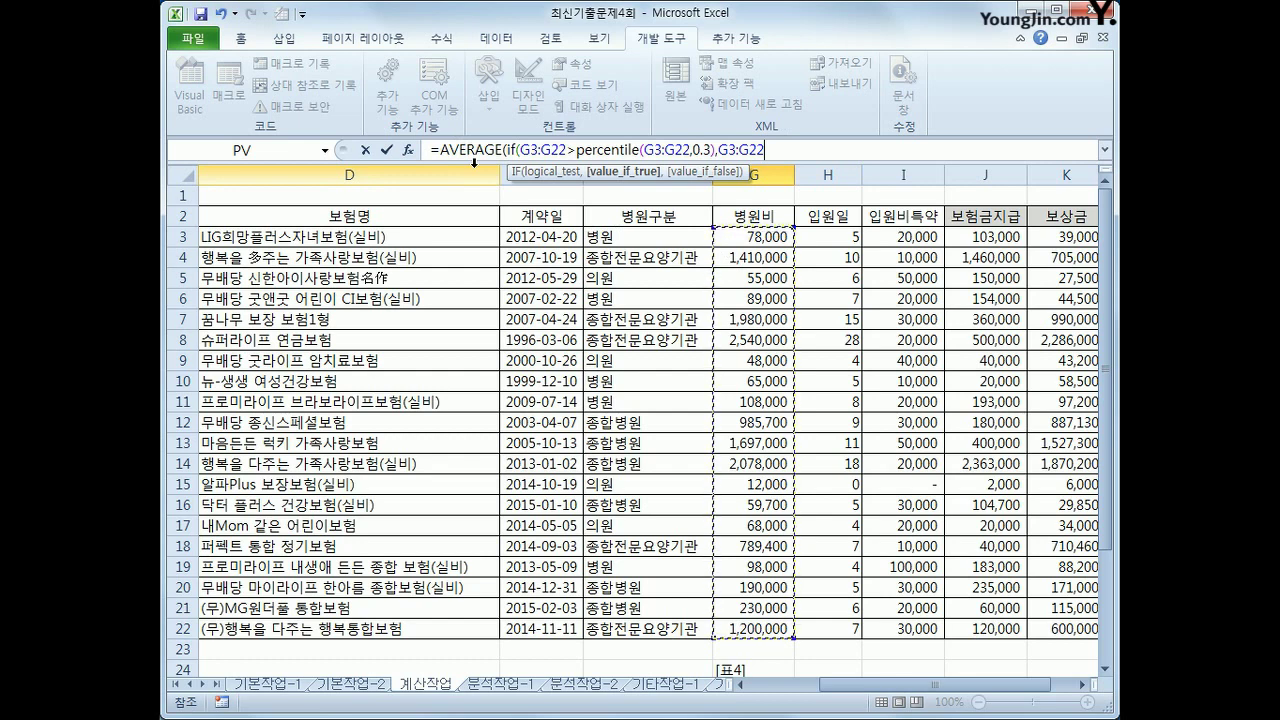
{"action": "type", "text": ")"}
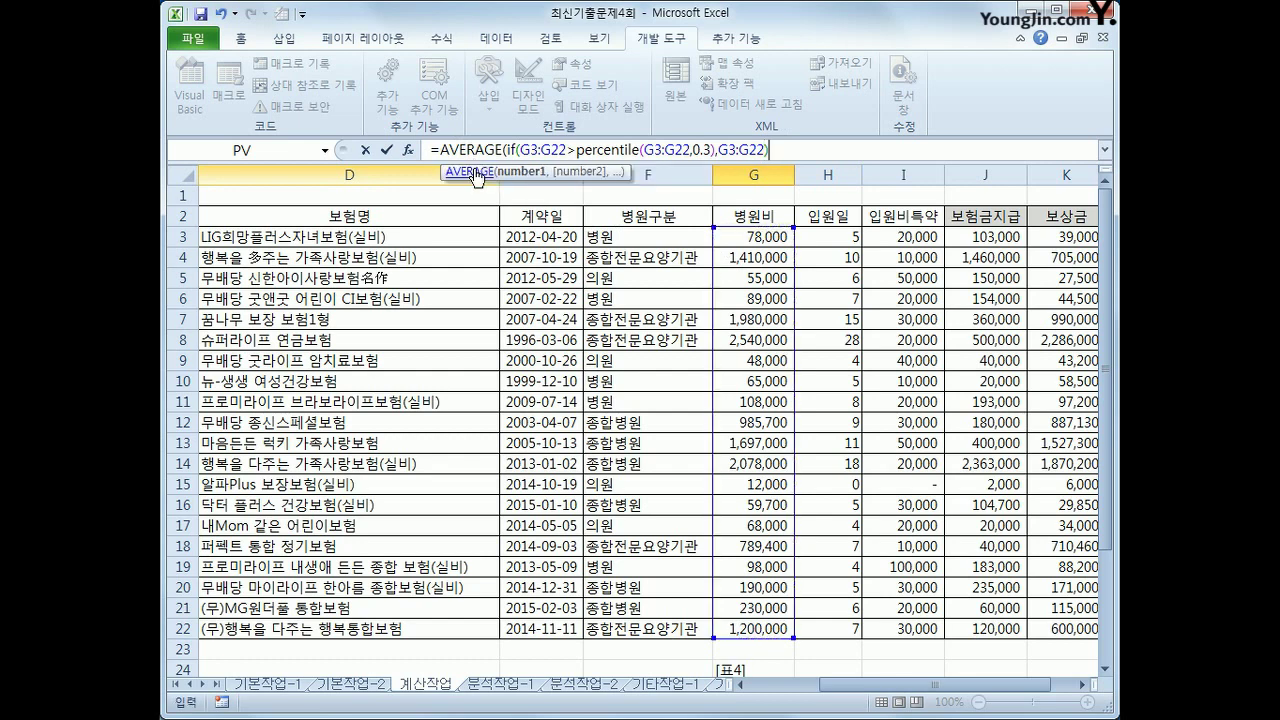
{"action": "type", "text": ")"}
{"action": "key", "text": "ctrl+shift+Return"}
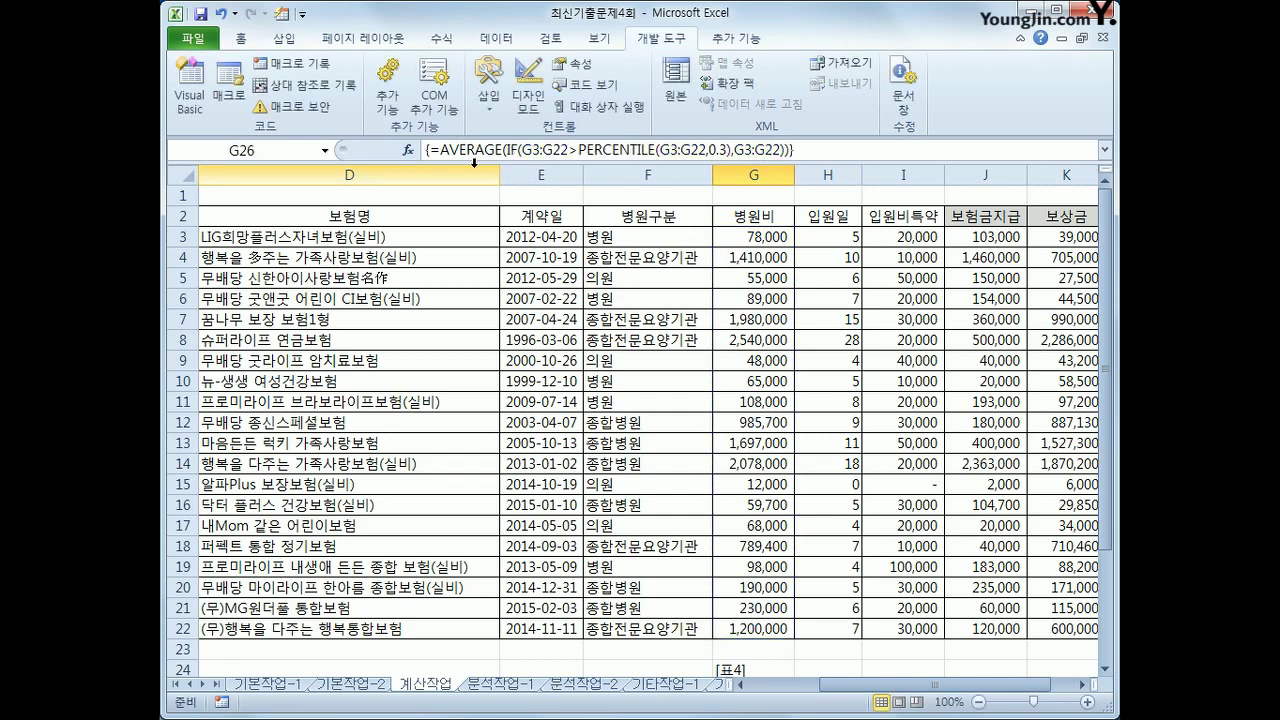
{"action": "scroll", "coordinate": [676, 374], "scroll_direction": "down", "scroll_amount": 2}
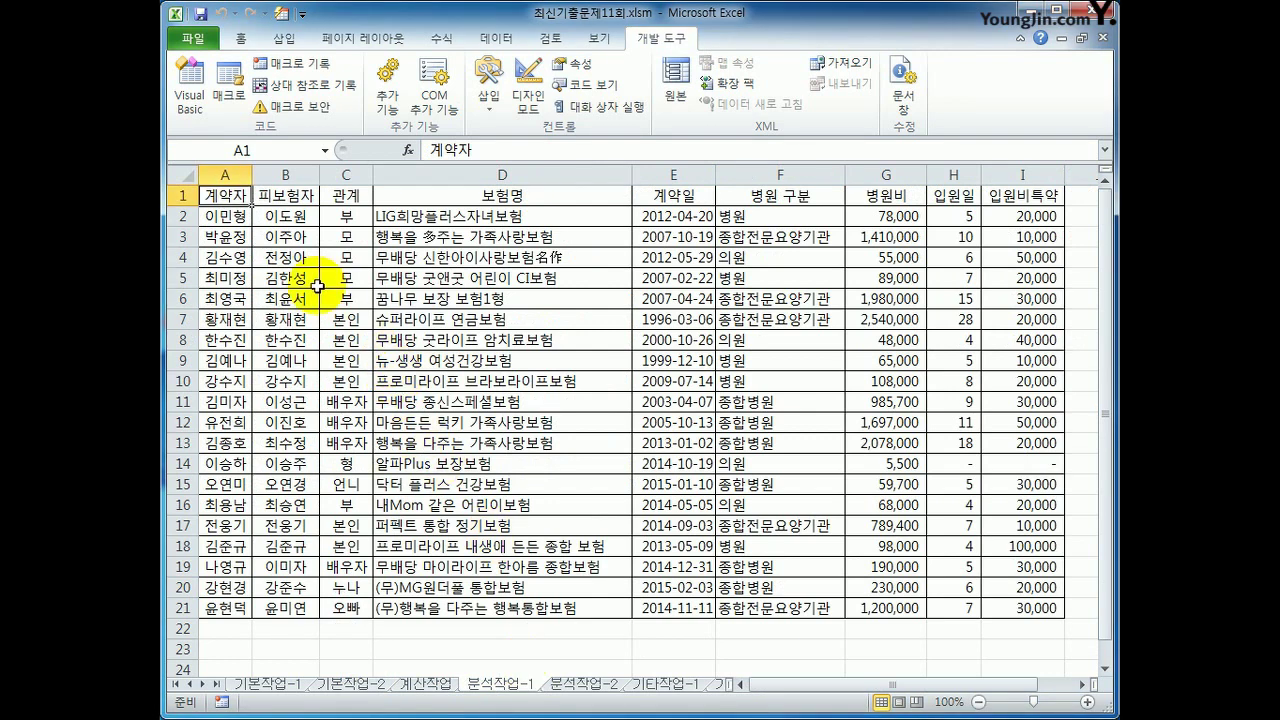
Create a pivot table from A1:I21 of 분석작업-1 in 최신기출문제11회.xlsm, placed on the existing worksheet at K4
{"action": "left_click", "coordinate": [215, 197]}
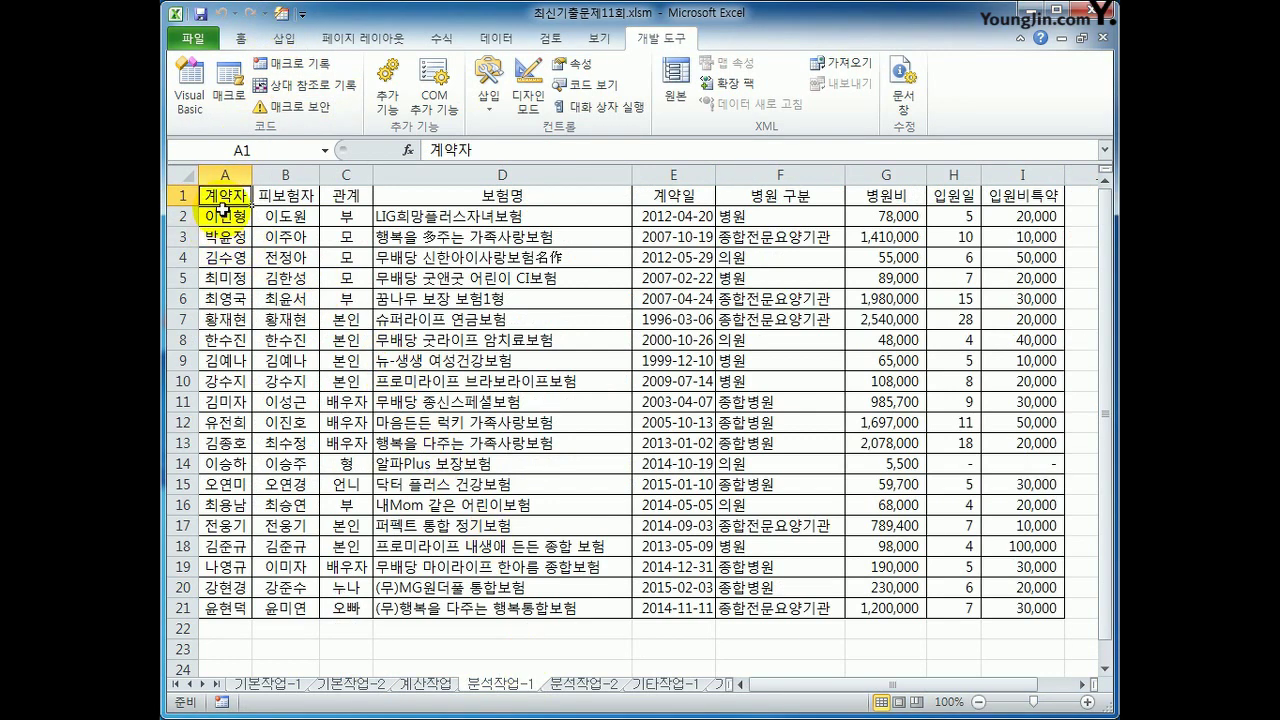
{"action": "left_click", "coordinate": [285, 40]}
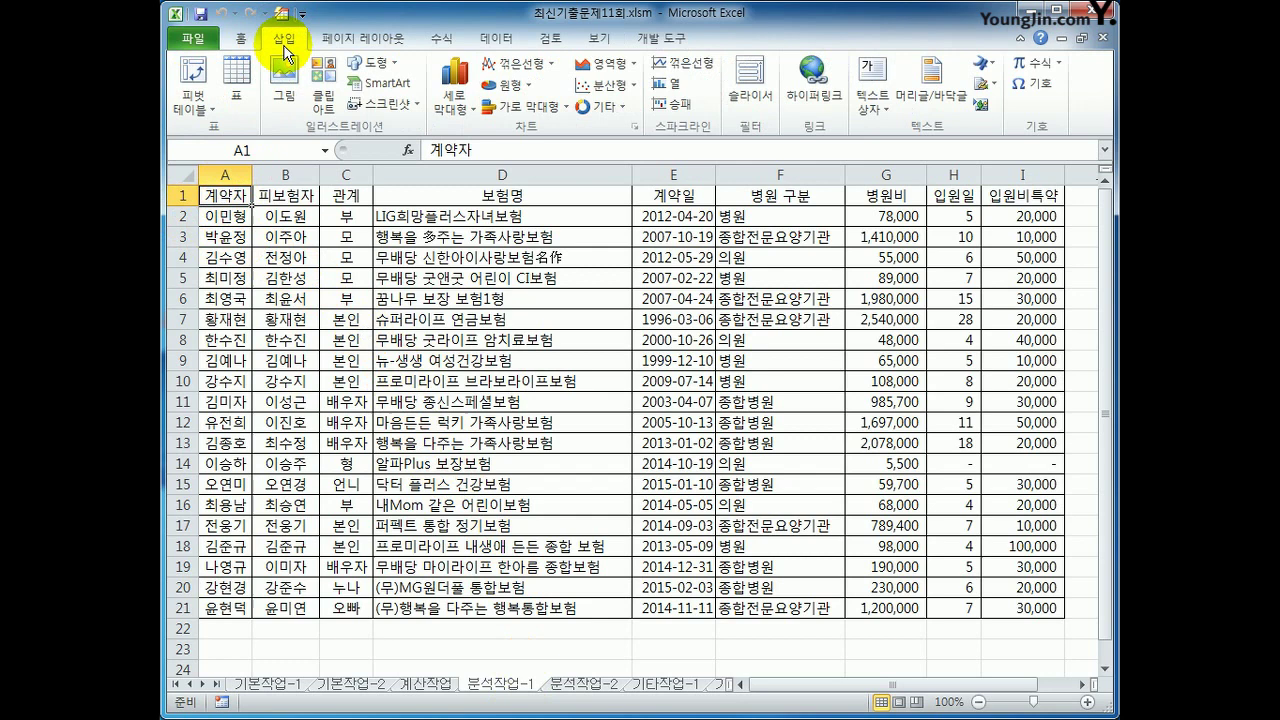
{"action": "left_click", "coordinate": [193, 78]}
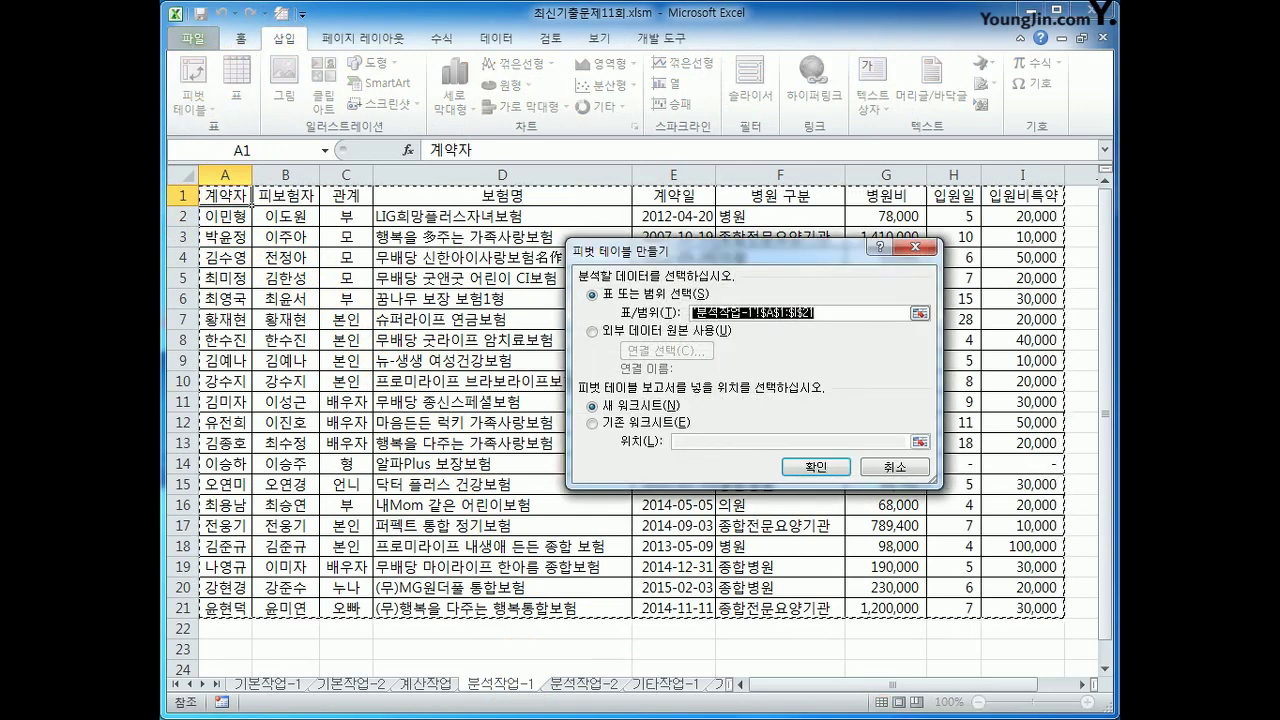
{"action": "left_click", "coordinate": [686, 430]}
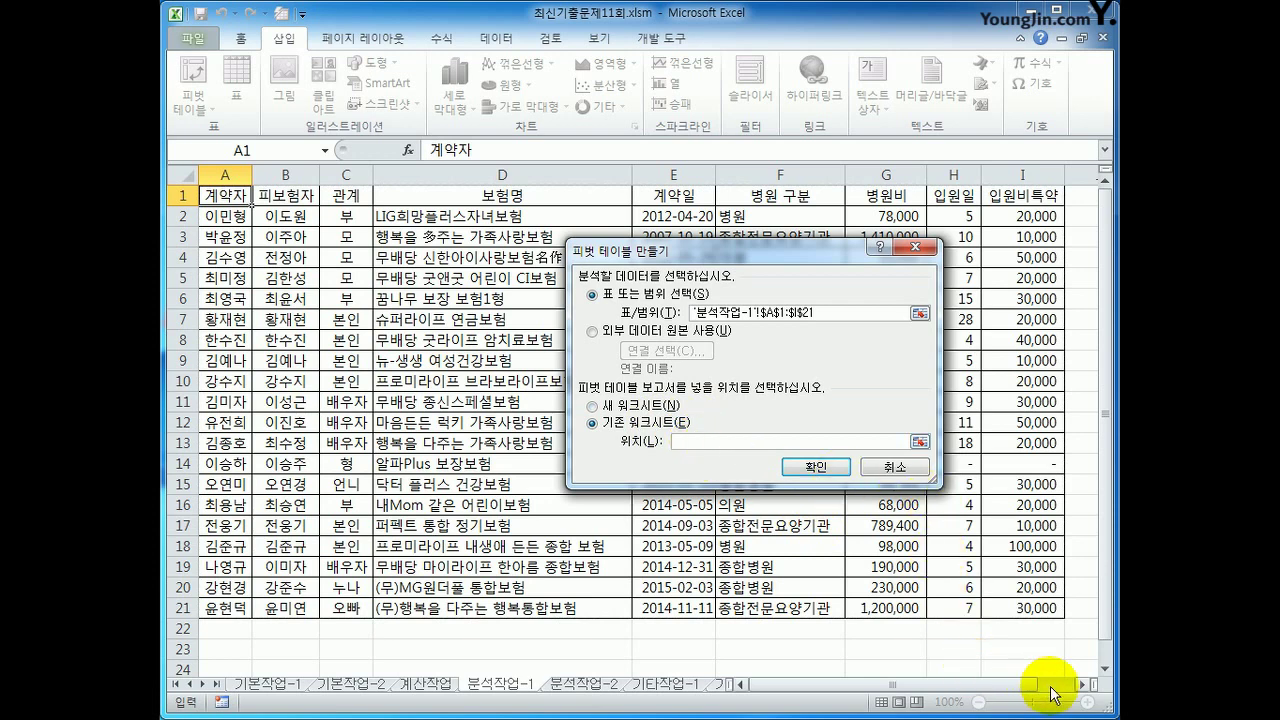
{"action": "left_click", "coordinate": [1081, 685]}
{"action": "left_click", "coordinate": [1081, 685]}
{"action": "left_click", "coordinate": [1081, 685]}
{"action": "left_click", "coordinate": [1081, 685]}
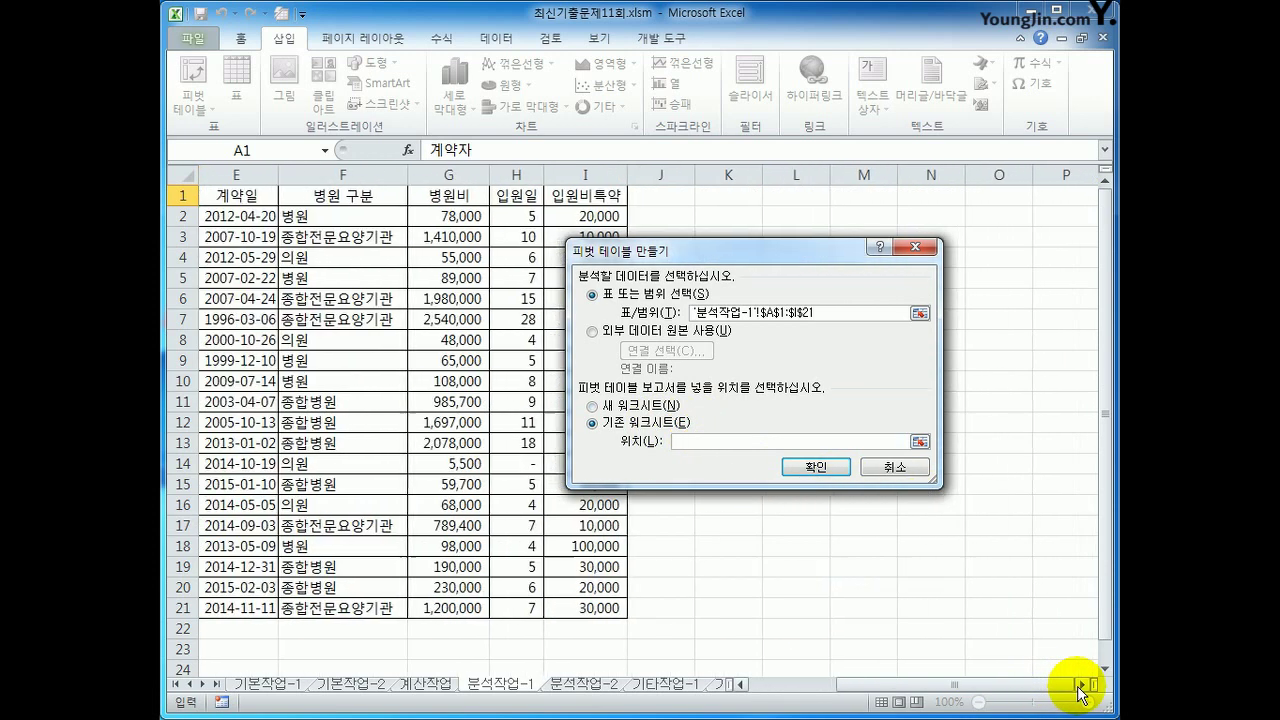
{"action": "left_click", "coordinate": [1081, 685]}
{"action": "left_click_drag", "start_coordinate": [734, 247], "coordinate": [783, 319]}
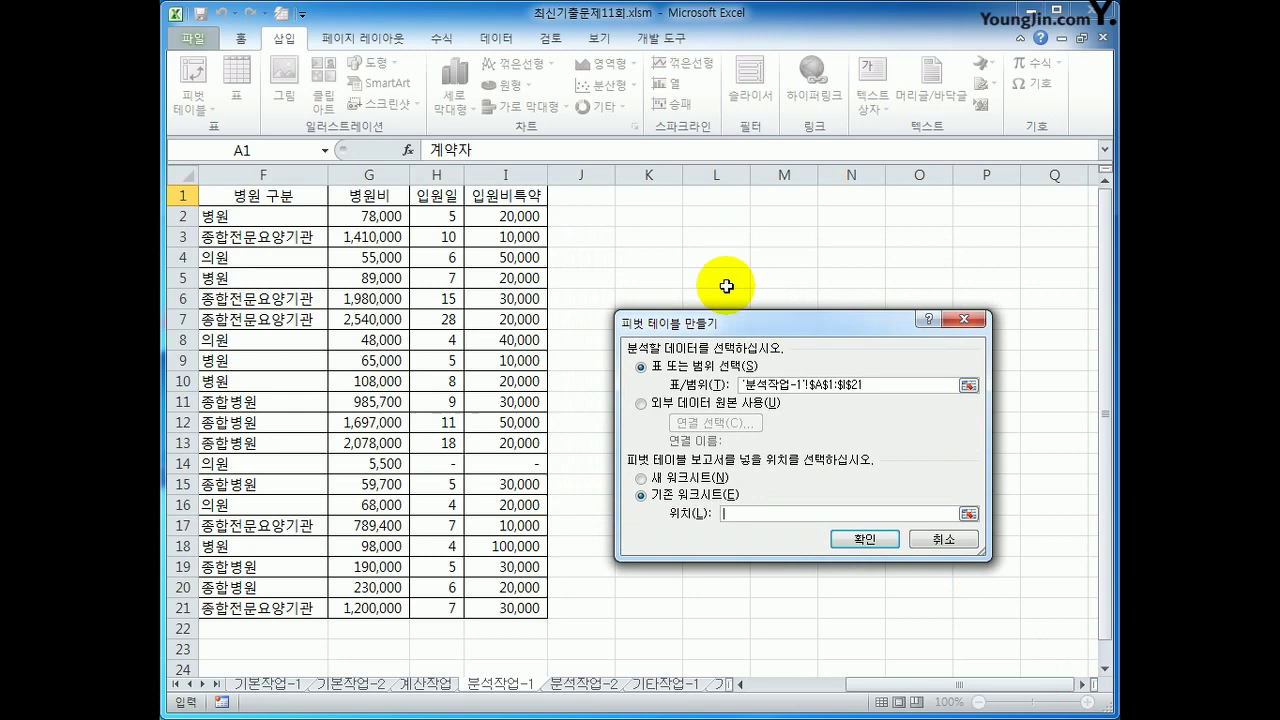
{"action": "left_click", "coordinate": [660, 257]}
{"action": "left_click", "coordinate": [866, 539]}
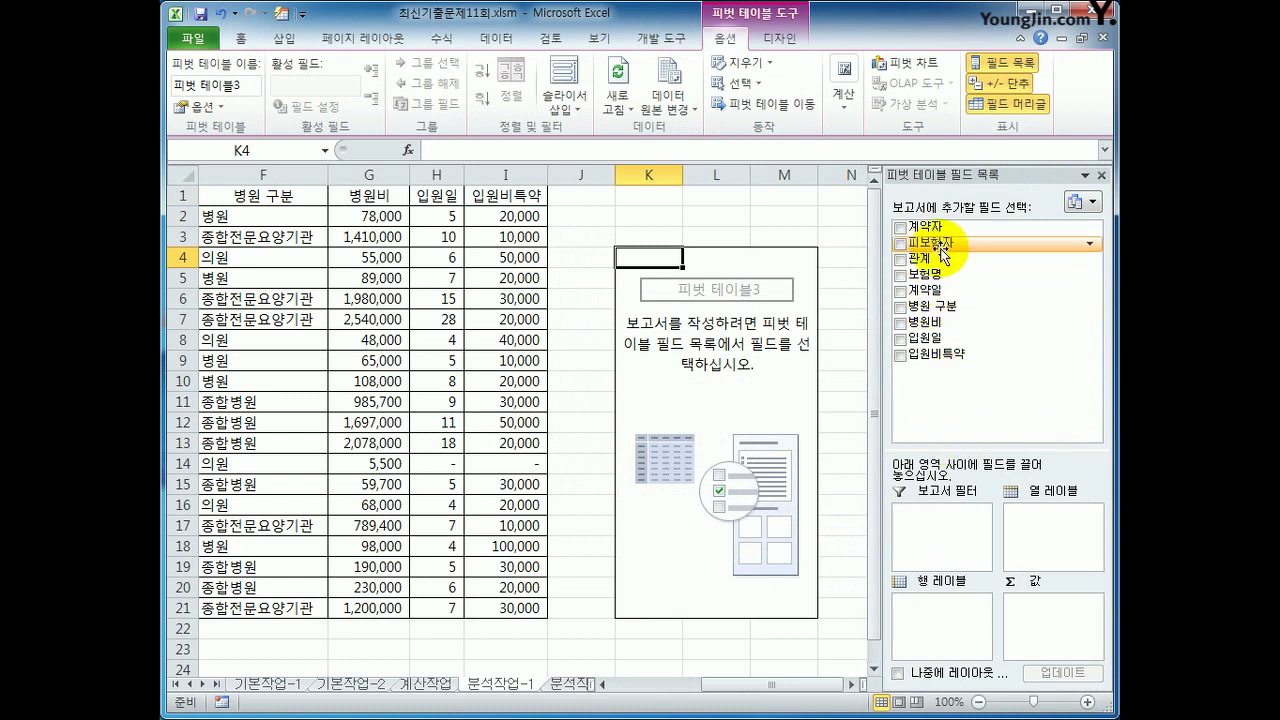
Lay out the pivot table with 계약일 as row labels, 병원 구분 as column labels and 병원비 as values
{"action": "left_click_drag", "start_coordinate": [930, 289], "coordinate": [947, 625]}
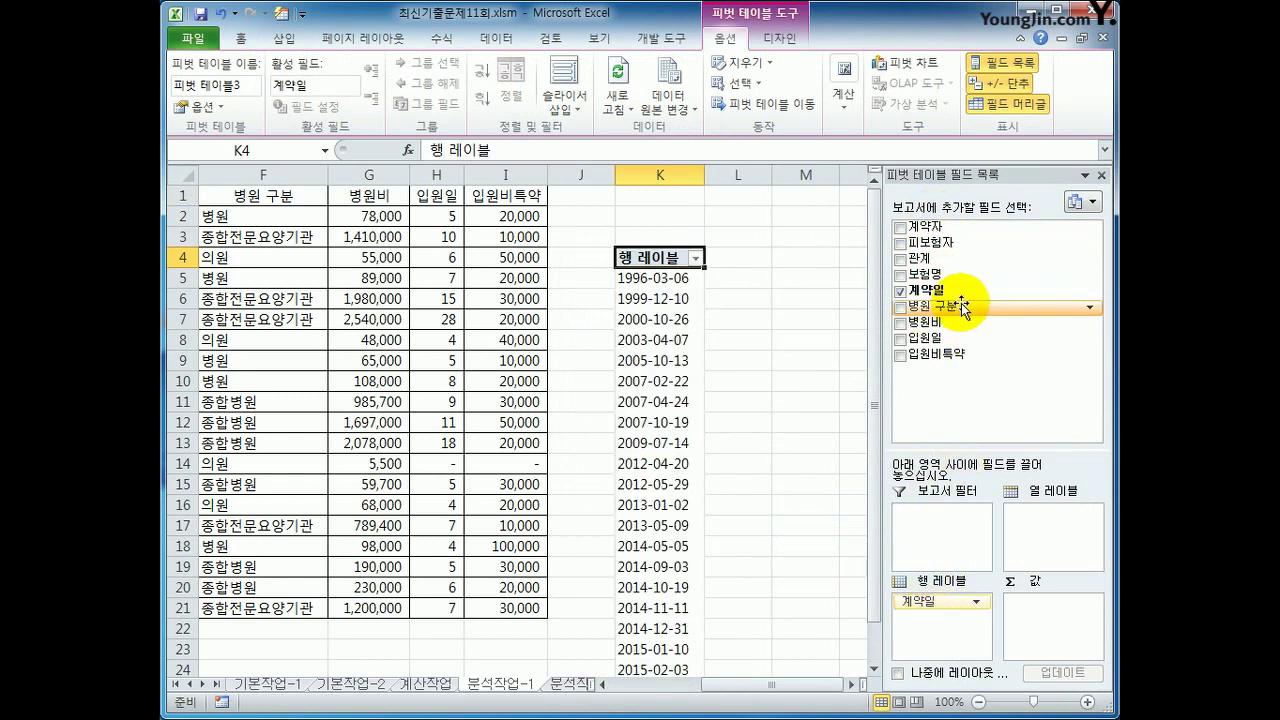
{"action": "left_click_drag", "start_coordinate": [945, 306], "coordinate": [1050, 530]}
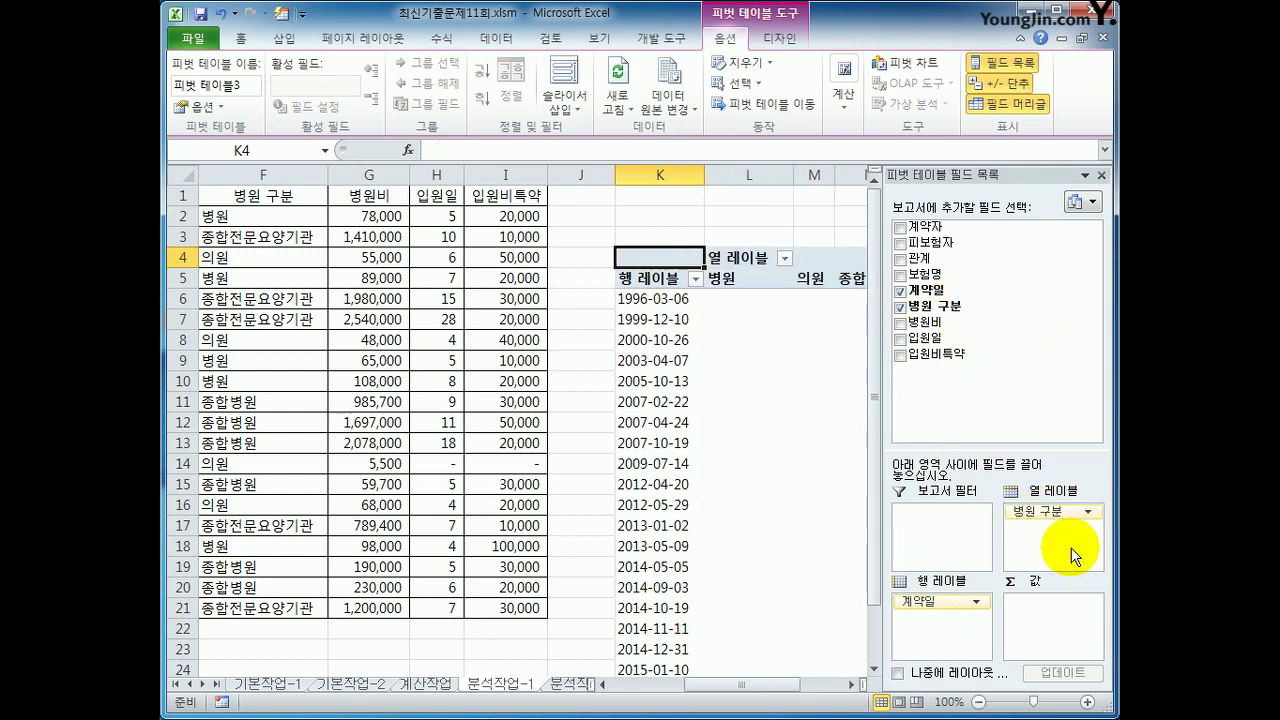
{"action": "left_click_drag", "start_coordinate": [918, 322], "coordinate": [1070, 630]}
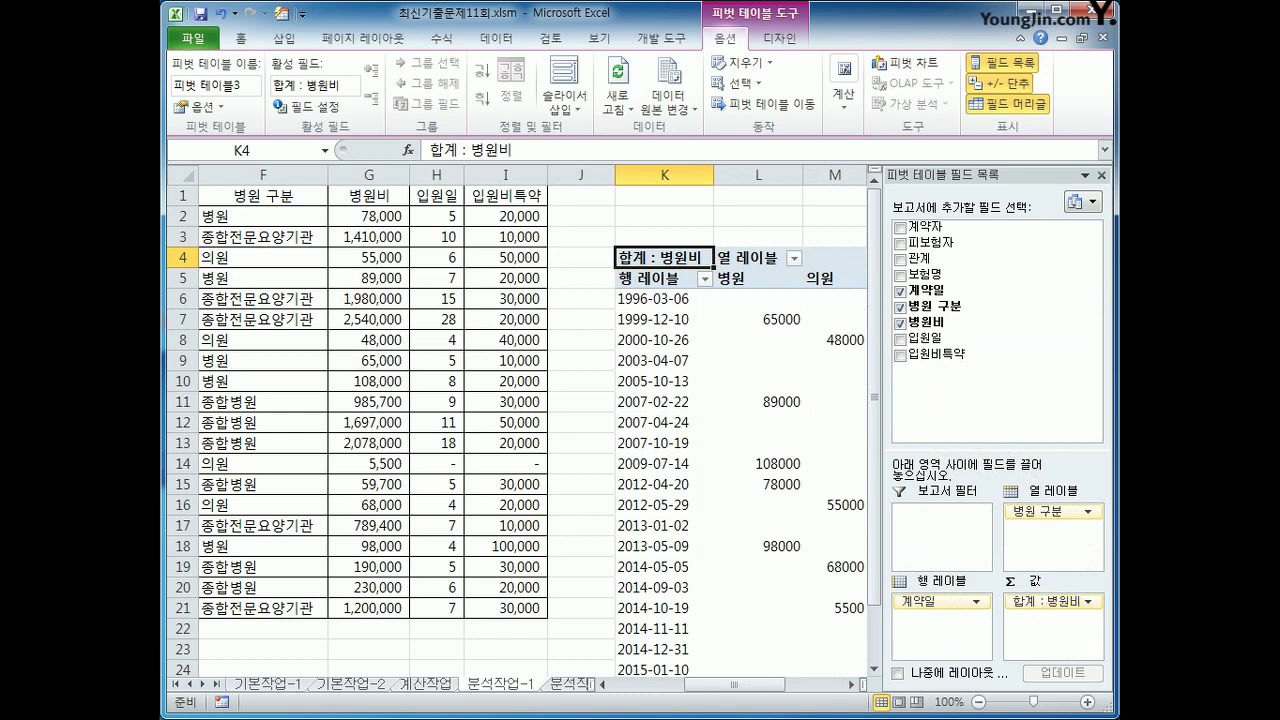
Show the pivot table report in outline form (개요 형식)
{"action": "left_click", "coordinate": [786, 39]}
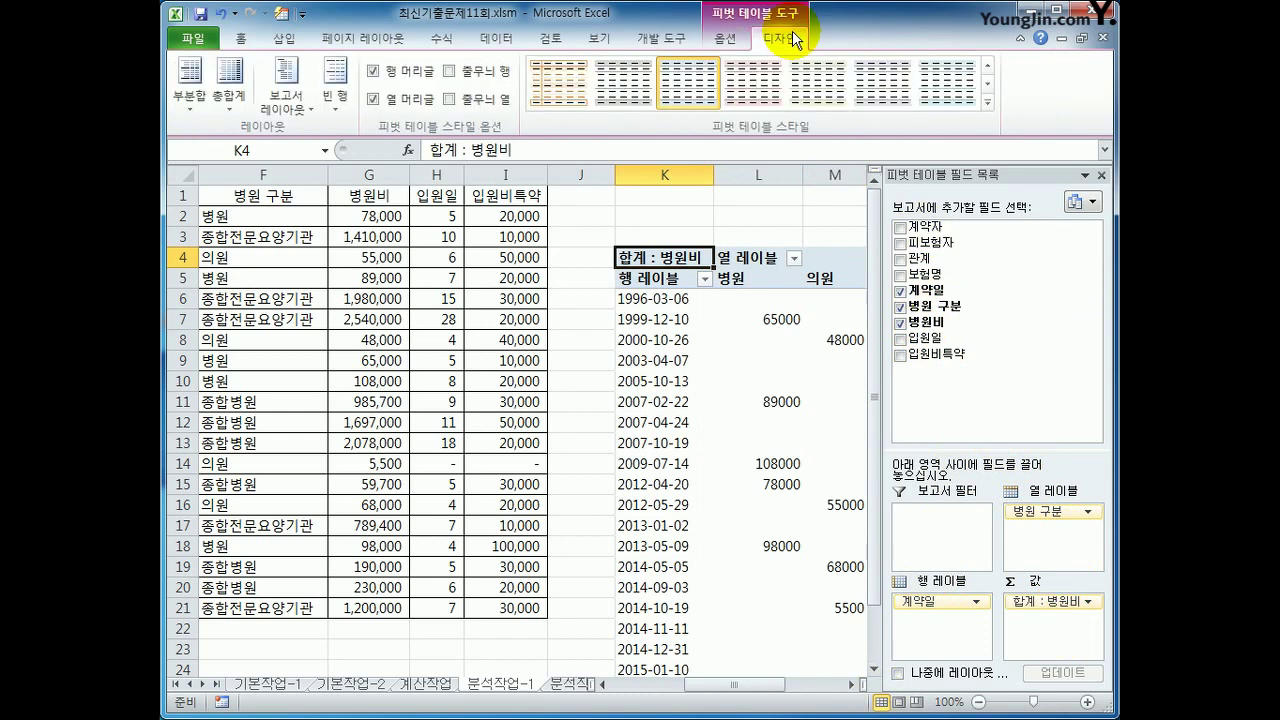
{"action": "left_click", "coordinate": [280, 96]}
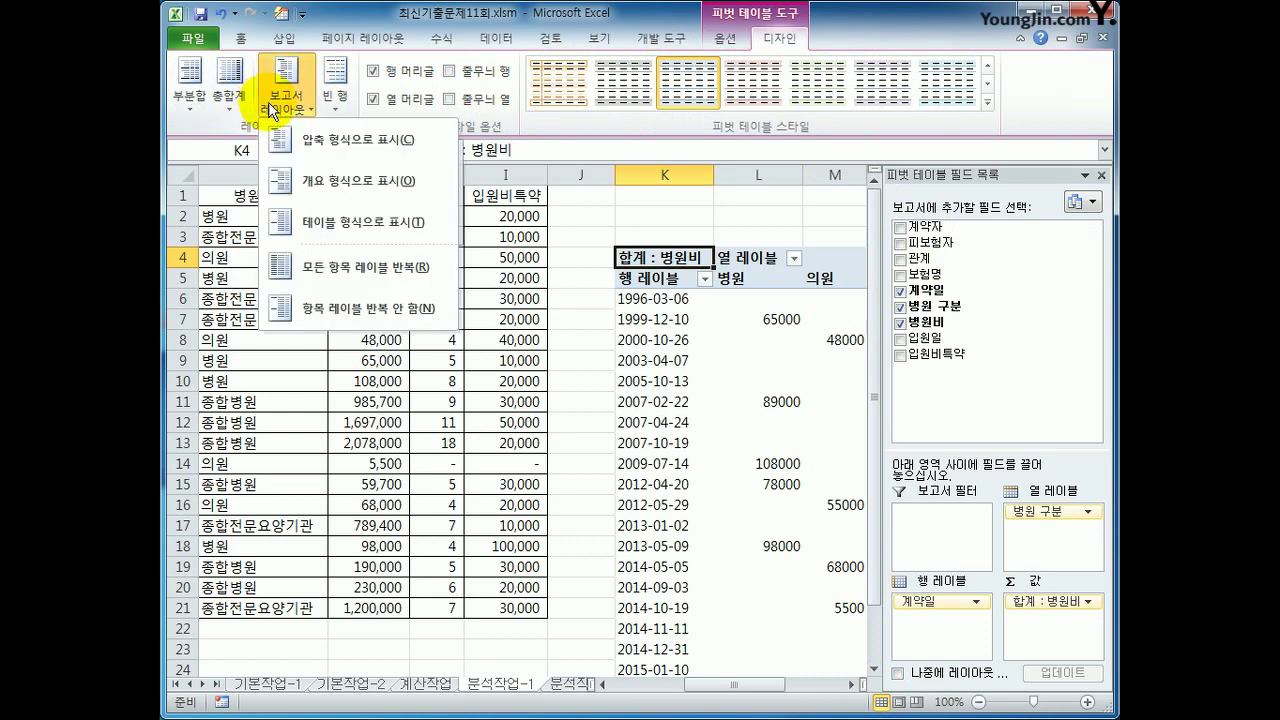
{"action": "left_click", "coordinate": [304, 183]}
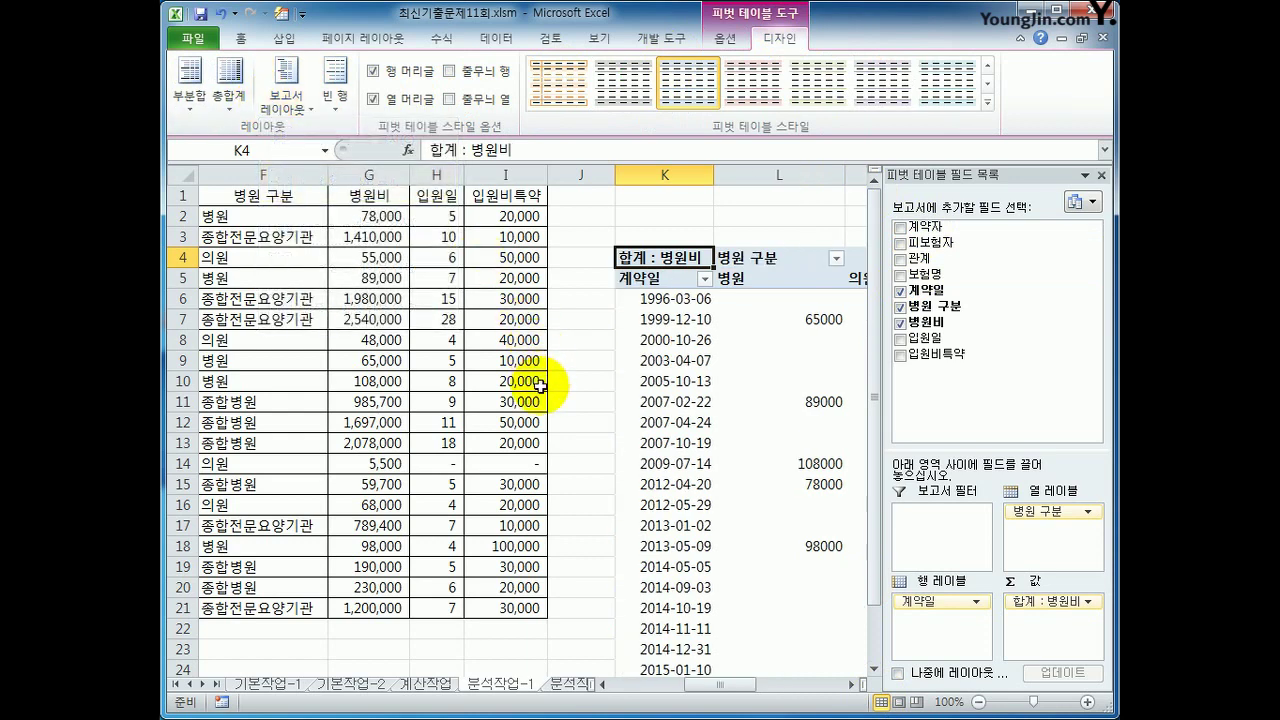
Group the pivot table's 계약일 dates by year (연) only, without months
{"action": "left_click", "coordinate": [653, 300]}
{"action": "right_click", "coordinate": [656, 302]}
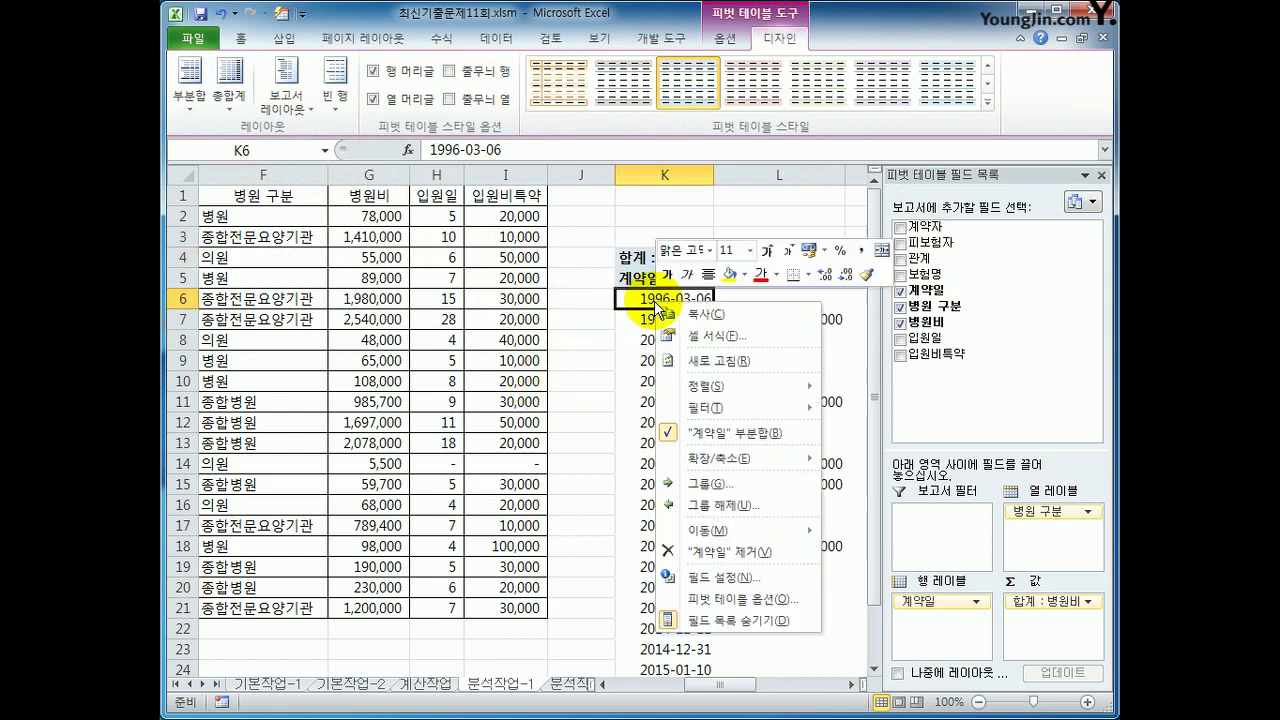
{"action": "left_click", "coordinate": [764, 492]}
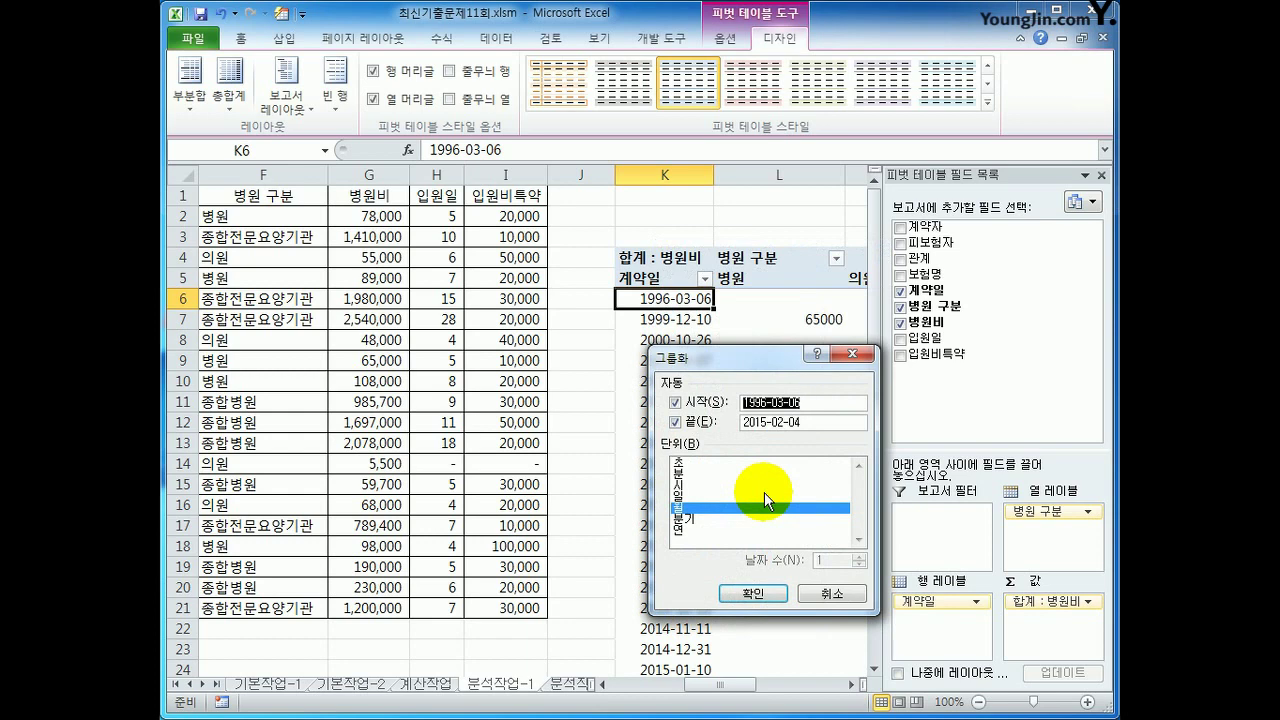
{"action": "left_click", "coordinate": [760, 506]}
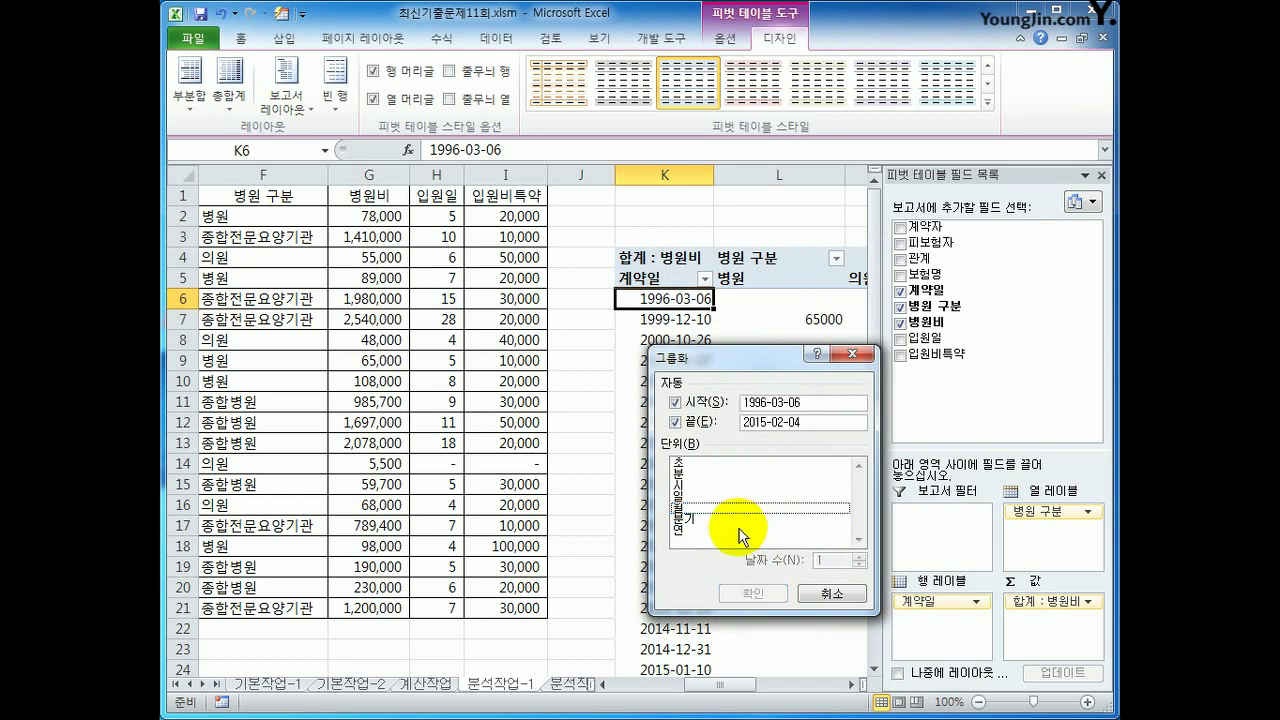
{"action": "left_click", "coordinate": [741, 531]}
{"action": "left_click", "coordinate": [750, 592]}
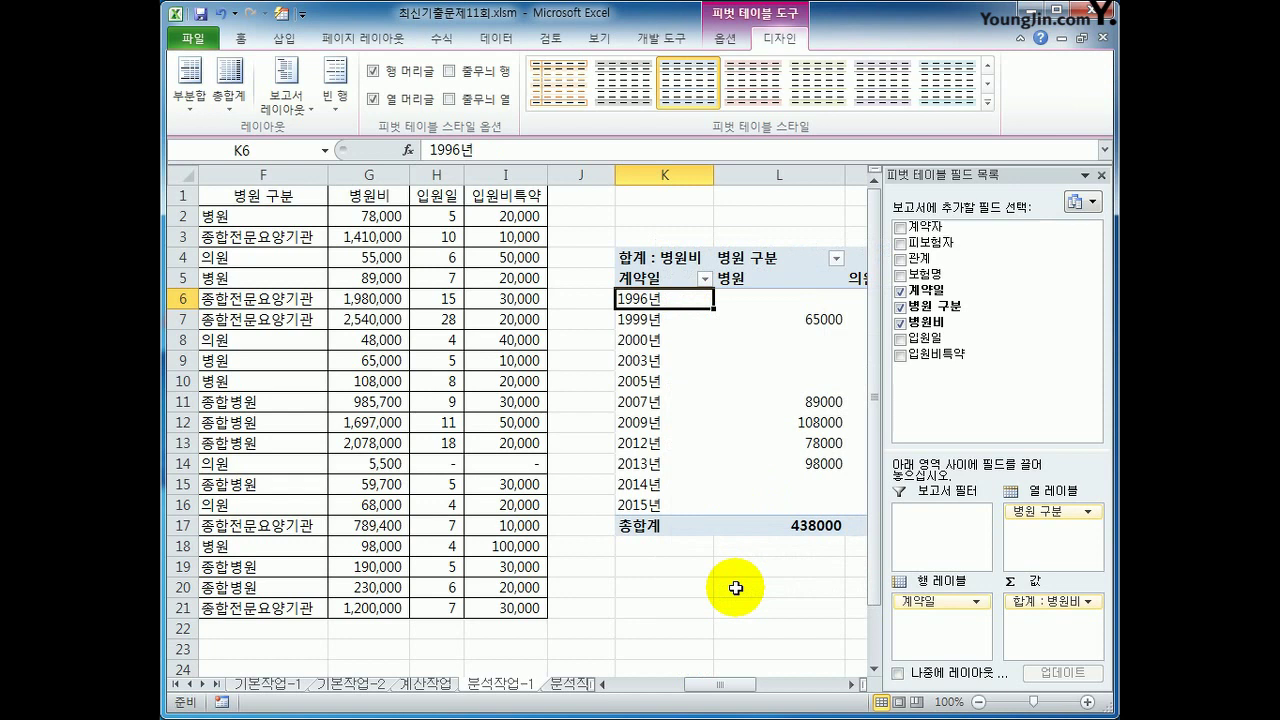
Format the pivot table's 합계 : 병원비 value field as 숫자 with the 1000 단위 구분 기호 enabled
{"action": "left_click", "coordinate": [664, 258]}
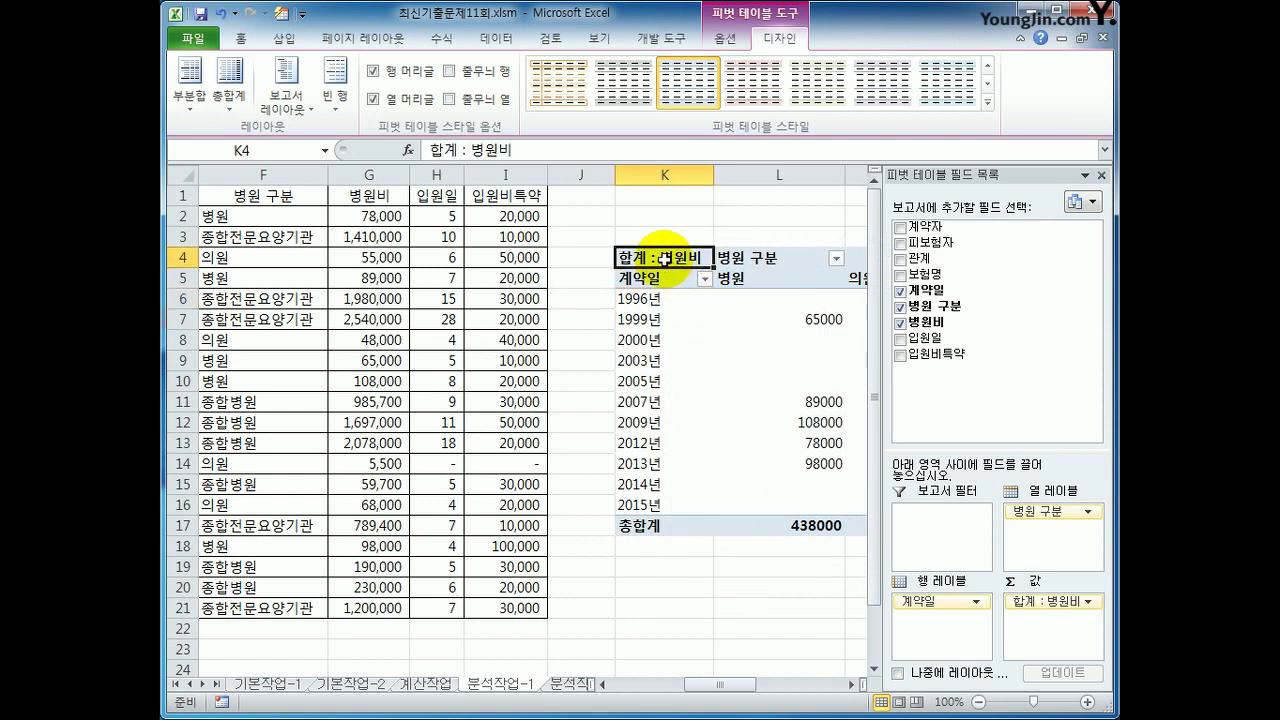
{"action": "right_click", "coordinate": [664, 258]}
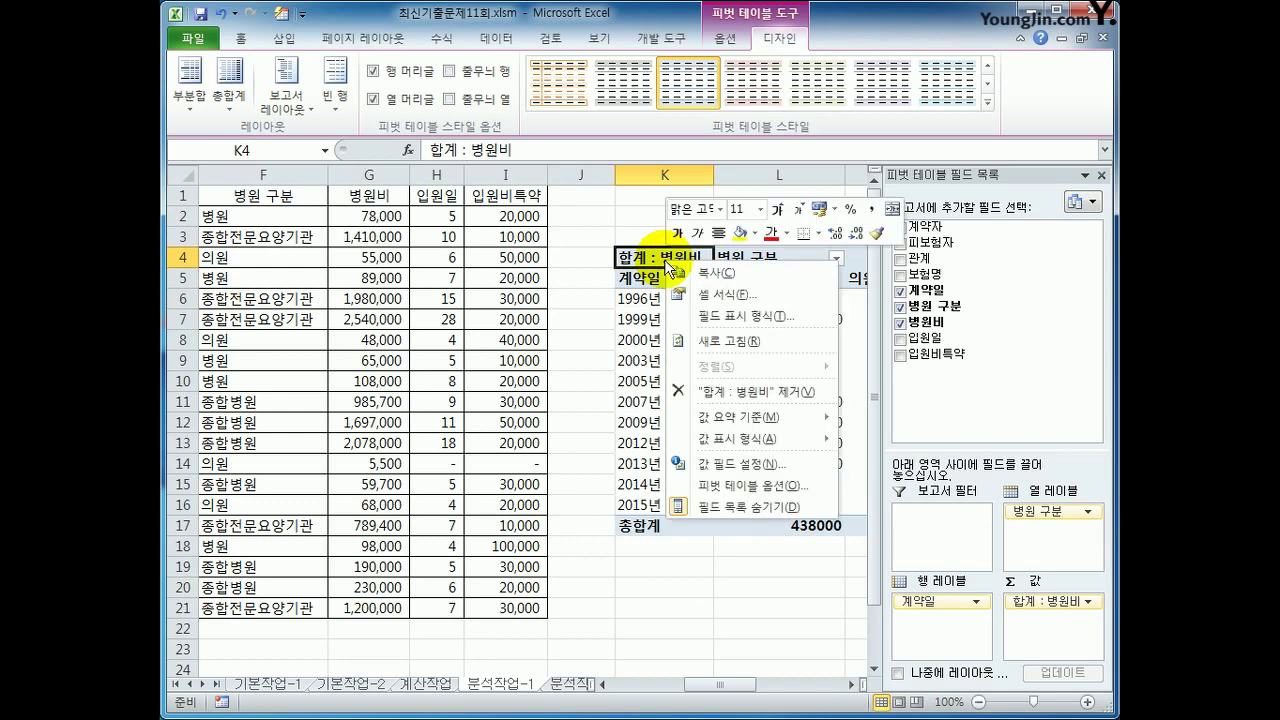
{"action": "left_click", "coordinate": [712, 472]}
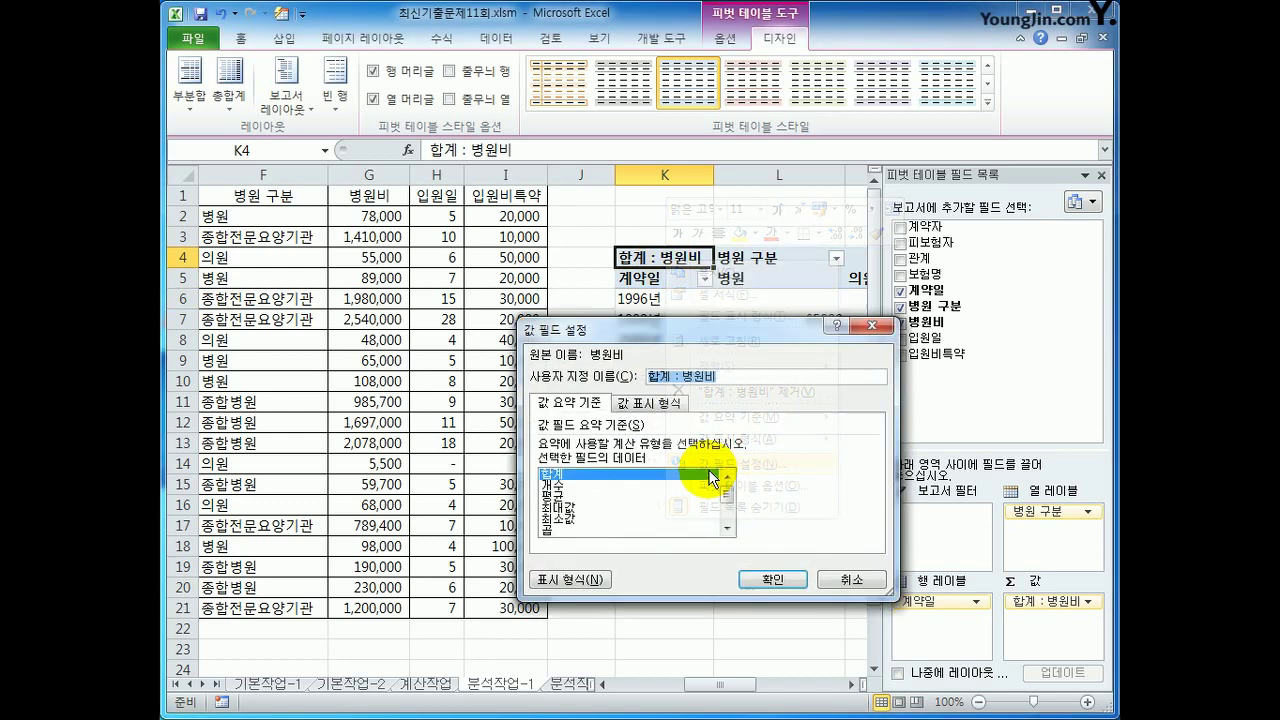
{"action": "left_click", "coordinate": [596, 582]}
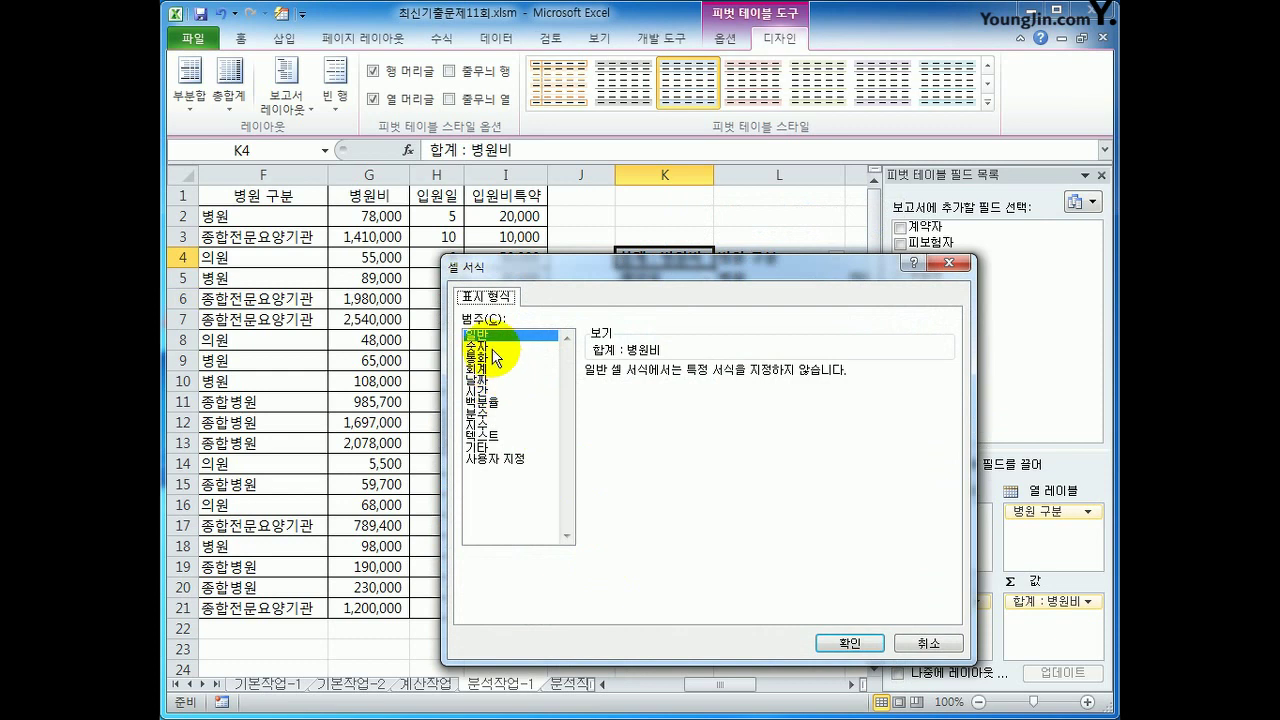
{"action": "left_click", "coordinate": [494, 346]}
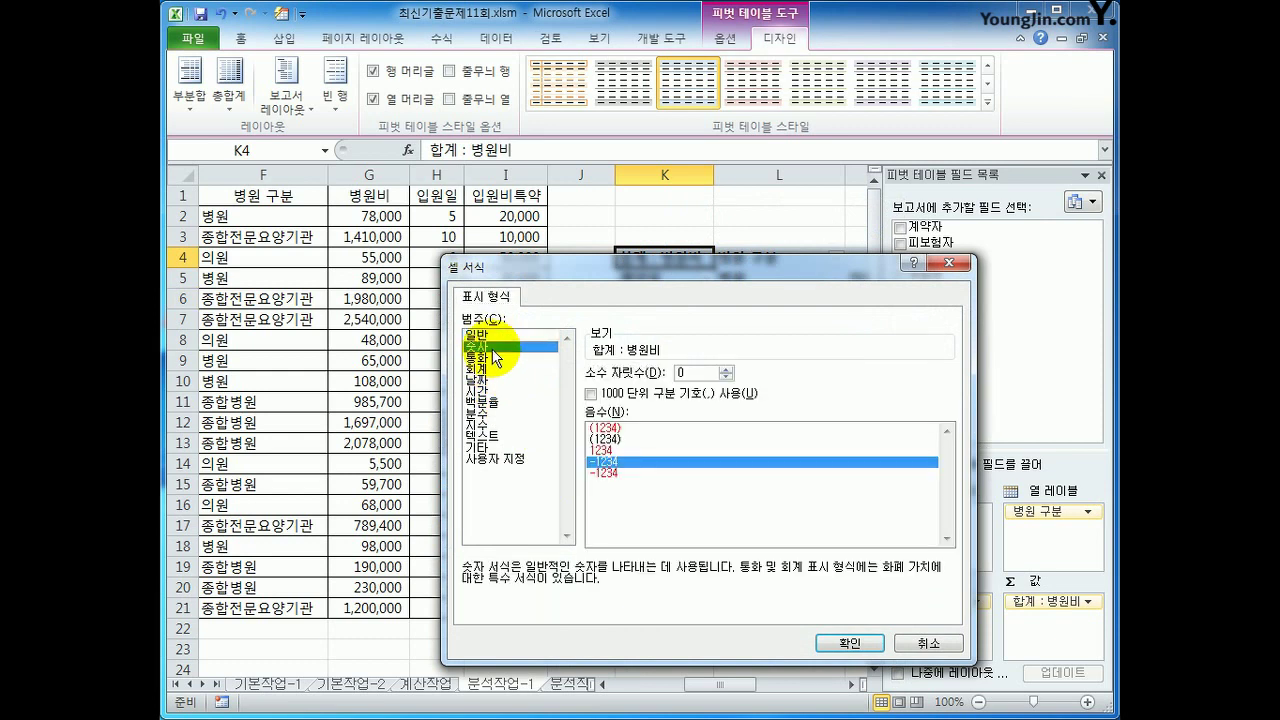
{"action": "left_click", "coordinate": [596, 395]}
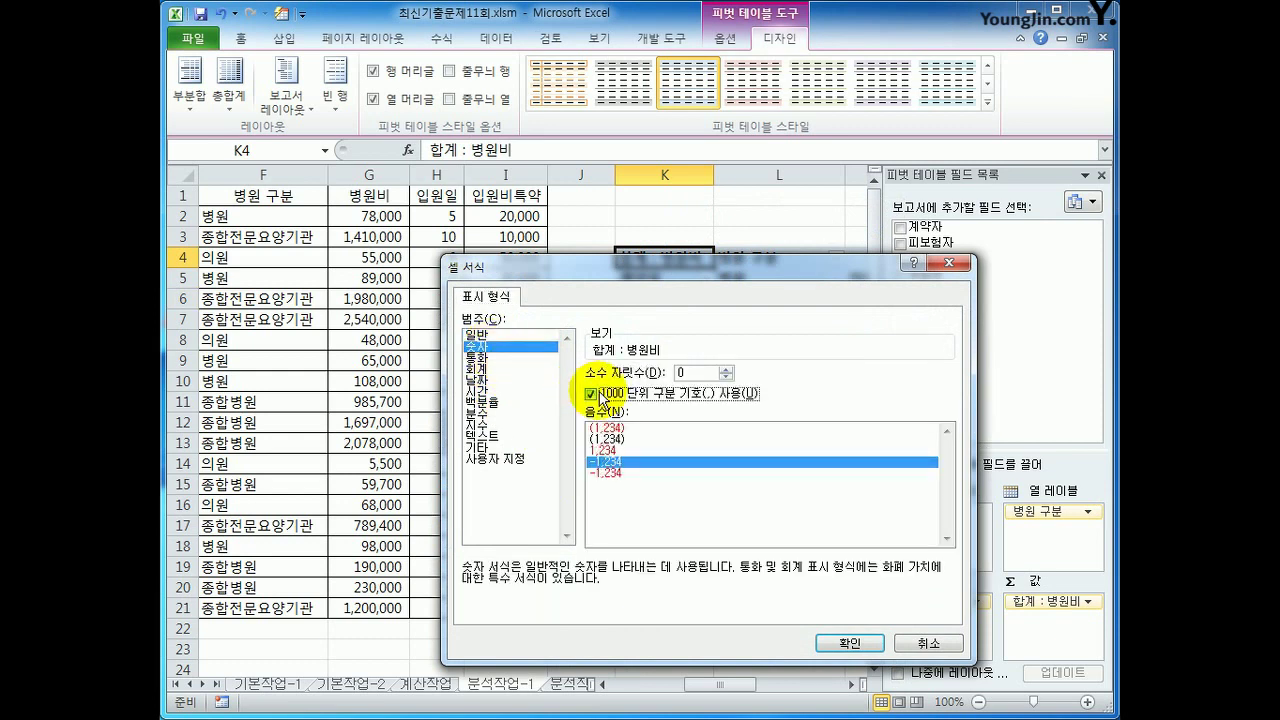
{"action": "left_click", "coordinate": [826, 641]}
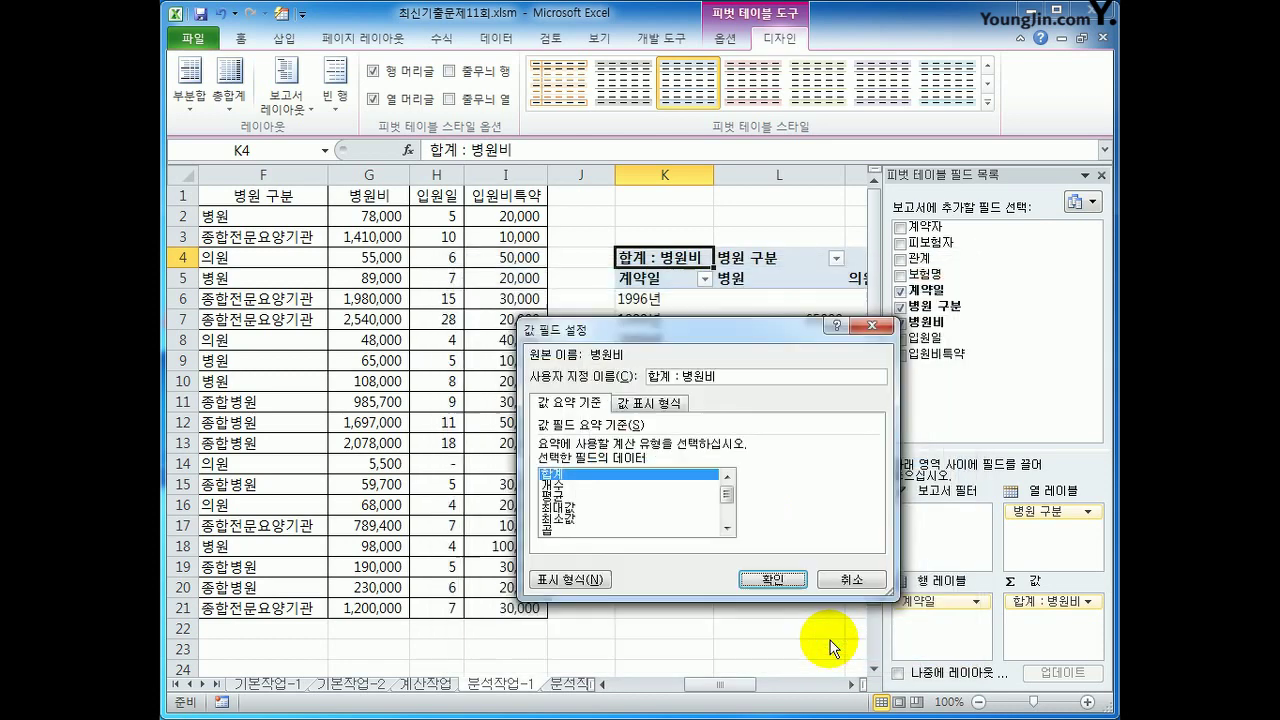
{"action": "left_click", "coordinate": [770, 578]}
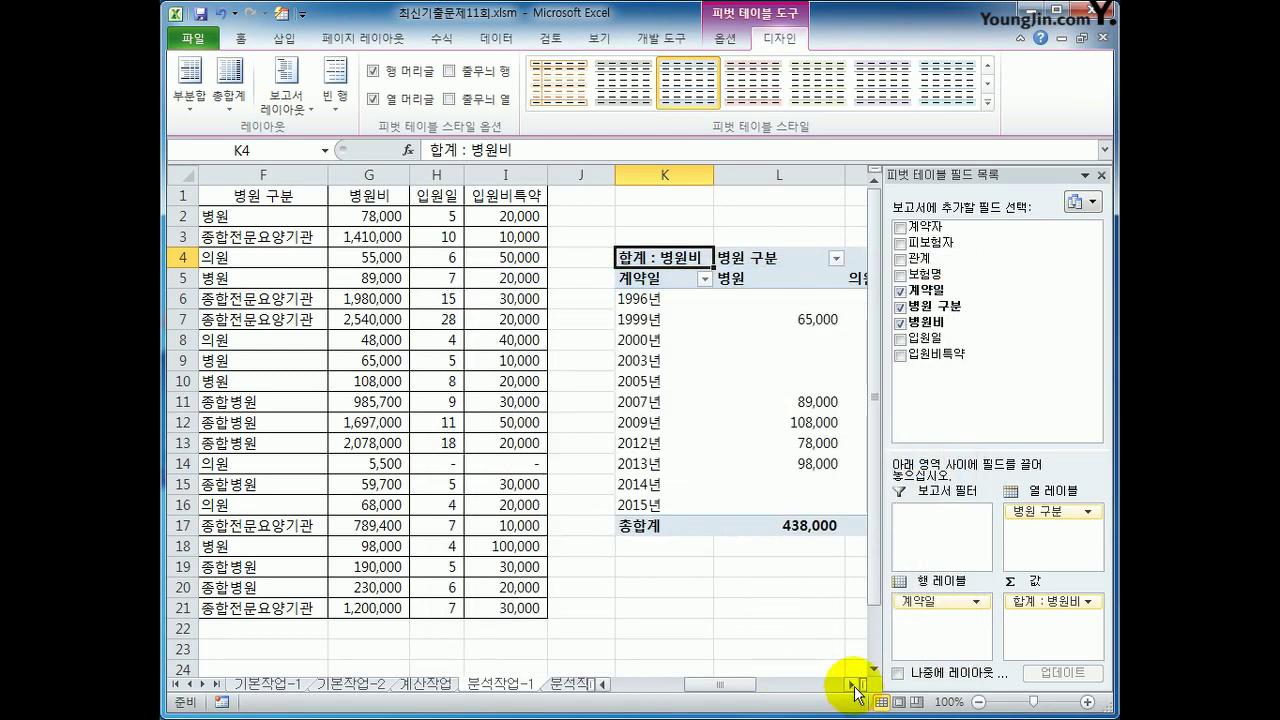
Apply the blue bordered pivot style from the fourth row of the 밝게 group and enable 줄무늬 행
{"action": "left_click", "coordinate": [855, 684]}
{"action": "left_click", "coordinate": [855, 684]}
{"action": "left_click", "coordinate": [855, 684]}
{"action": "left_click", "coordinate": [855, 684]}
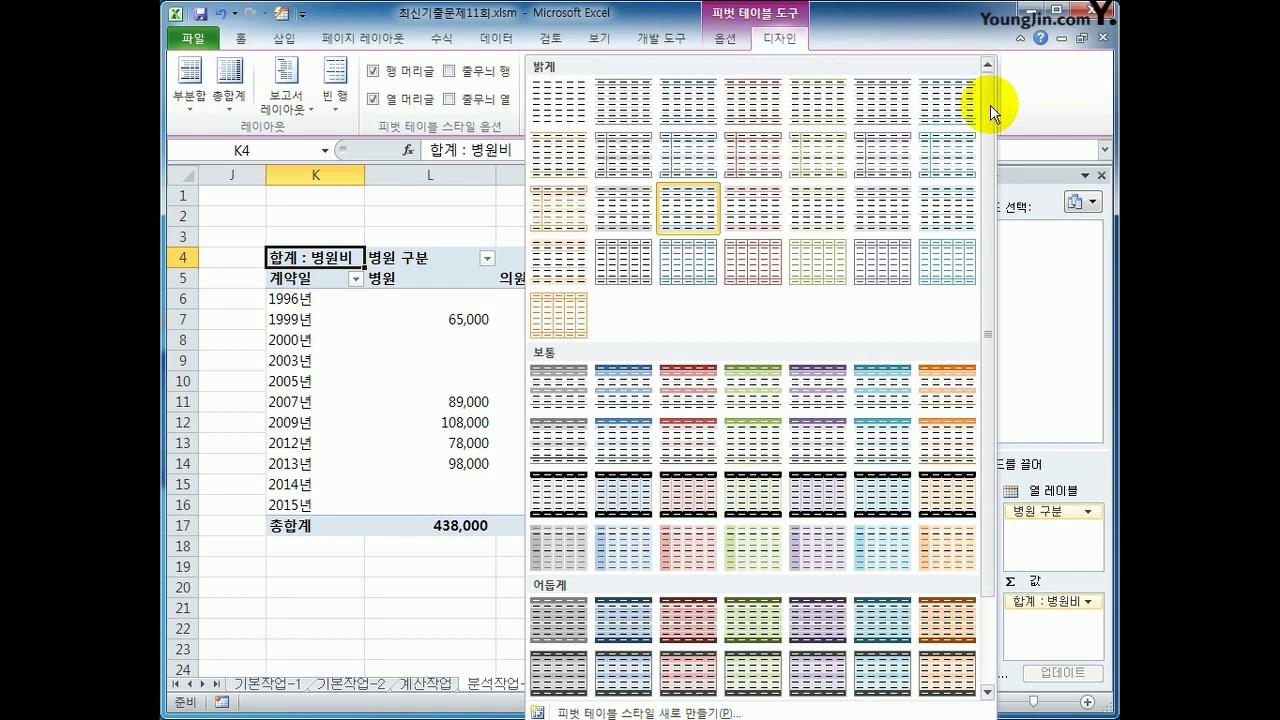
{"action": "left_click", "coordinate": [697, 268]}
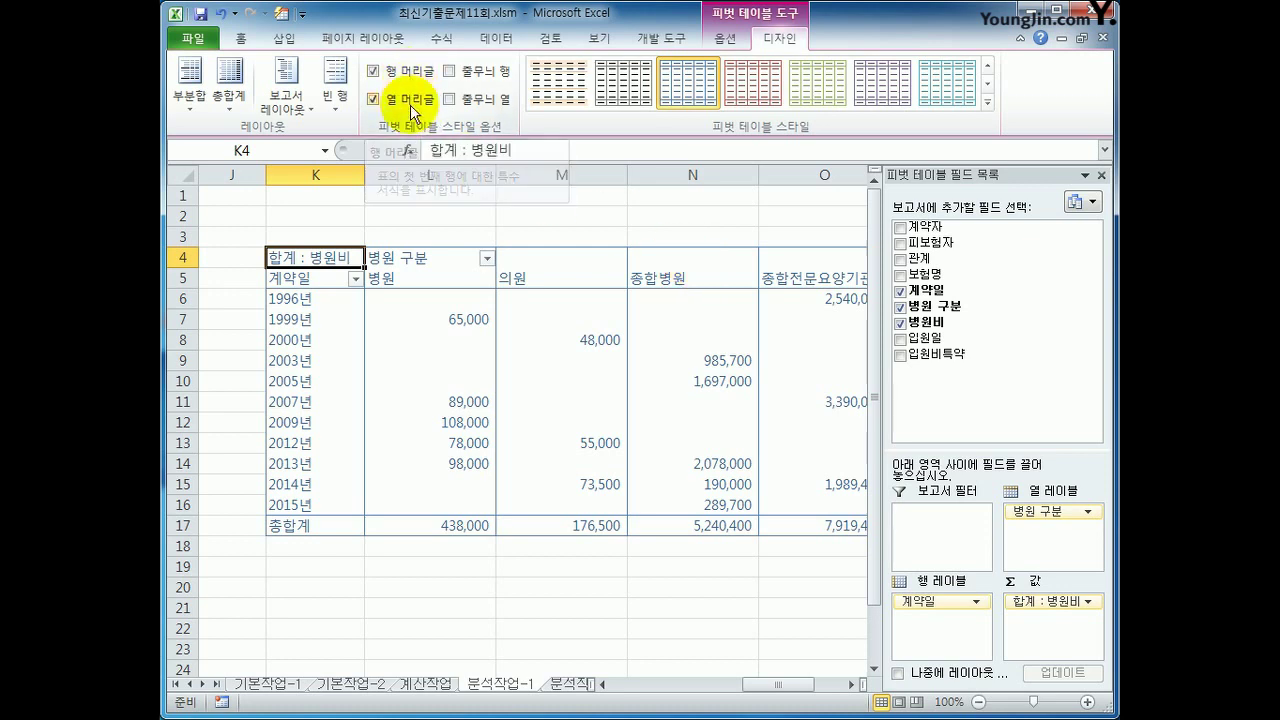
{"action": "left_click", "coordinate": [468, 78]}
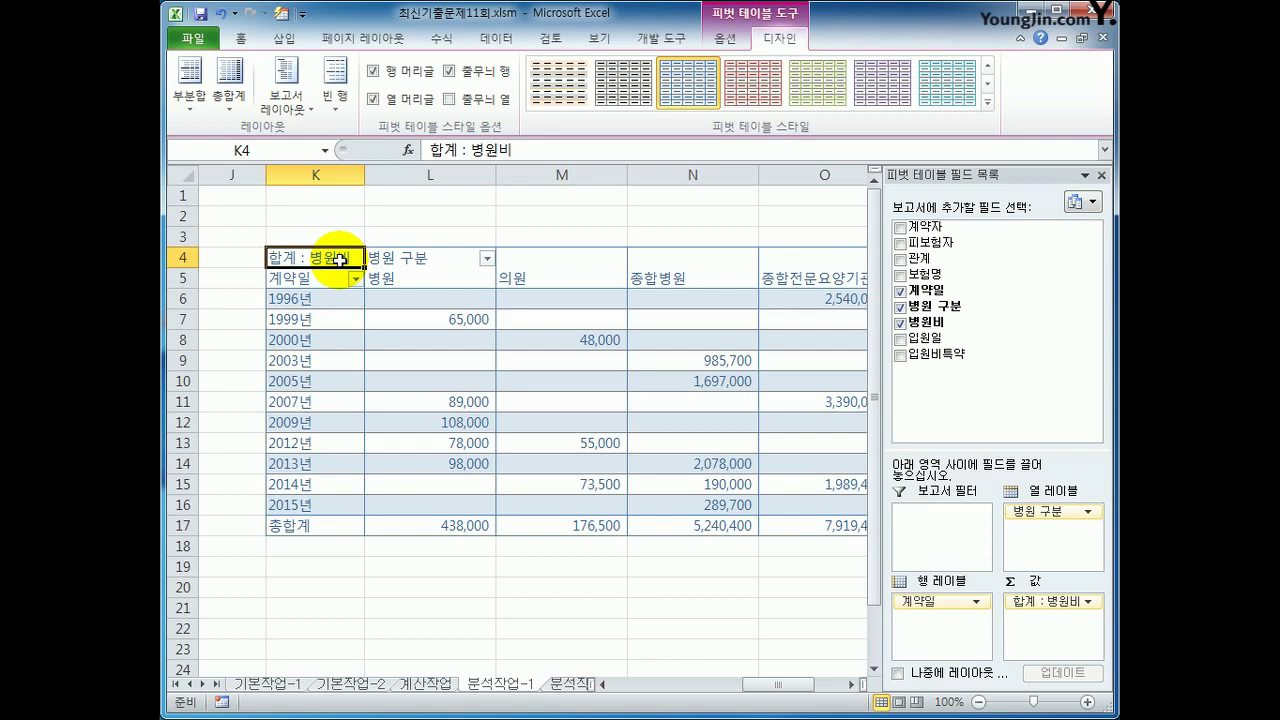
On the 분석작업-2 sheet, start recording a macro named 평계 stored in the current workbook
{"action": "left_click_drag", "start_coordinate": [596, 684], "coordinate": [862, 686]}
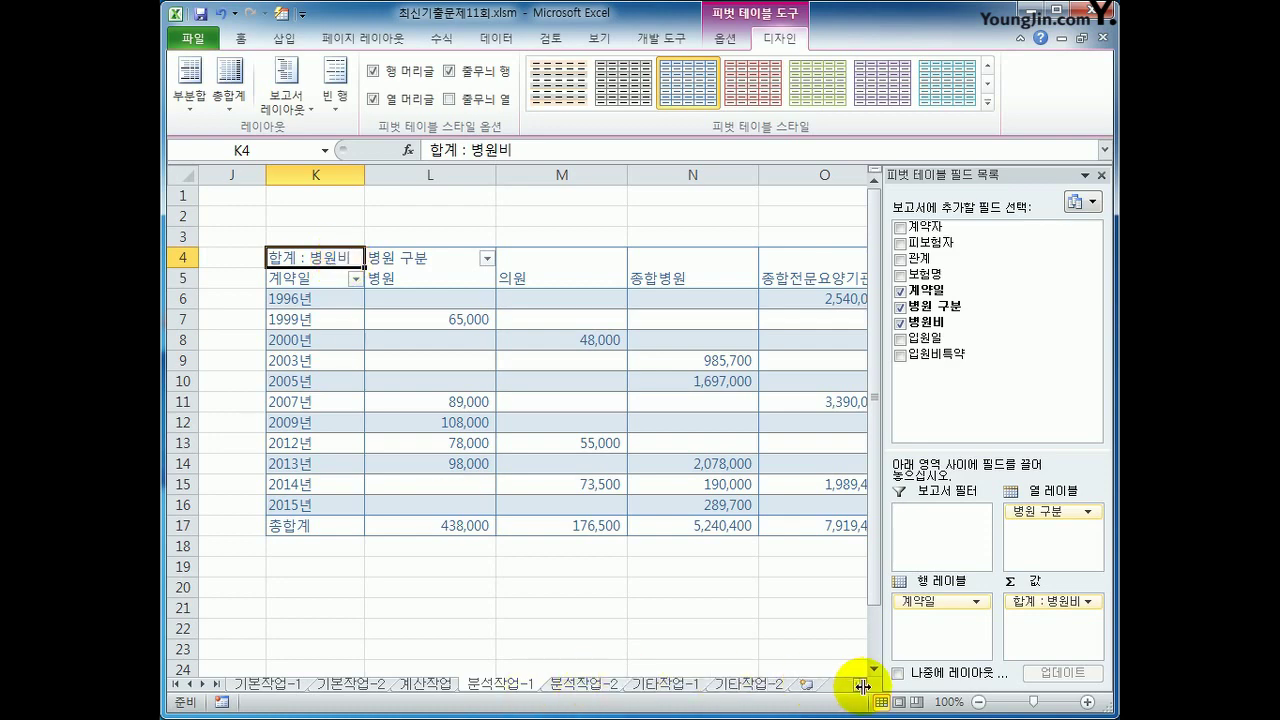
{"action": "left_click", "coordinate": [584, 684]}
{"action": "left_click", "coordinate": [812, 534]}
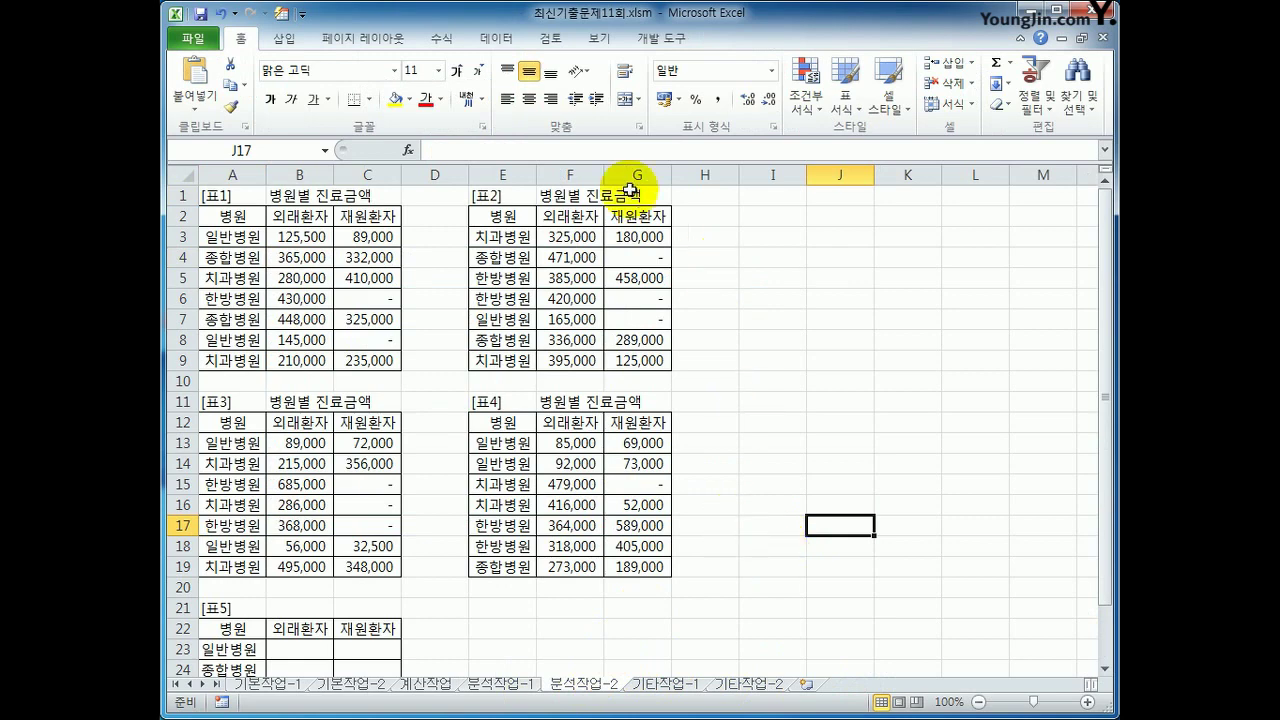
{"action": "left_click", "coordinate": [643, 37]}
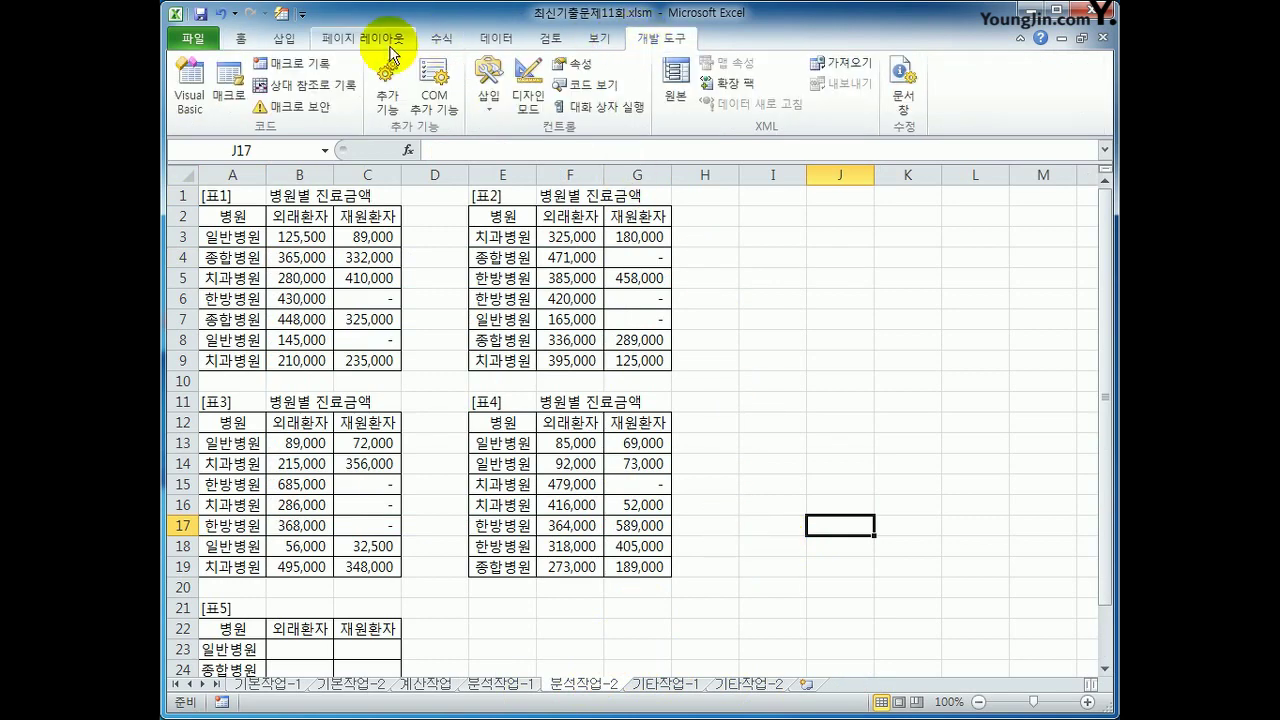
{"action": "left_click", "coordinate": [316, 62]}
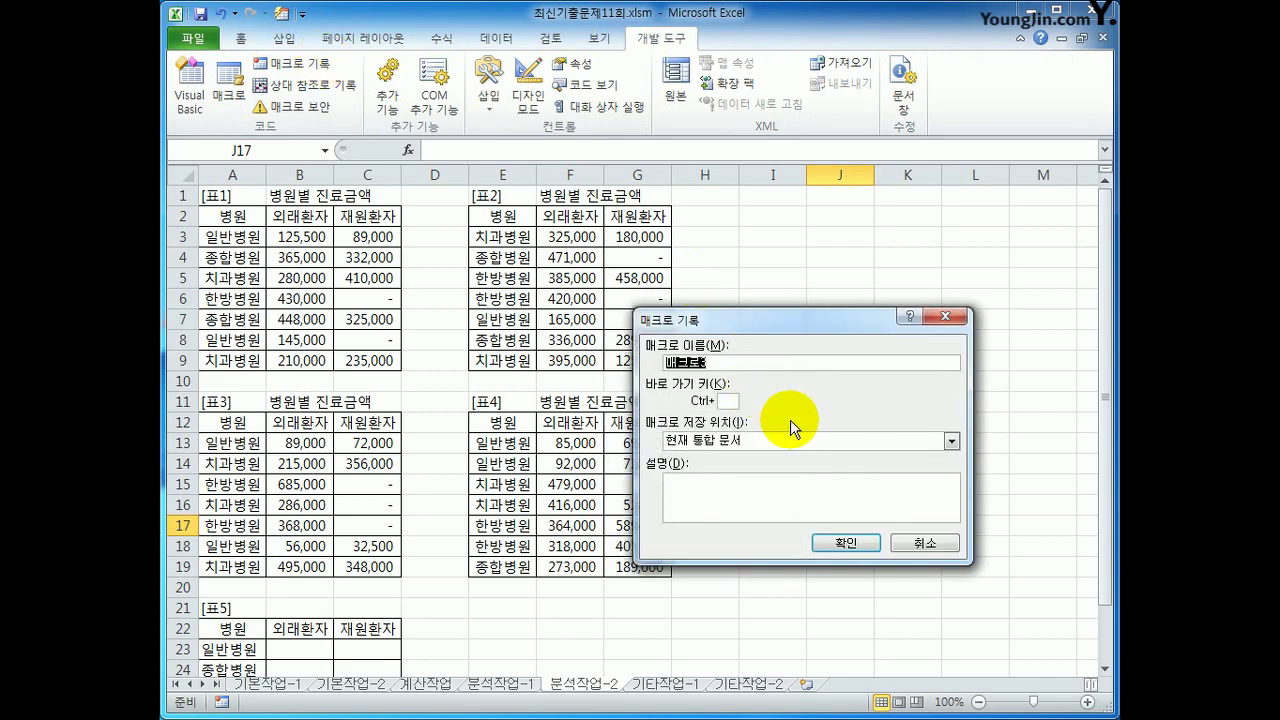
{"action": "type", "text": "평계"}
{"action": "left_click", "coordinate": [850, 545]}
Start a 통합 (Consolidate) into the 표5 range A22:C26 using the 평균 function
{"action": "scroll", "coordinate": [509, 600], "scroll_direction": "down", "scroll_amount": 3}
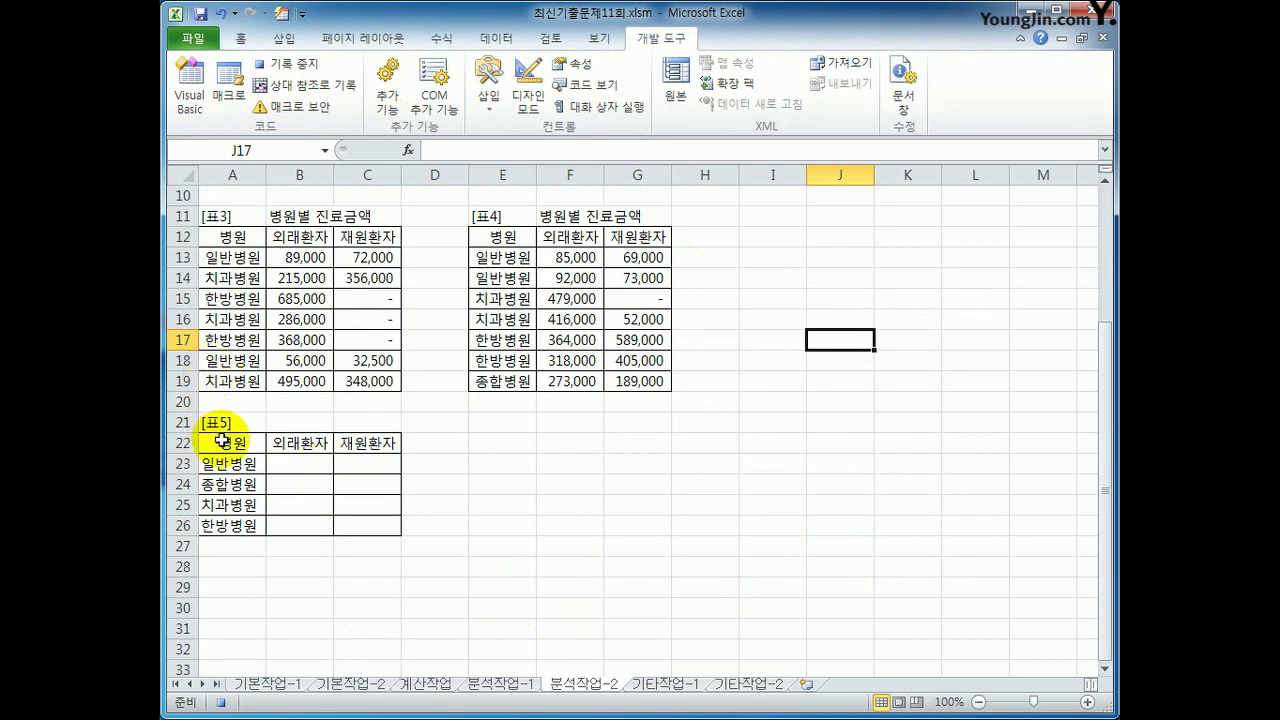
{"action": "left_click_drag", "start_coordinate": [209, 443], "coordinate": [375, 520]}
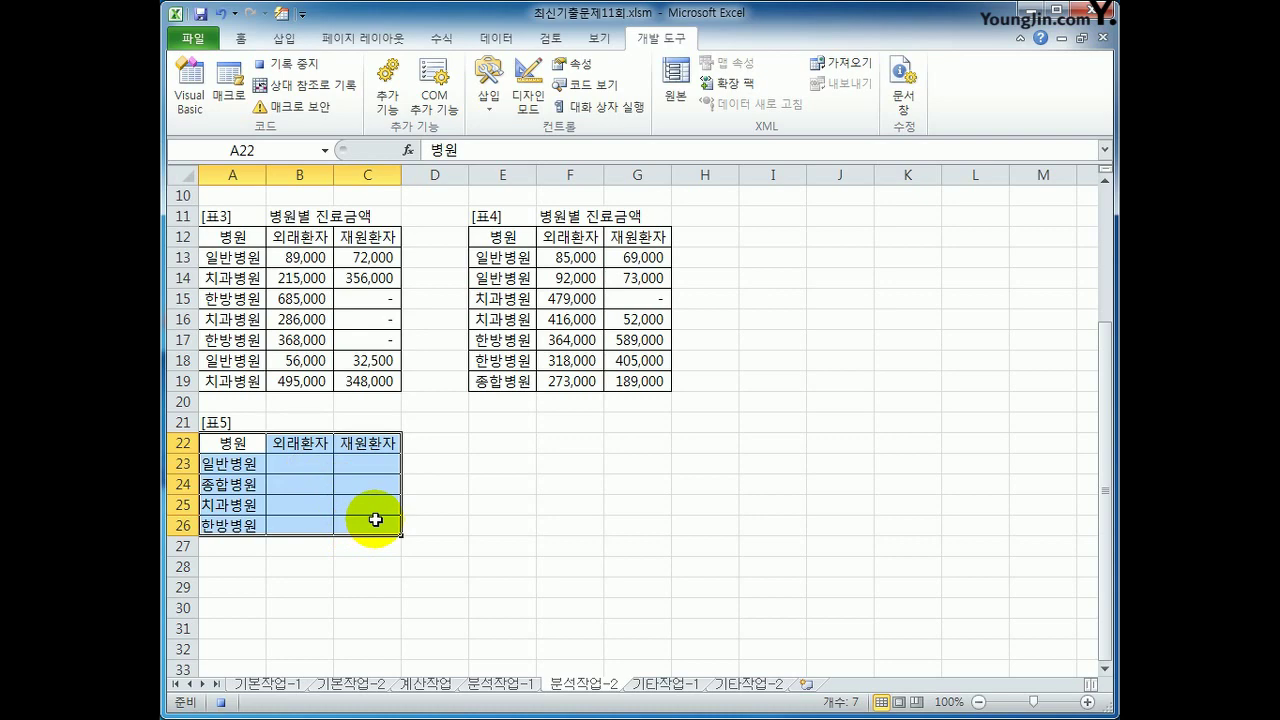
{"action": "left_click", "coordinate": [500, 40]}
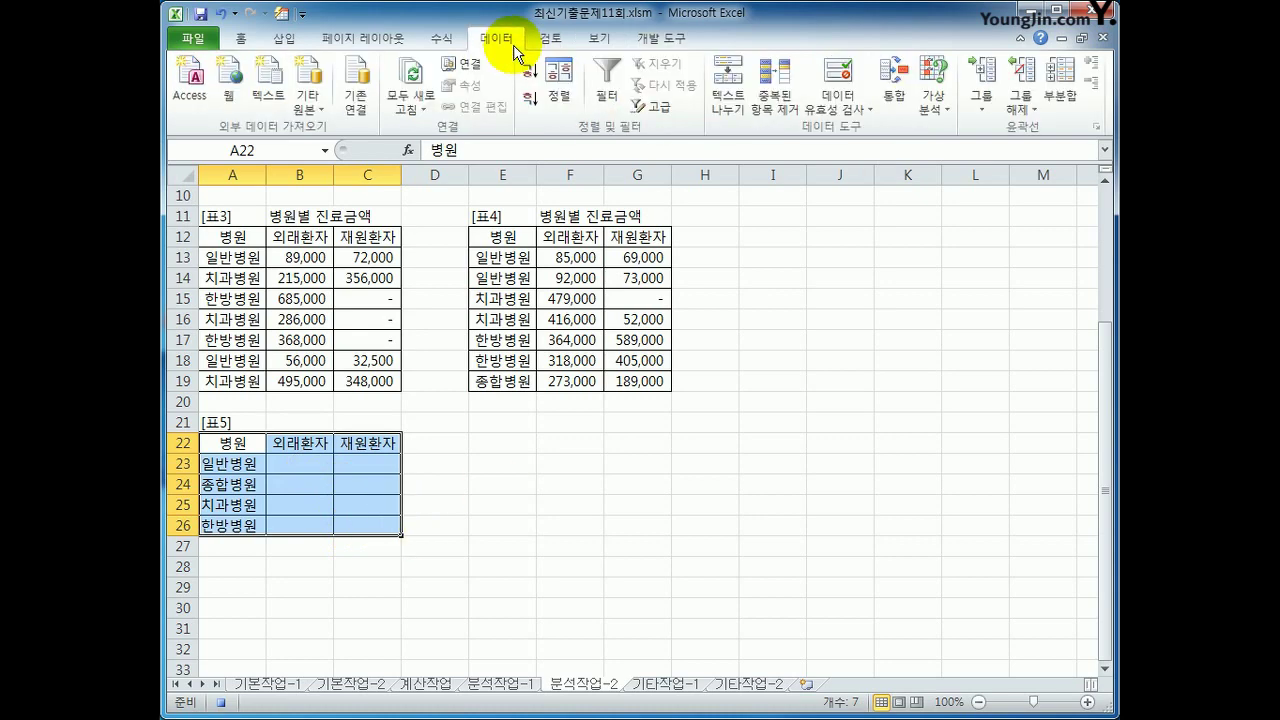
{"action": "left_click", "coordinate": [893, 86]}
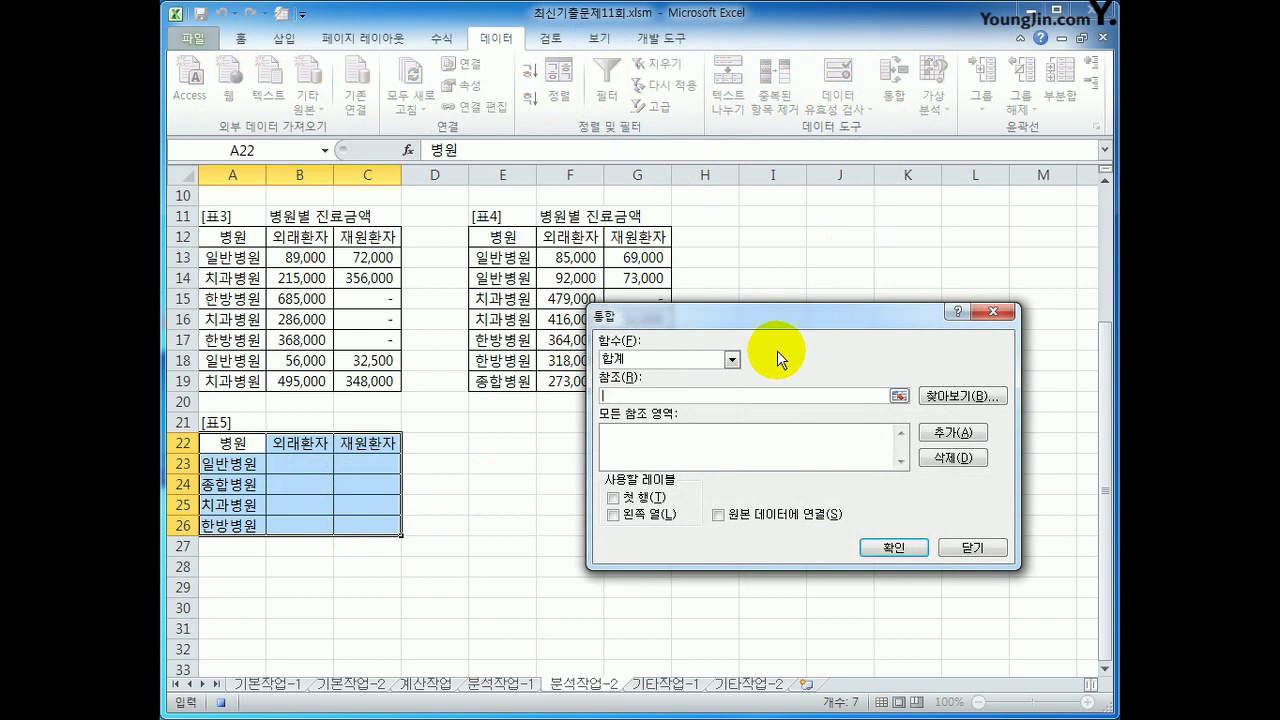
{"action": "left_click", "coordinate": [732, 359]}
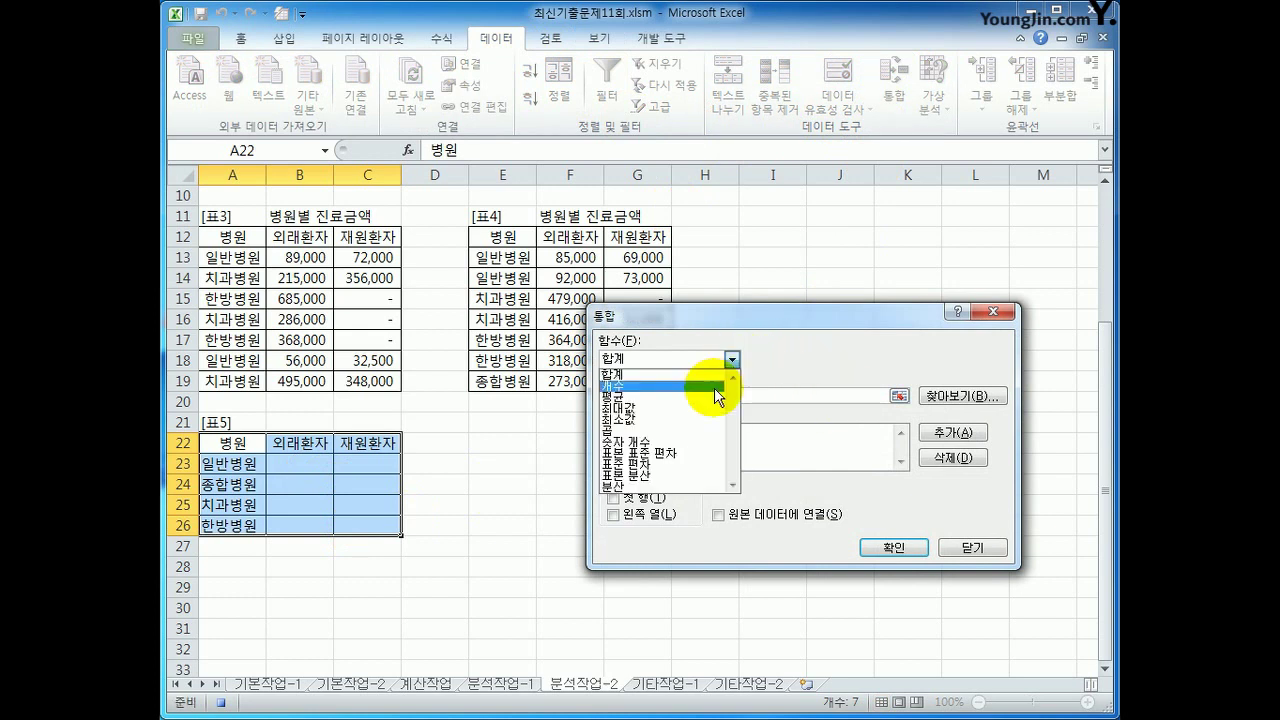
{"action": "left_click", "coordinate": [714, 397]}
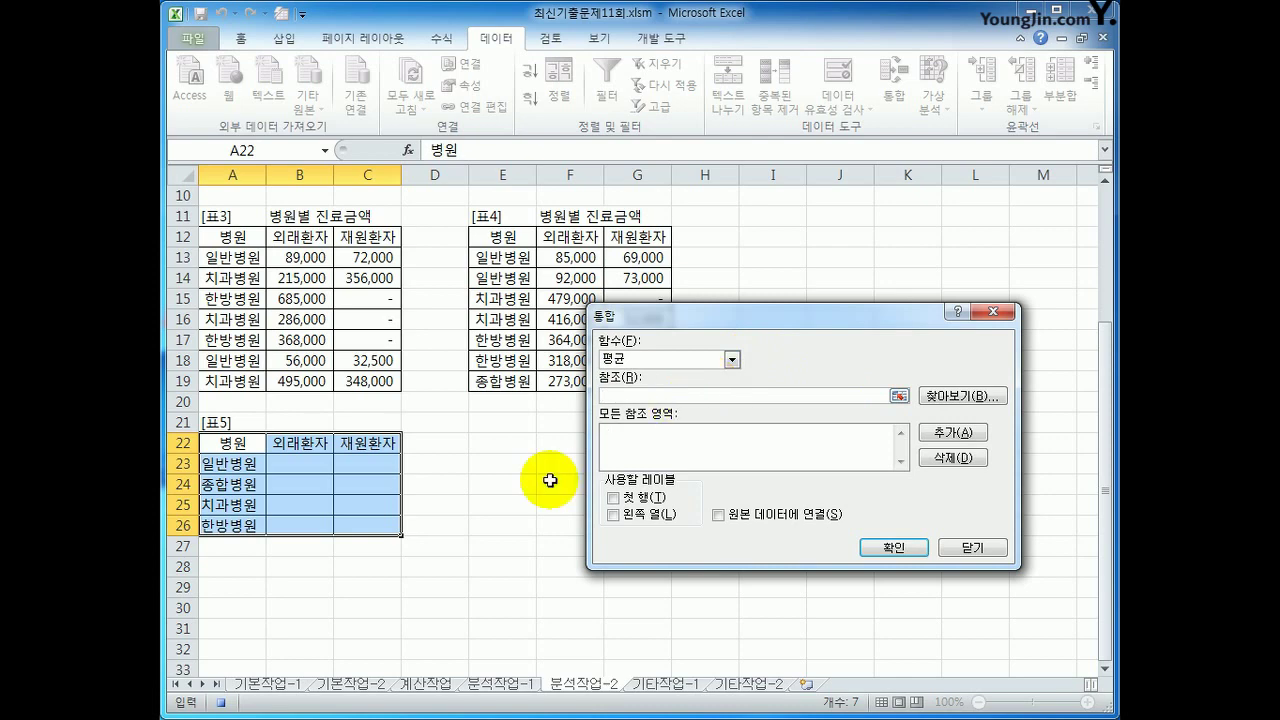
Add the ranges of 표1 to 표4 (A2:C9, E2:G9, A12:C19, E12:G19) as consolidation references
{"action": "scroll", "coordinate": [550, 480], "scroll_direction": "up", "scroll_amount": 3}
{"action": "left_click_drag", "start_coordinate": [245, 216], "coordinate": [364, 370]}
{"action": "left_click", "coordinate": [952, 432]}
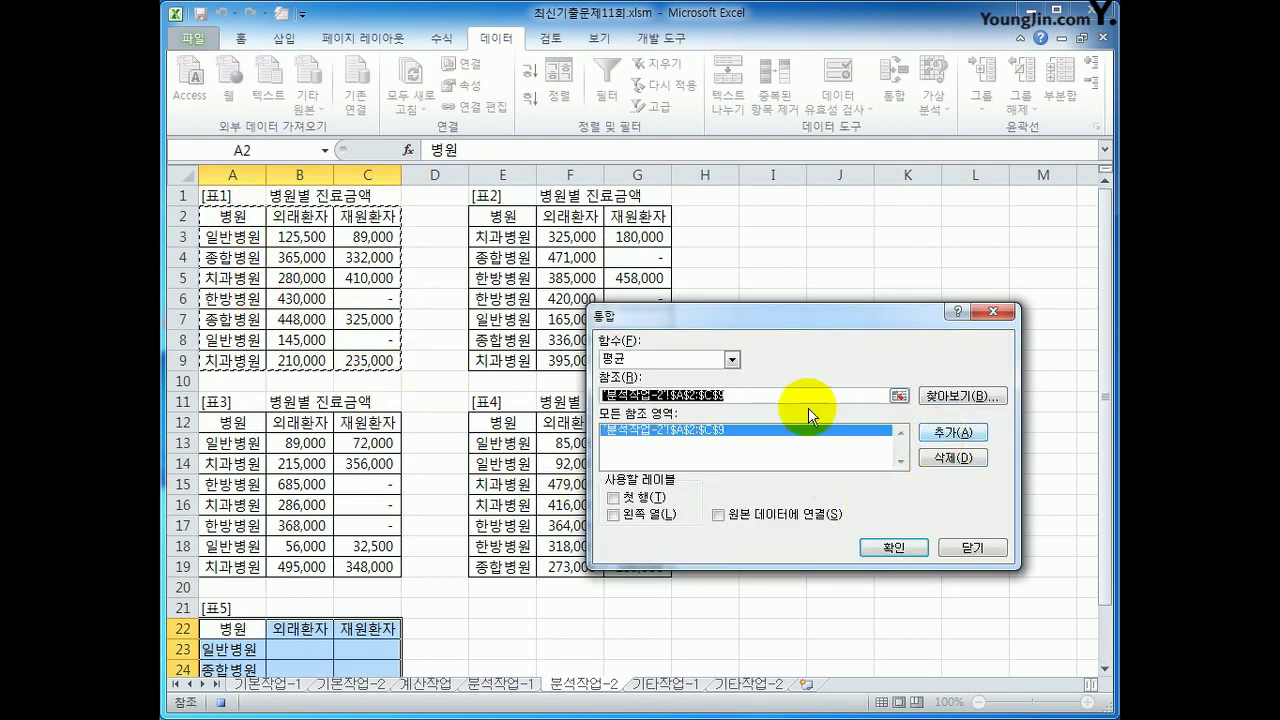
{"action": "left_click_drag", "start_coordinate": [500, 216], "coordinate": [640, 362]}
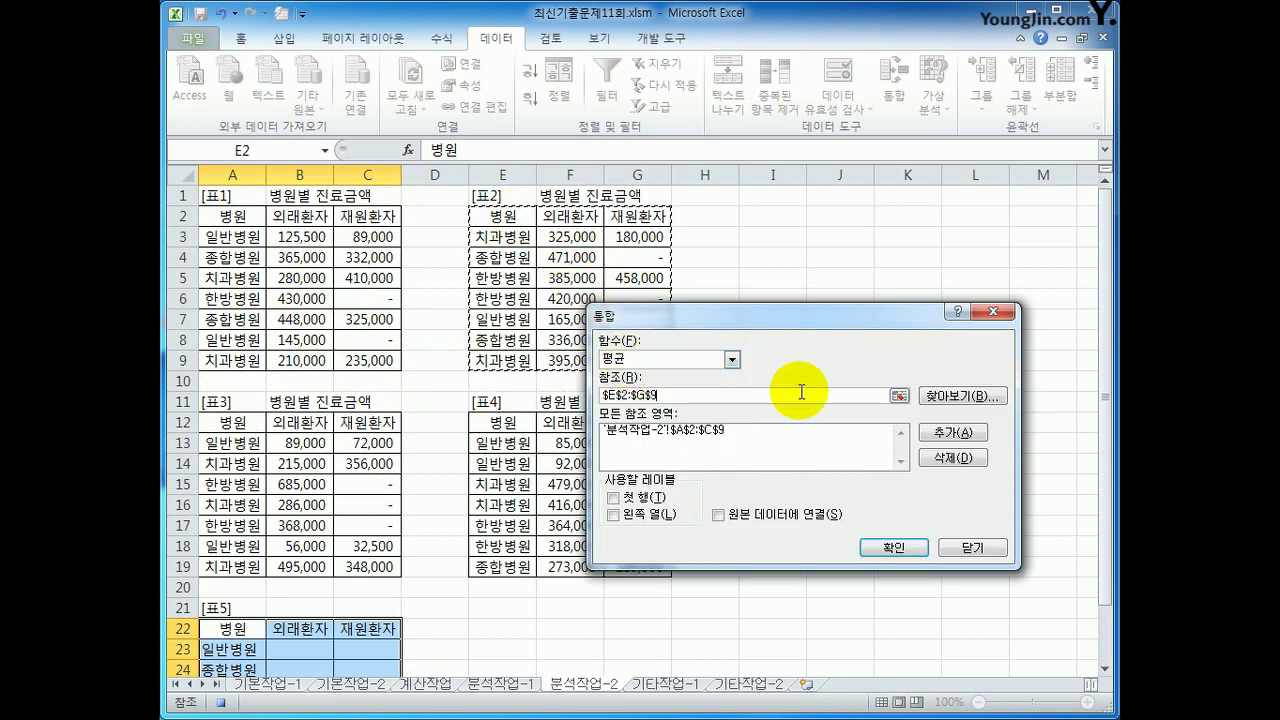
{"action": "left_click", "coordinate": [945, 433]}
{"action": "left_click_drag", "start_coordinate": [222, 420], "coordinate": [370, 568]}
{"action": "left_click", "coordinate": [950, 432]}
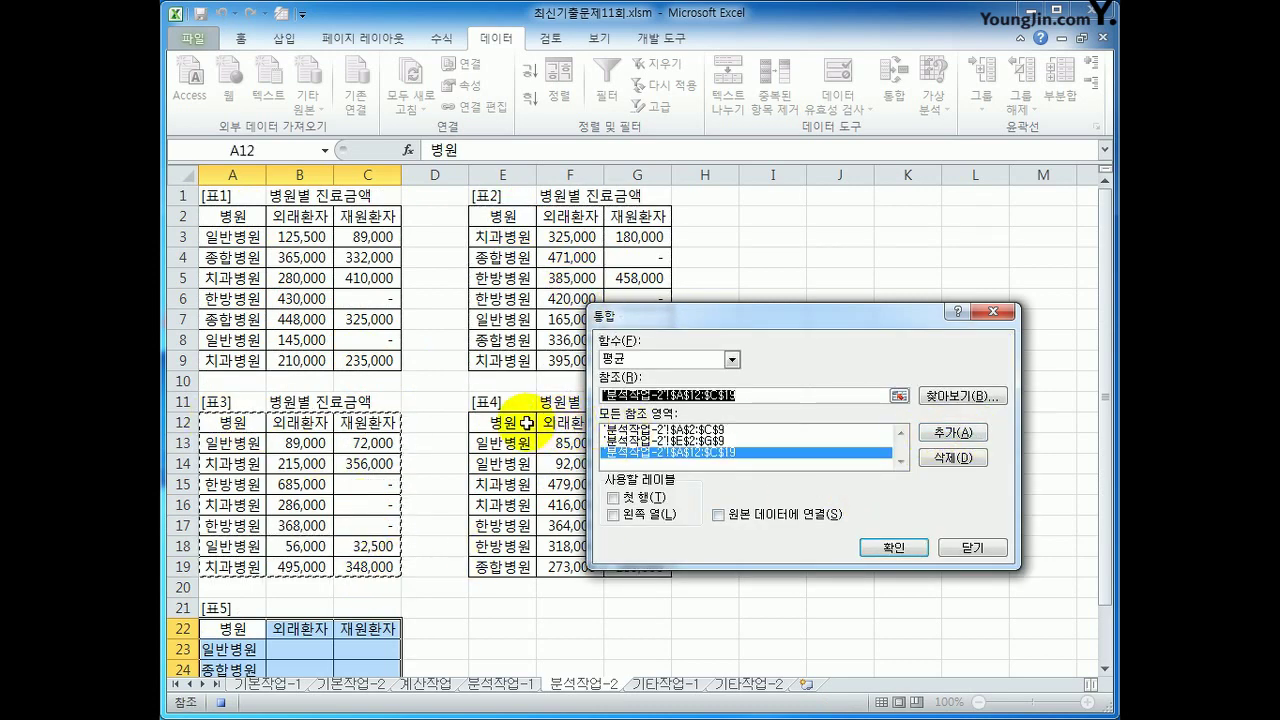
{"action": "left_click_drag", "start_coordinate": [527, 423], "coordinate": [640, 566]}
{"action": "left_click", "coordinate": [945, 433]}
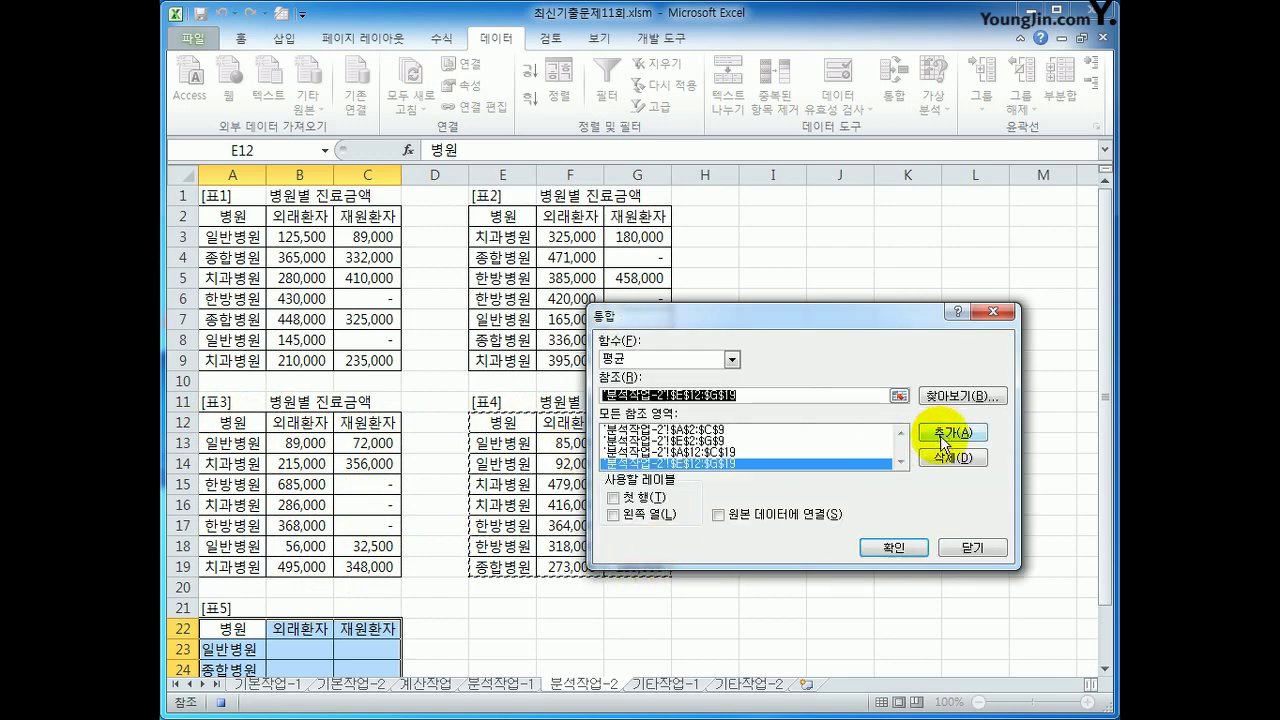
Use both 첫 행 and 왼쪽 열 as labels and run the consolidation
{"action": "left_click", "coordinate": [638, 500]}
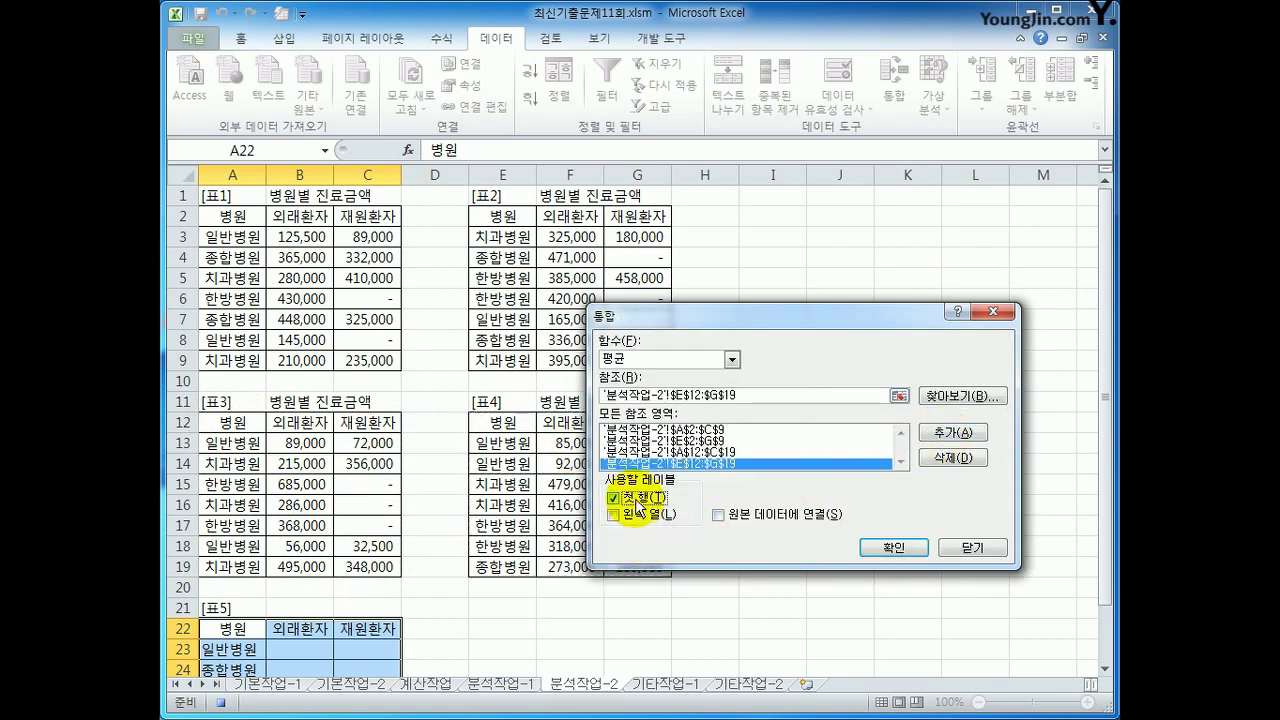
{"action": "left_click", "coordinate": [640, 514]}
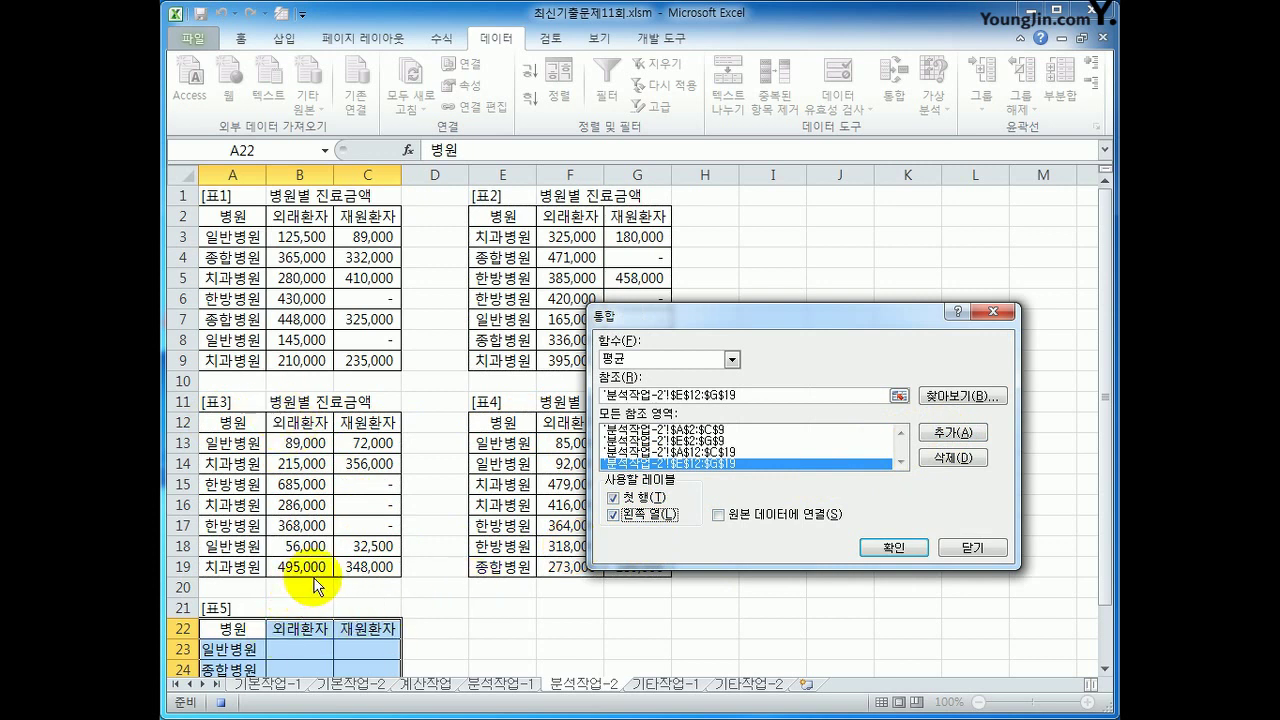
{"action": "left_click", "coordinate": [893, 547]}
Select cell C26 to clear the range selection, and stop recording the macro
{"action": "scroll", "coordinate": [870, 537], "scroll_direction": "down", "scroll_amount": 4}
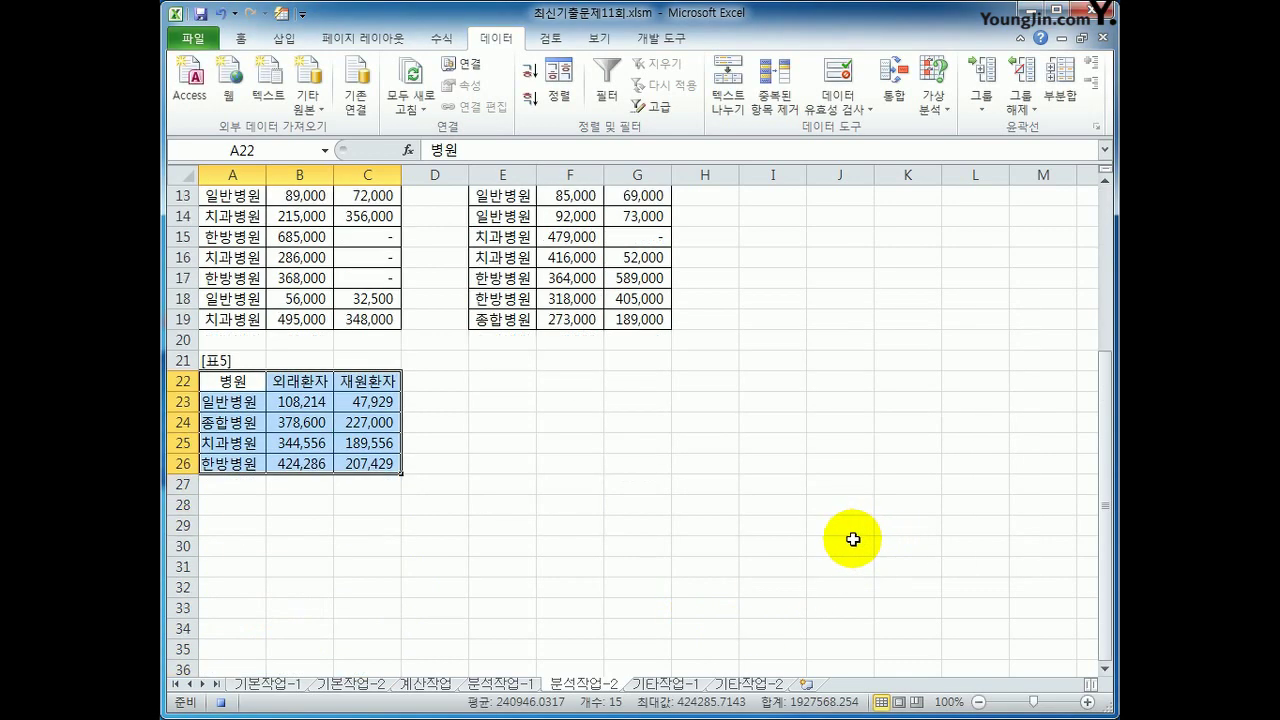
{"action": "left_click", "coordinate": [372, 468]}
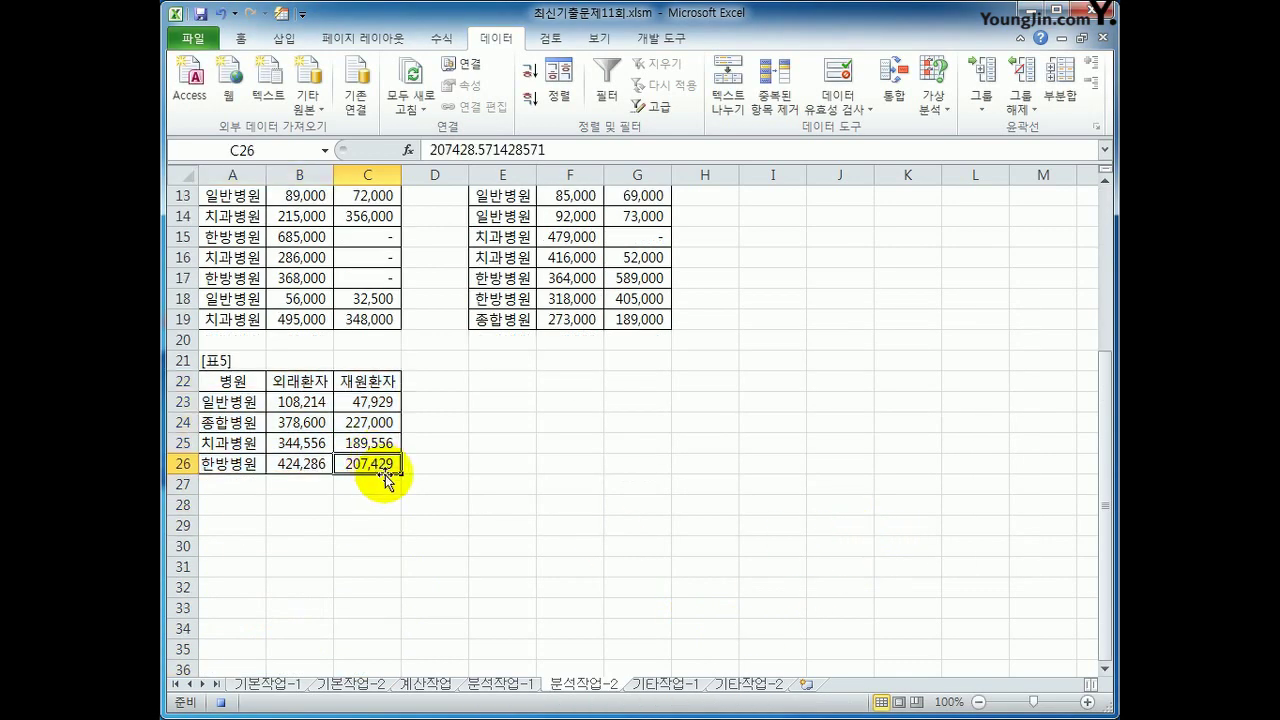
{"action": "left_click", "coordinate": [683, 42]}
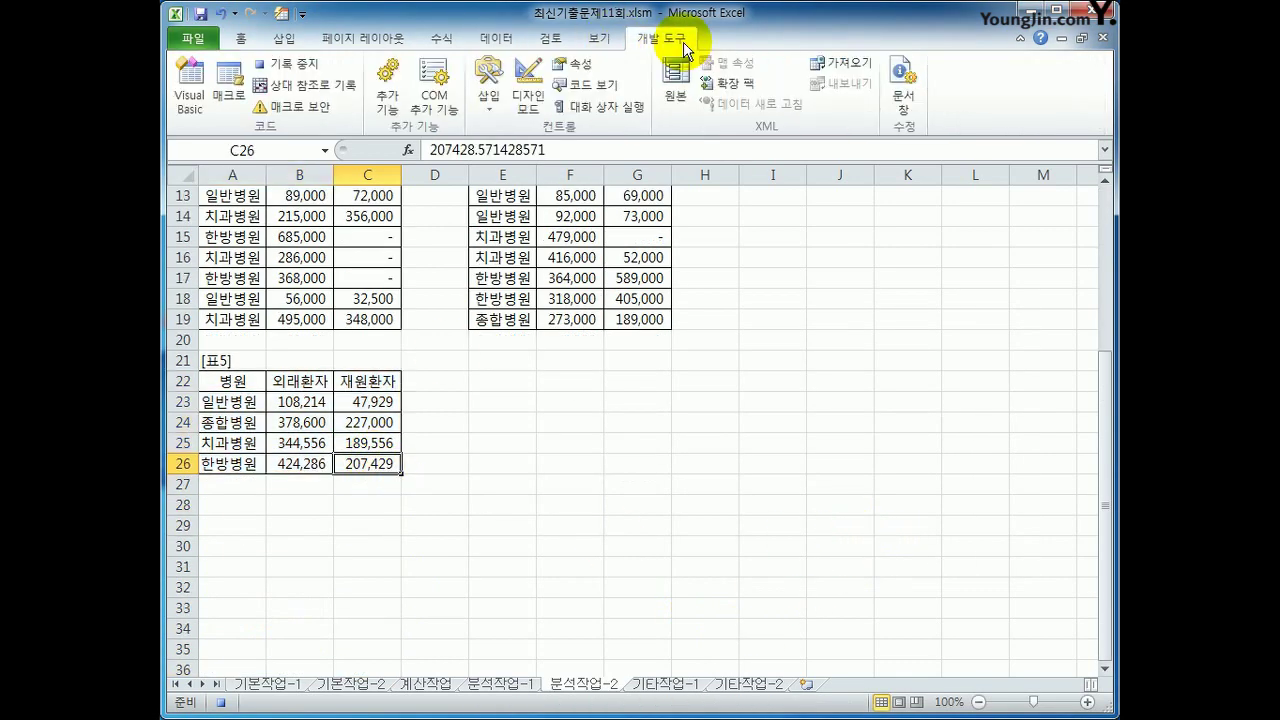
{"action": "left_click", "coordinate": [285, 63]}
{"action": "left_click", "coordinate": [665, 566]}
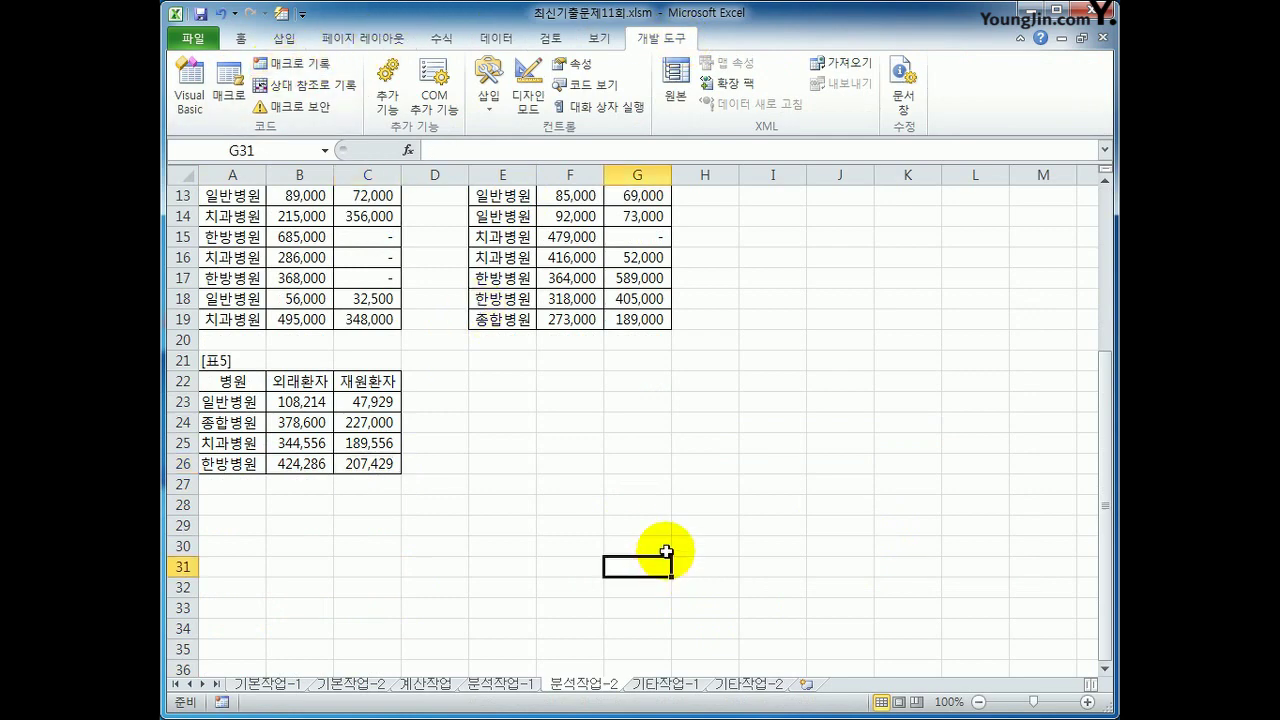
Draw a rounded rectangle covering cells E22:G24 beside 표5
{"action": "scroll", "coordinate": [666, 551], "scroll_direction": "up", "scroll_amount": 4}
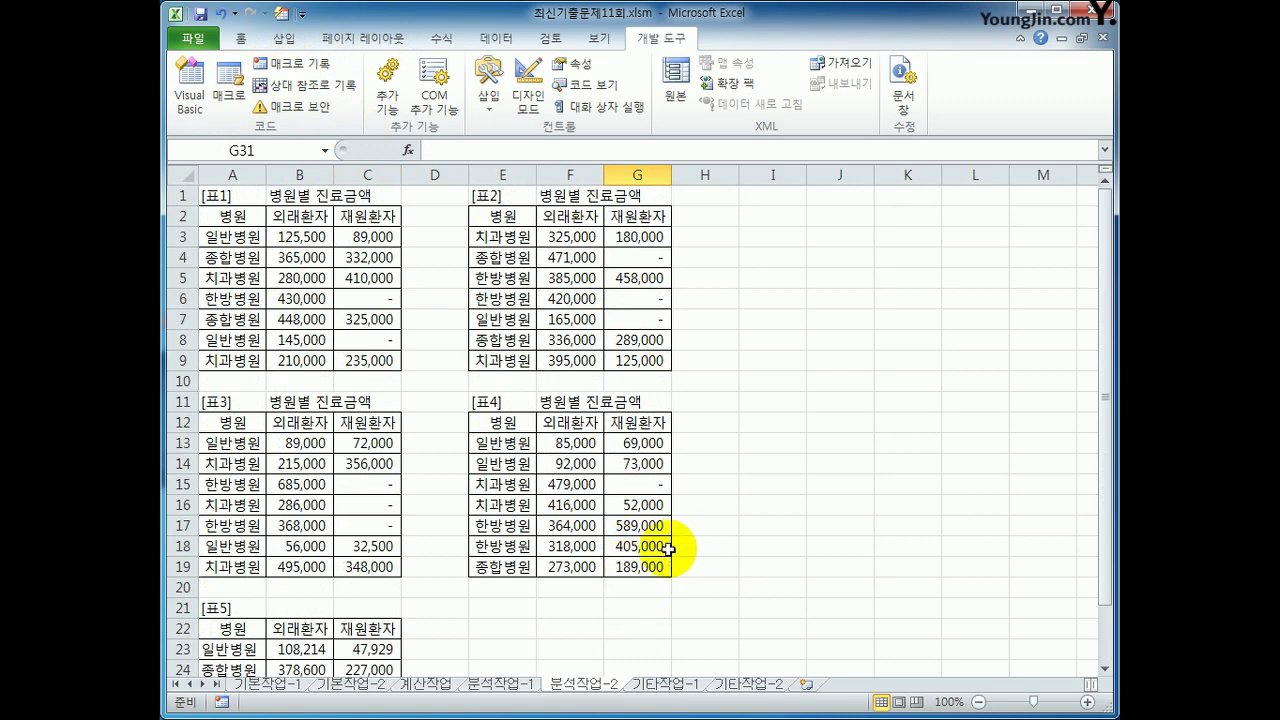
{"action": "left_click", "coordinate": [284, 38]}
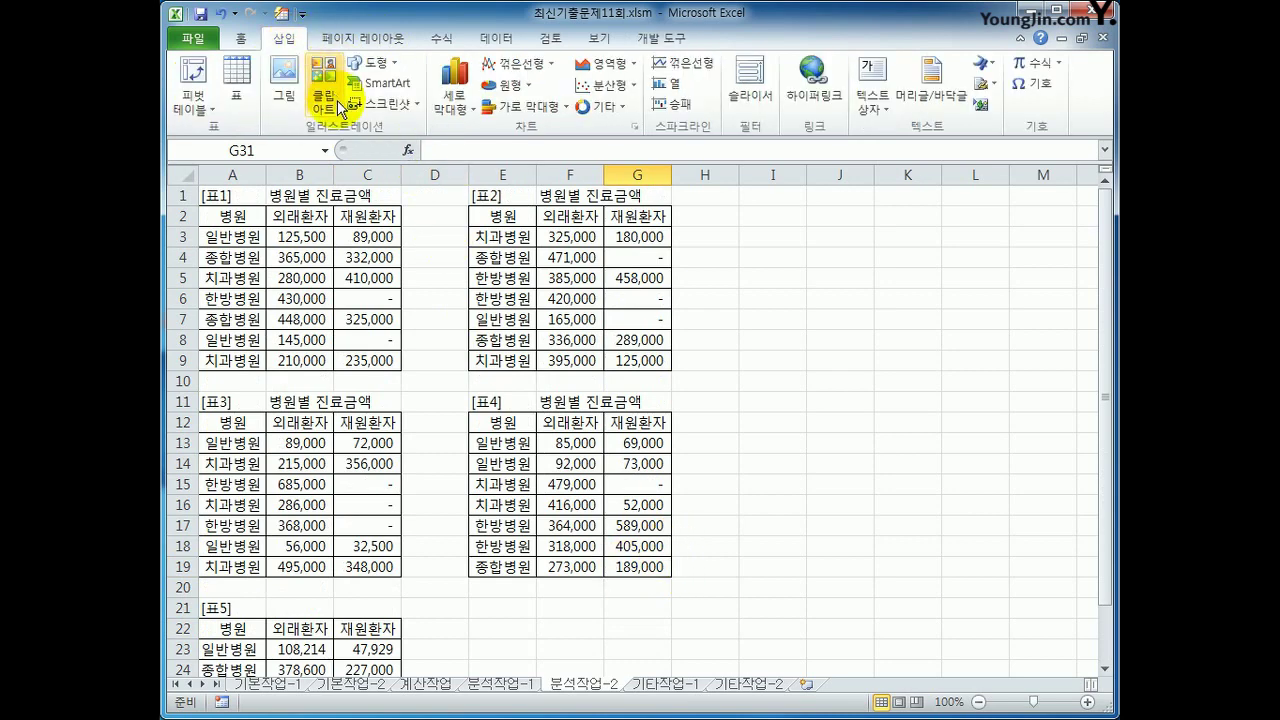
{"action": "left_click", "coordinate": [371, 62]}
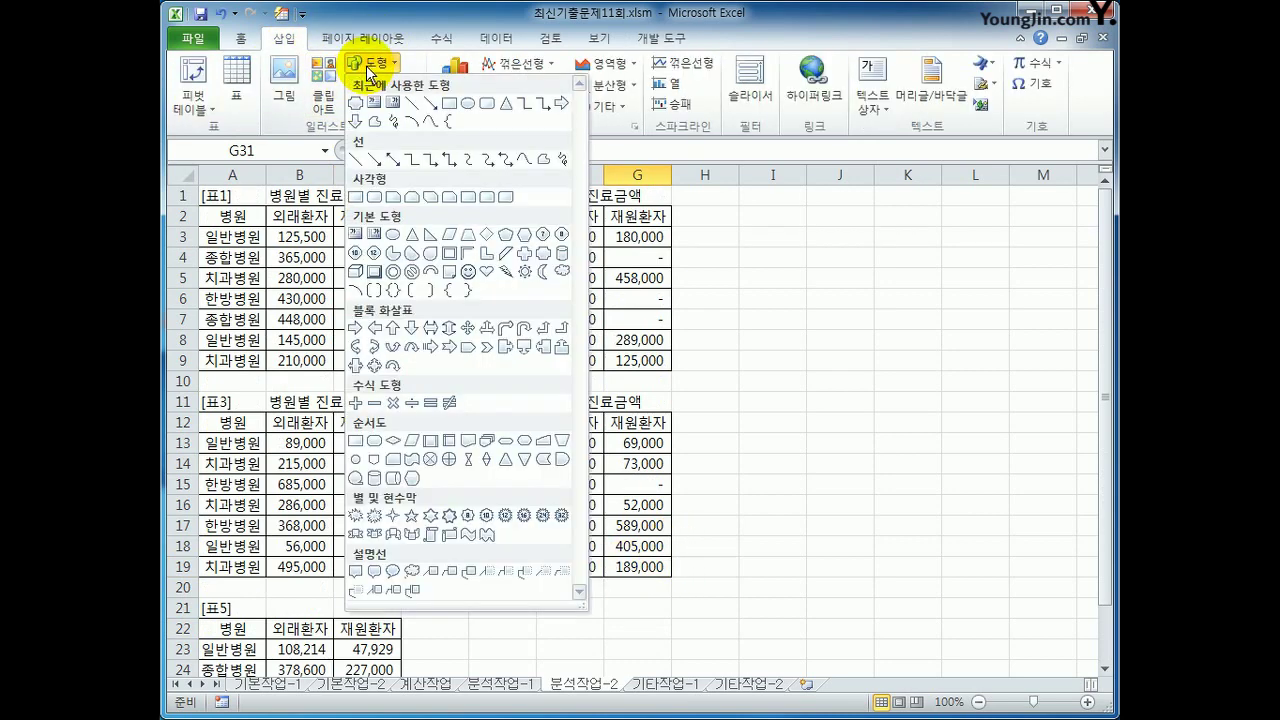
{"action": "left_click", "coordinate": [379, 203]}
{"action": "scroll", "coordinate": [530, 515], "scroll_direction": "down", "scroll_amount": 2}
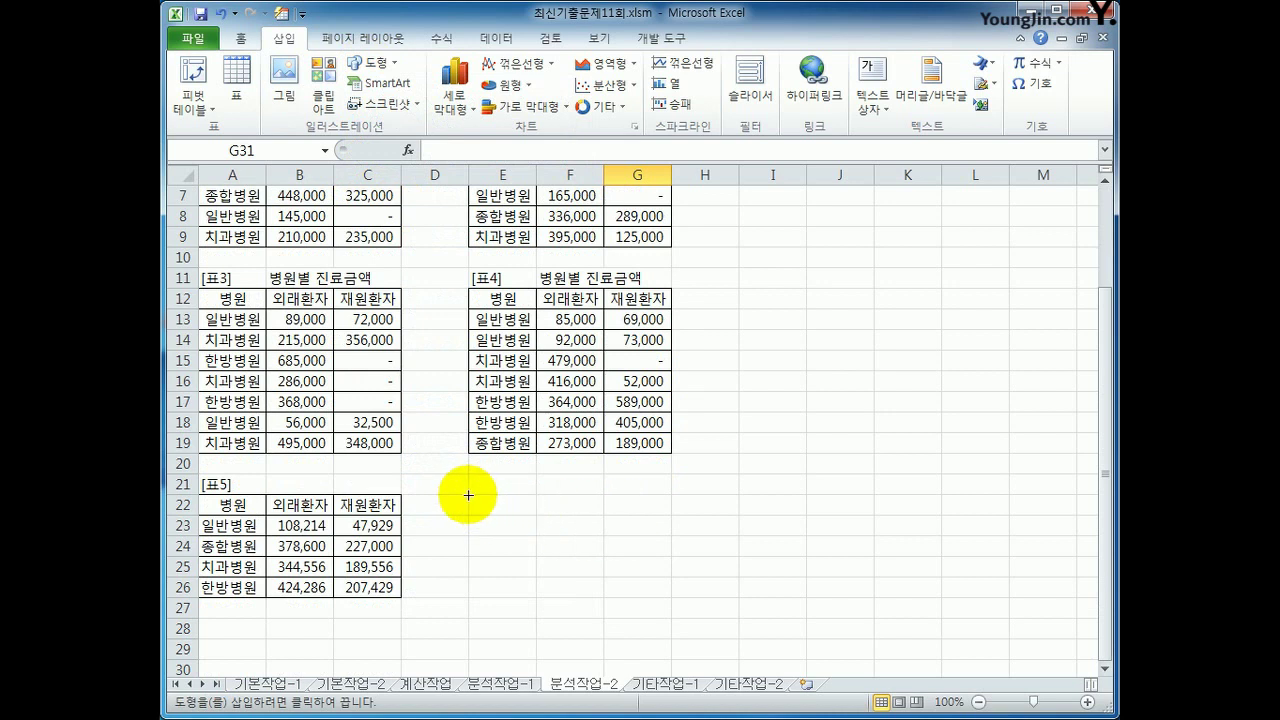
{"action": "mouse_move", "coordinate": [468, 495]}
{"action": "left_mouse_down"}
{"action": "mouse_move", "coordinate": [647, 562]}
{"action": "mouse_move", "coordinate": [644, 543]}
{"action": "mouse_move", "coordinate": [700, 550]}
{"action": "left_mouse_up"}
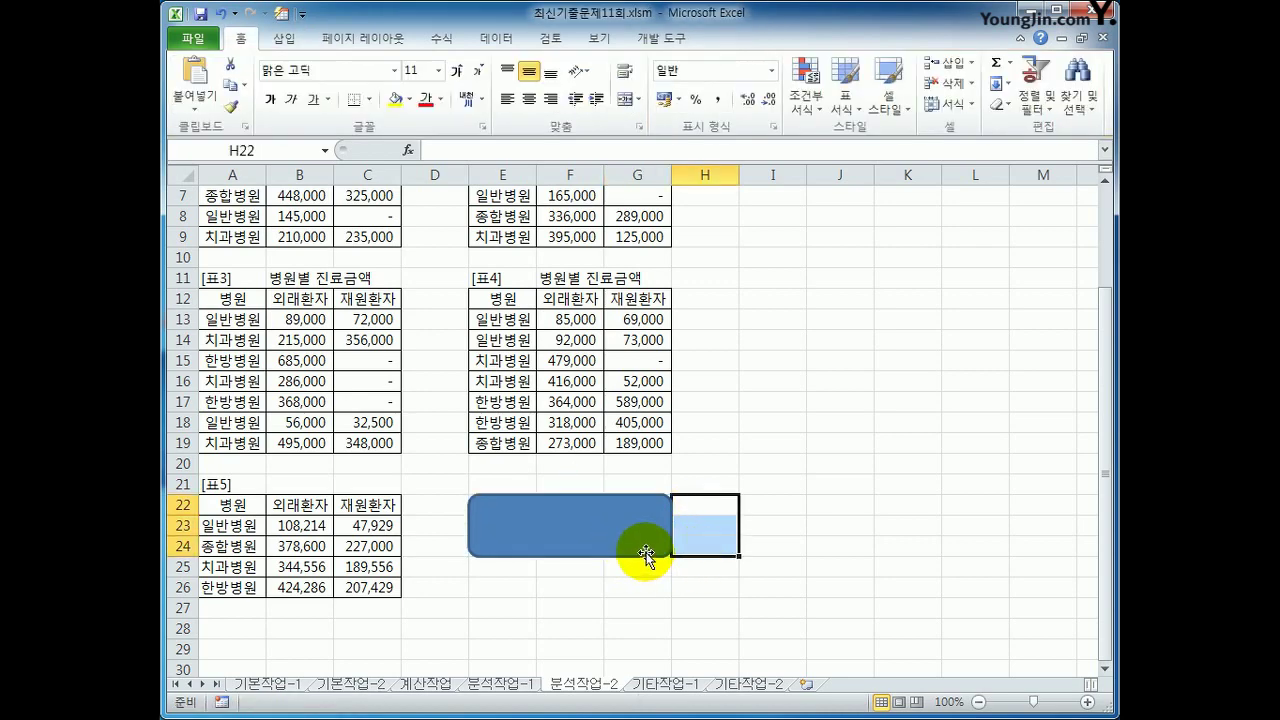
Label the rounded rectangle 통합 실행 and center the text both vertically and horizontally
{"action": "left_click", "coordinate": [635, 558]}
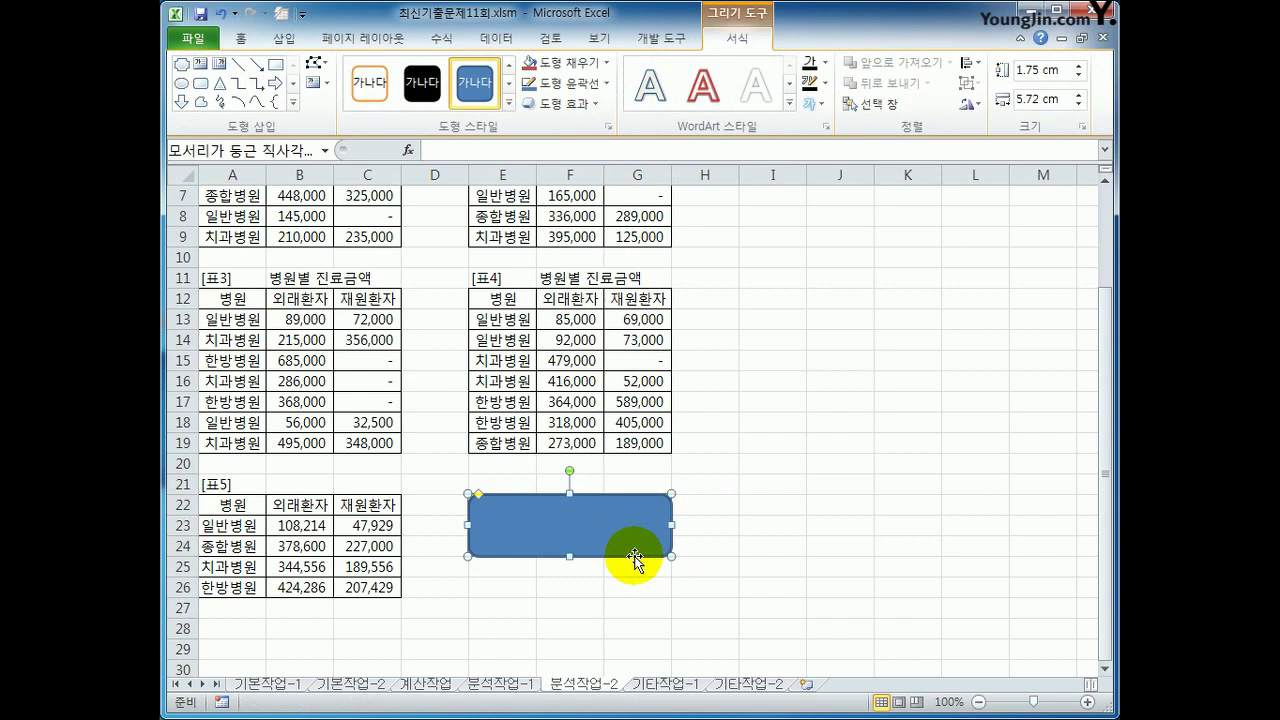
{"action": "type", "text": "통합 실행"}
{"action": "left_click", "coordinate": [250, 40]}
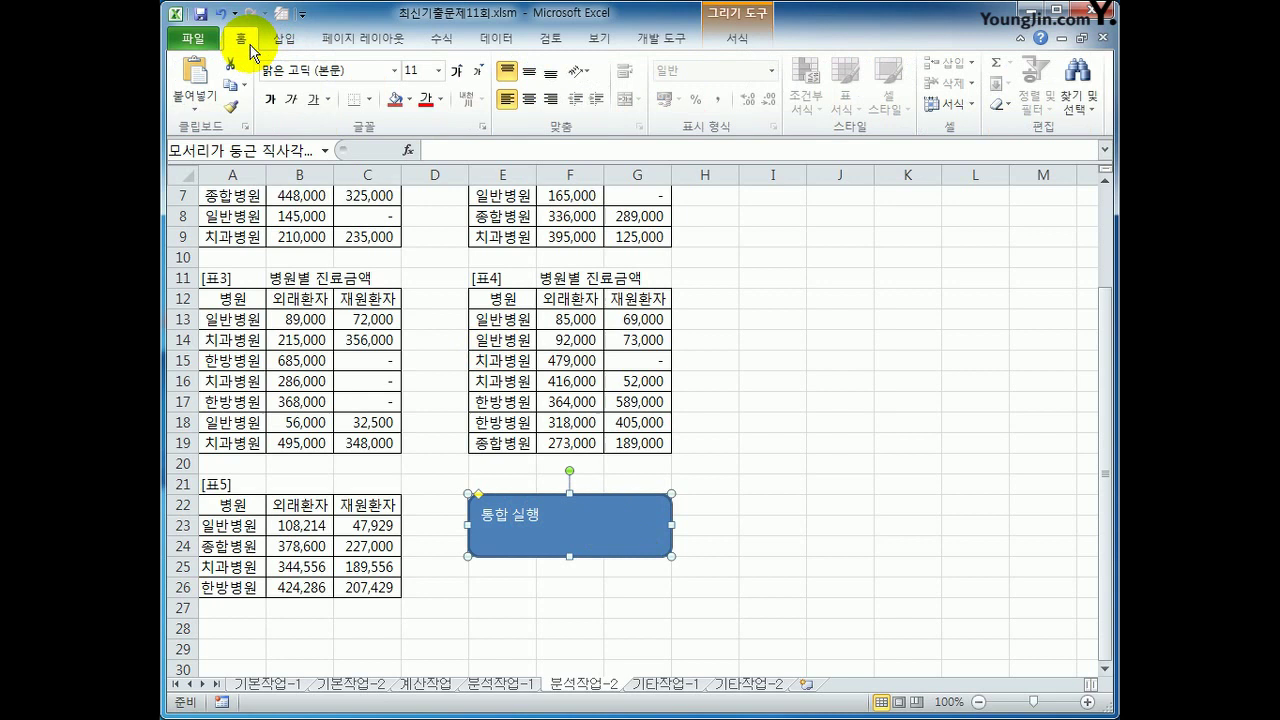
{"action": "left_click", "coordinate": [529, 73]}
{"action": "left_click", "coordinate": [529, 98]}
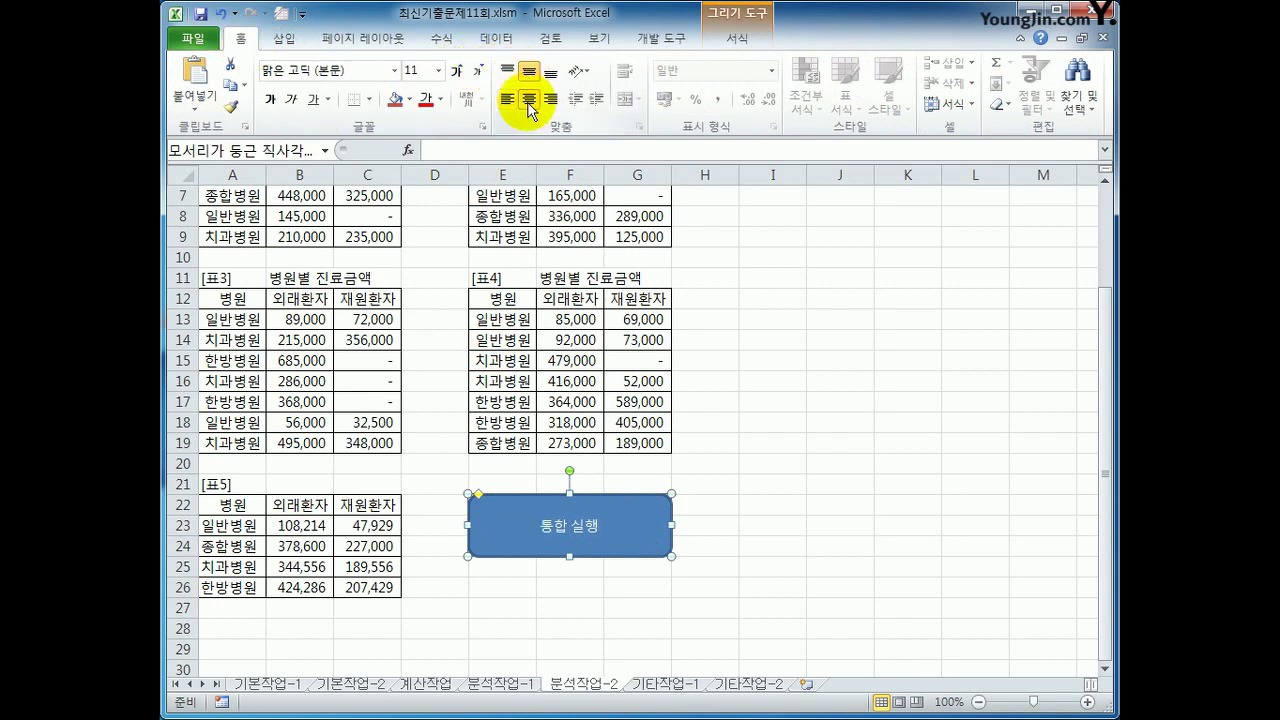
Assign the 통합 macro to the rounded rectangle
{"action": "right_click", "coordinate": [645, 505]}
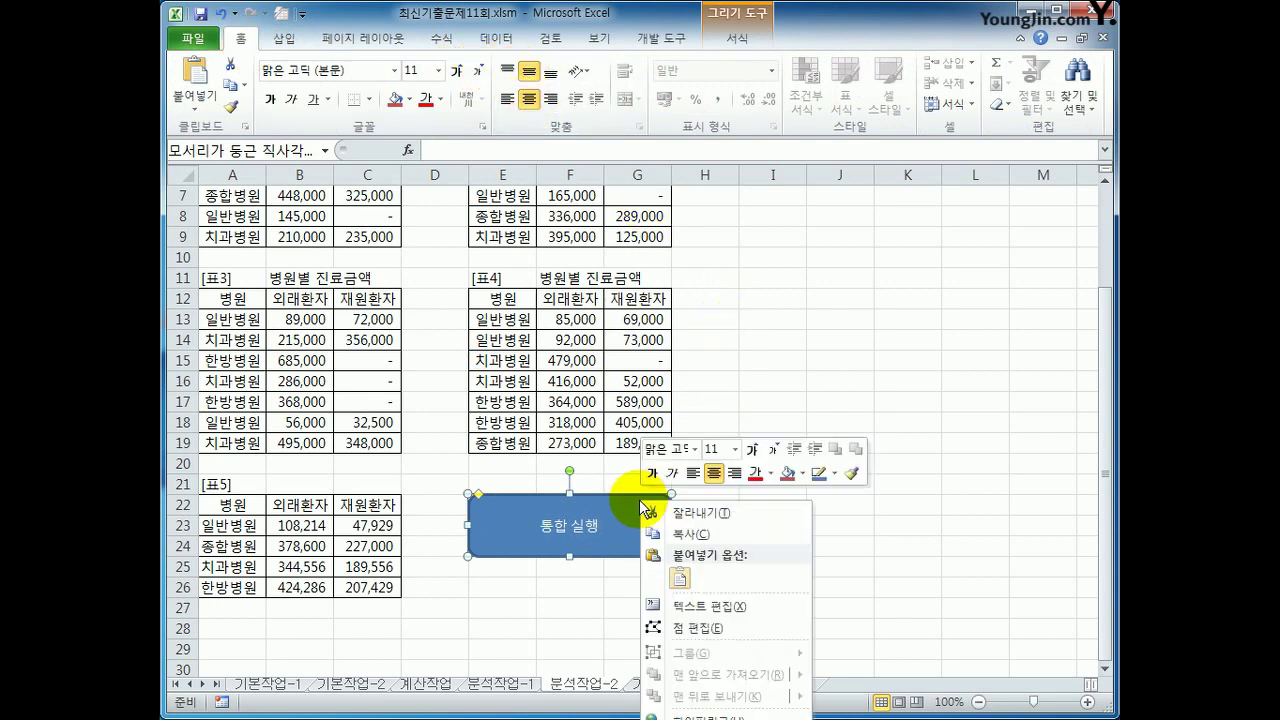
{"action": "scroll", "coordinate": [871, 277], "scroll_direction": "down", "scroll_amount": 3}
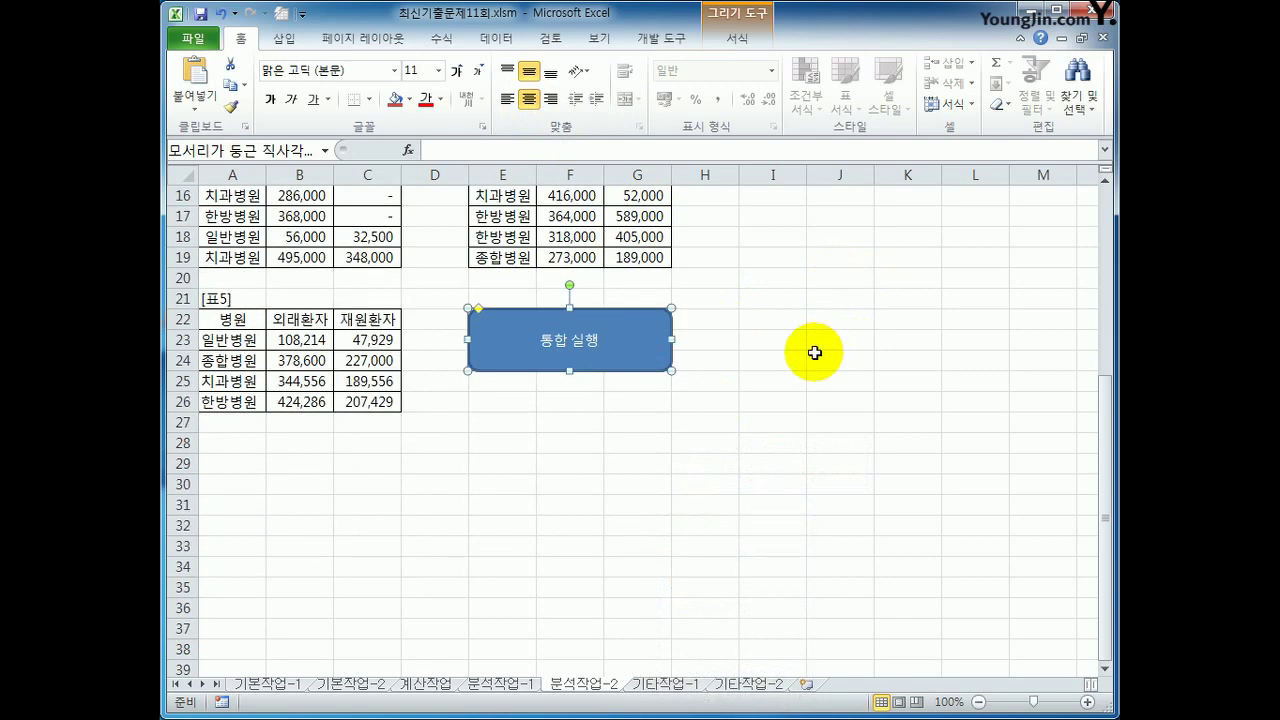
{"action": "right_click", "coordinate": [629, 332]}
{"action": "left_click", "coordinate": [700, 575]}
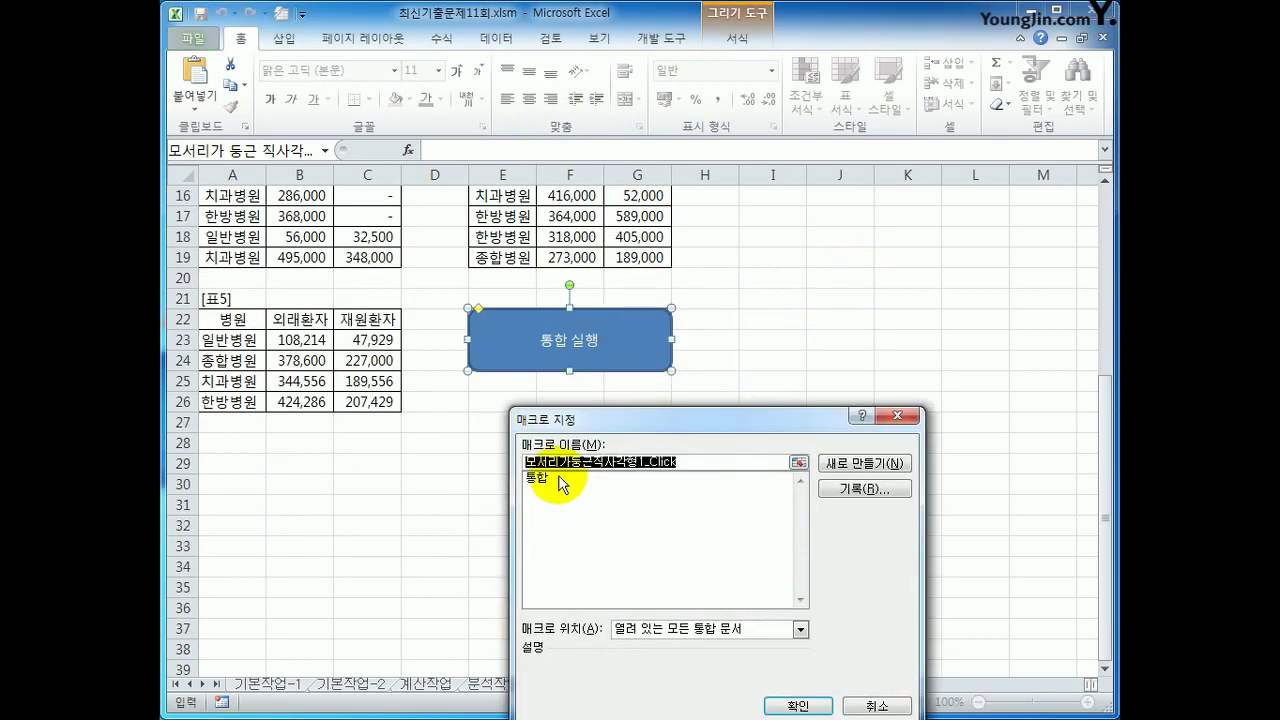
{"action": "left_click", "coordinate": [565, 478]}
{"action": "left_click_drag", "start_coordinate": [572, 428], "coordinate": [719, 187]}
{"action": "left_click", "coordinate": [930, 466]}
{"action": "left_click", "coordinate": [772, 545]}
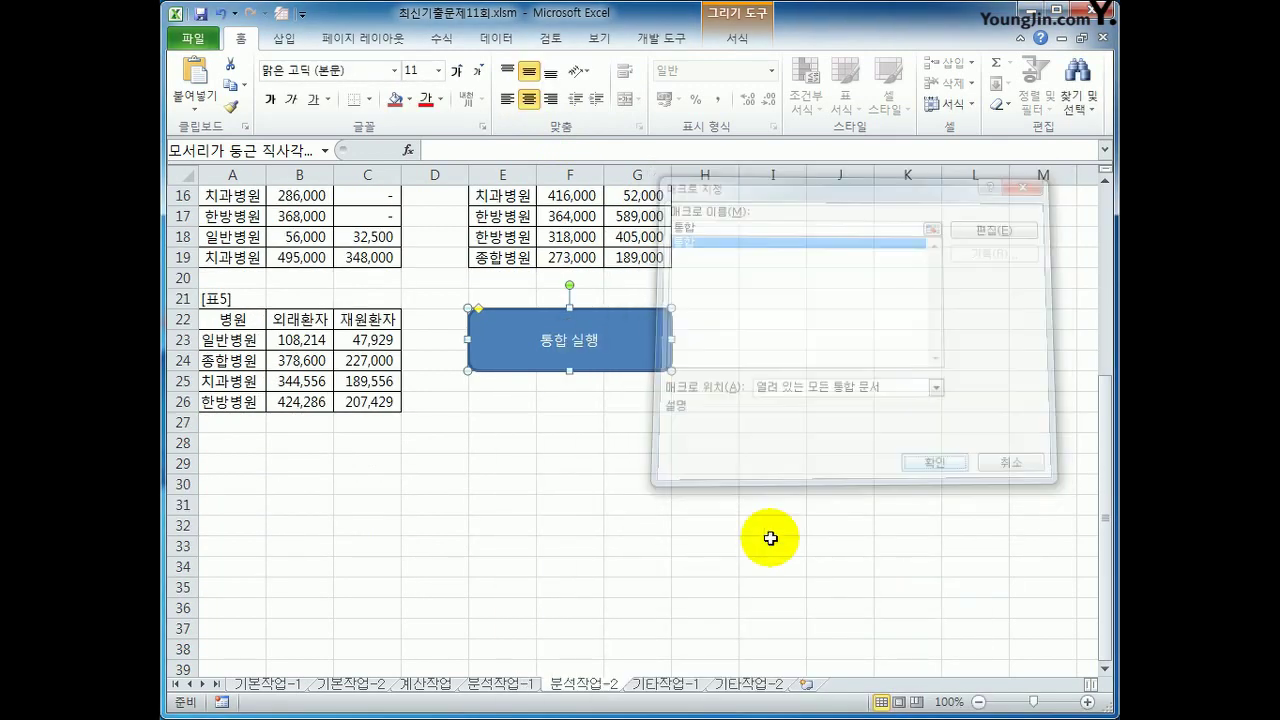
Clear the 표5 values in B23:C26 and test the macro by running it from the 통합 실행 shape
{"action": "left_click_drag", "start_coordinate": [300, 340], "coordinate": [366, 403]}
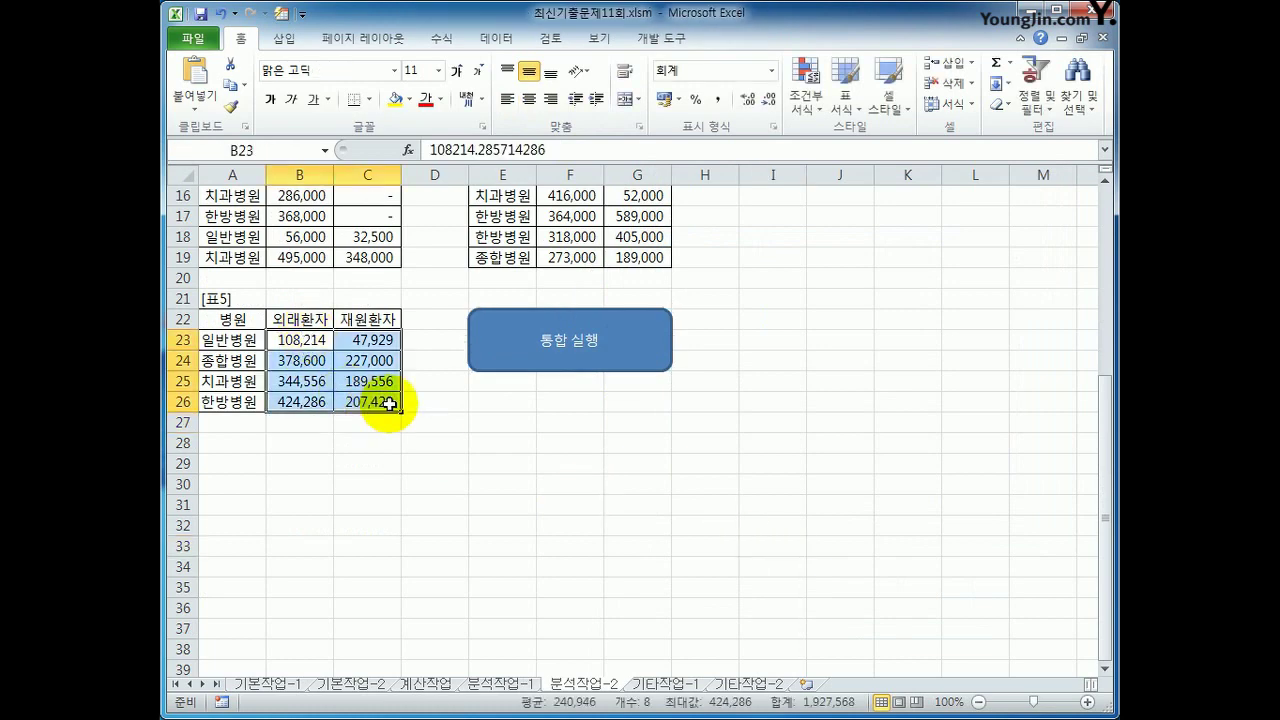
{"action": "key", "text": "Delete"}
{"action": "left_click", "coordinate": [570, 464]}
{"action": "left_click", "coordinate": [572, 360]}
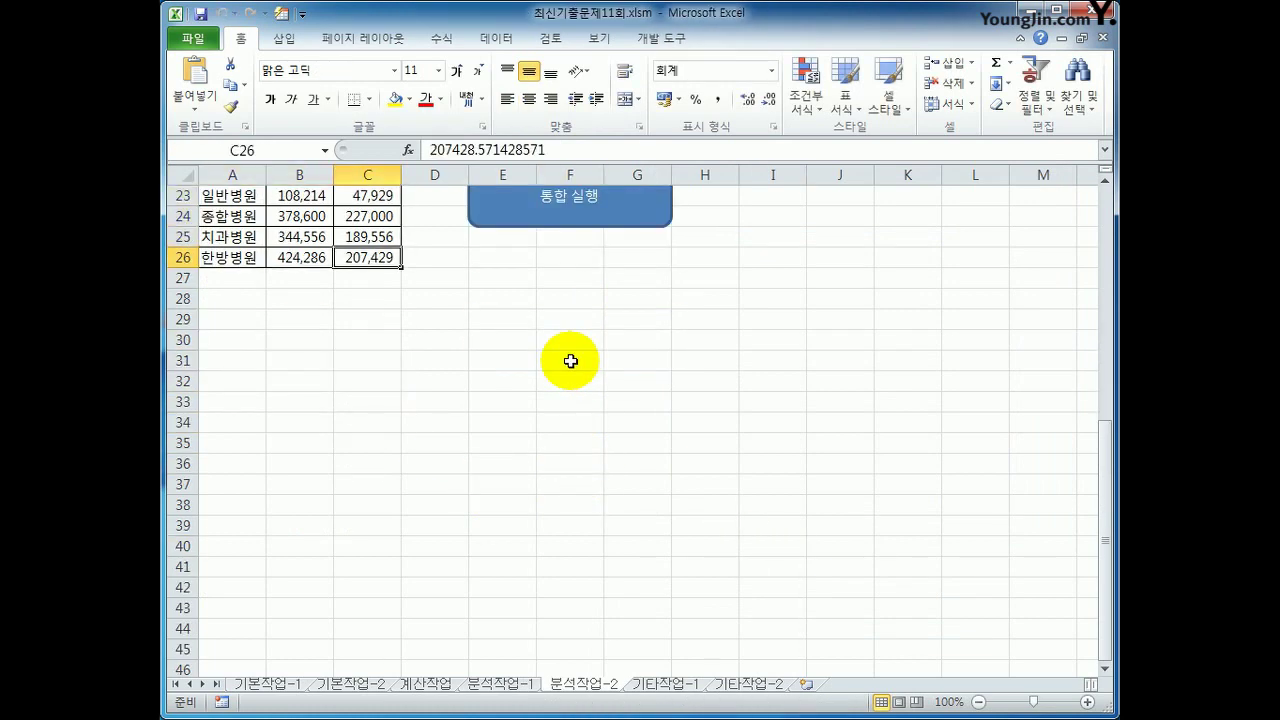
{"action": "scroll", "coordinate": [582, 508], "scroll_direction": "up", "scroll_amount": 3}
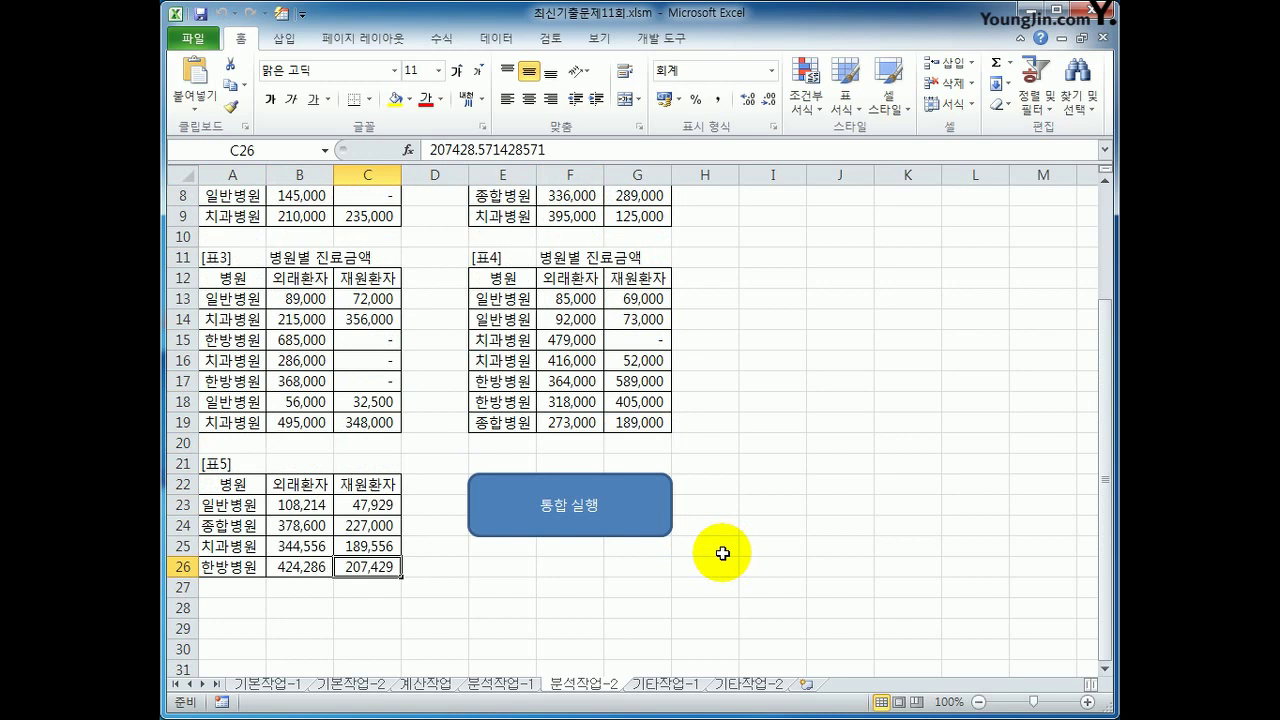
On the 기타작업-1 sheet, change the whole chart to a 2-D stacked column chart
{"action": "left_click", "coordinate": [663, 684]}
{"action": "left_click", "coordinate": [943, 452]}
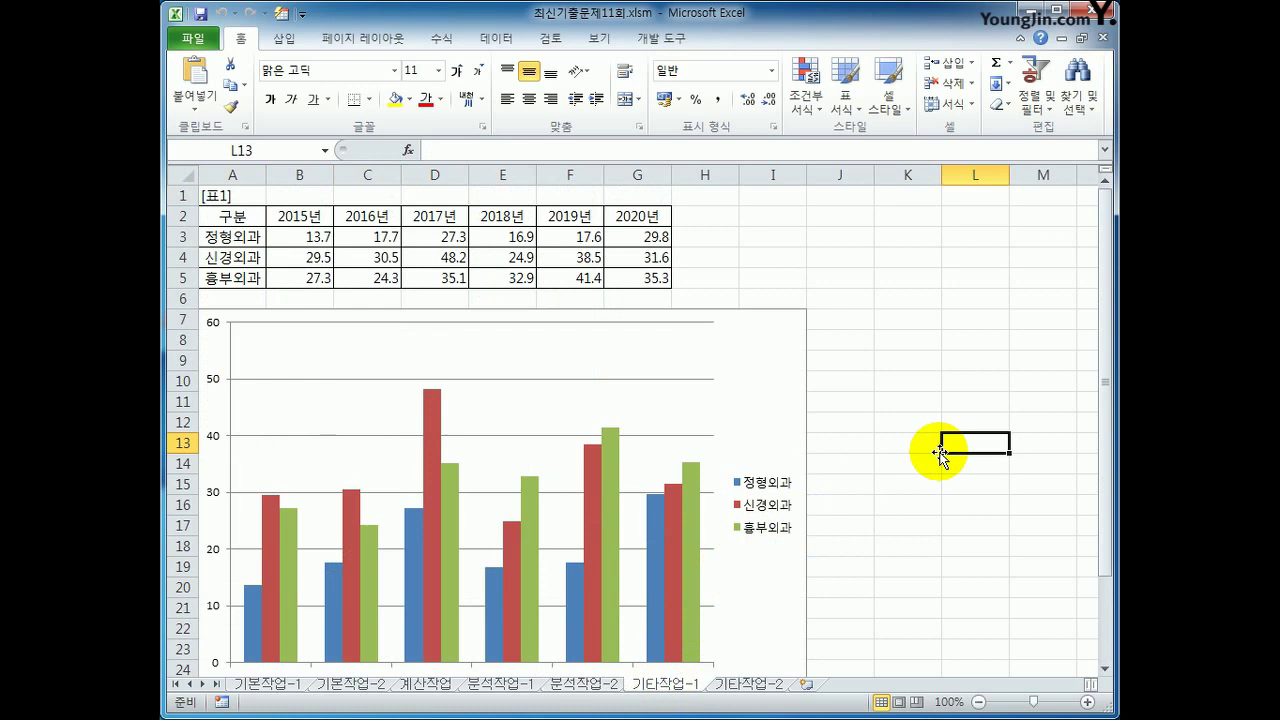
{"action": "left_click", "coordinate": [748, 340]}
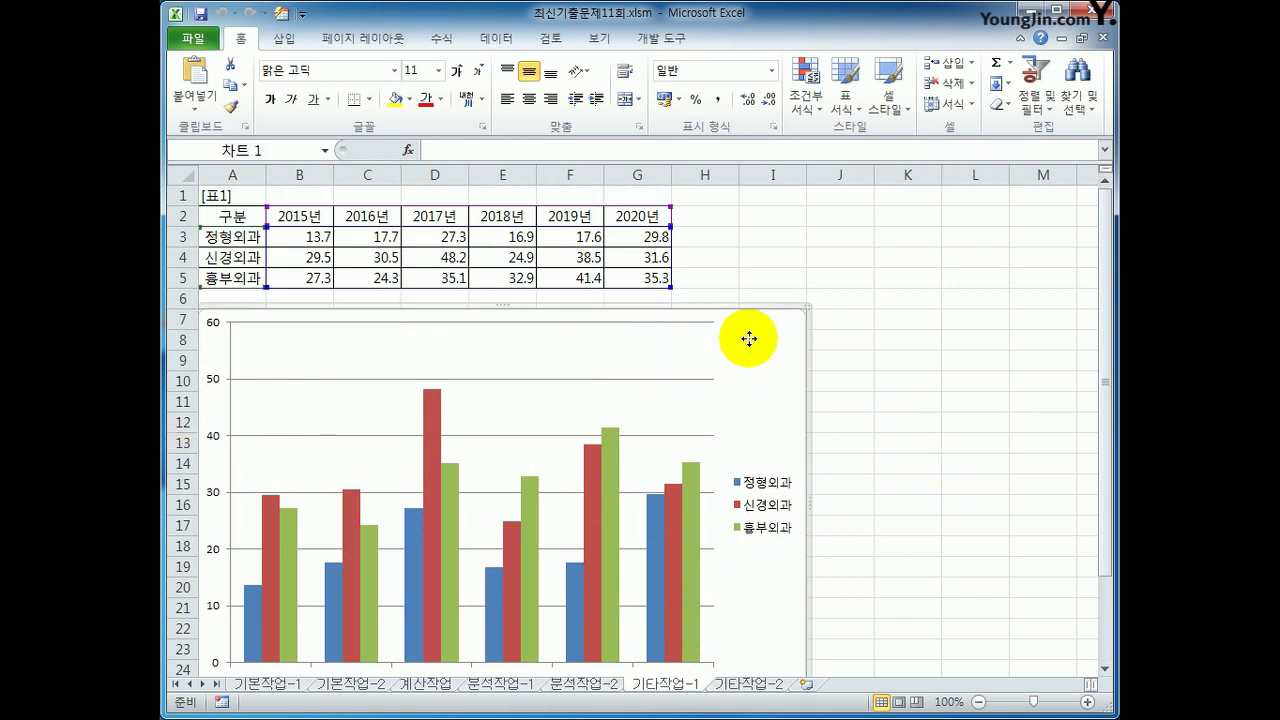
{"action": "right_click", "coordinate": [747, 336]}
{"action": "left_click", "coordinate": [834, 496]}
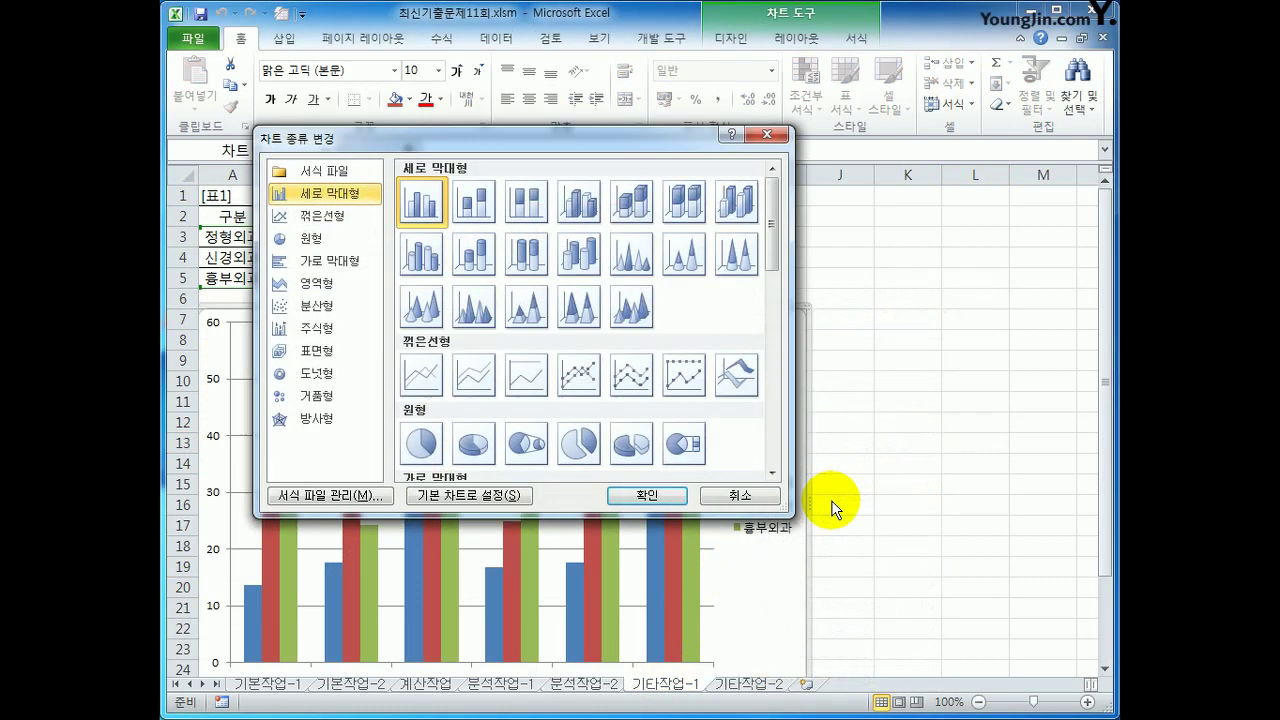
{"action": "left_click", "coordinate": [474, 215]}
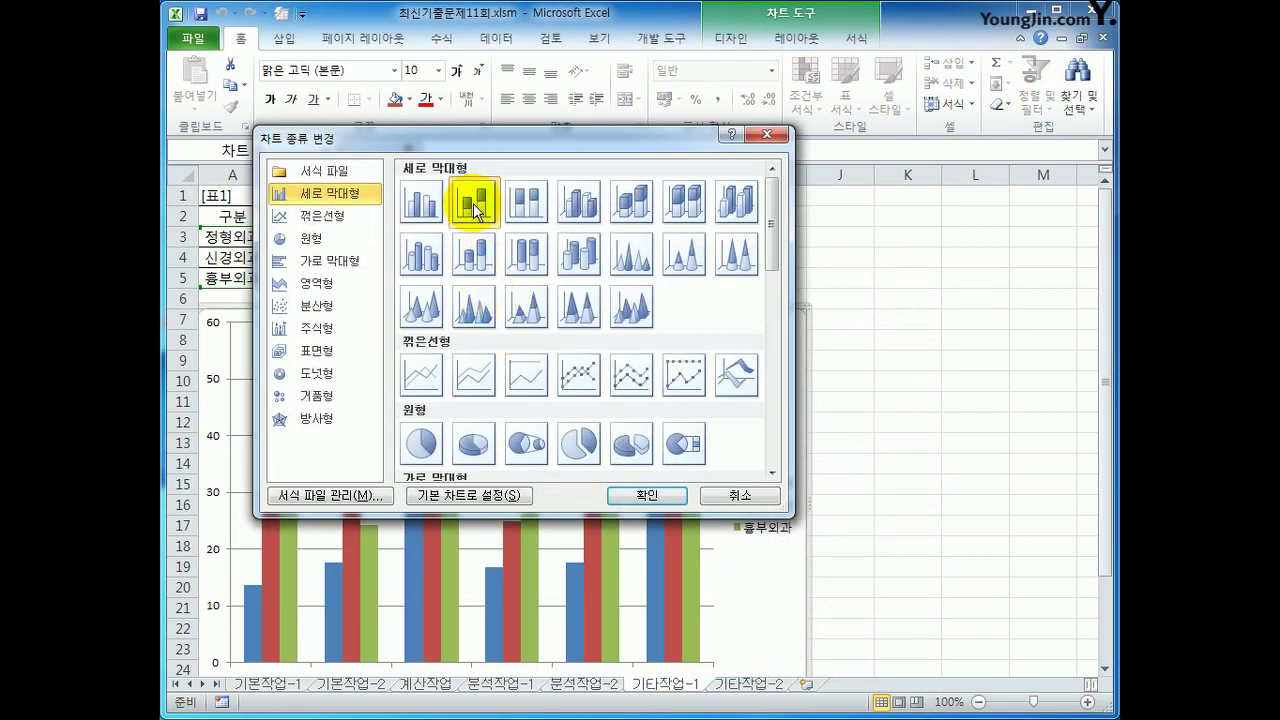
{"action": "left_click", "coordinate": [630, 496]}
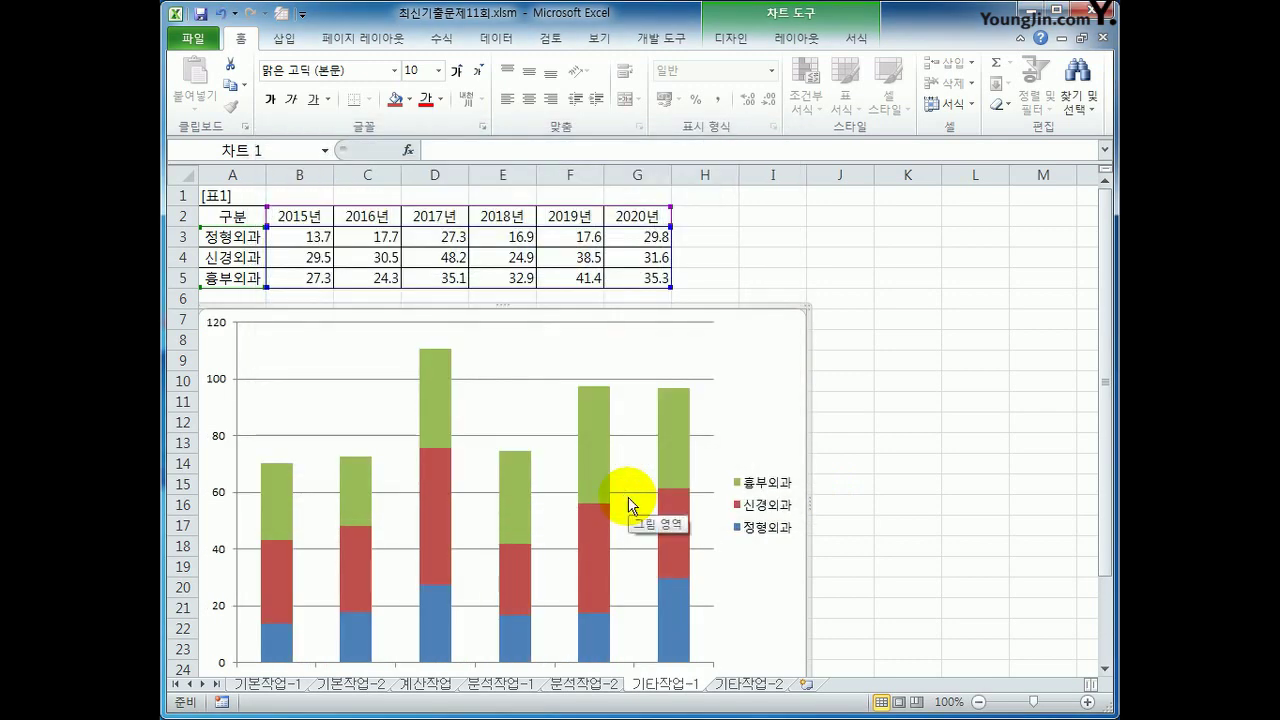
Change the 신경외과 series to a line chart with markers
{"action": "scroll", "coordinate": [843, 535], "scroll_direction": "down", "scroll_amount": 1}
{"action": "left_click", "coordinate": [667, 462]}
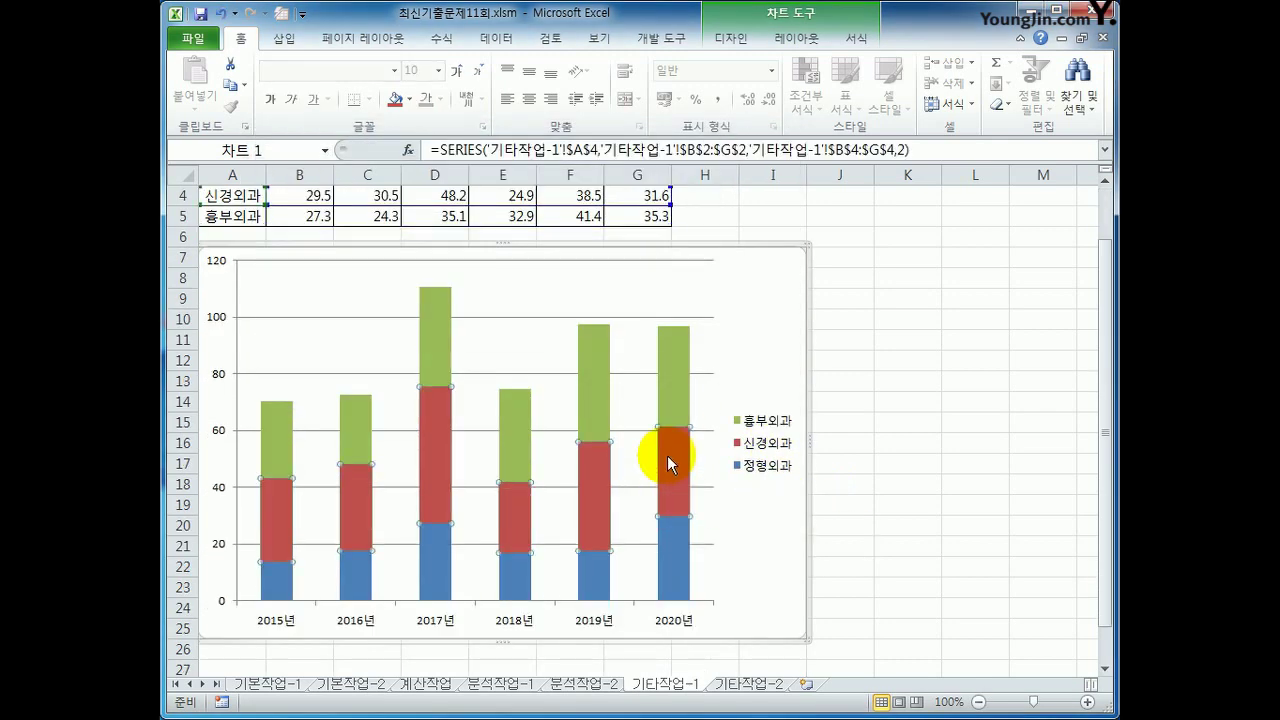
{"action": "right_click", "coordinate": [667, 455]}
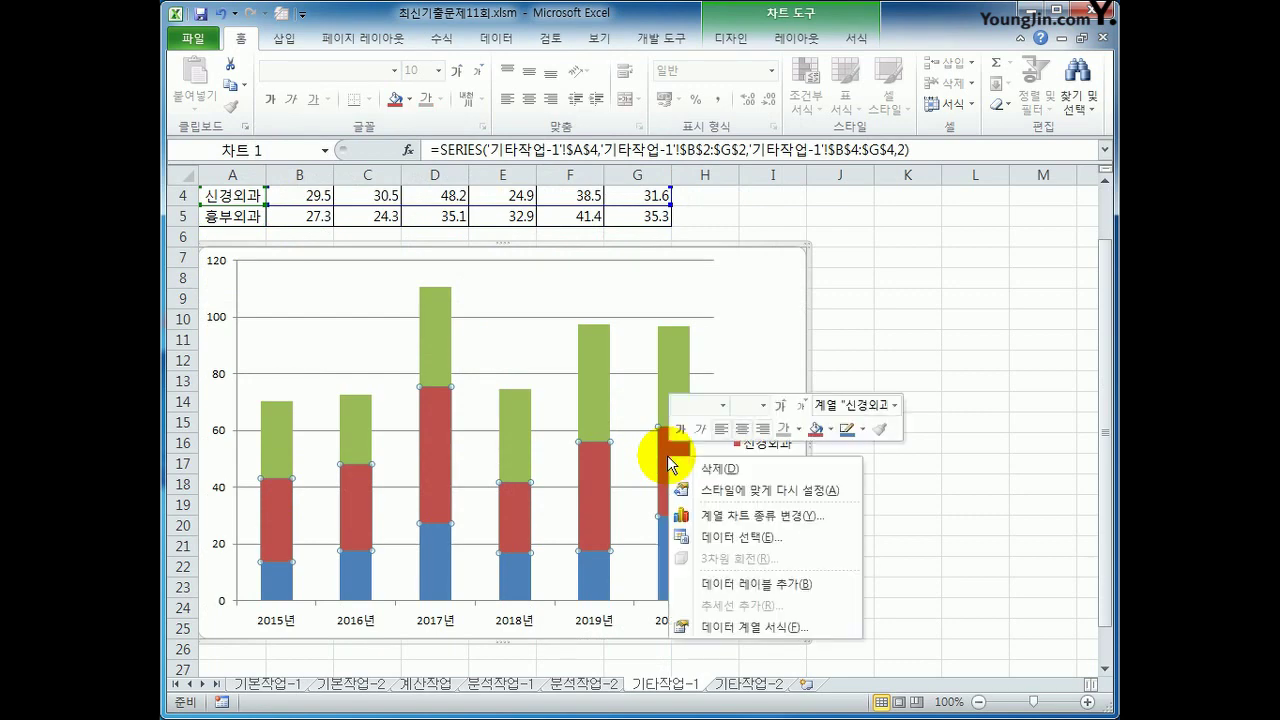
{"action": "left_click", "coordinate": [777, 517]}
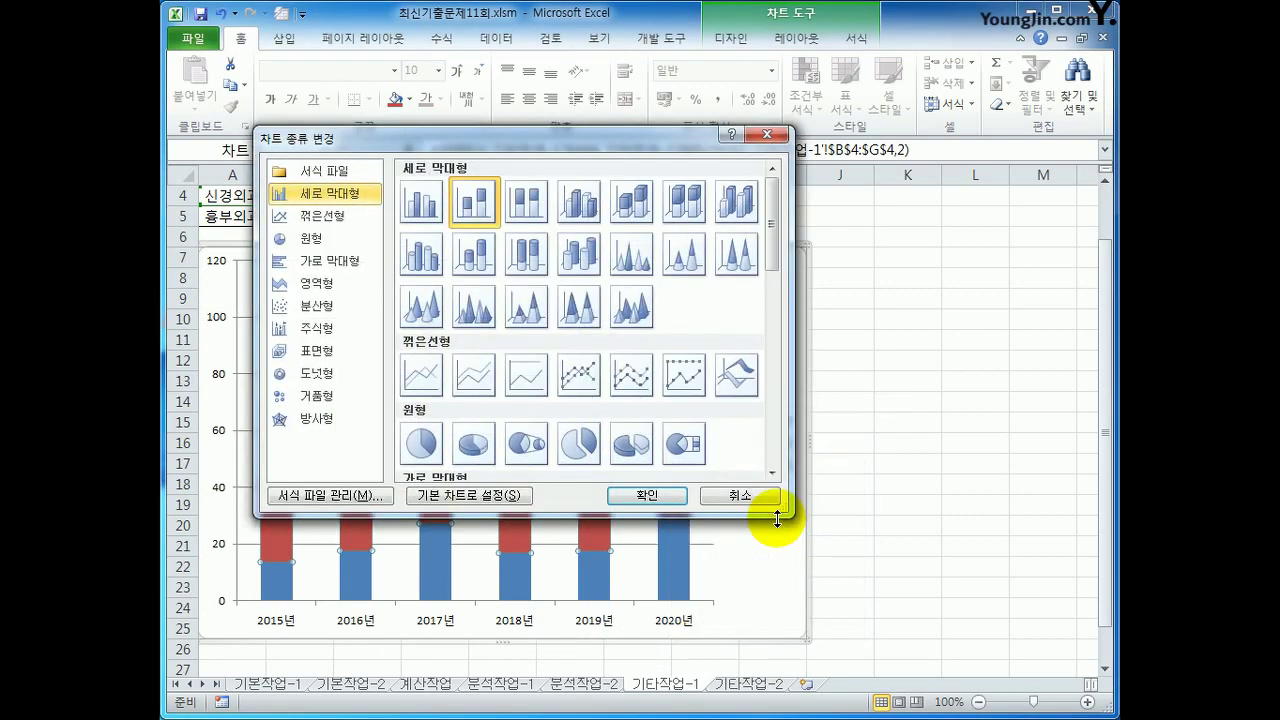
{"action": "left_click", "coordinate": [566, 389]}
{"action": "left_click", "coordinate": [645, 494]}
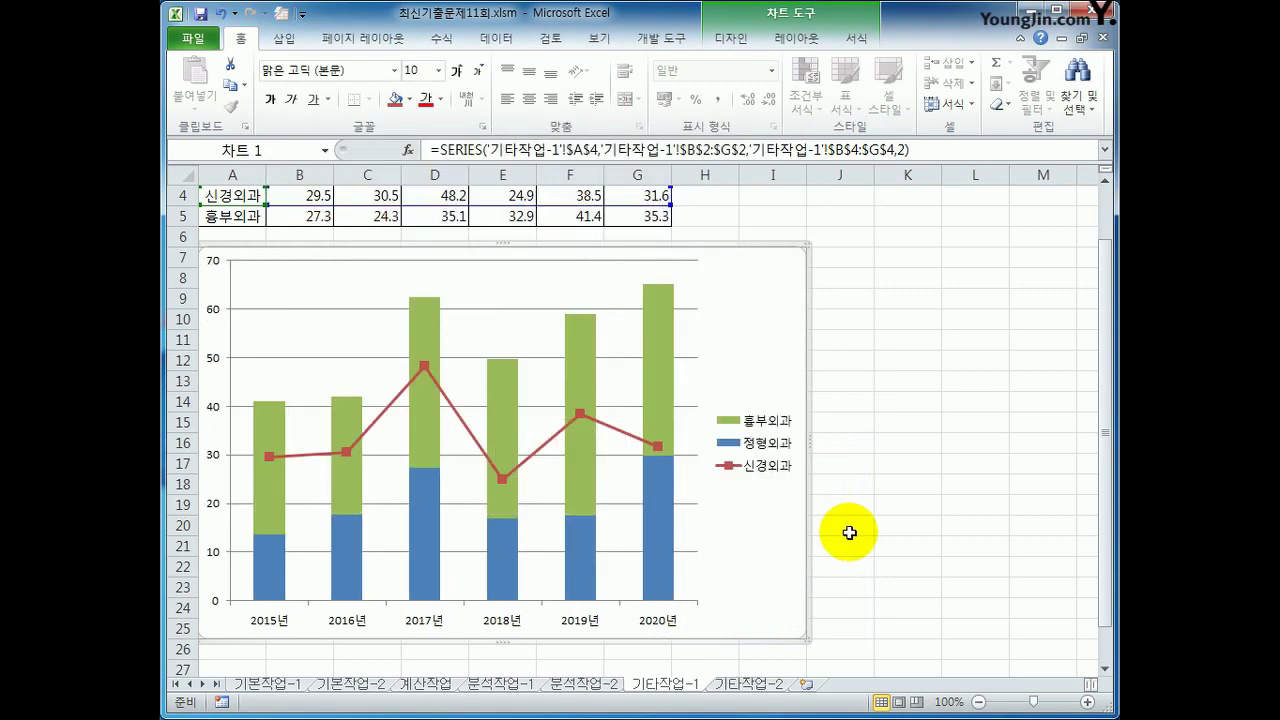
Plot the 신경외과 line series on the secondary axis (보조 축)
{"action": "left_click", "coordinate": [578, 414]}
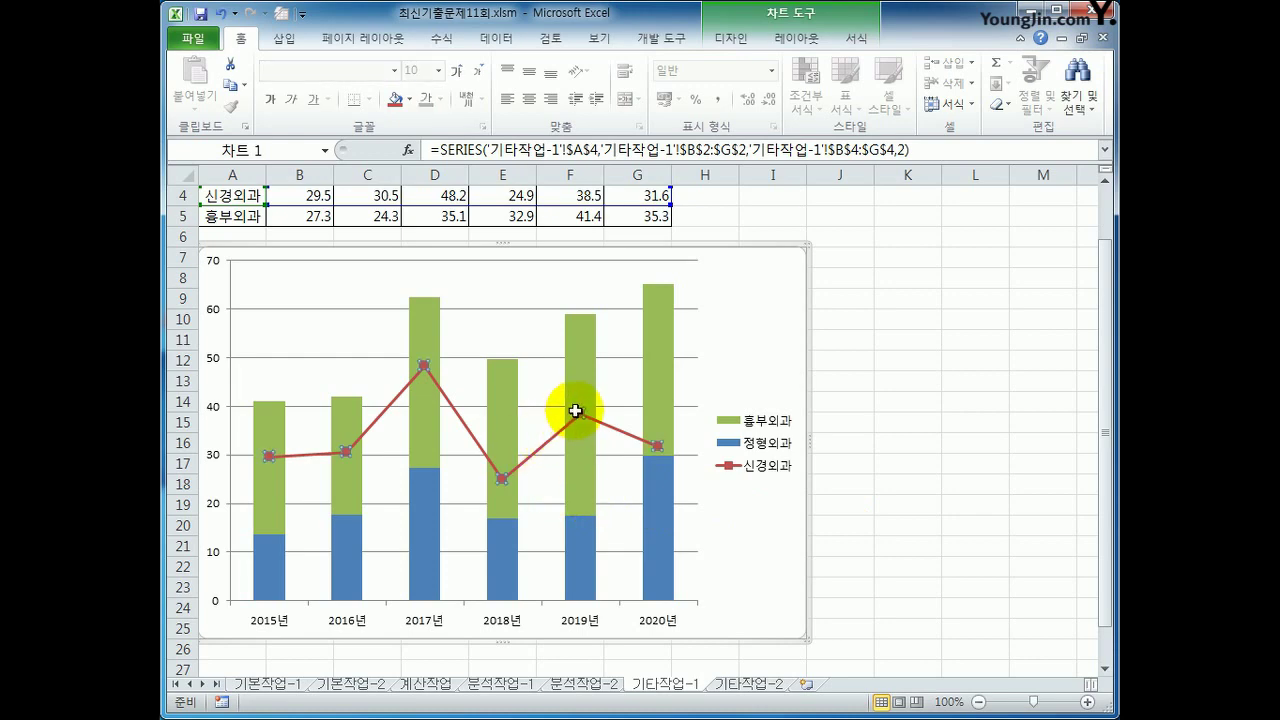
{"action": "right_click", "coordinate": [580, 418]}
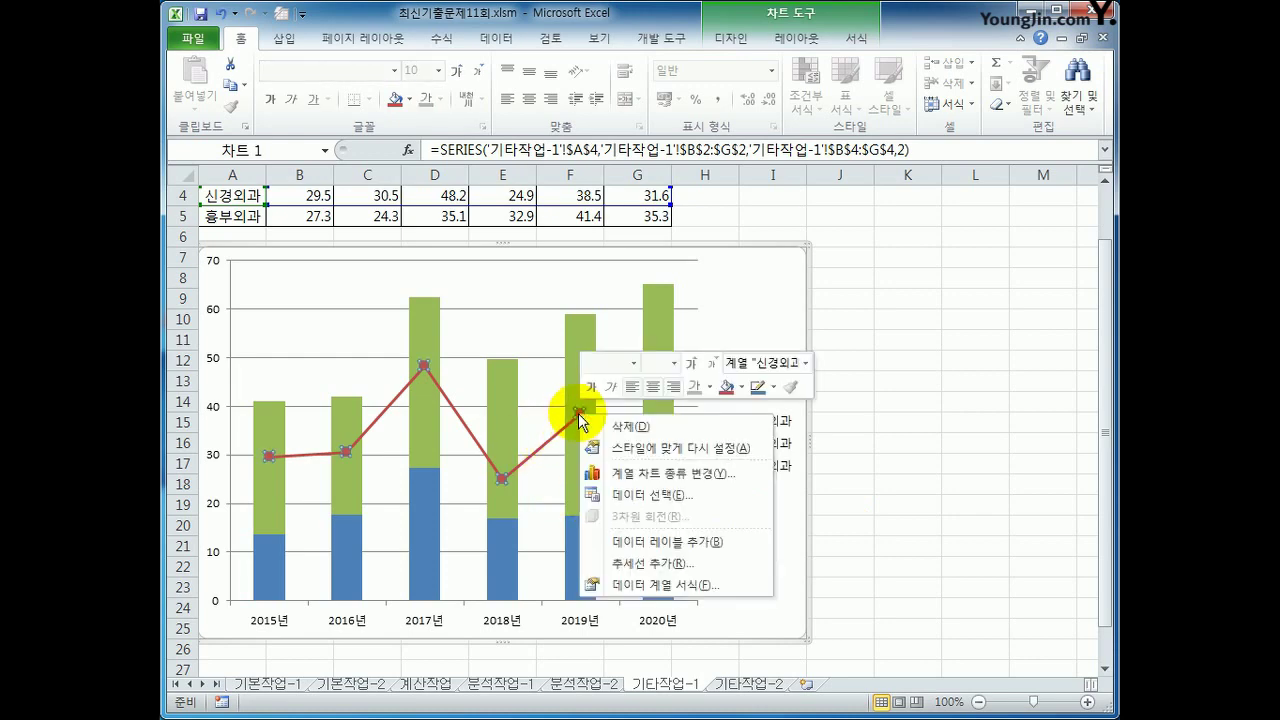
{"action": "left_click", "coordinate": [662, 585]}
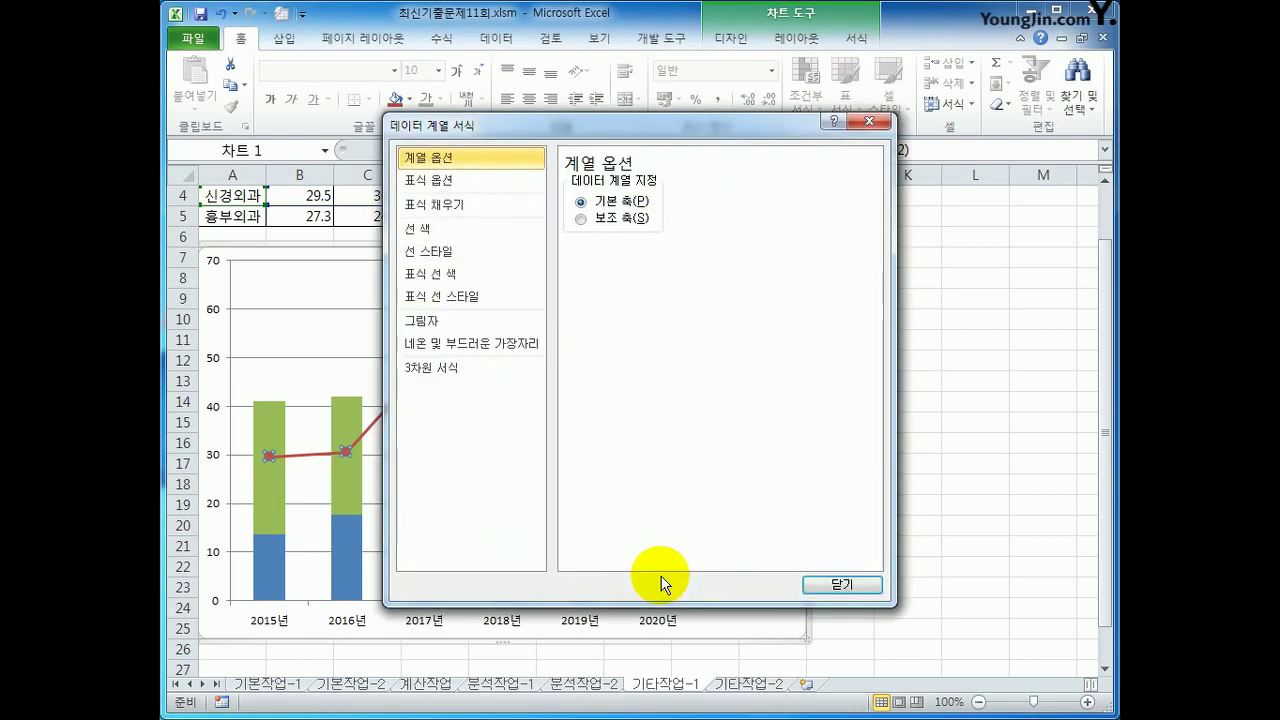
{"action": "left_click", "coordinate": [605, 218]}
{"action": "left_click", "coordinate": [832, 587]}
{"action": "left_click", "coordinate": [928, 572]}
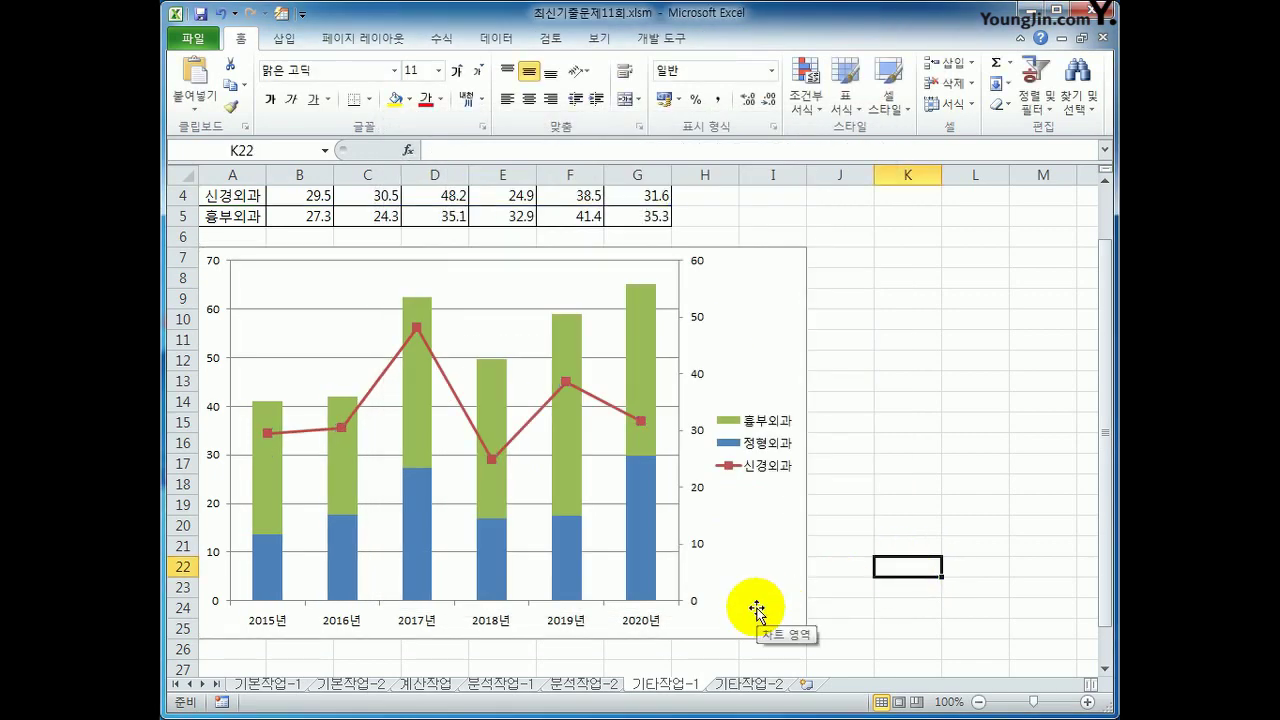
Add the title 진료과별 분석 above the chart and place the legend along the chart's top
{"action": "left_click", "coordinate": [788, 290]}
{"action": "left_click", "coordinate": [790, 42]}
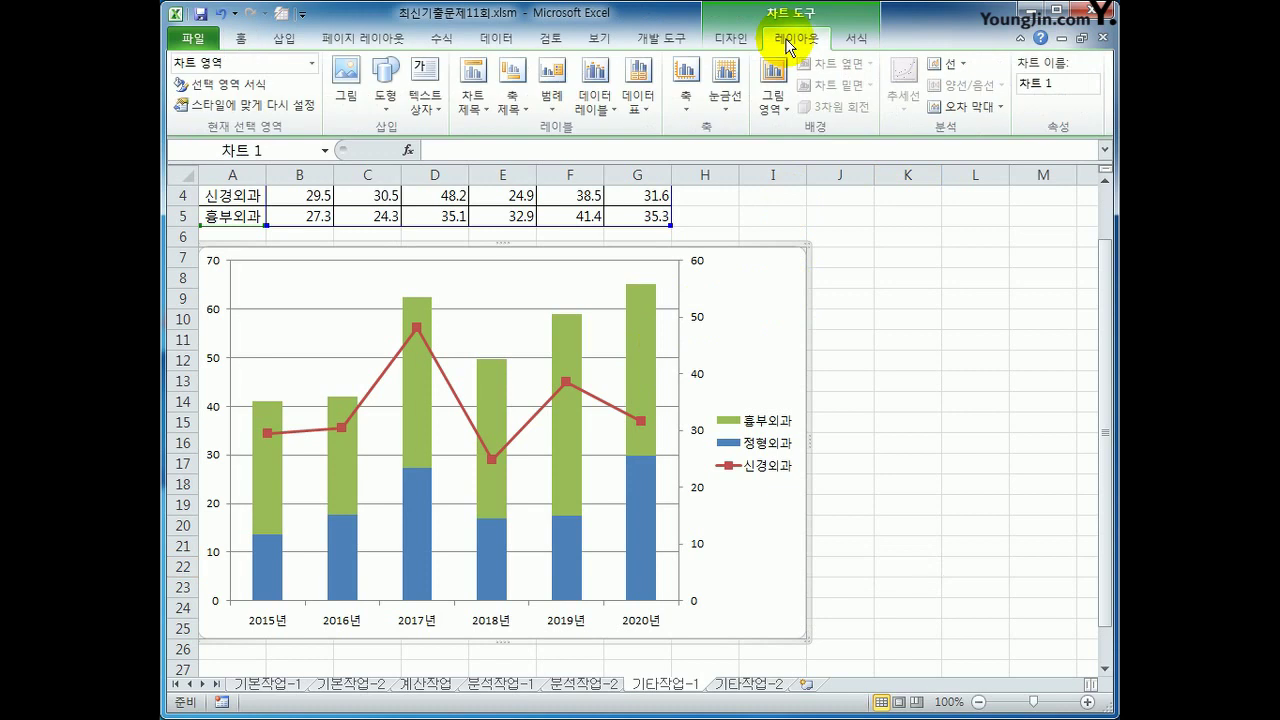
{"action": "left_click", "coordinate": [476, 108]}
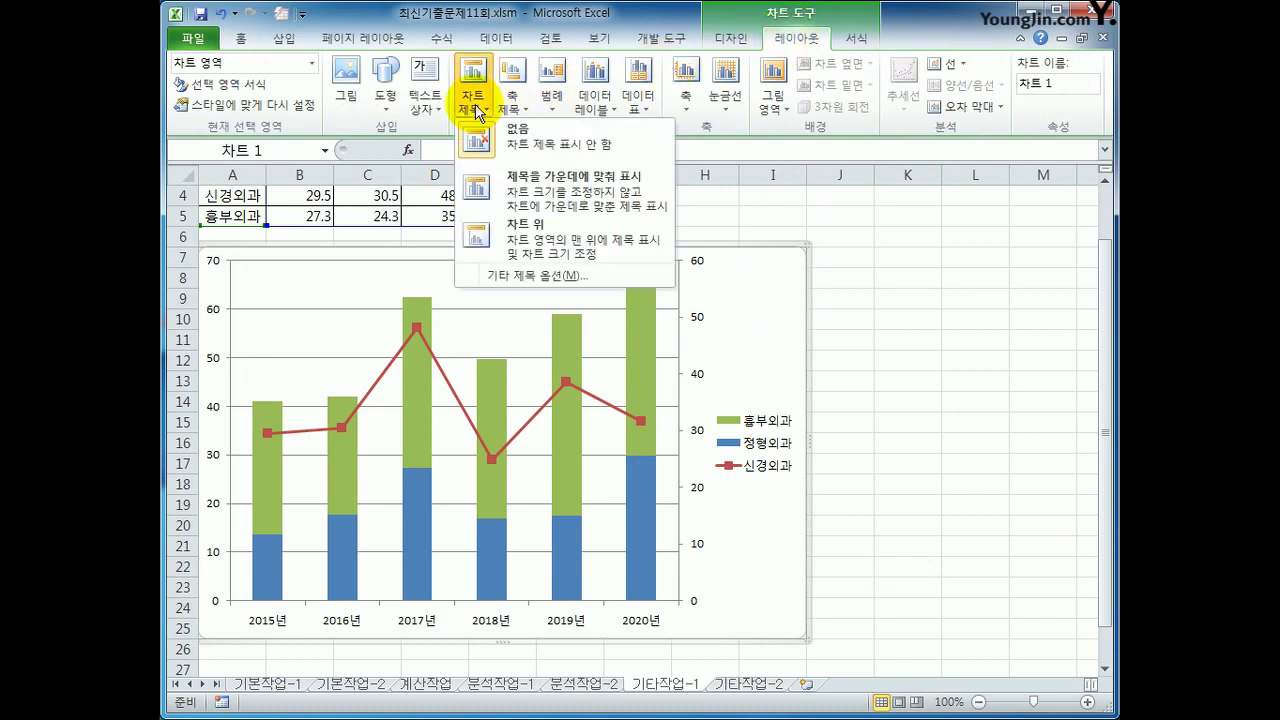
{"action": "left_click", "coordinate": [523, 257]}
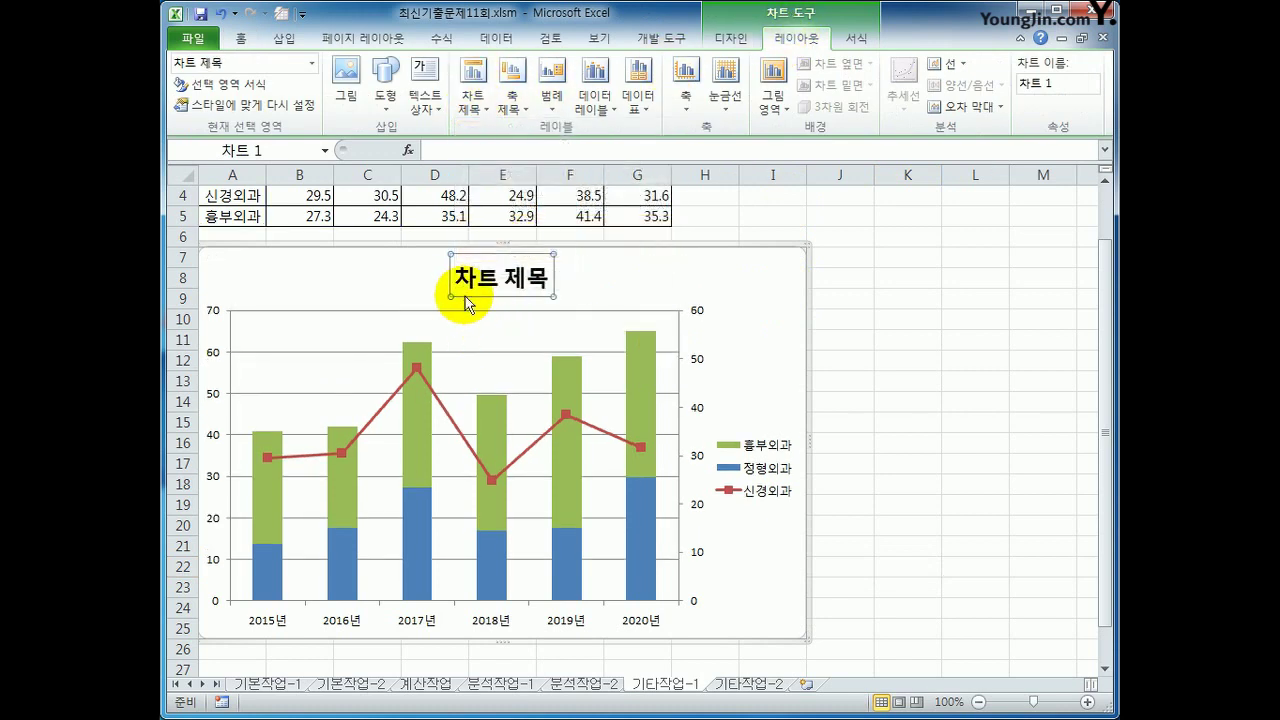
{"action": "left_click_drag", "start_coordinate": [455, 278], "coordinate": [545, 290]}
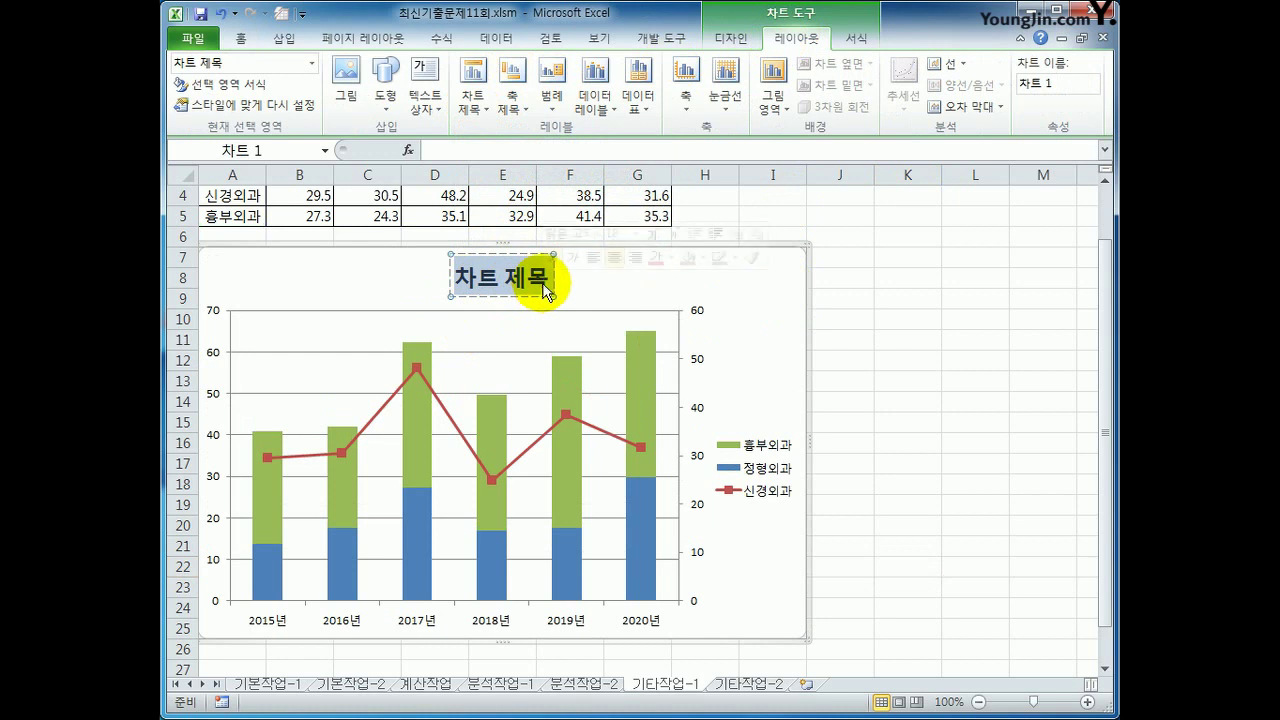
{"action": "type", "text": "ㅈ진료과벼"}
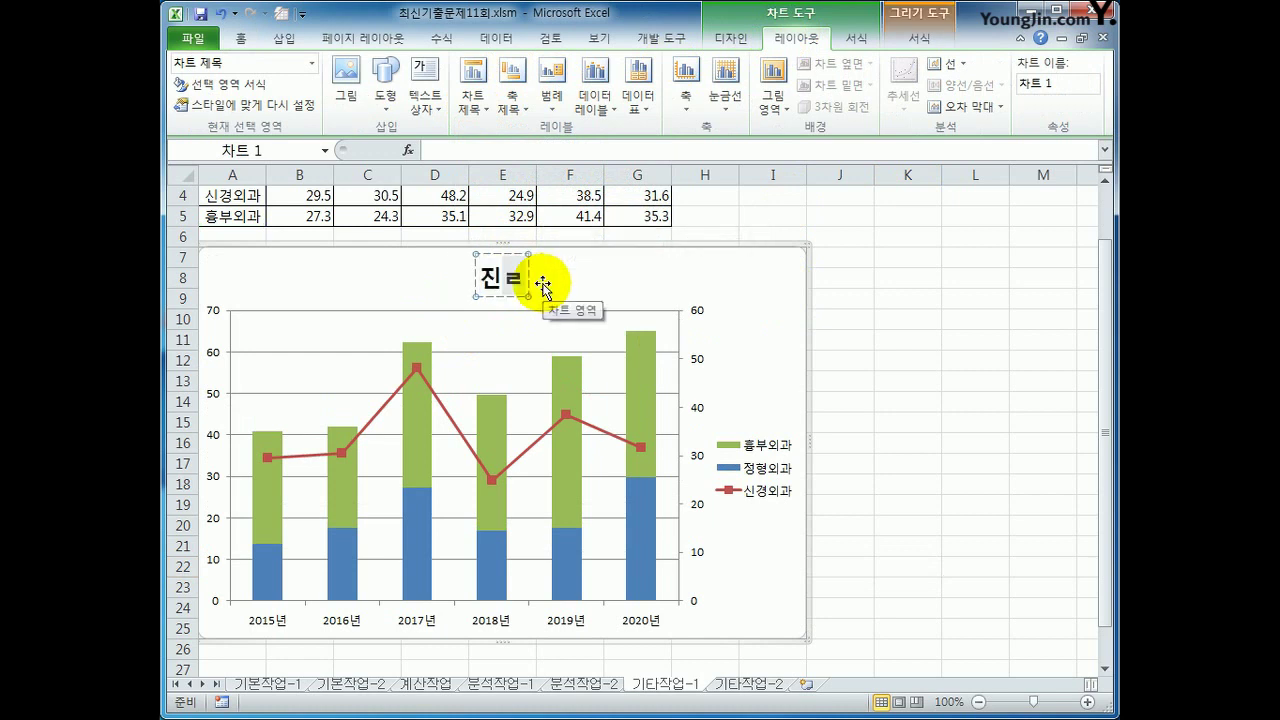
{"action": "type", "text": "별 분서"}
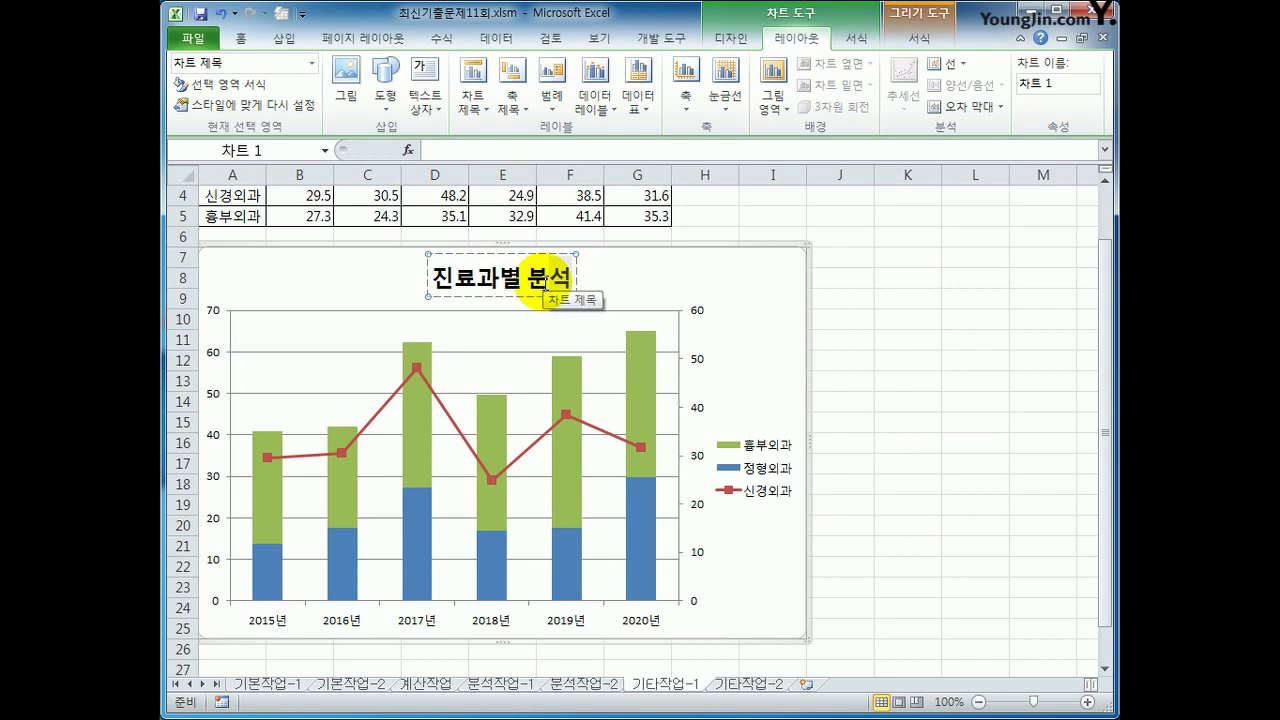
{"action": "left_click", "coordinate": [553, 85]}
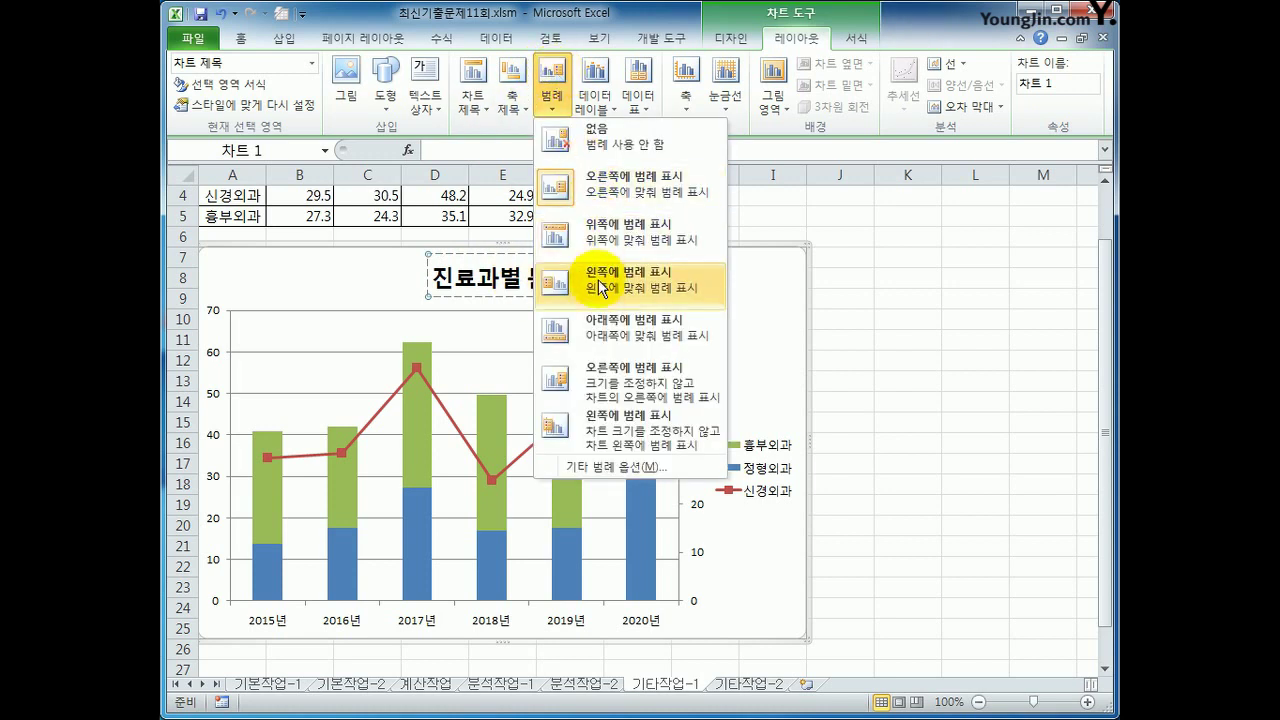
{"action": "left_click", "coordinate": [586, 236]}
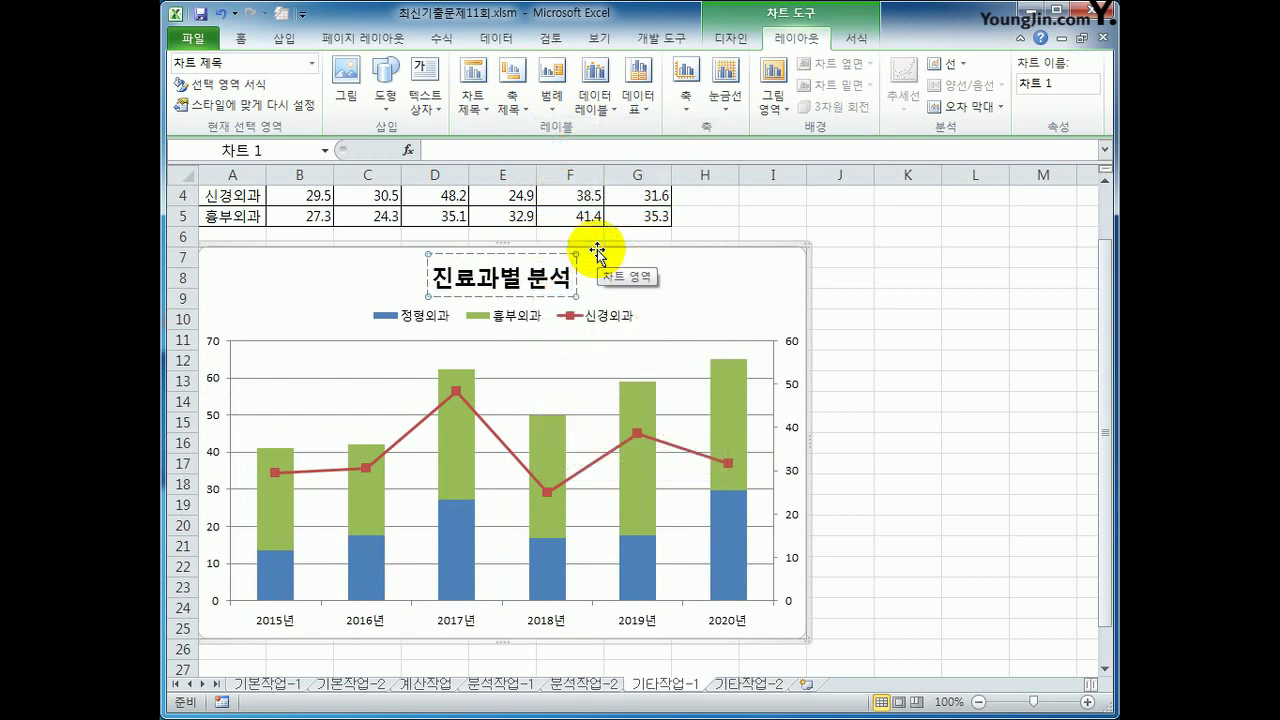
Add data labels to the 흉부외과 series
{"action": "left_click", "coordinate": [468, 440]}
{"action": "left_click", "coordinate": [607, 111]}
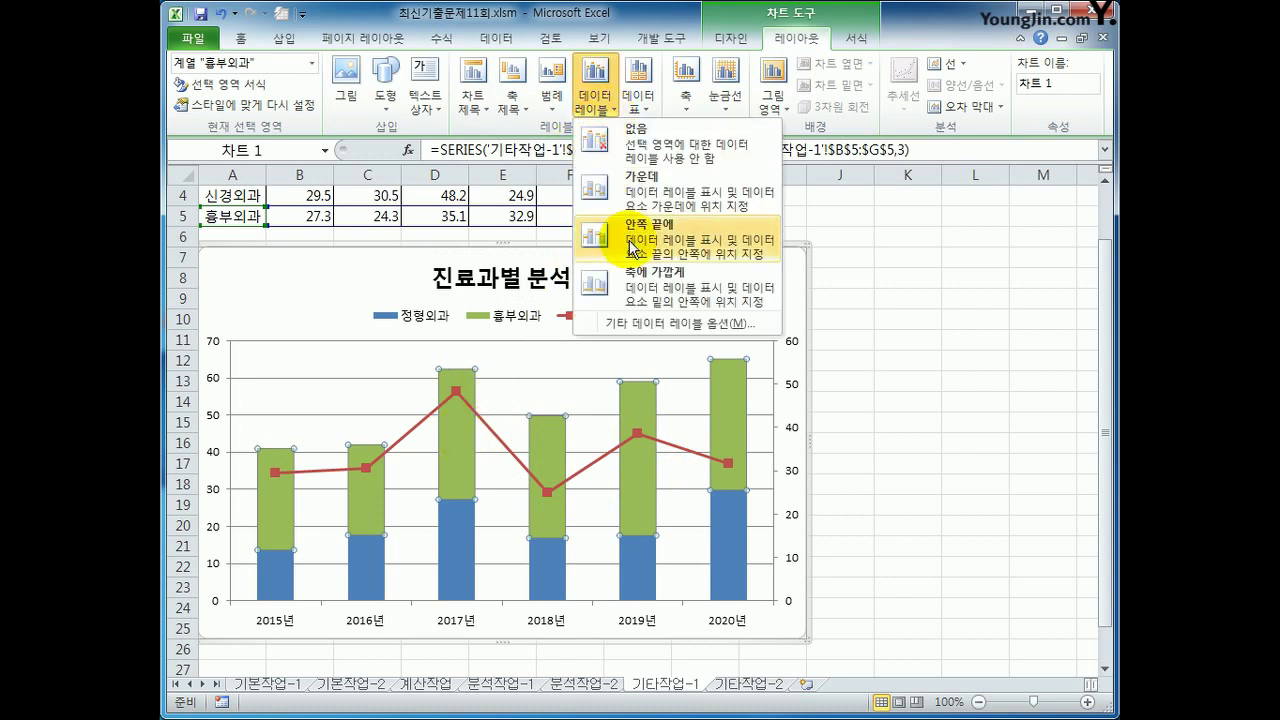